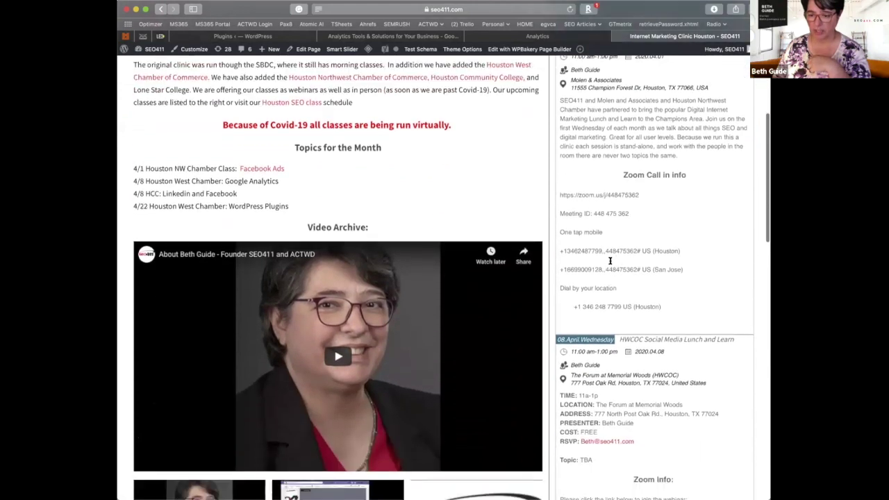
# Look through the Internet Marketing Clinic Houston page, checking the April class schedule, Zoom call-in details, monthly topics and video archive
pyautogui.scroll(-7, 609, 262)
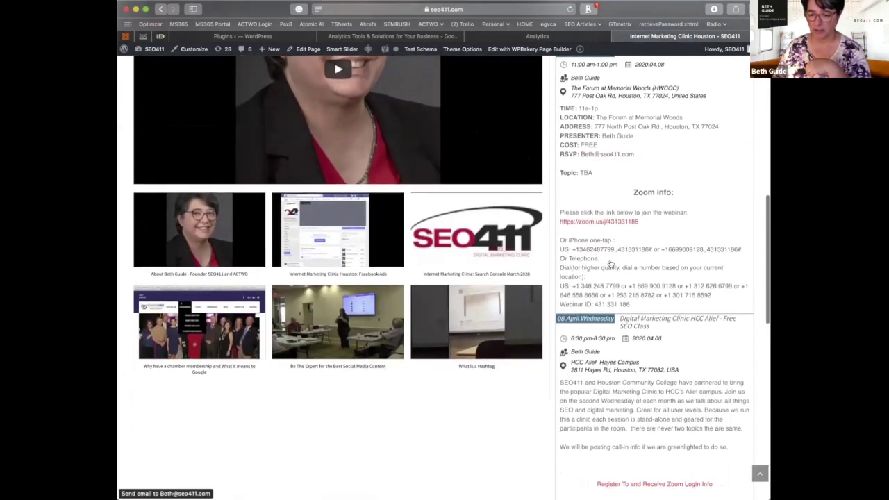
pyautogui.scroll(-2, 609, 260)
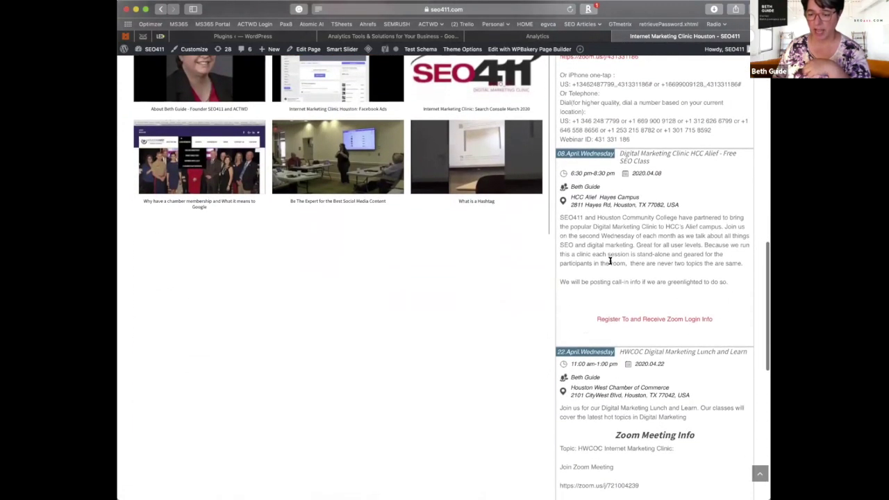
pyautogui.scroll(-7, 610, 260)
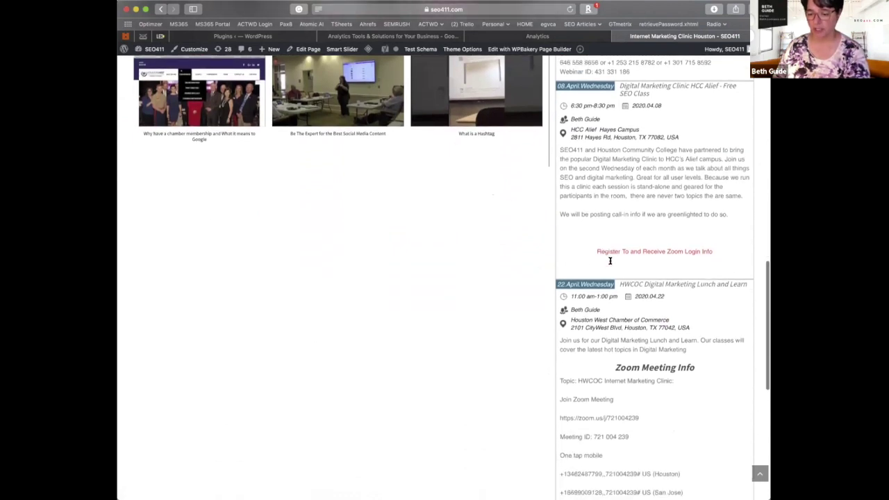
pyautogui.scroll(20, 610, 262)
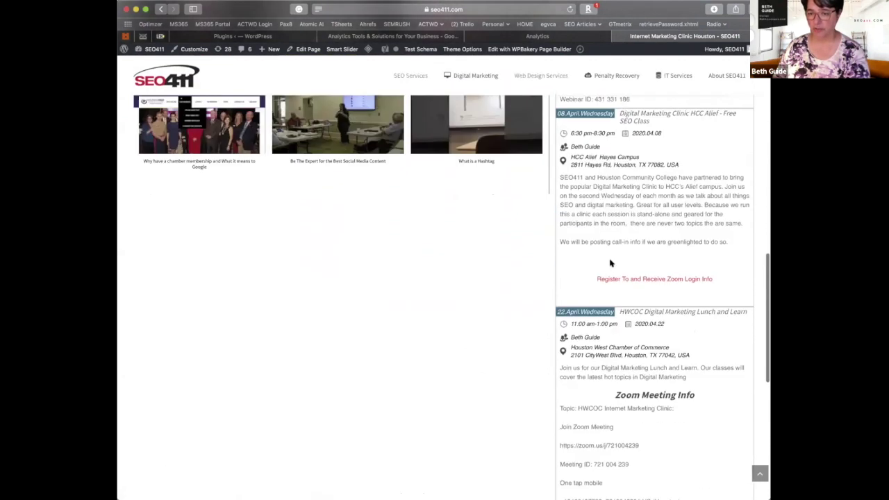
pyautogui.scroll(5, 610, 263)
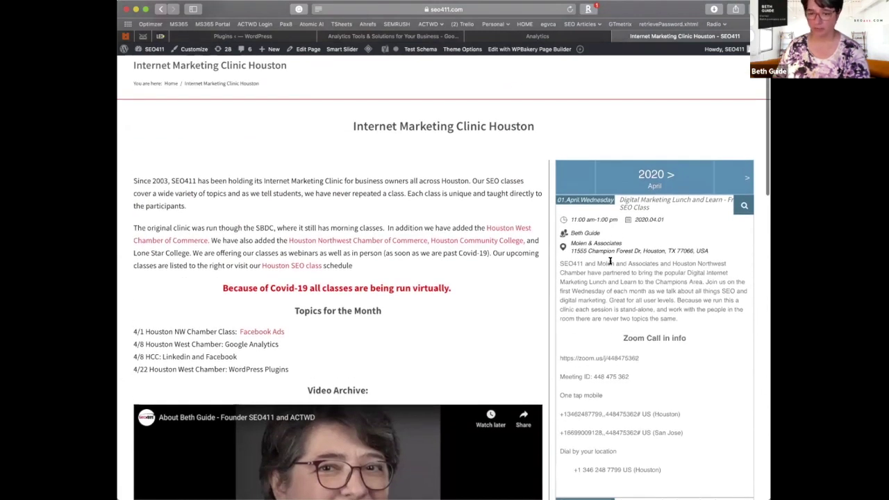
pyautogui.scroll(3, 610, 262)
pyautogui.scroll(1, 612, 263)
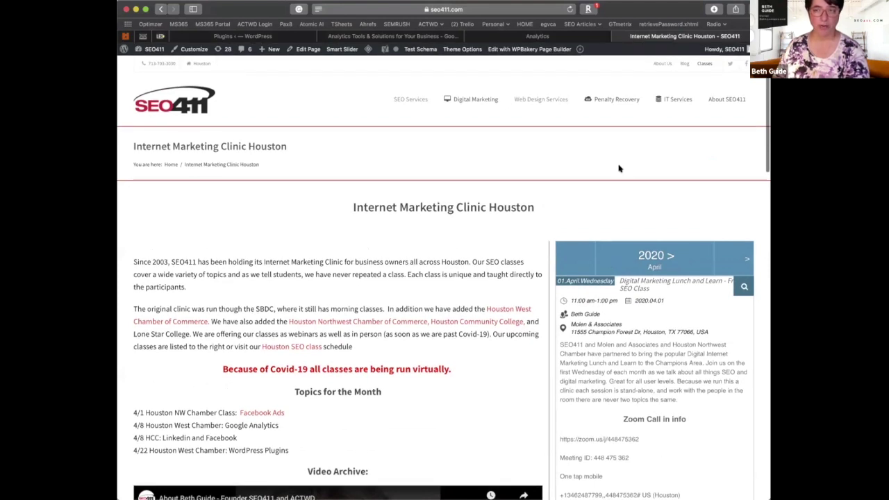
# Log in to the LED Spot WordPress site with the saved username and account password
pyautogui.click(537, 36)
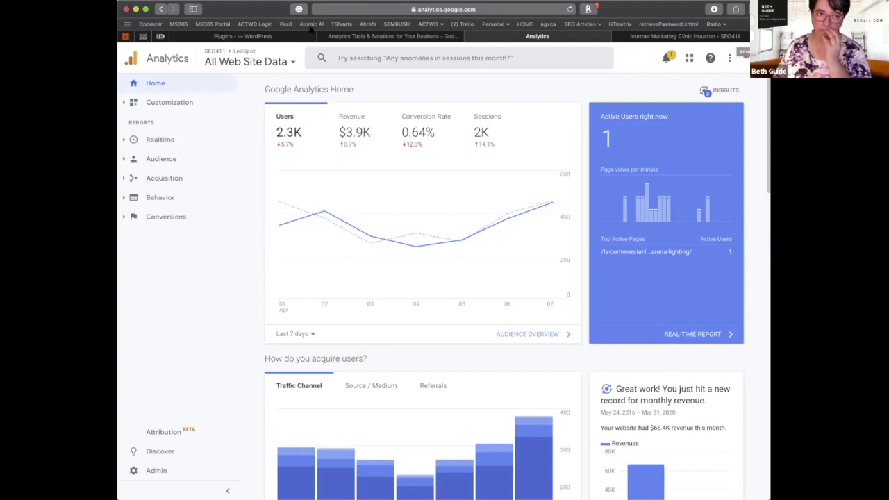
pyautogui.click(696, 36)
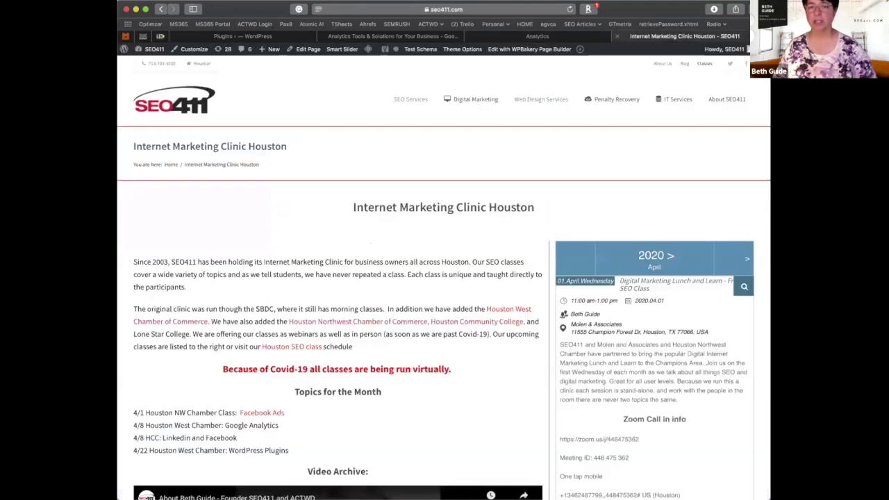
pyautogui.click(159, 37)
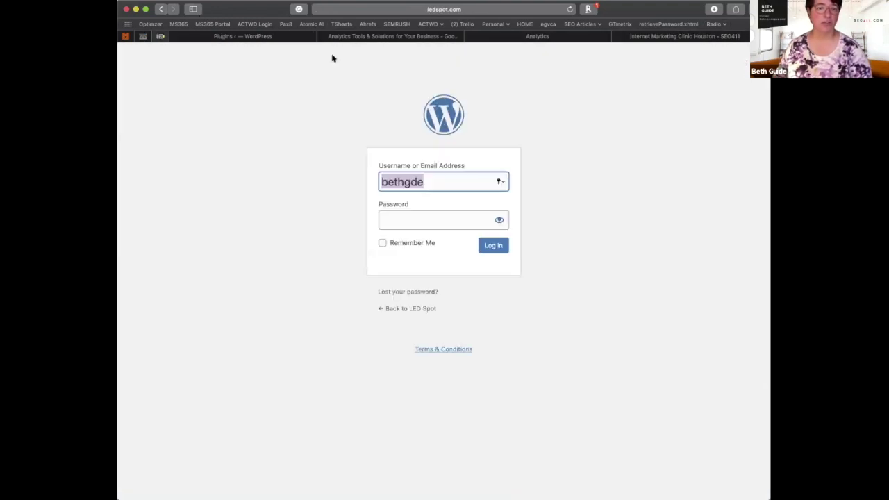
pyautogui.click(417, 203)
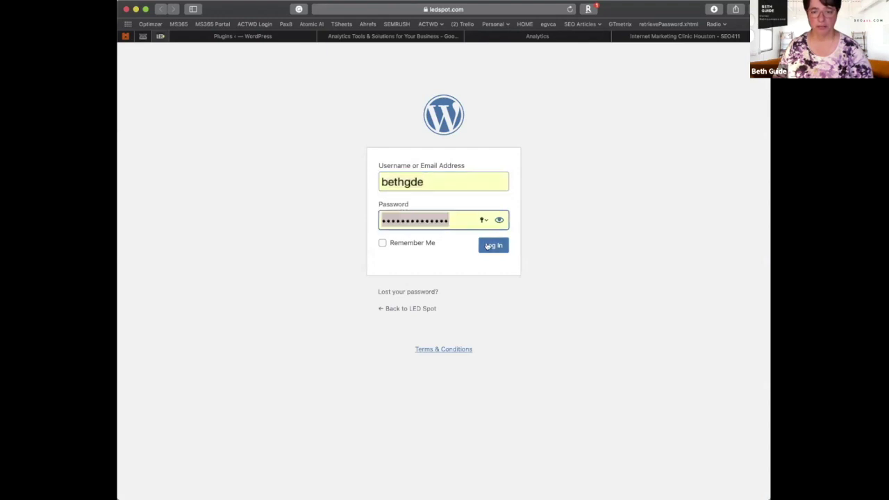
pyautogui.click(487, 246)
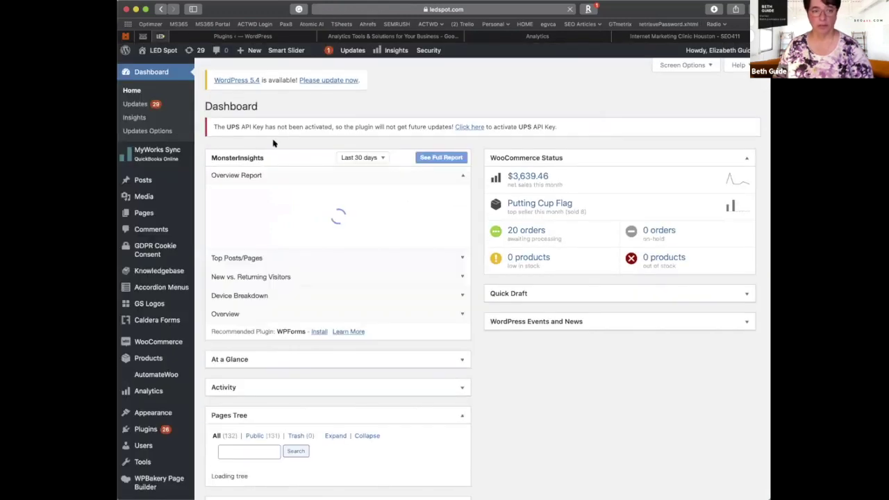
# Review the MonsterInsights overview on the WordPress dashboard and open its full analytics report
pyautogui.scroll(-5, 163, 208)
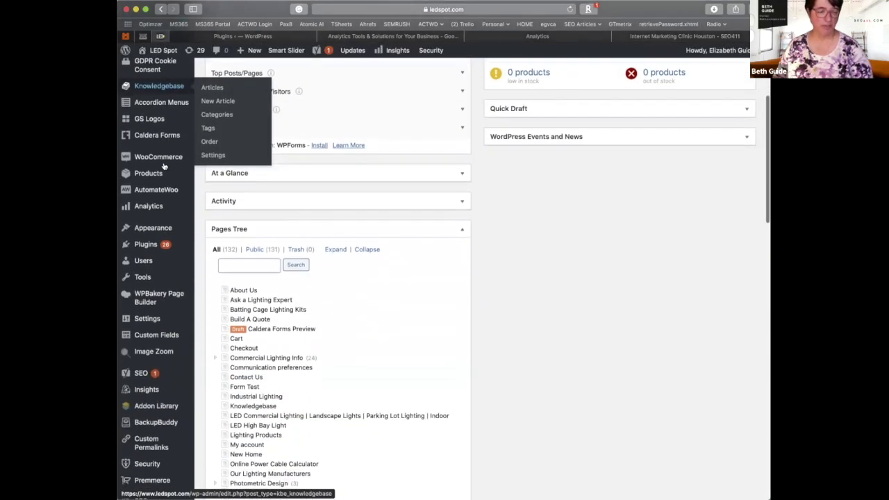
pyautogui.moveTo(137, 279)
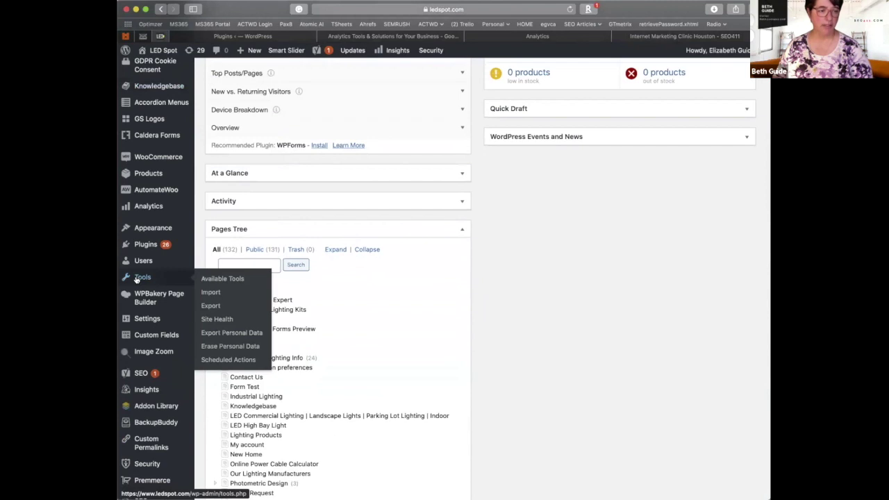
pyautogui.scroll(4, 137, 279)
pyautogui.scroll(2, 137, 279)
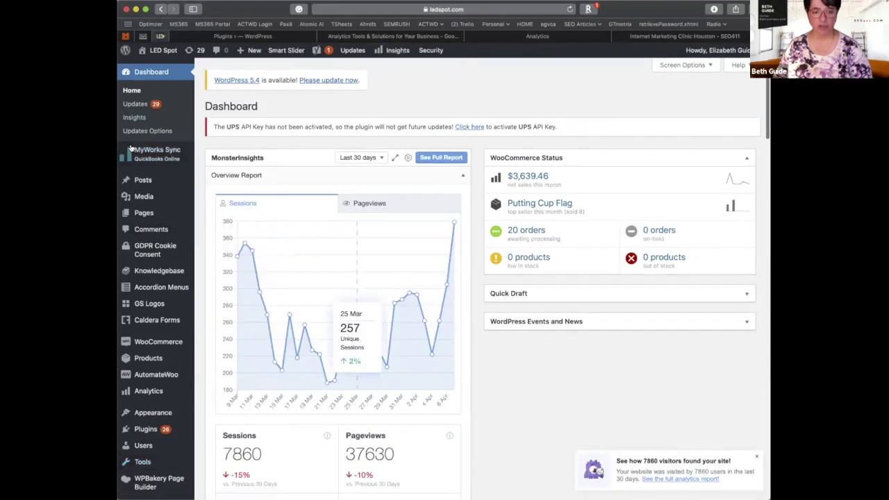
pyautogui.scroll(-5, 252, 363)
pyautogui.scroll(3, 363, 224)
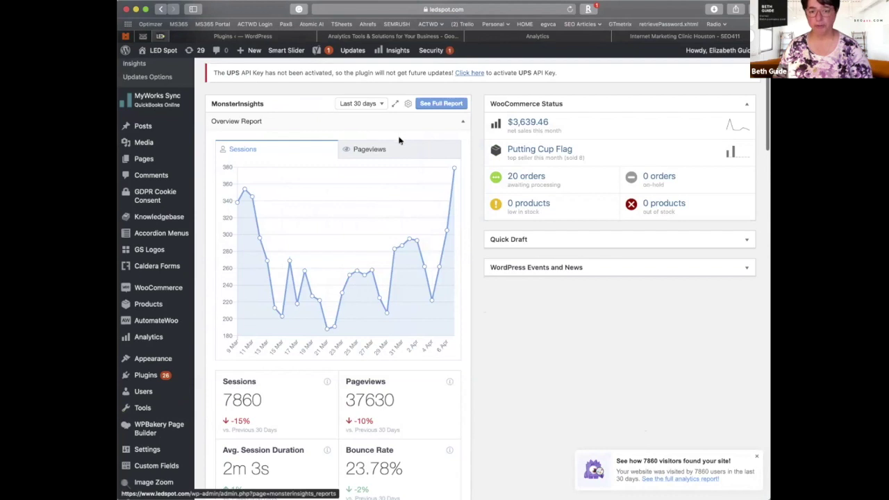
pyautogui.scroll(-5, 396, 340)
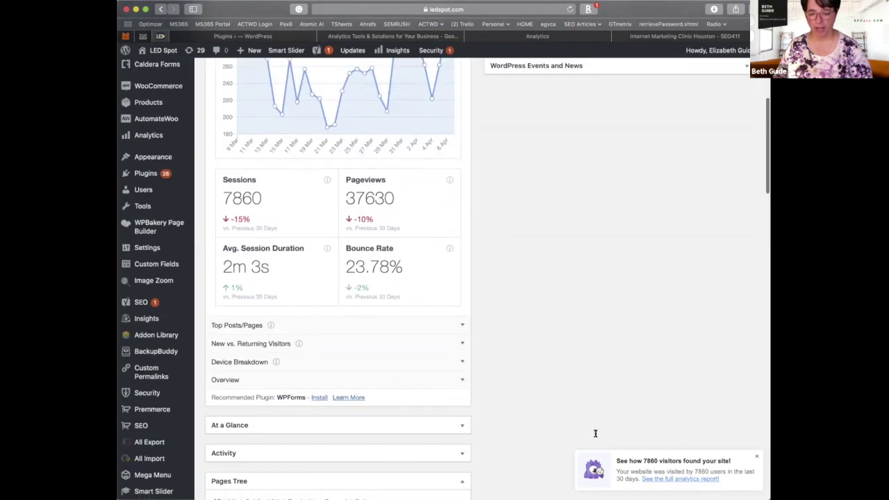
pyautogui.click(652, 479)
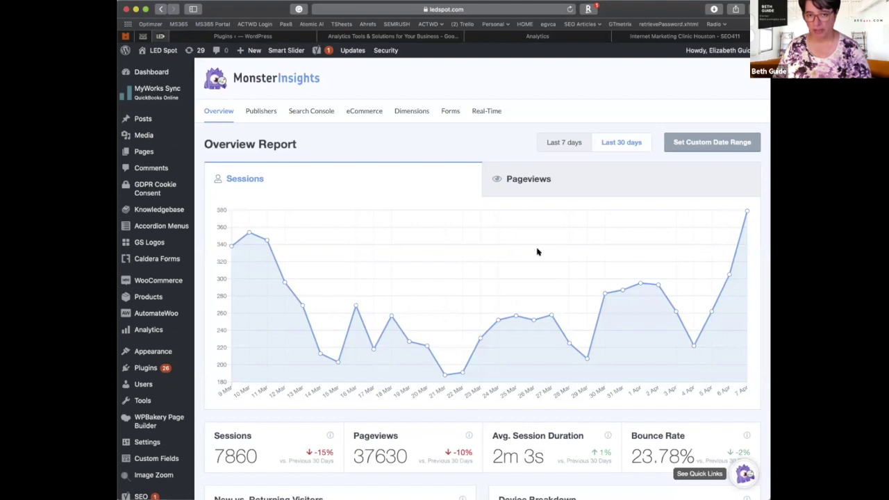
pyautogui.moveTo(537, 251)
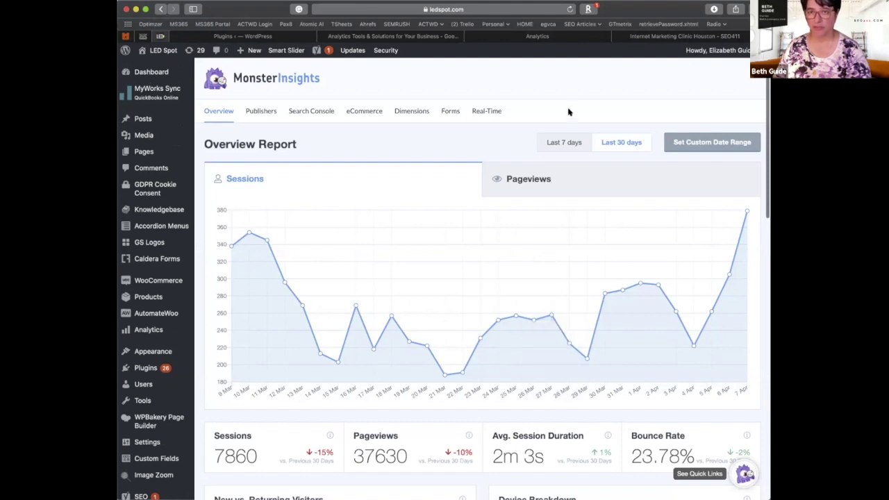
# Show the LedSpot property's tracking code in Google Analytics, highlight the whole Global Site Tag snippet, and return to the Analytics Home
pyautogui.click(507, 39)
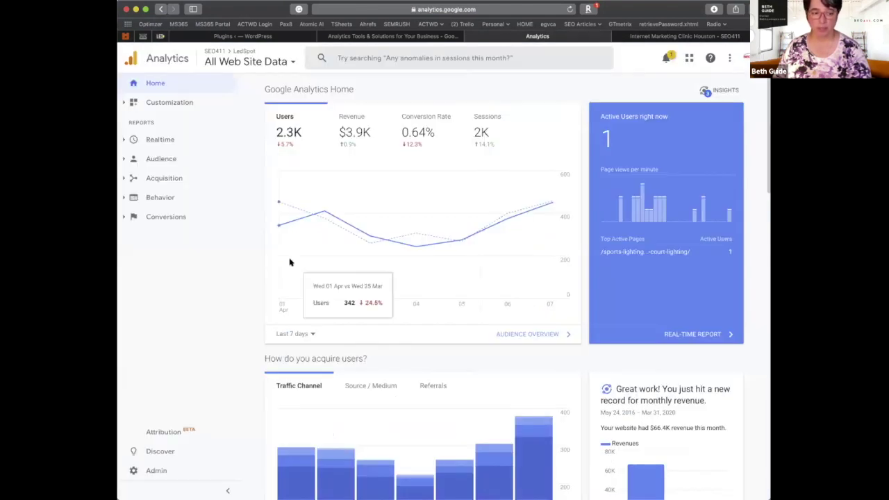
pyautogui.click(152, 471)
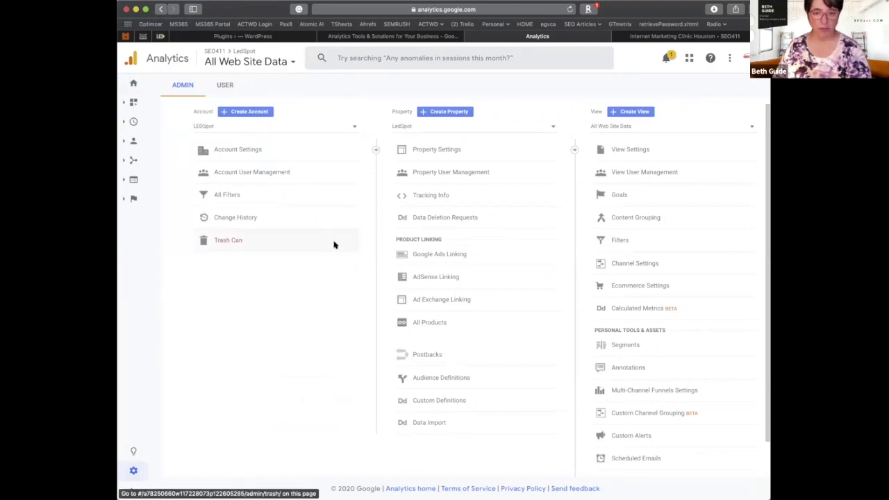
pyautogui.click(430, 195)
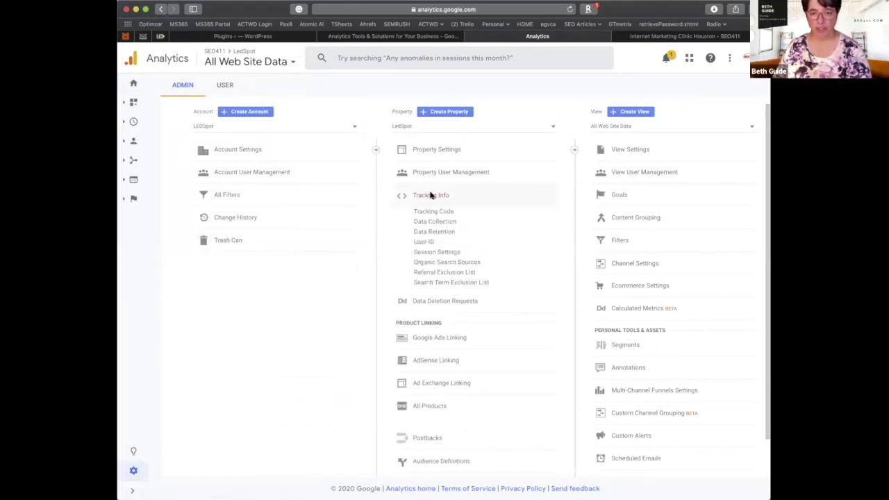
pyautogui.click(430, 209)
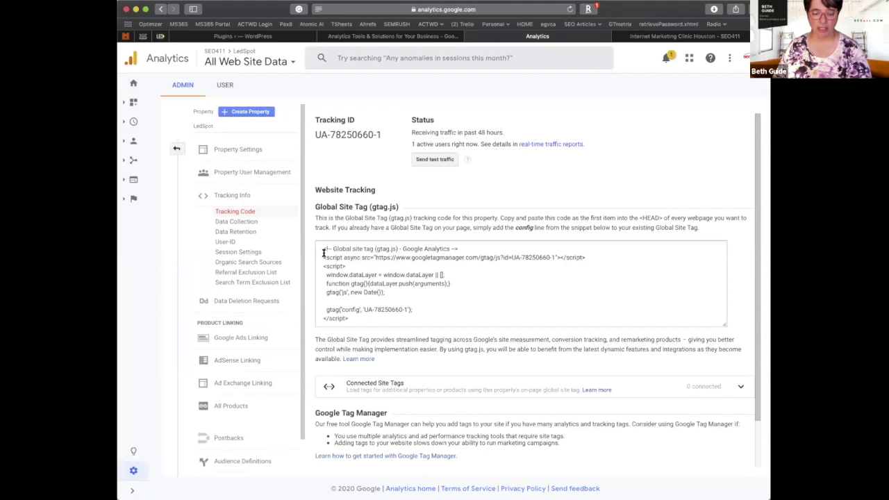
pyautogui.moveTo(322, 247); pyautogui.dragTo(411, 319)
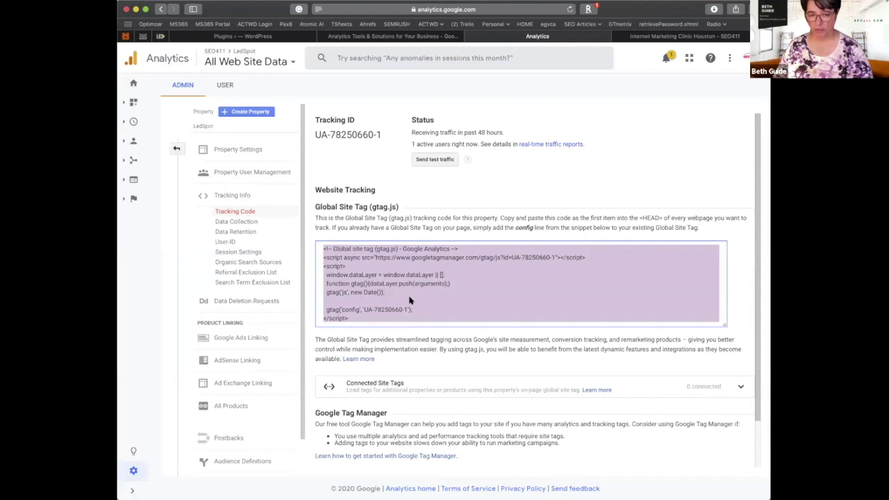
pyautogui.scroll(-1, 410, 300)
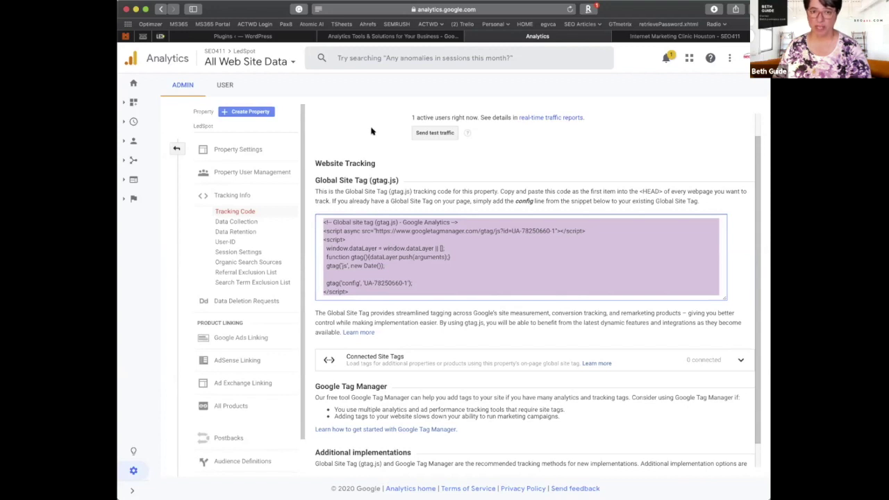
pyautogui.click(133, 83)
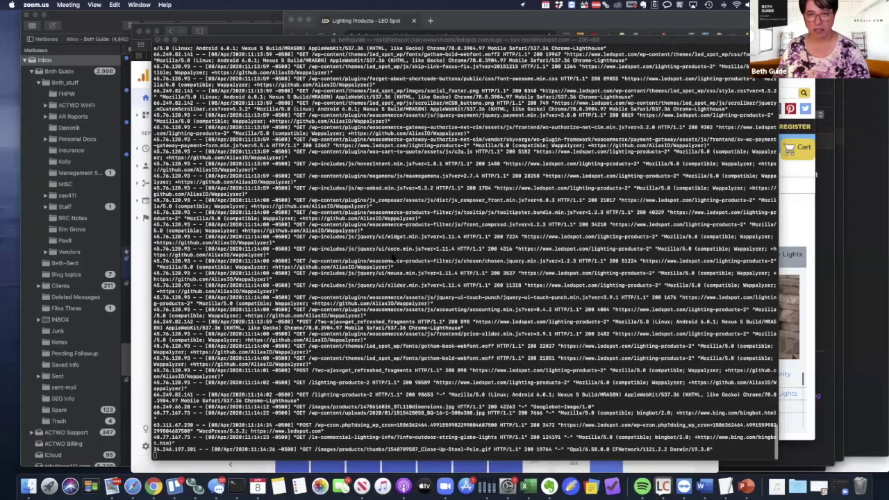
# Examine the ledspot.com server access log entries in the terminal, comparing bot and visitor requests
pyautogui.scroll(5, 393, 257)
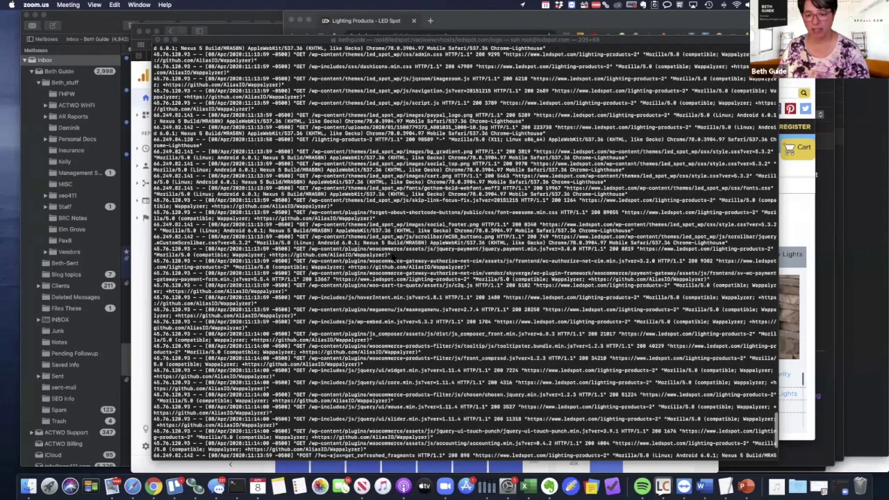
pyautogui.scroll(-5, 393, 256)
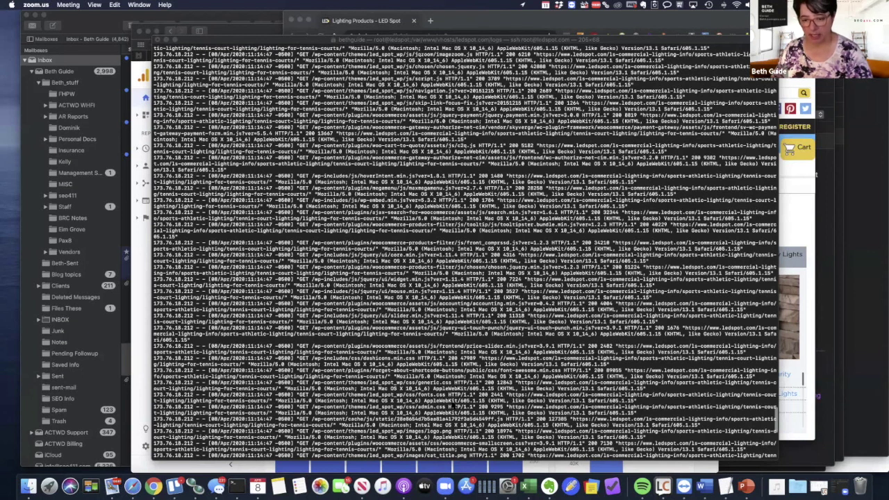
pyautogui.scroll(-5, 454, 405)
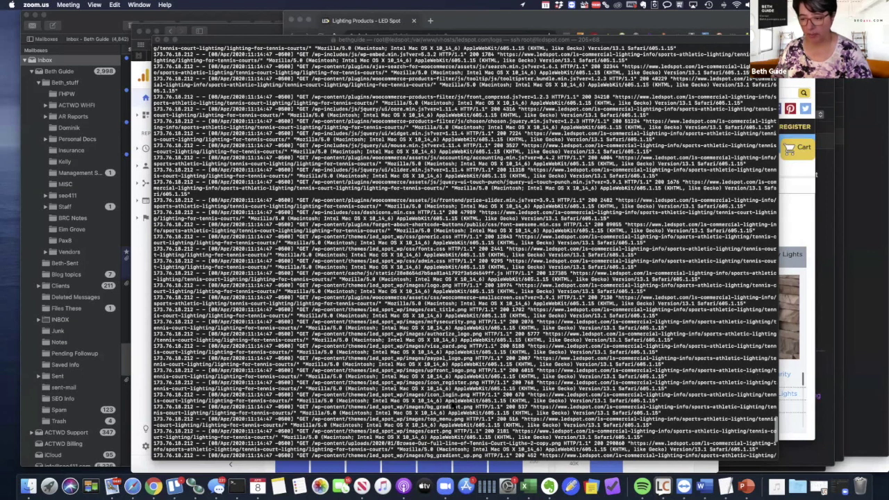
pyautogui.scroll(-9, 454, 404)
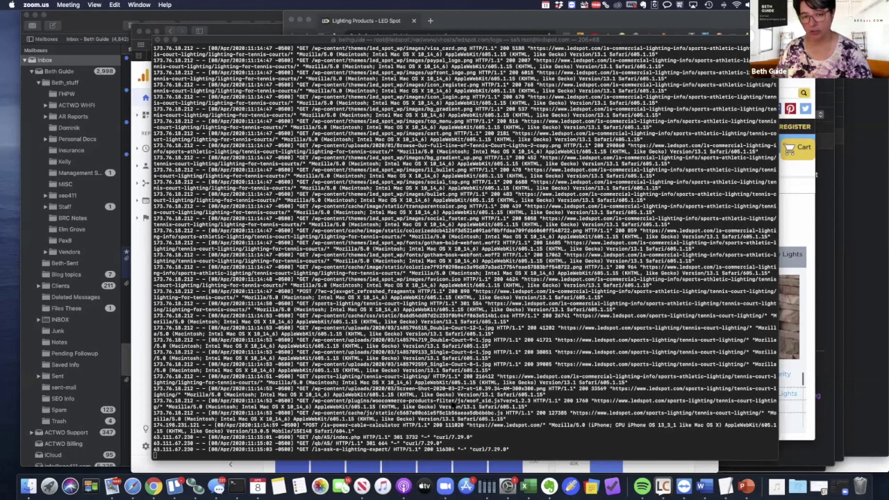
# Clear the terminal log window out of the way and close the Chrome window showing the LED Spot Lighting Products page
pyautogui.click(166, 39)
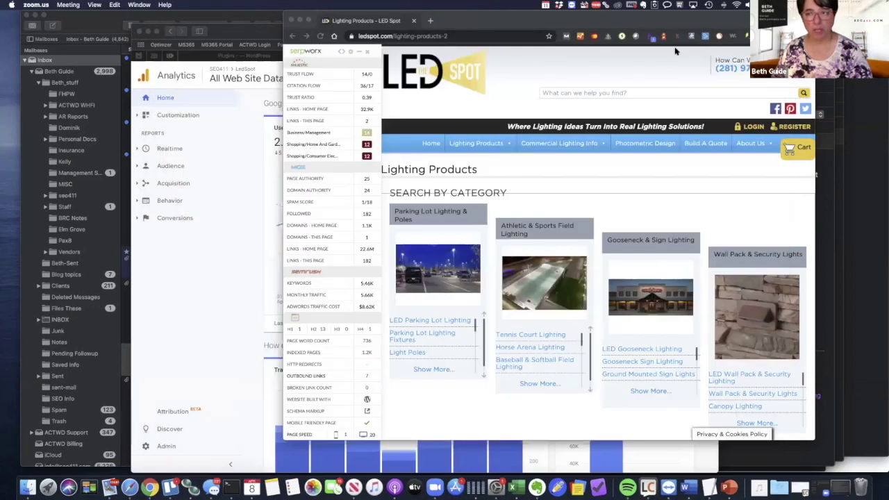
pyautogui.click(666, 111)
pyautogui.moveTo(625, 19); pyautogui.dragTo(611, 111)
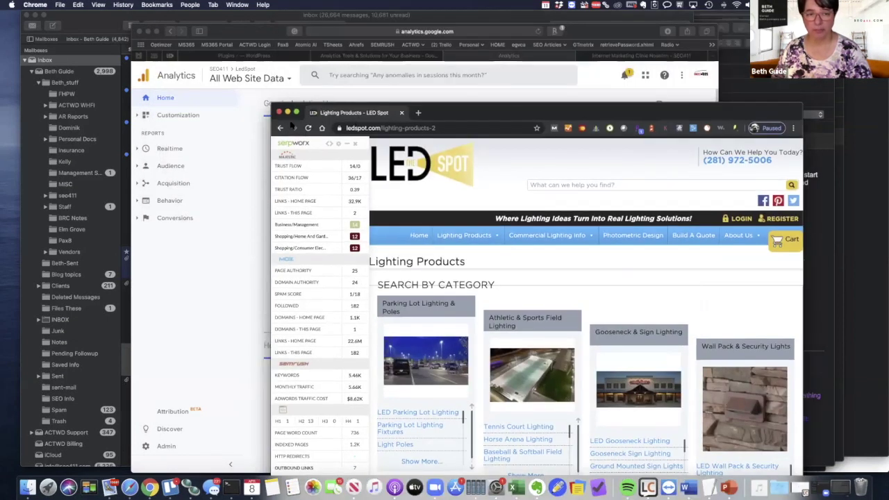
pyautogui.click(278, 112)
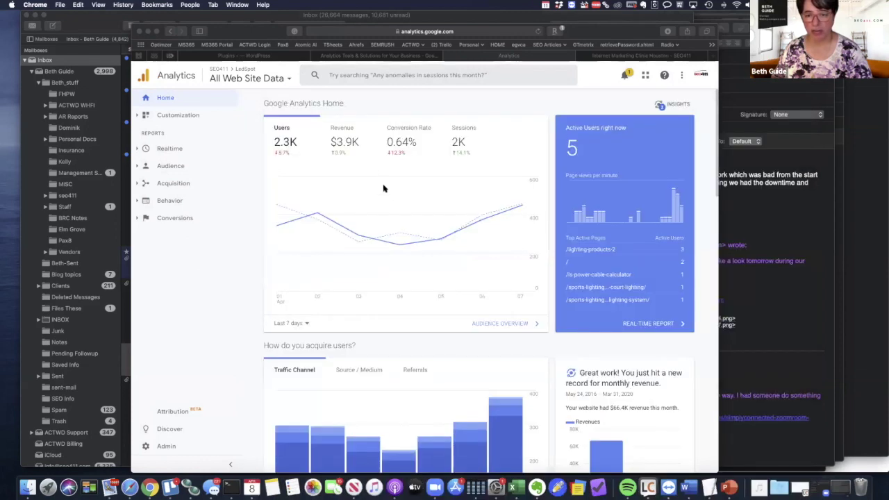
# Bring the Analytics window to the front and set the Home overview's period to the last 28 days
pyautogui.scroll(-3, 514, 125)
pyautogui.scroll(3, 514, 124)
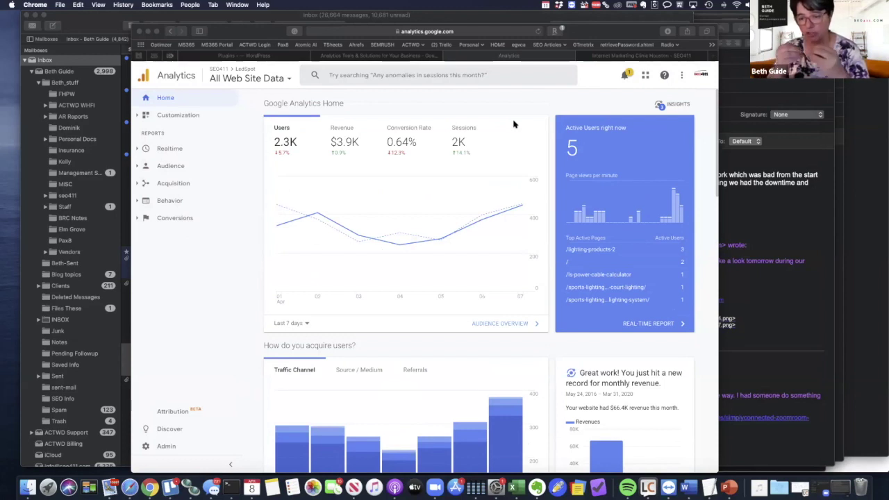
pyautogui.click(601, 22)
pyautogui.moveTo(413, 175)
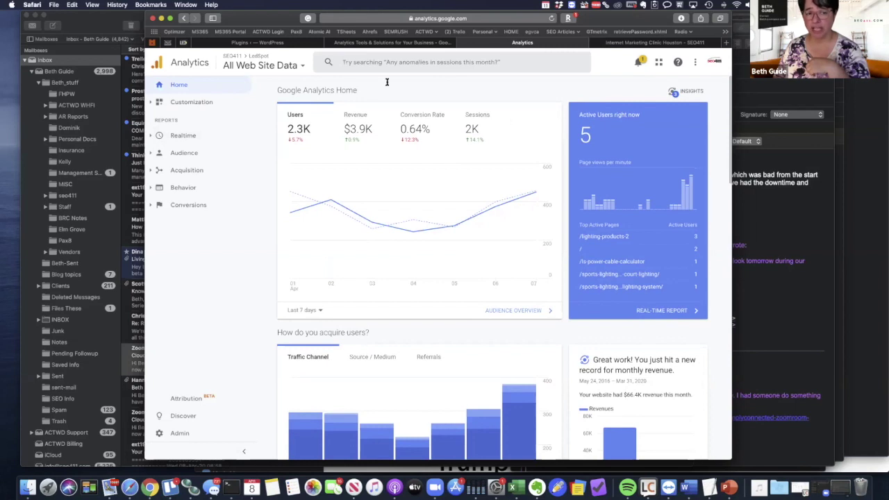
pyautogui.click(322, 312)
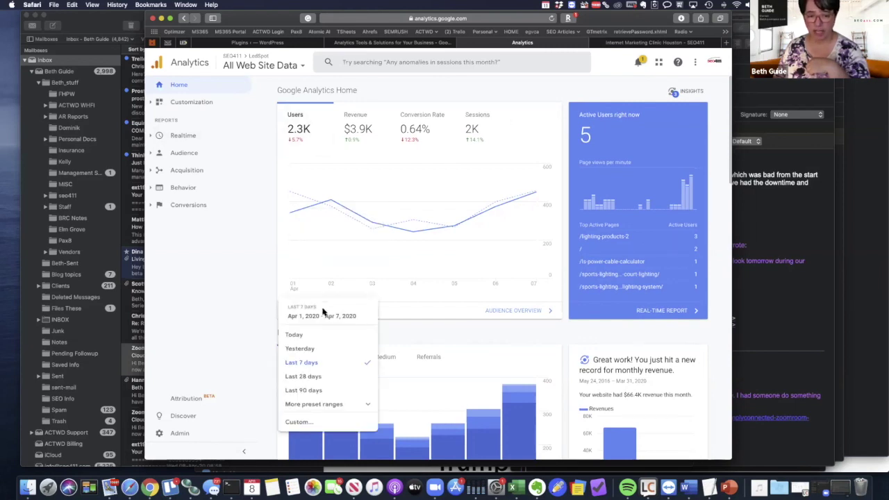
pyautogui.click(302, 376)
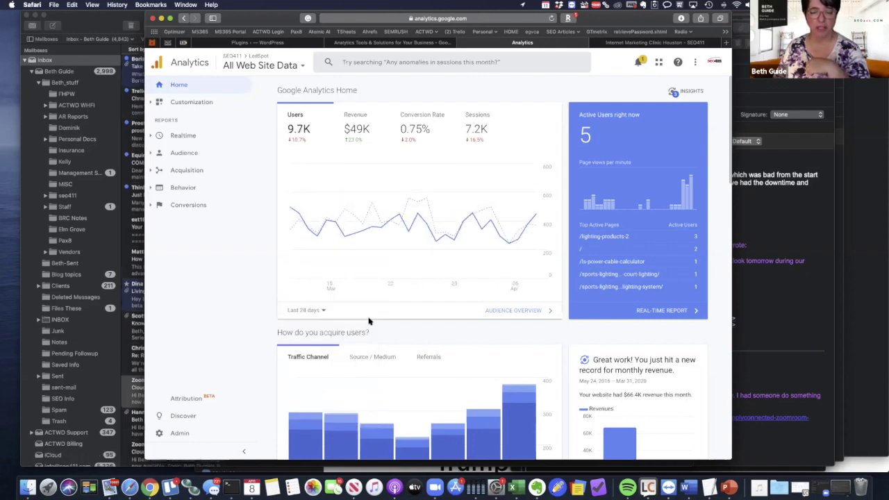
pyautogui.moveTo(346, 213)
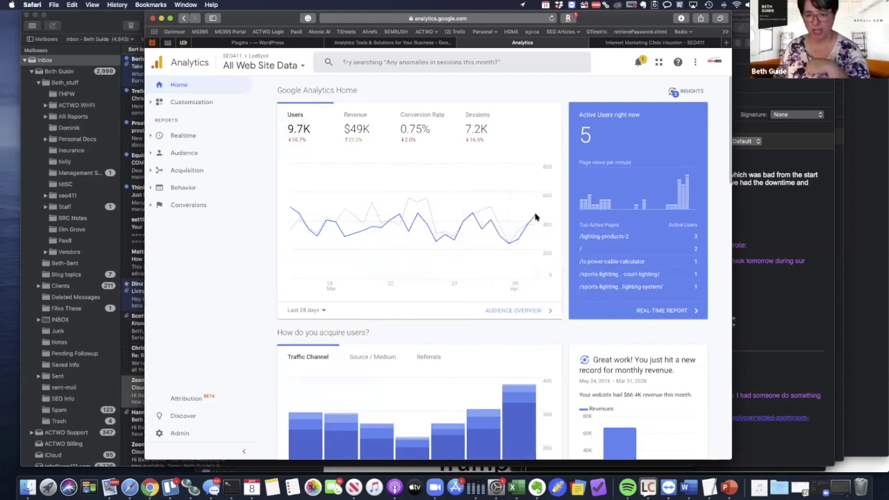
pyautogui.moveTo(535, 217)
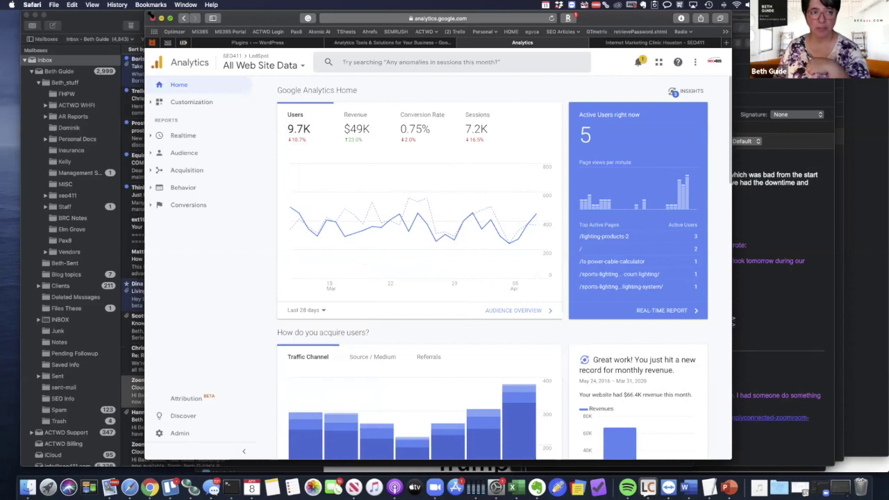
# Widen and reposition the browser window, and hide the Mail windows behind it
pyautogui.moveTo(145, 12); pyautogui.dragTo(4, 4)
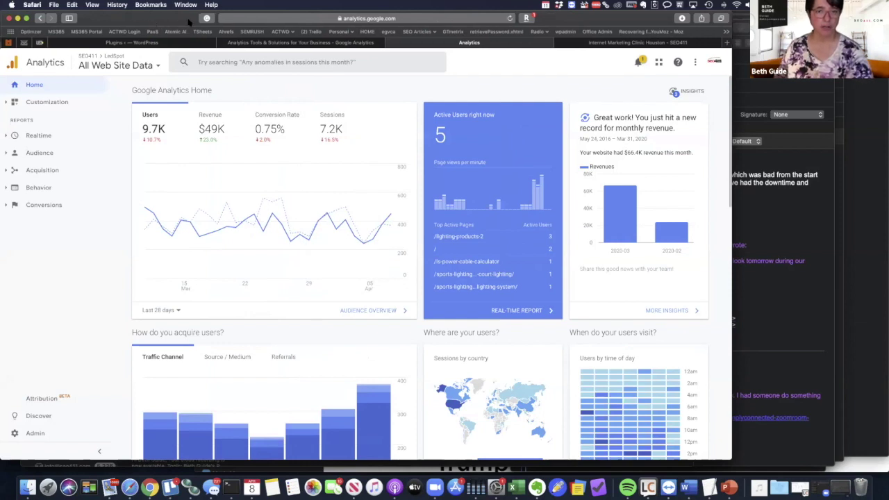
pyautogui.moveTo(154, 22); pyautogui.dragTo(189, 22)
pyautogui.rightClick(111, 482)
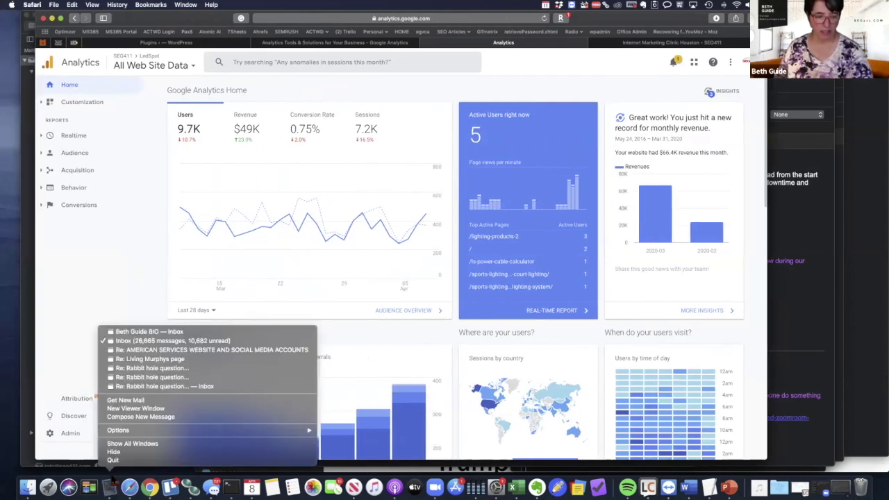
pyautogui.click(113, 459)
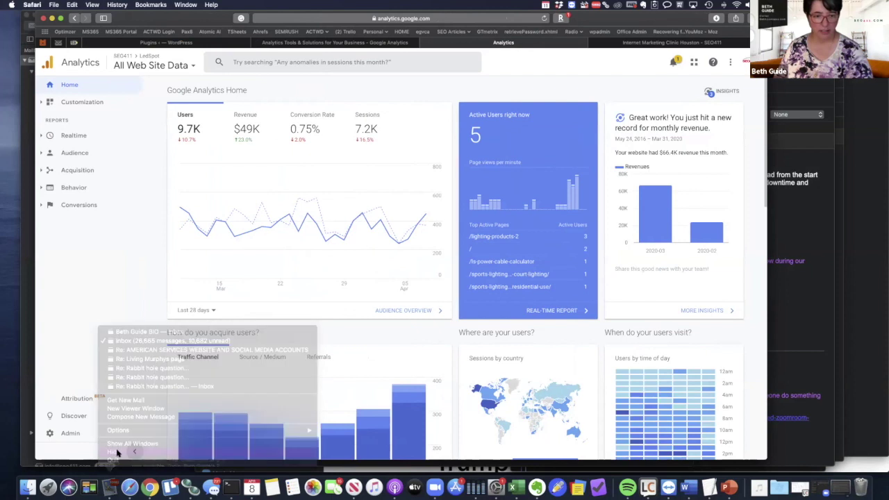
# Open the Audience Overview report from the Analytics Home and look over its session metrics
pyautogui.moveTo(277, 391)
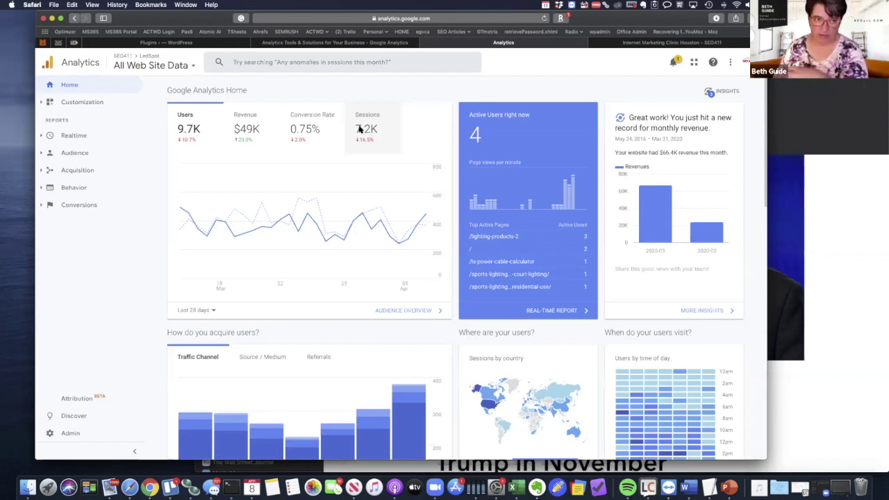
pyautogui.click(393, 310)
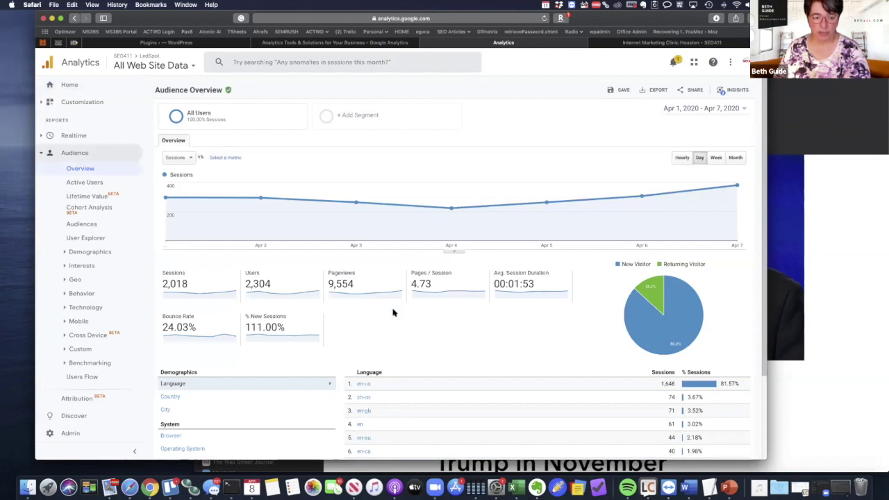
pyautogui.scroll(-3, 393, 312)
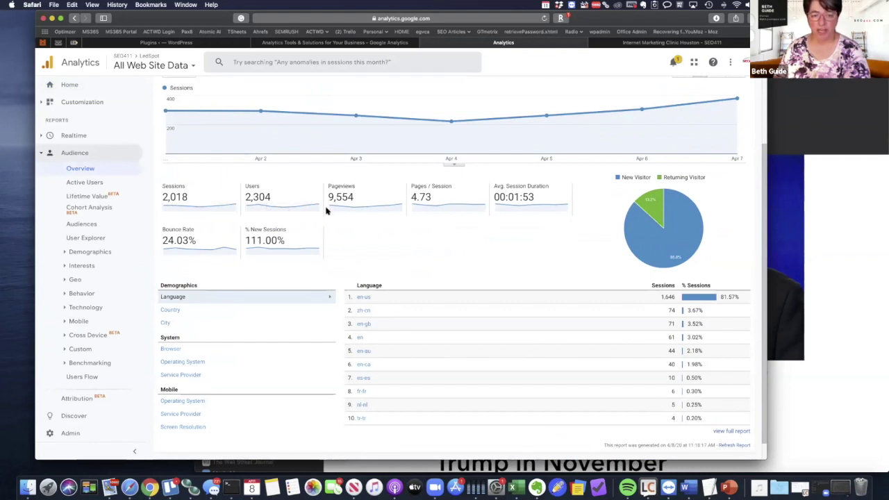
pyautogui.scroll(2, 359, 192)
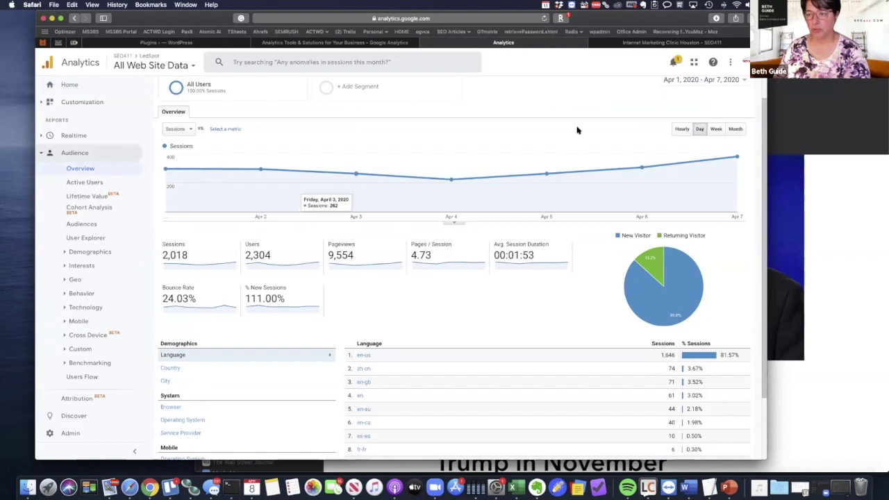
# Set the Audience Overview date range to Mar 8, 2020 - Apr 7, 2020 and review the metrics
pyautogui.click(678, 82)
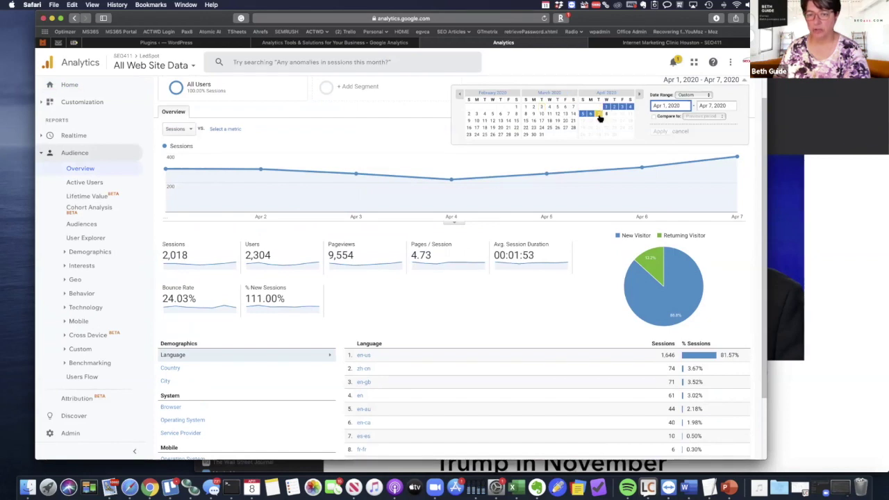
pyautogui.click(526, 114)
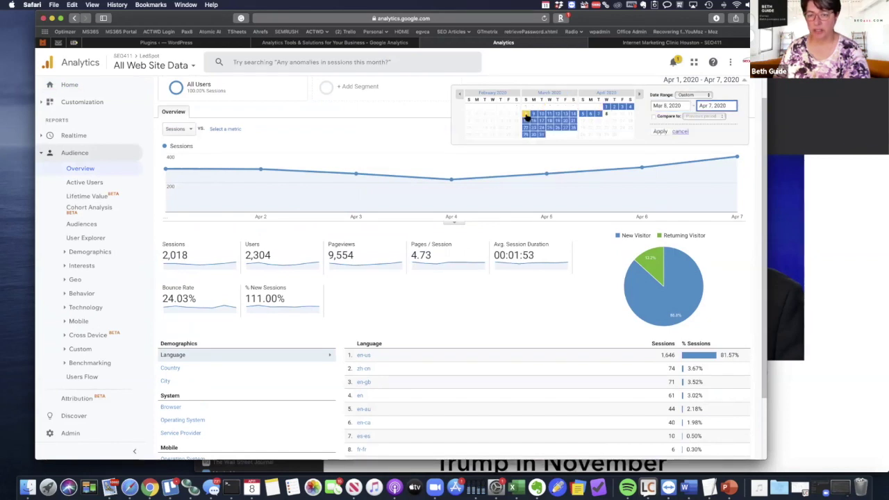
pyautogui.click(660, 132)
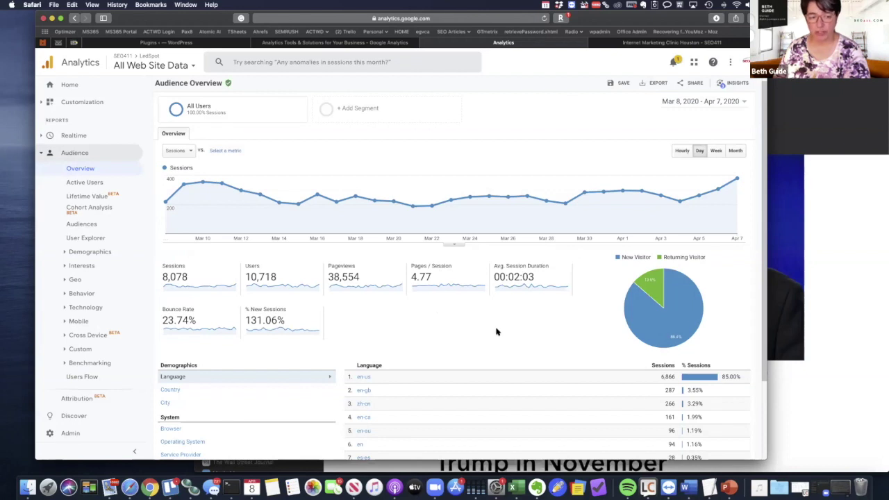
pyautogui.scroll(-1, 496, 332)
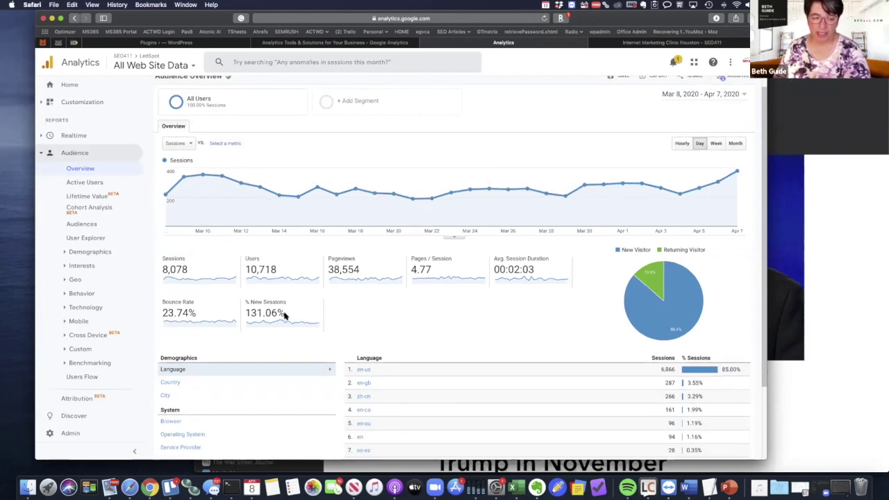
pyautogui.moveTo(179, 325)
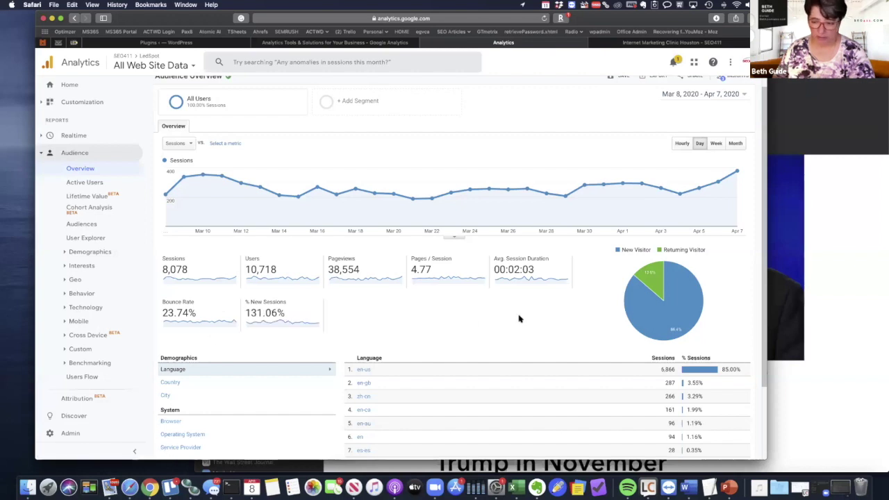
# Show the Audience Overview's demographics by city and review the sessions per city
pyautogui.scroll(-2, 518, 318)
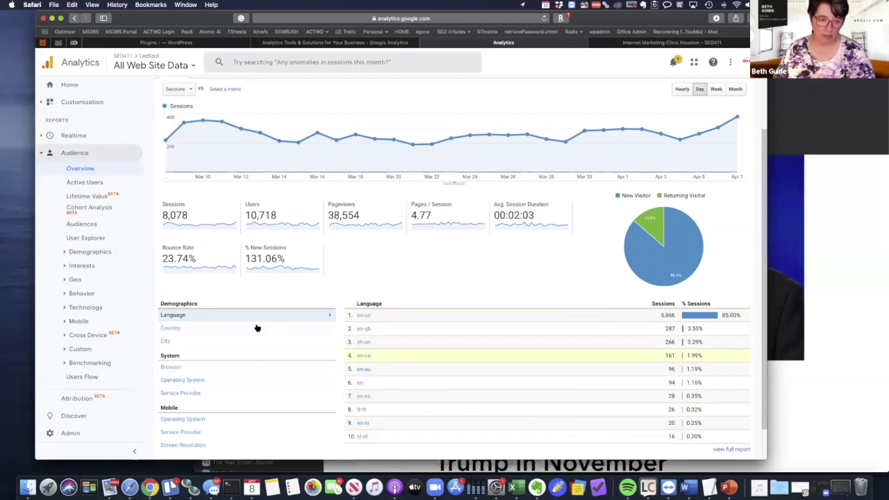
pyautogui.click(166, 341)
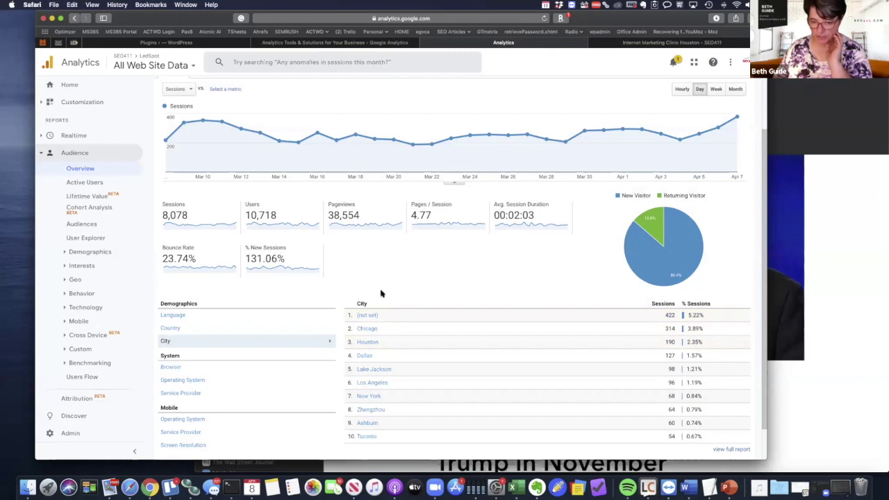
pyautogui.scroll(3, 489, 247)
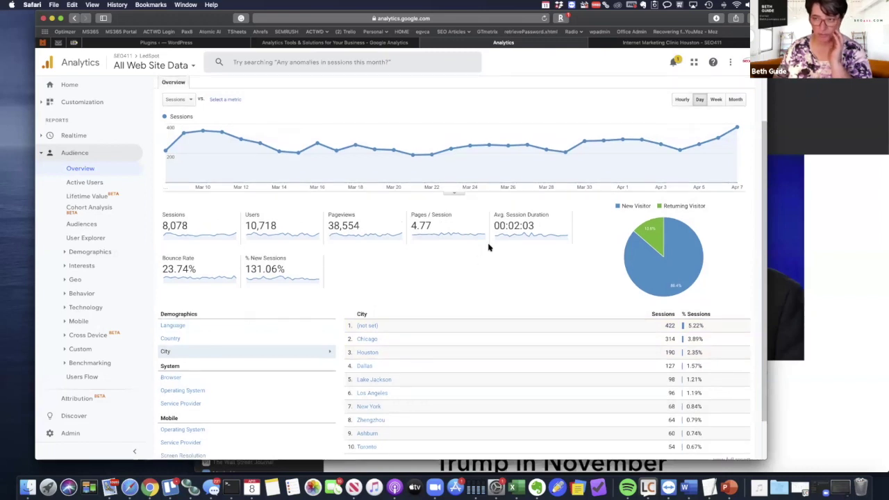
pyautogui.scroll(-4, 489, 246)
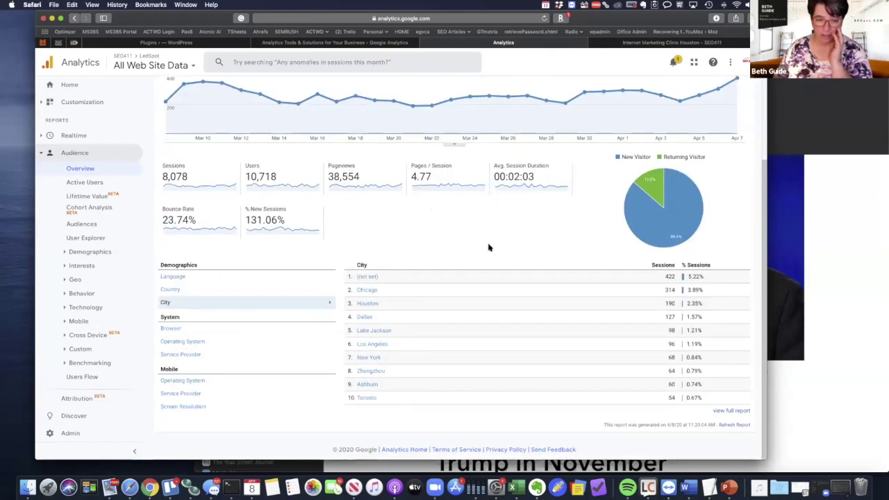
# Switch the Audience Overview breakdown to browser and review the sessions per browser
pyautogui.click(174, 329)
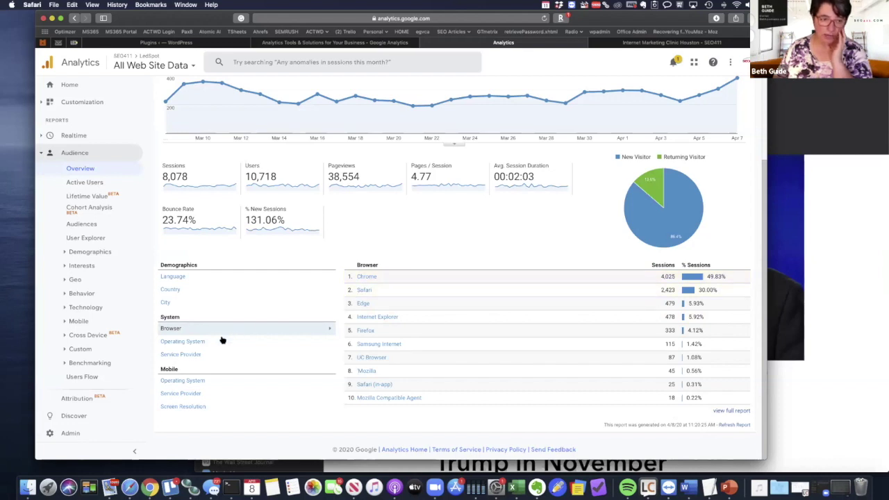
pyautogui.scroll(3, 222, 341)
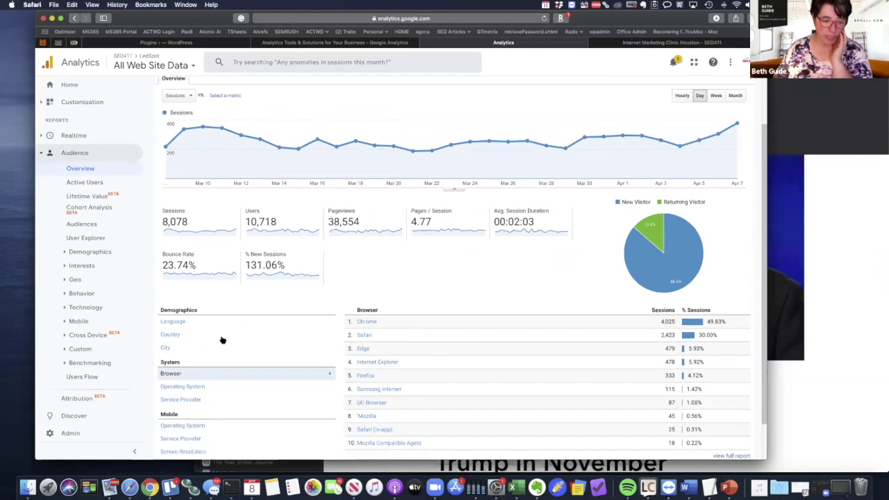
pyautogui.scroll(-2, 222, 341)
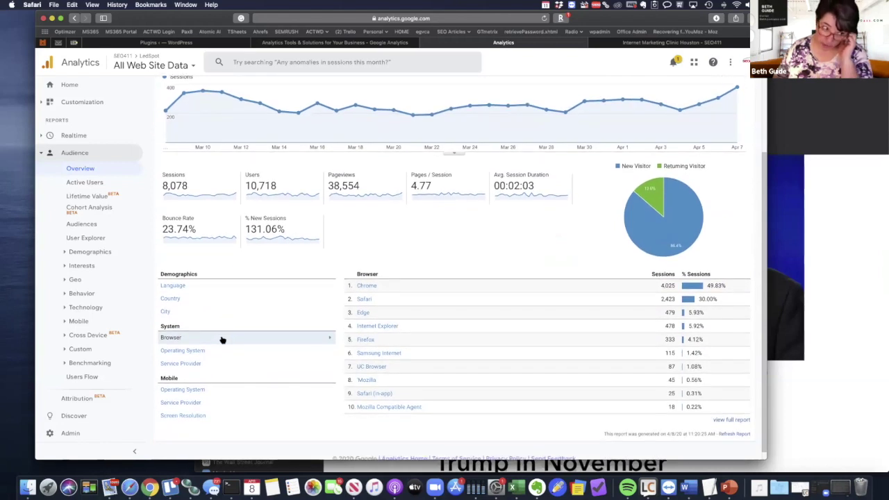
pyautogui.scroll(1, 222, 341)
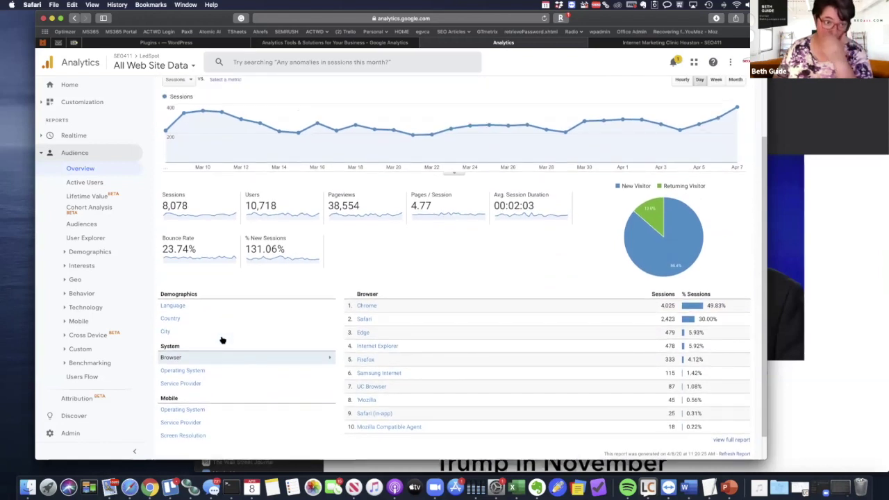
pyautogui.scroll(3, 222, 340)
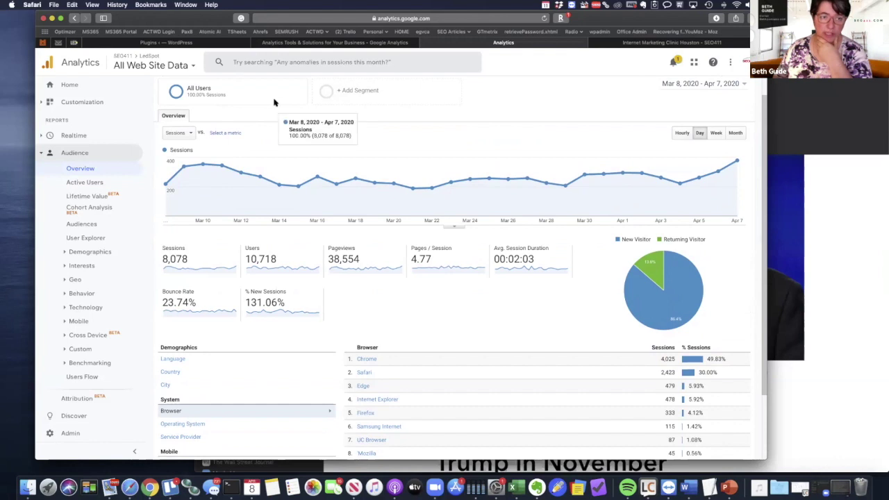
# Add the Mobile and Tablet Traffic segment alongside All Users in the Audience Overview and examine its share of sessions
pyautogui.click(370, 101)
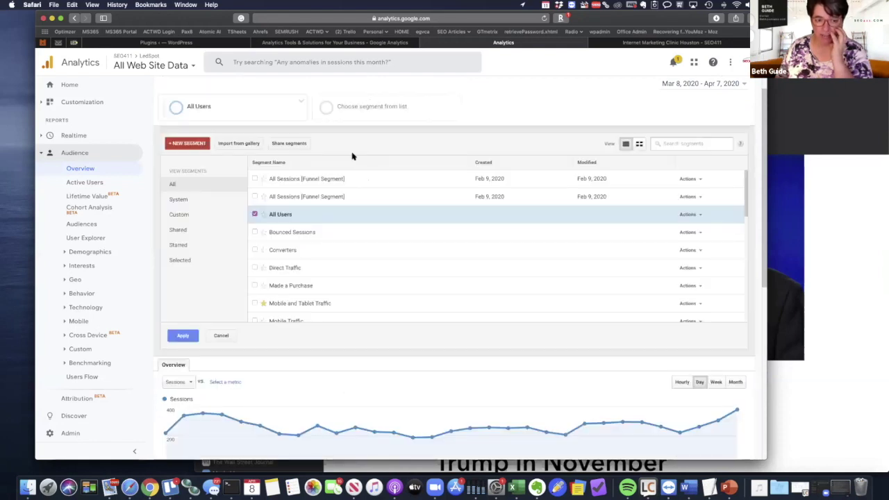
pyautogui.scroll(-1, 299, 223)
pyautogui.click(254, 272)
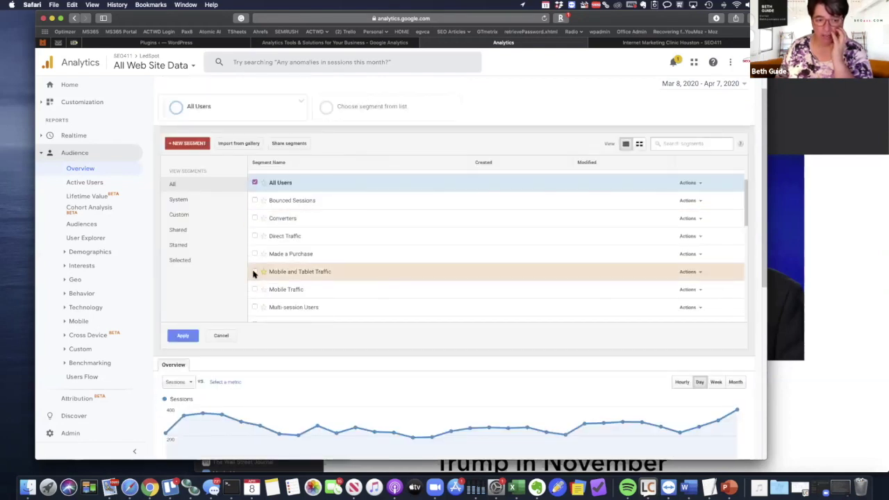
pyautogui.click(195, 335)
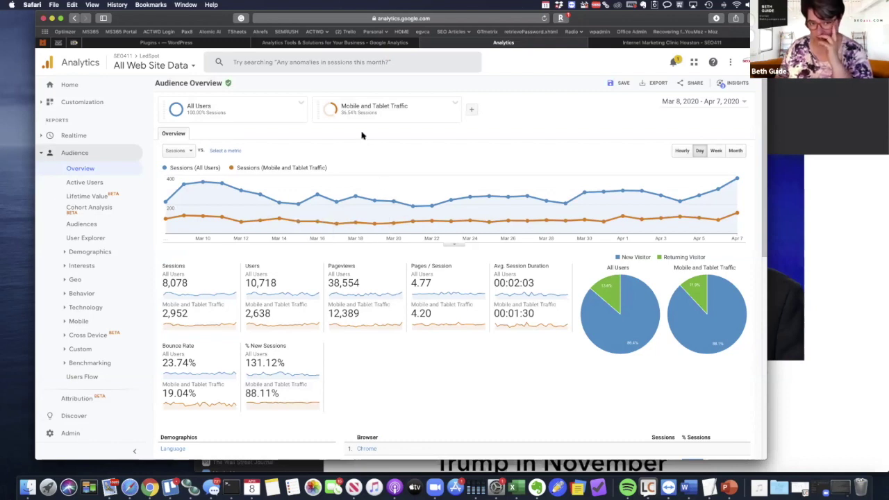
pyautogui.moveTo(357, 112)
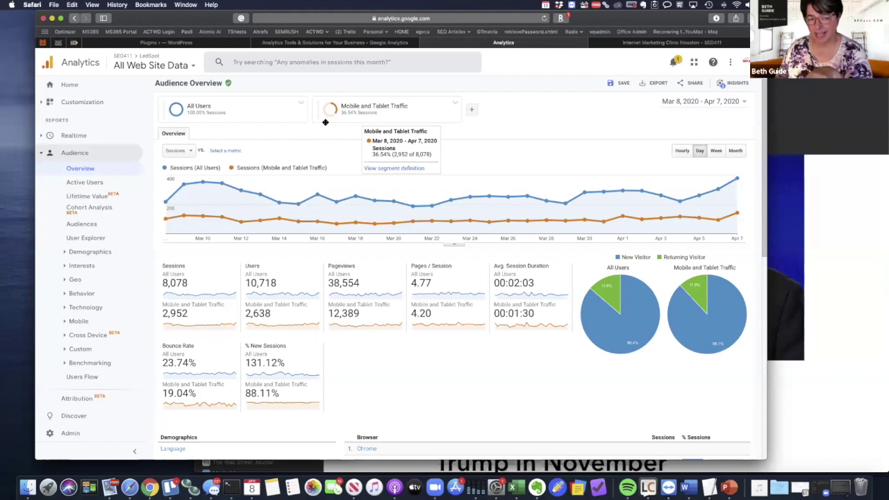
pyautogui.moveTo(391, 115)
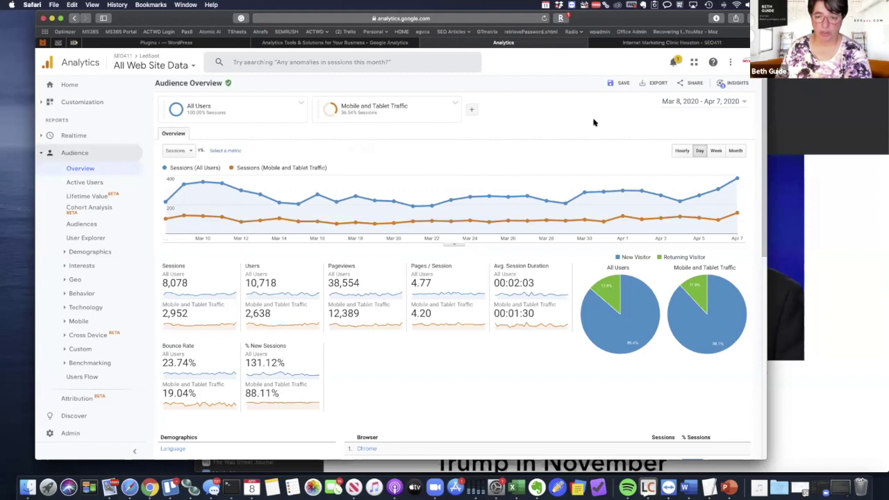
# Compare the Audience Overview's date range with the previous year and review the change in sessions per segment
pyautogui.click(744, 104)
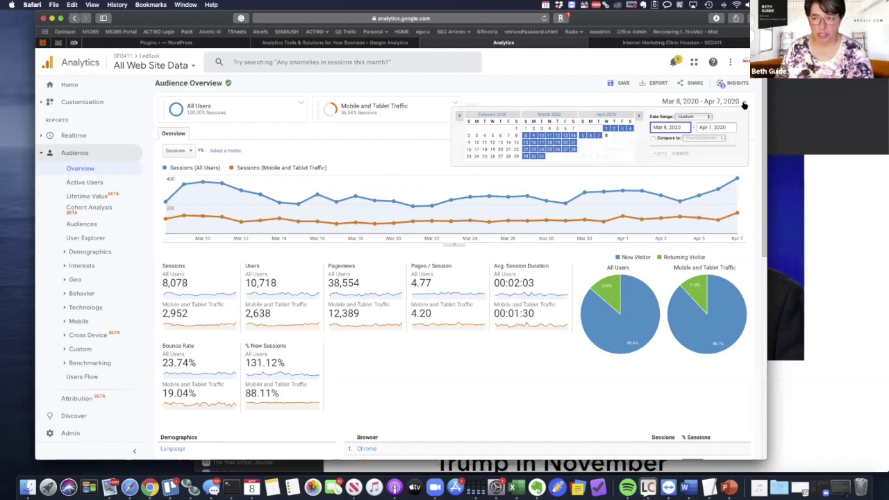
pyautogui.click(653, 138)
pyautogui.click(698, 138)
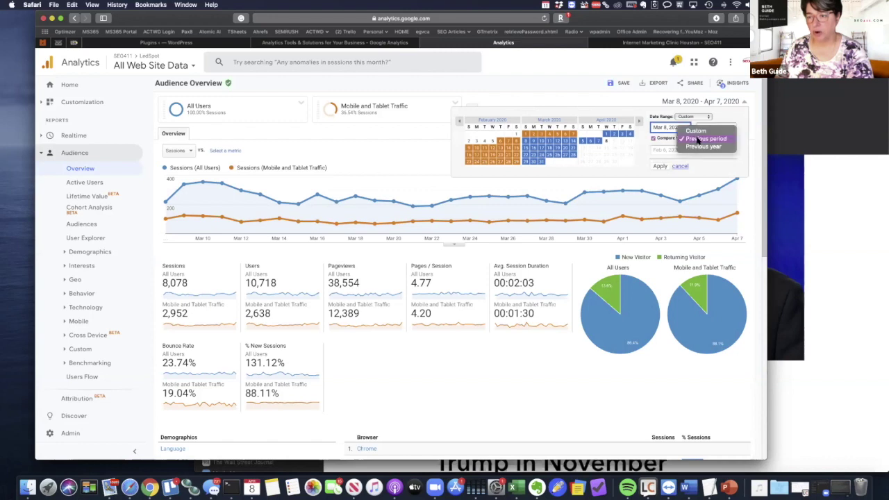
pyautogui.click(703, 146)
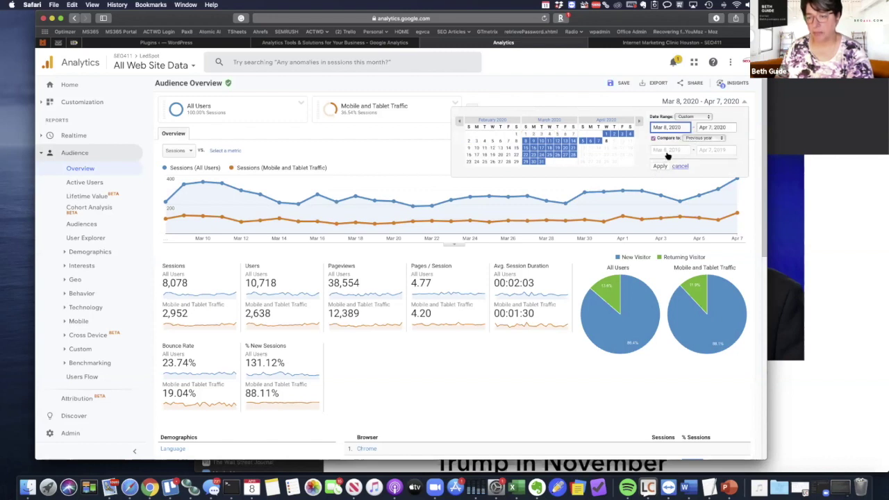
pyautogui.click(659, 167)
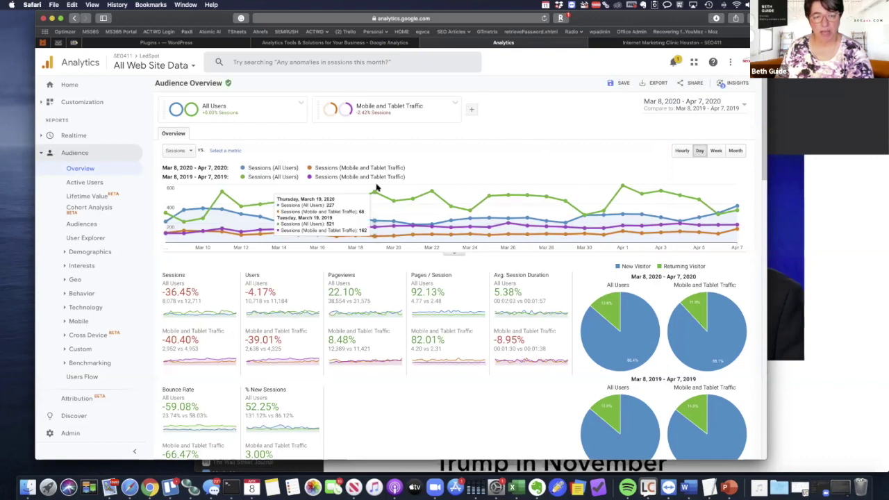
pyautogui.moveTo(374, 113)
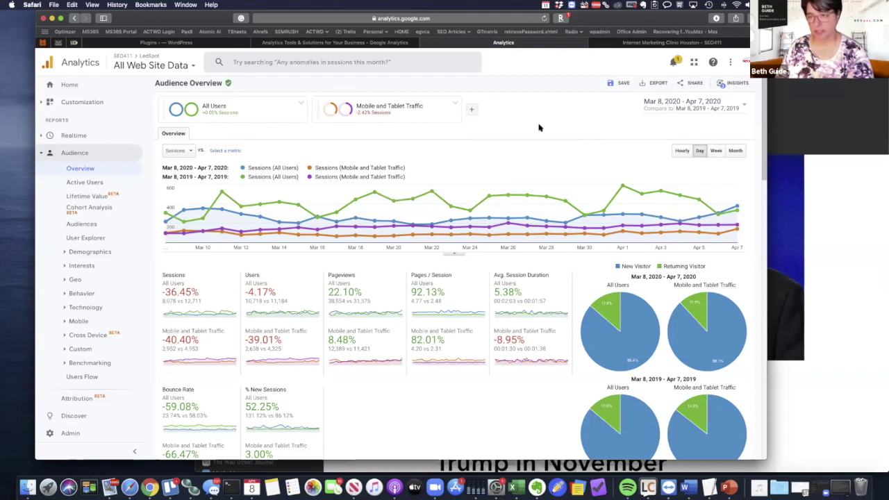
# Remove the Mobile and Tablet Traffic segment from the Audience Overview's selected segments
pyautogui.click(687, 111)
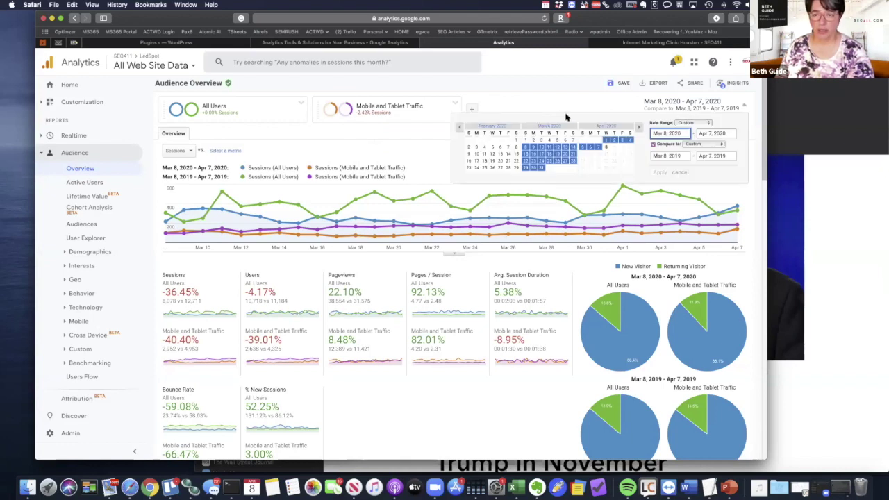
pyautogui.click(263, 104)
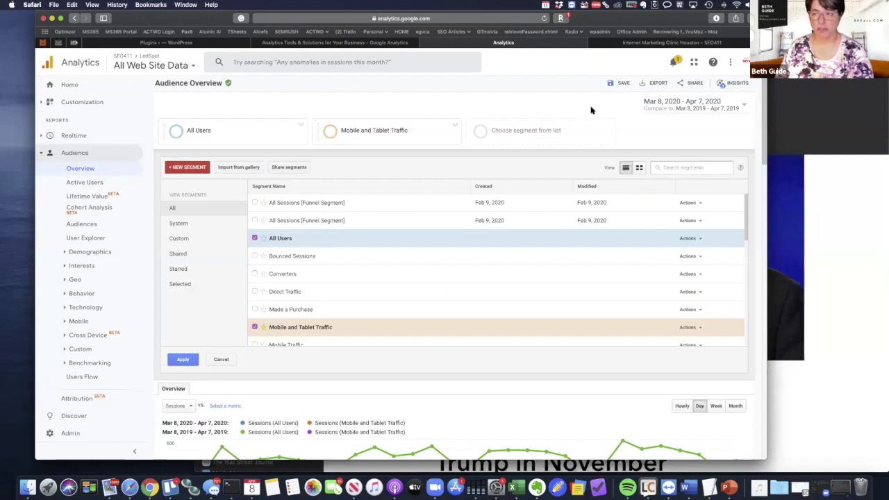
pyautogui.click(455, 129)
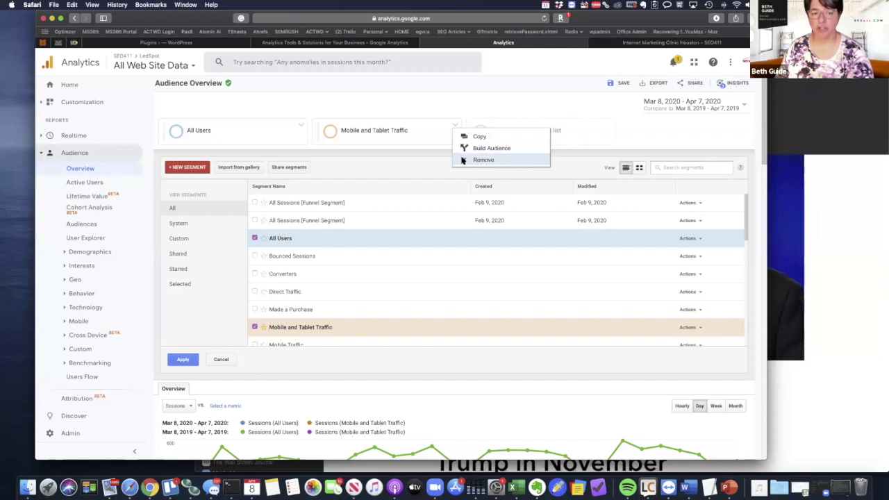
pyautogui.click(463, 161)
pyautogui.click(301, 127)
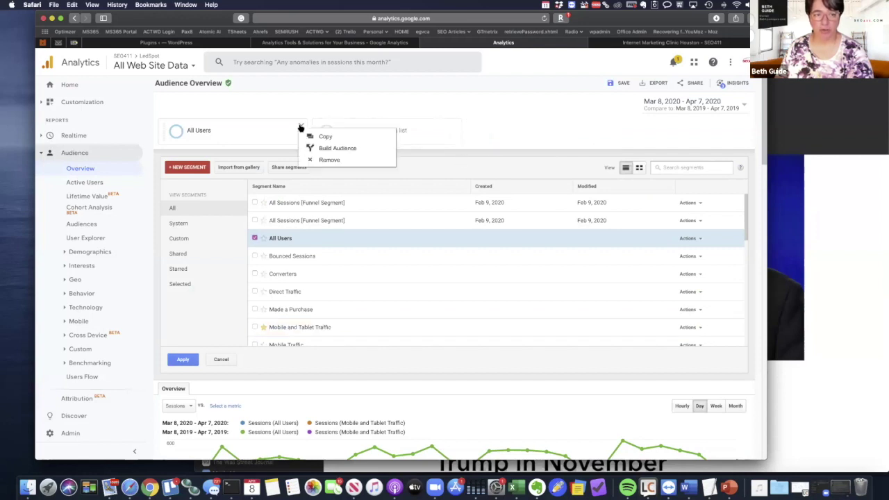
pyautogui.click(372, 109)
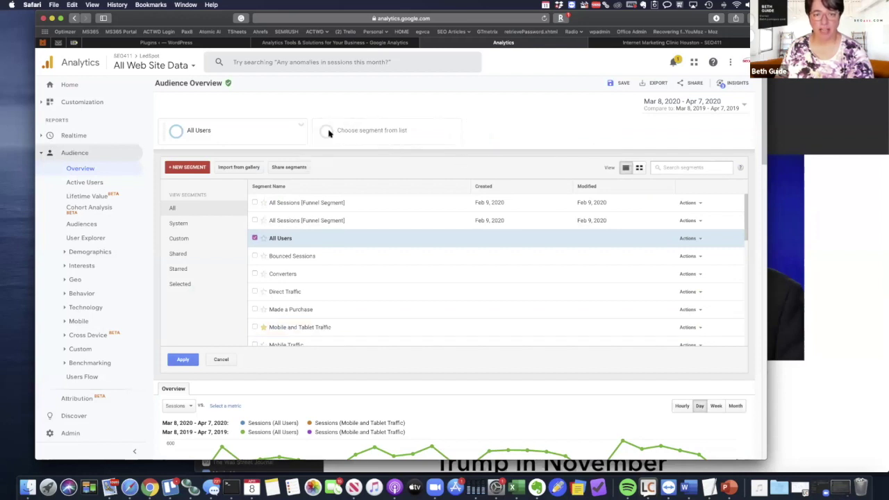
# Keep the All Users segment selected, add the Organic Traffic segment and apply both to the Audience Overview
pyautogui.click(254, 239)
pyautogui.click(254, 239)
pyautogui.click(254, 239)
pyautogui.scroll(-3, 254, 239)
pyautogui.scroll(3, 254, 239)
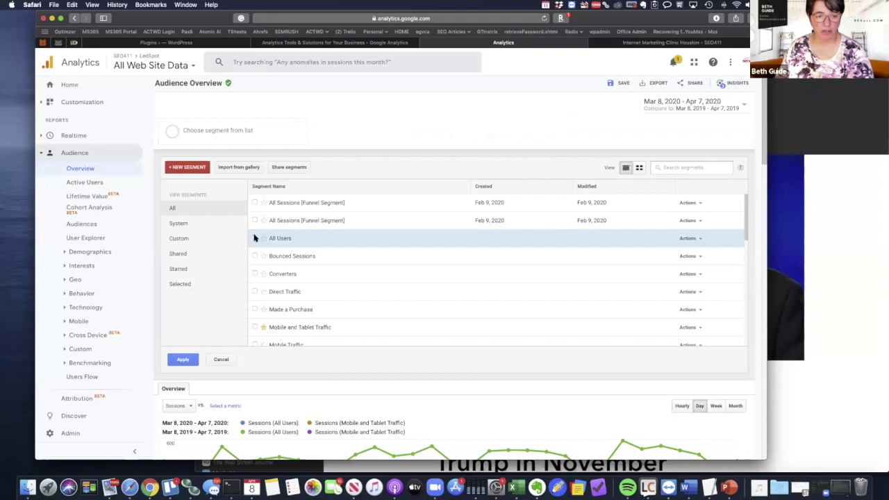
pyautogui.click(254, 239)
pyautogui.scroll(-5, 258, 252)
pyautogui.scroll(-5, 306, 136)
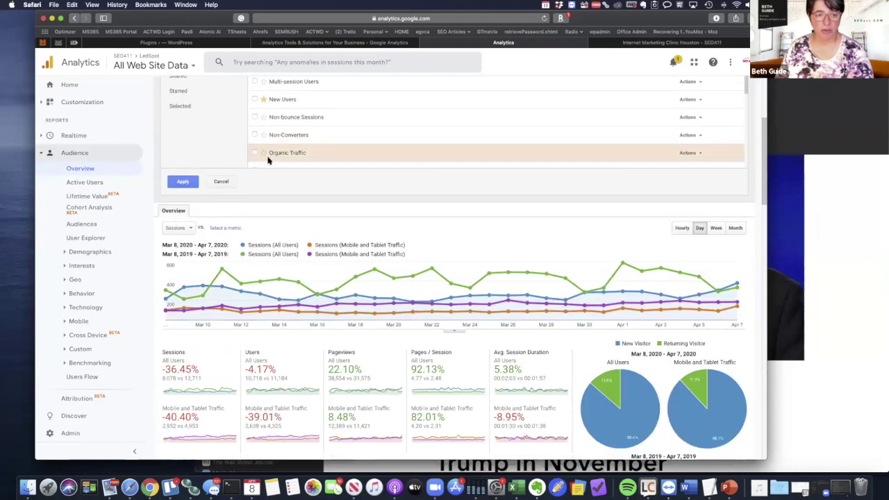
pyautogui.click(254, 152)
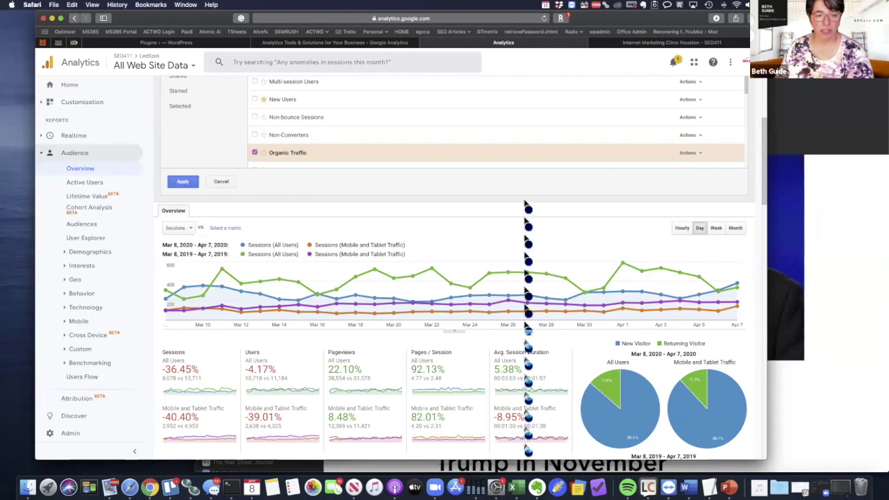
pyautogui.click(182, 181)
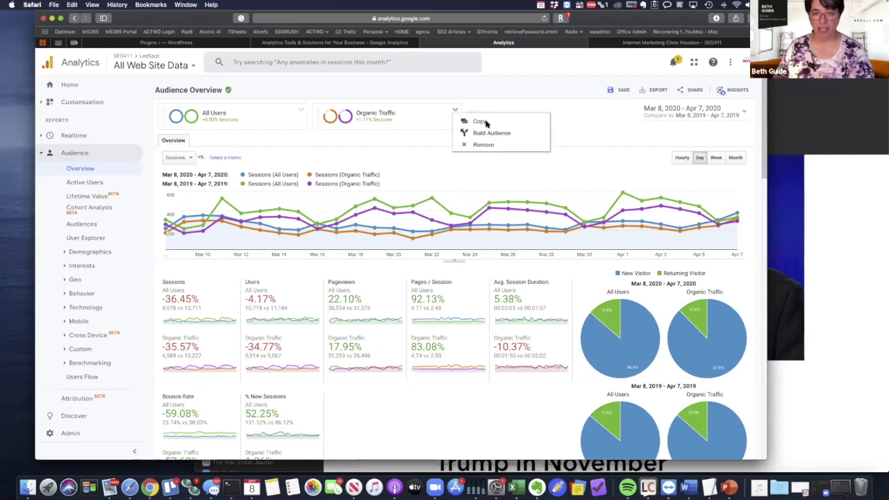
# Add the Made a Purchase segment to the Audience Overview and review its metrics against the other segments
pyautogui.click(470, 116)
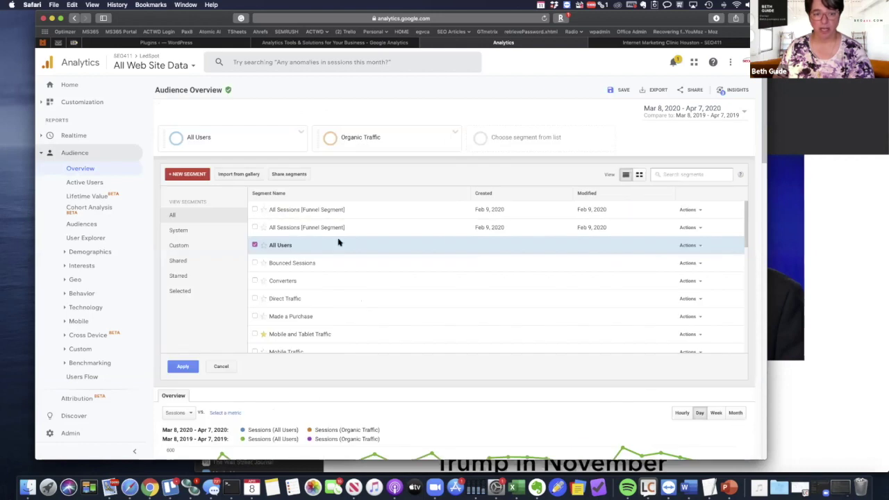
pyautogui.scroll(-3, 340, 240)
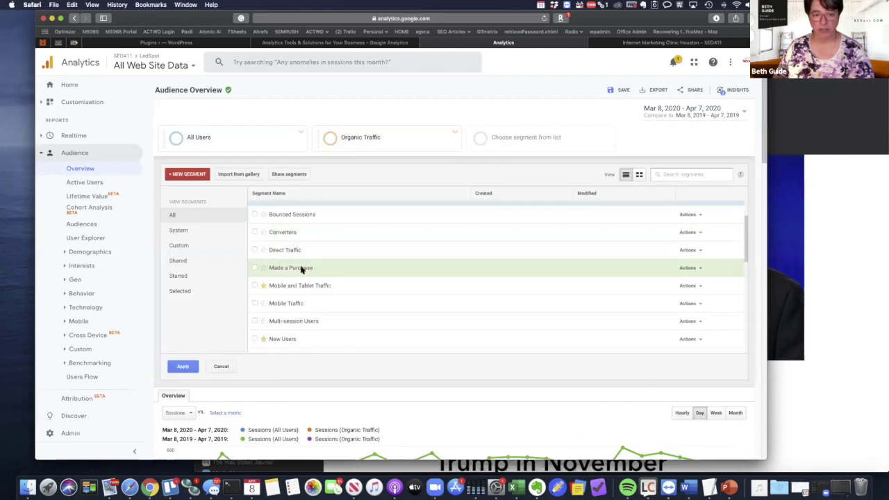
pyautogui.click(254, 267)
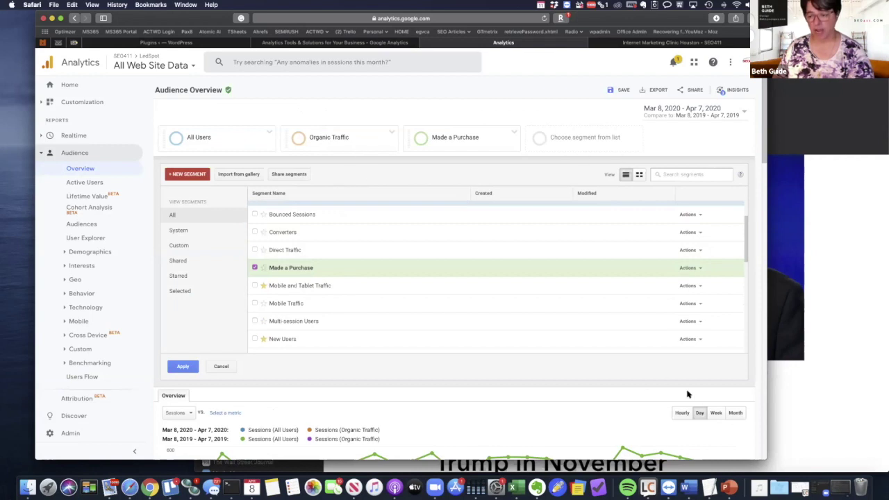
pyautogui.click(184, 366)
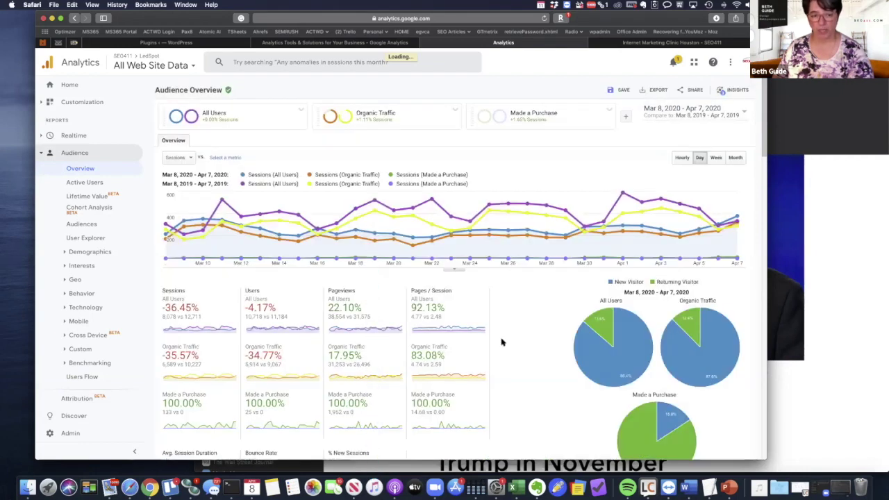
pyautogui.scroll(-4, 503, 342)
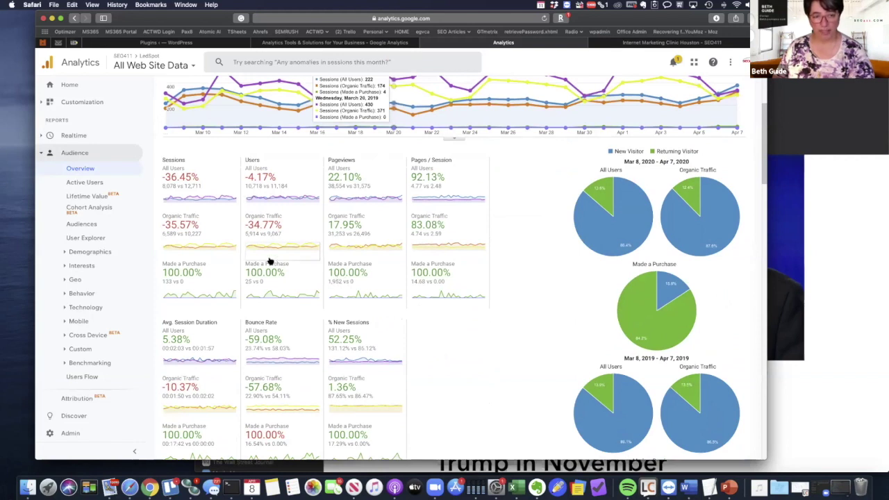
pyautogui.scroll(4, 270, 261)
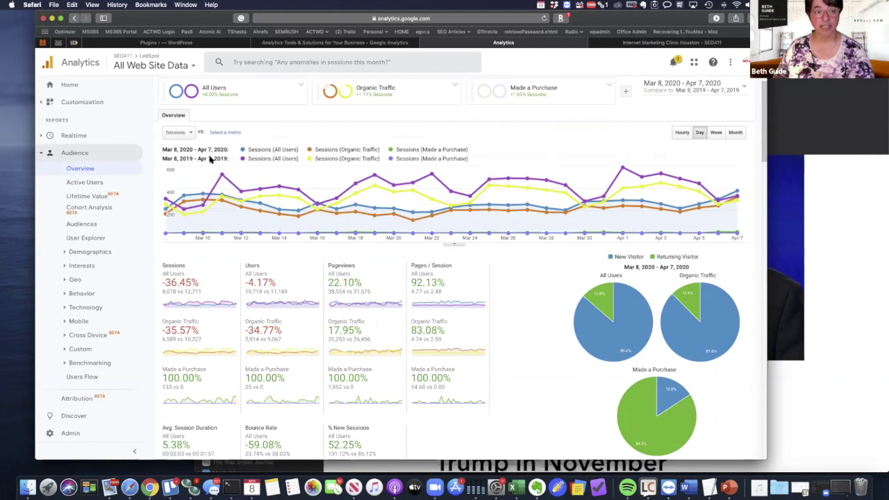
# Turn off the previous-year comparison in the Audience Overview and review the sessions of each segment
pyautogui.click(742, 88)
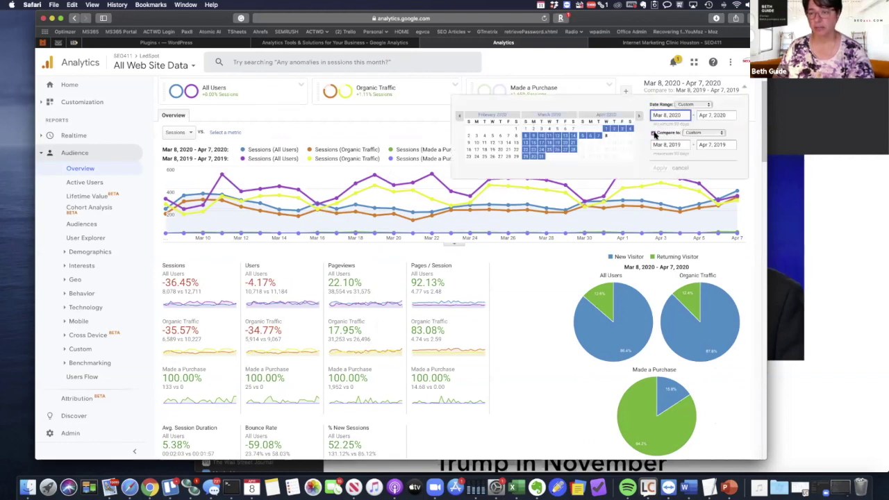
pyautogui.click(660, 167)
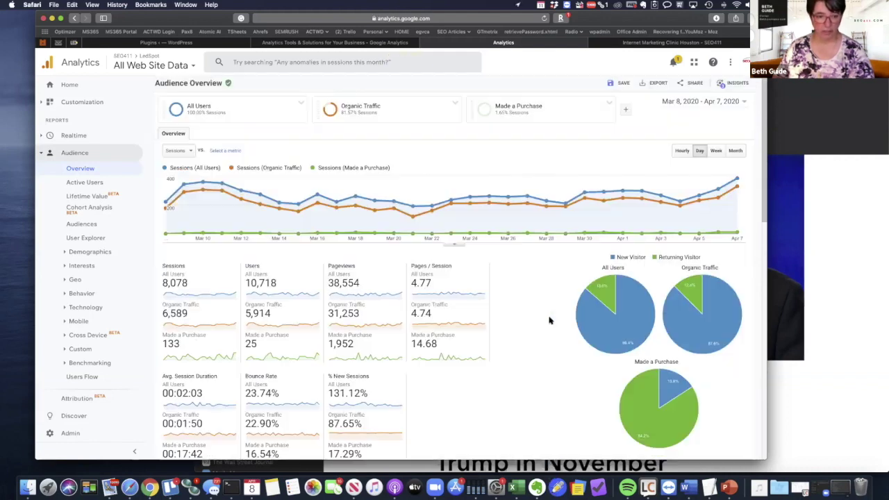
pyautogui.scroll(-2, 484, 359)
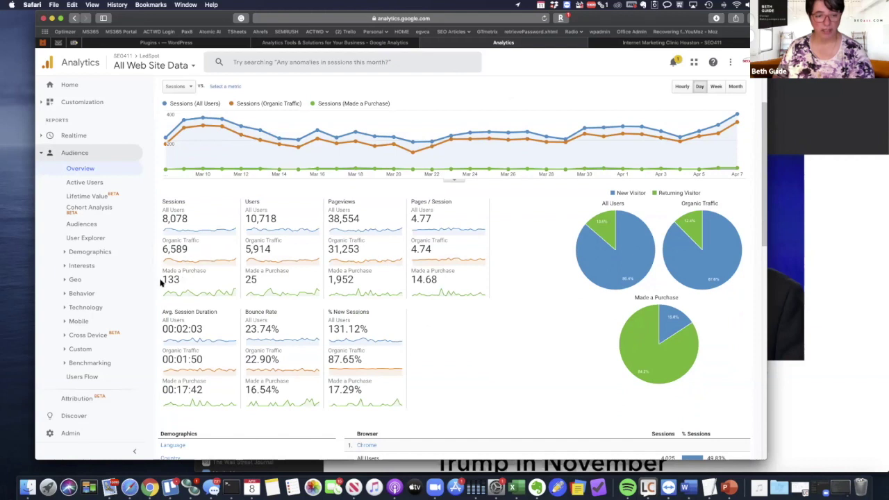
pyautogui.scroll(2, 194, 280)
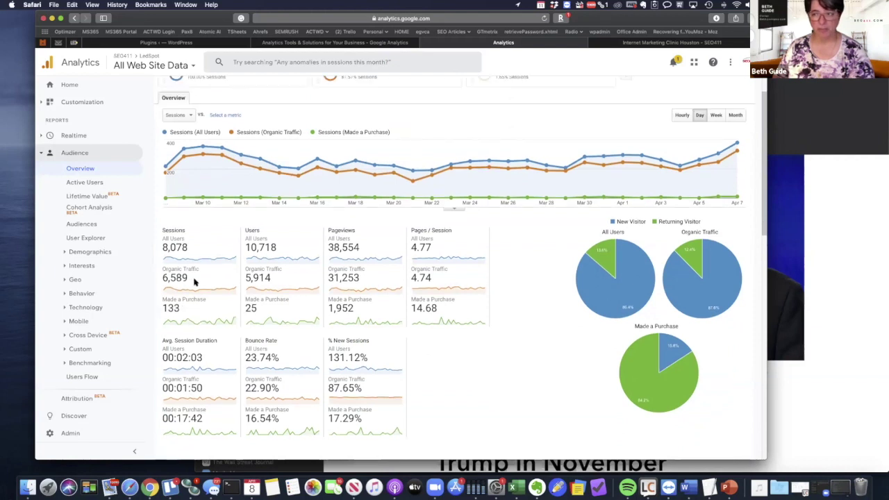
# Examine the users, pageviews, session duration and browser breakdown for the All Users, Organic Traffic and Made a Purchase segments
pyautogui.scroll(-3, 195, 282)
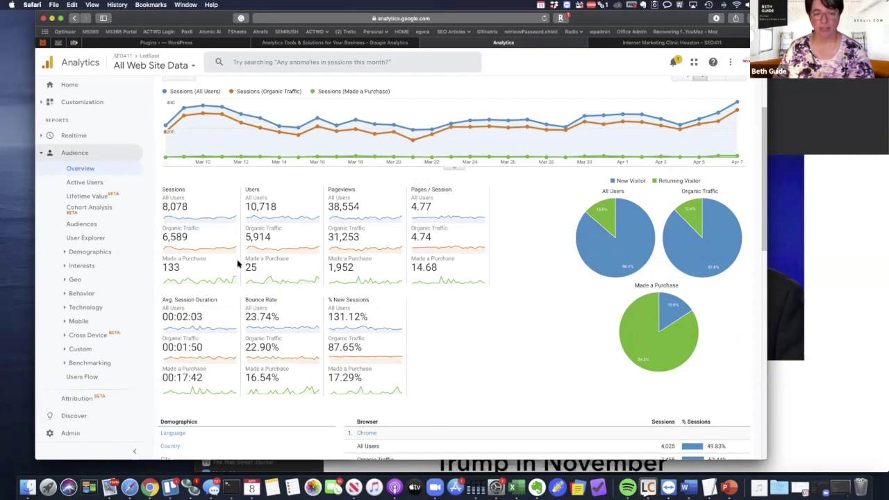
pyautogui.scroll(-2, 371, 234)
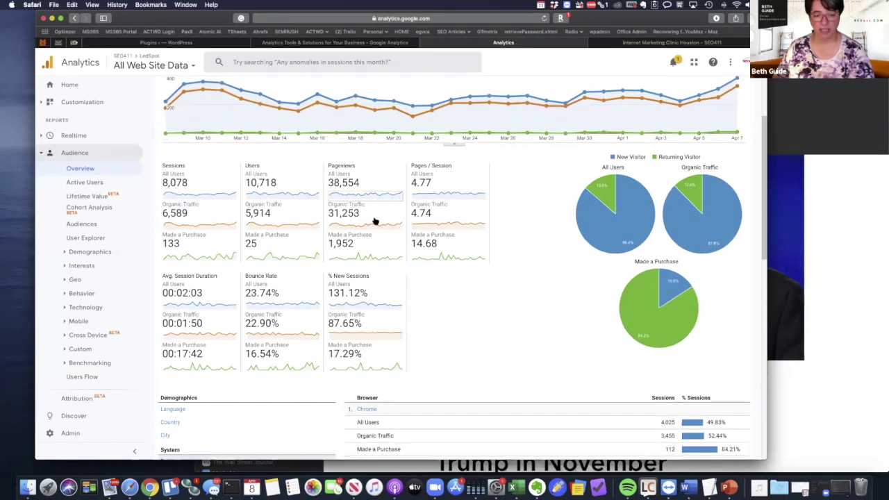
pyautogui.scroll(4, 371, 185)
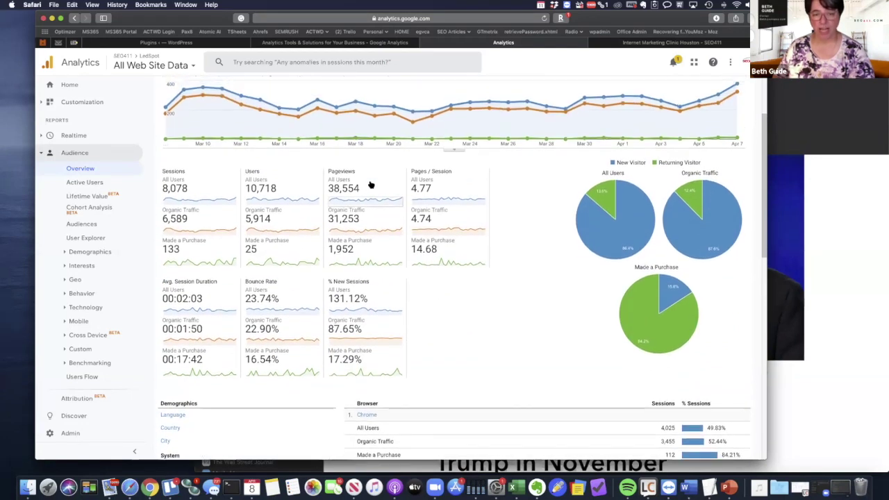
pyautogui.scroll(2, 371, 185)
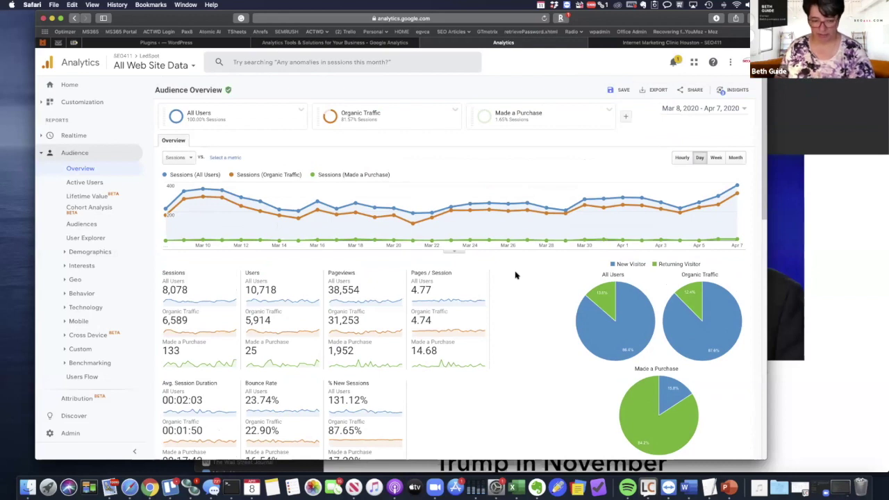
pyautogui.scroll(-5, 515, 275)
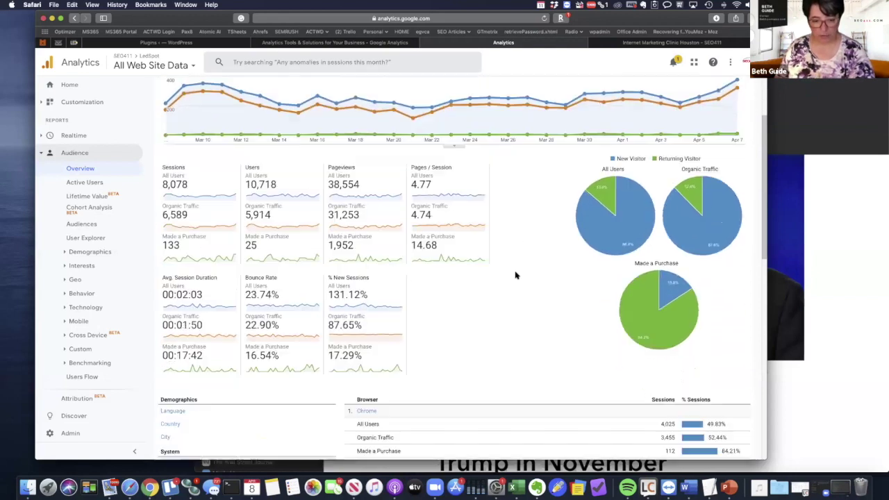
pyautogui.scroll(-2, 516, 275)
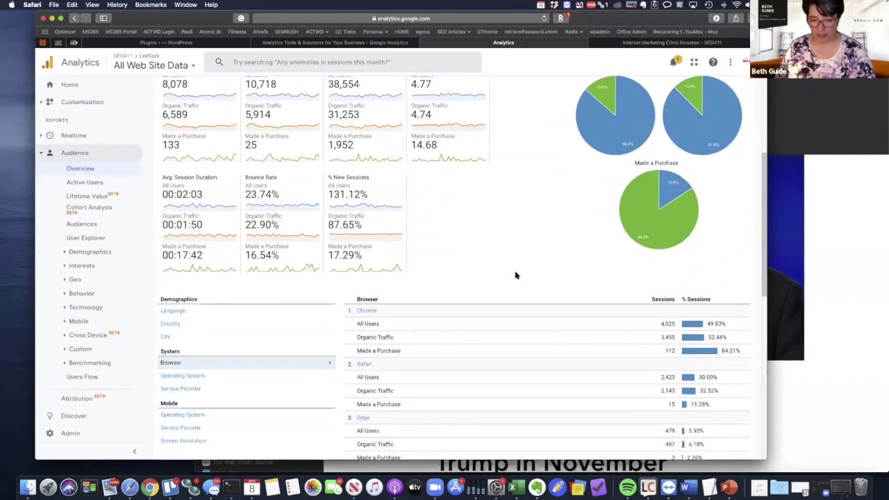
pyautogui.scroll(3, 515, 275)
pyautogui.scroll(4, 515, 275)
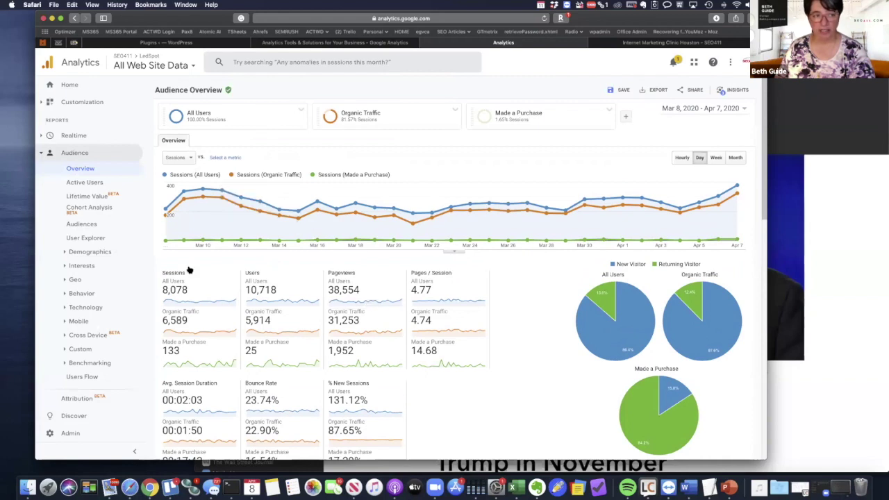
# Open the real-time report from Analytics Home and examine the top active pages and the active users' locations on the map
pyautogui.click(69, 86)
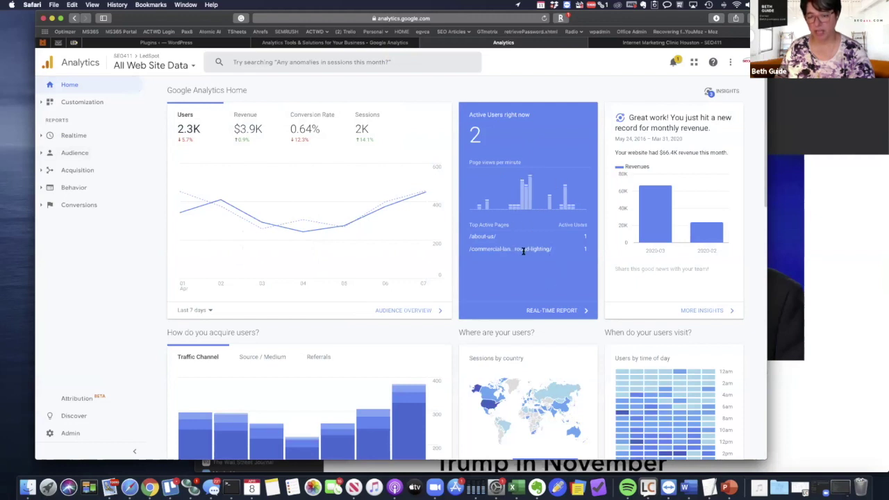
pyautogui.click(565, 310)
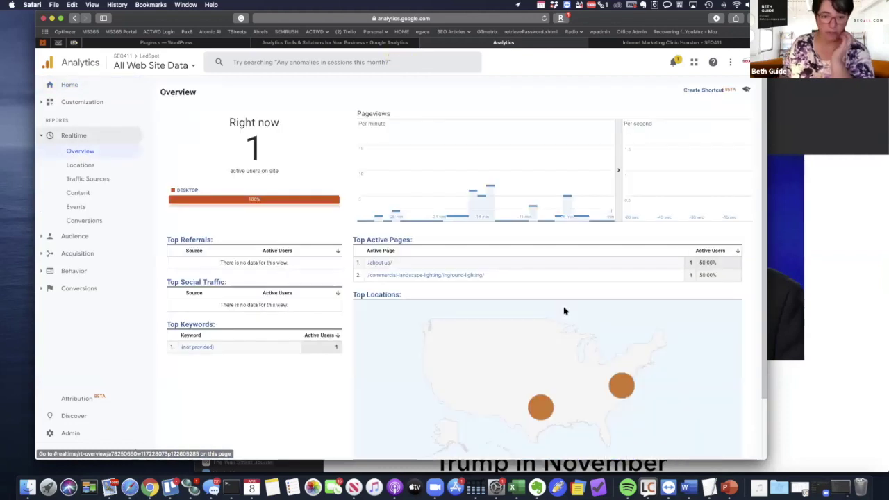
pyautogui.scroll(-2, 570, 314)
pyautogui.moveTo(529, 353)
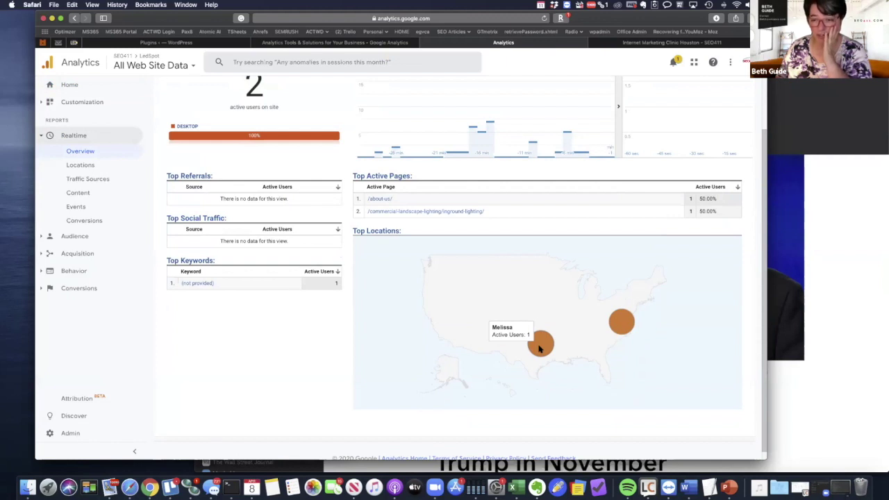
pyautogui.scroll(1, 537, 342)
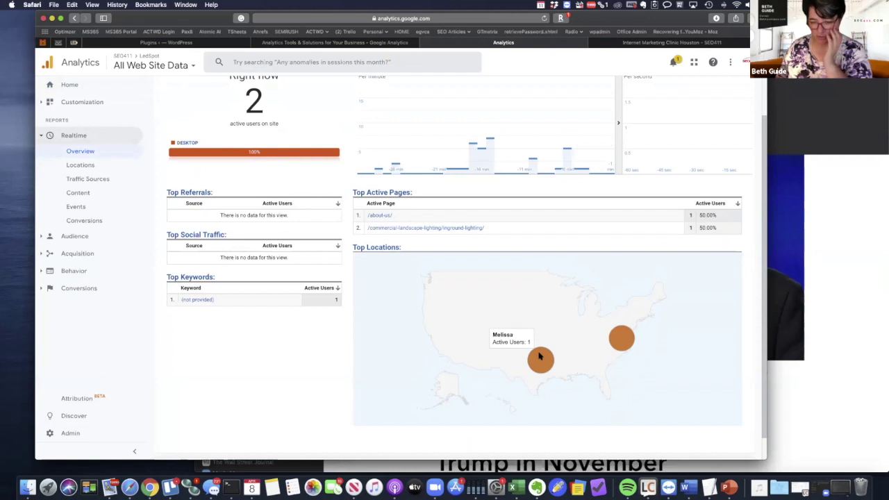
# Check the East Coast active user on the real-time locations map and review the active-user and pageview charts
pyautogui.moveTo(621, 341)
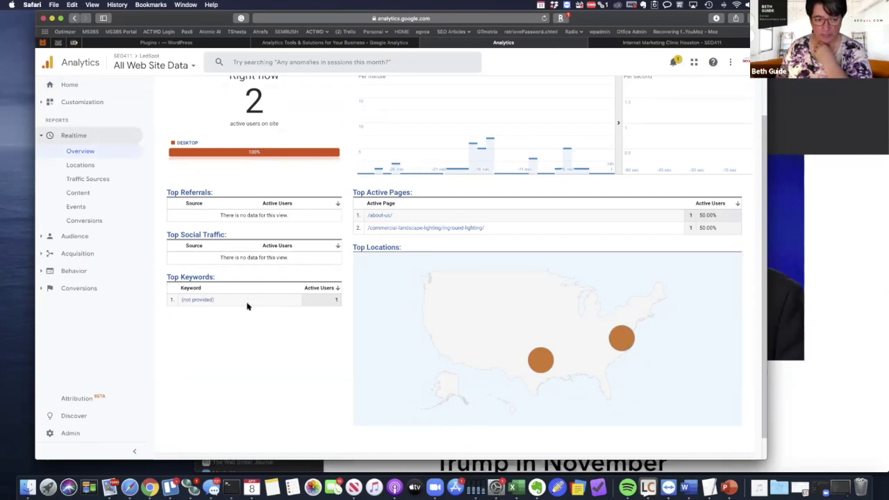
pyautogui.scroll(2, 217, 300)
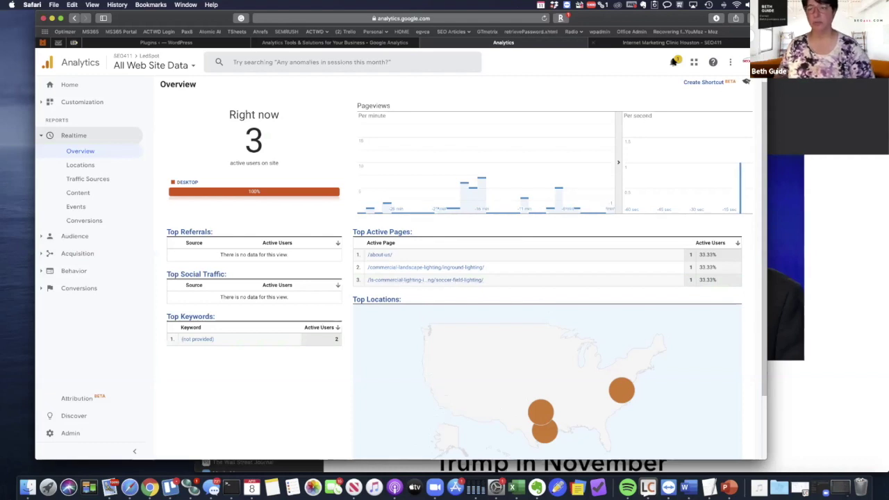
# Search Google for "soccer field lighting" in the browser tab that holds the Internet Marketing Clinic page
pyautogui.click(672, 43)
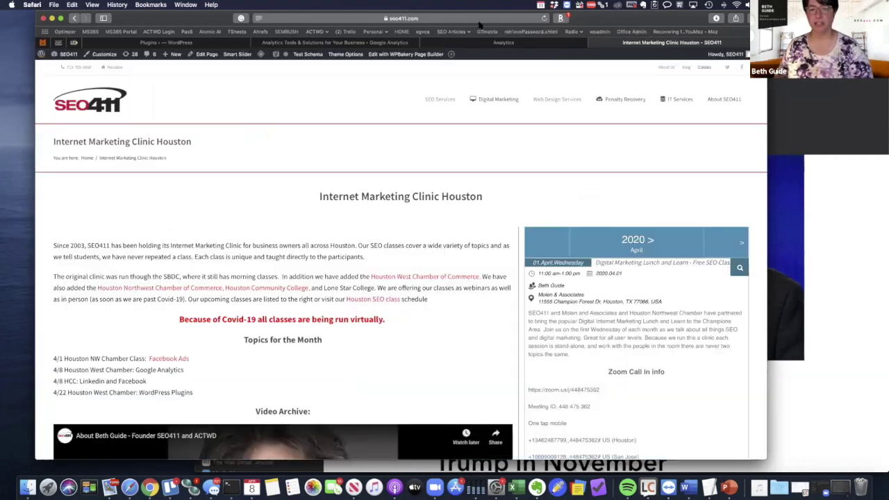
pyautogui.click(332, 18)
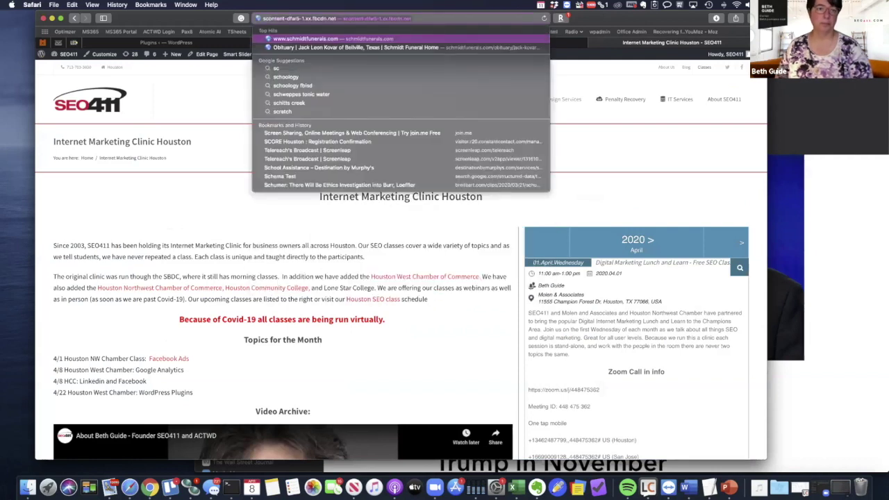
pyautogui.write('oc')
pyautogui.press('BackSpace')
pyautogui.press('BackSpace')
pyautogui.write('socc')
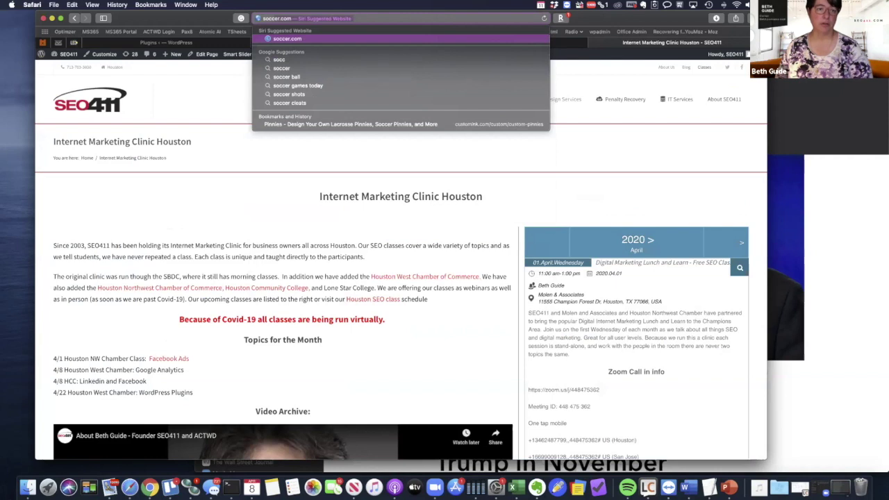
pyautogui.write('er f')
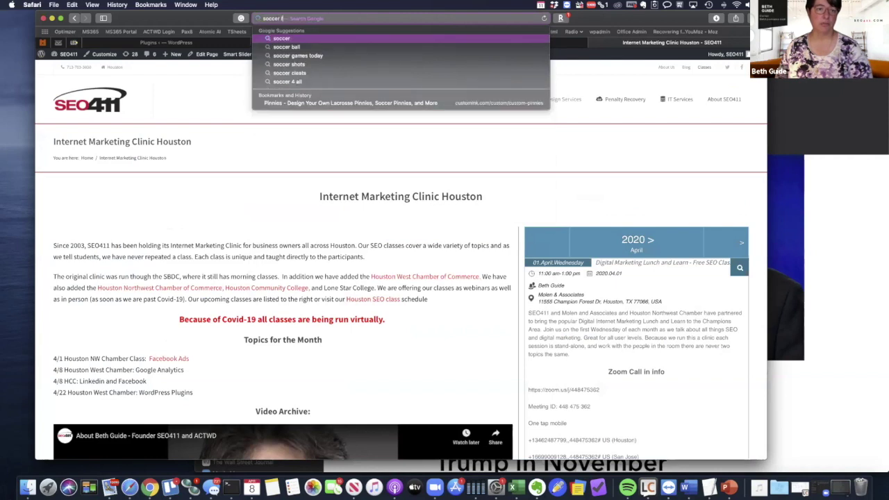
pyautogui.write('ield lighting')
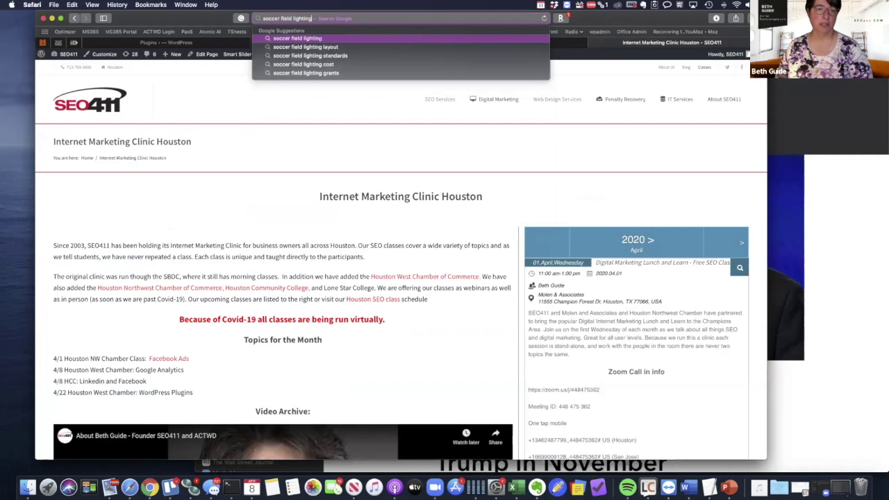
pyautogui.press('Return')
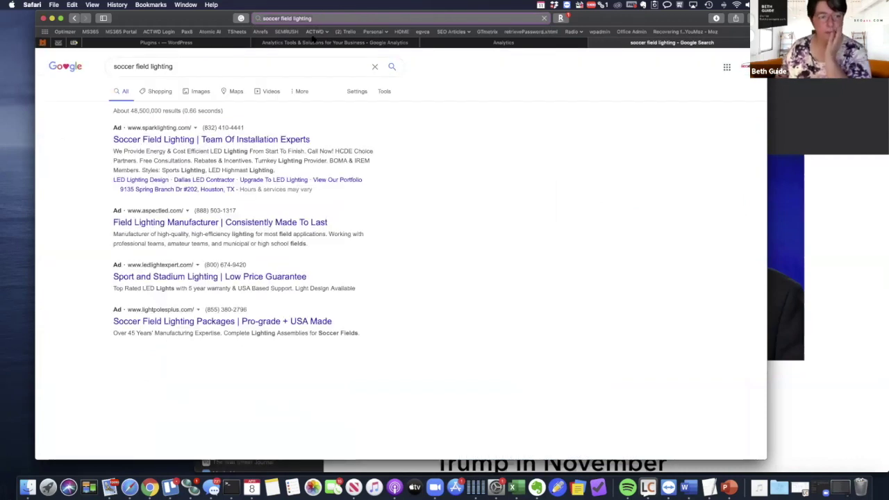
# Examine the soccer field lighting results: the text ads, shopping ads, search performance for this query and the organic LED Spot listing
pyautogui.scroll(-10, 291, 187)
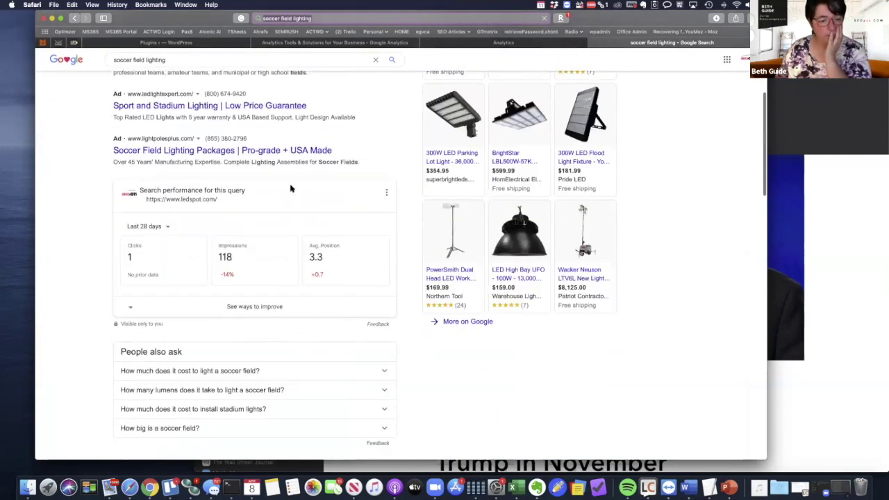
pyautogui.scroll(-5, 299, 241)
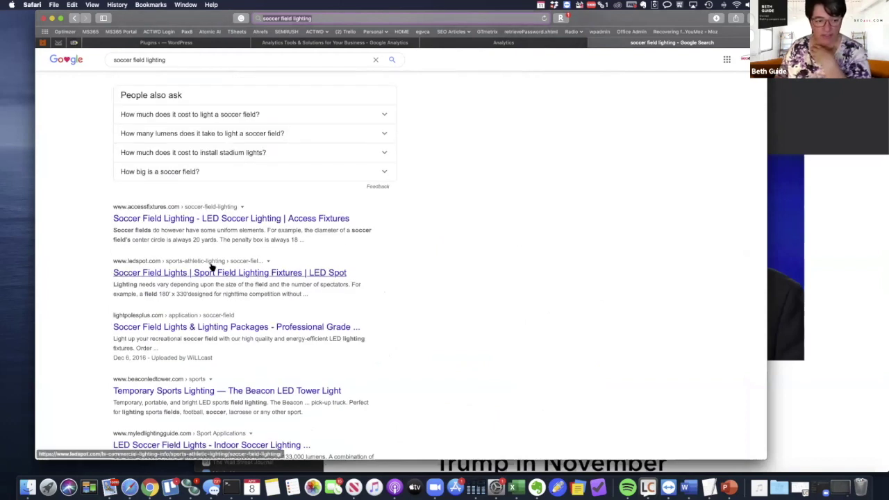
pyautogui.scroll(7, 212, 268)
pyautogui.scroll(8, 212, 264)
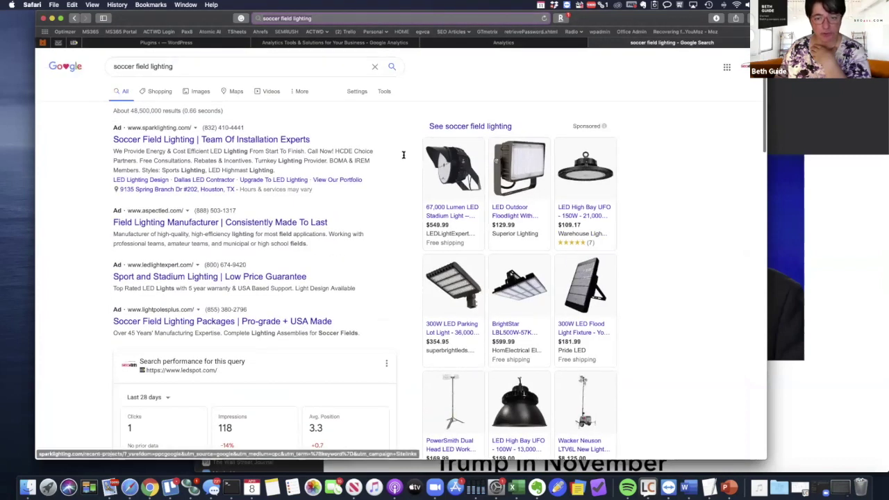
pyautogui.scroll(-10, 303, 223)
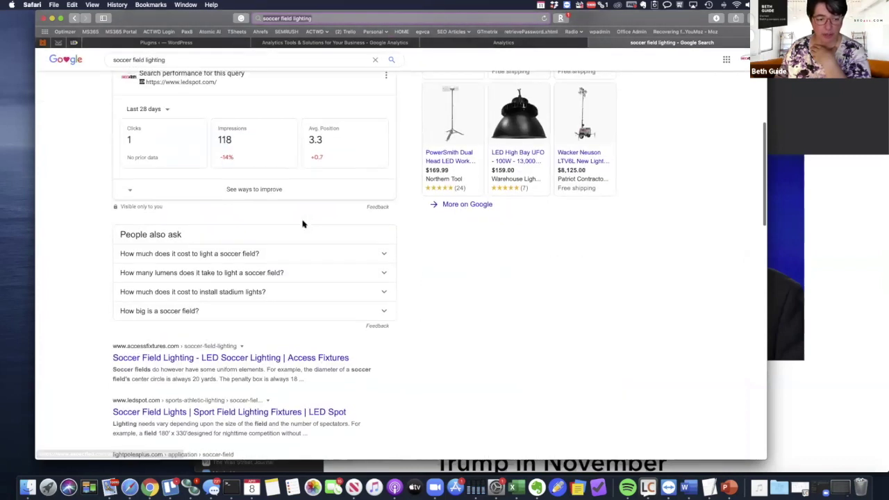
pyautogui.scroll(10, 562, 267)
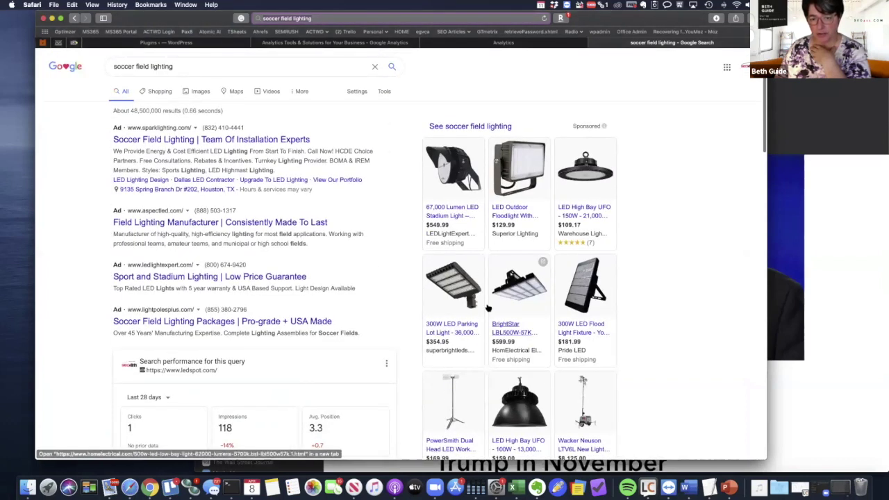
pyautogui.moveTo(489, 307)
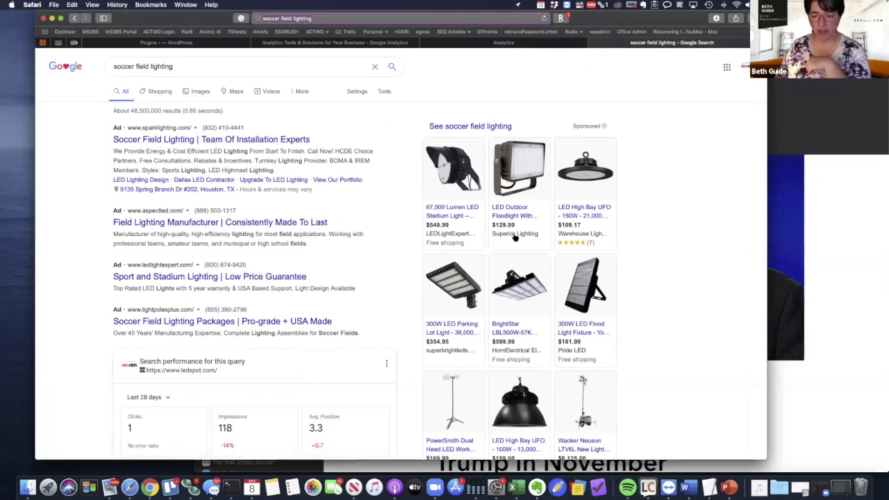
pyautogui.scroll(-2, 515, 237)
pyautogui.moveTo(528, 209)
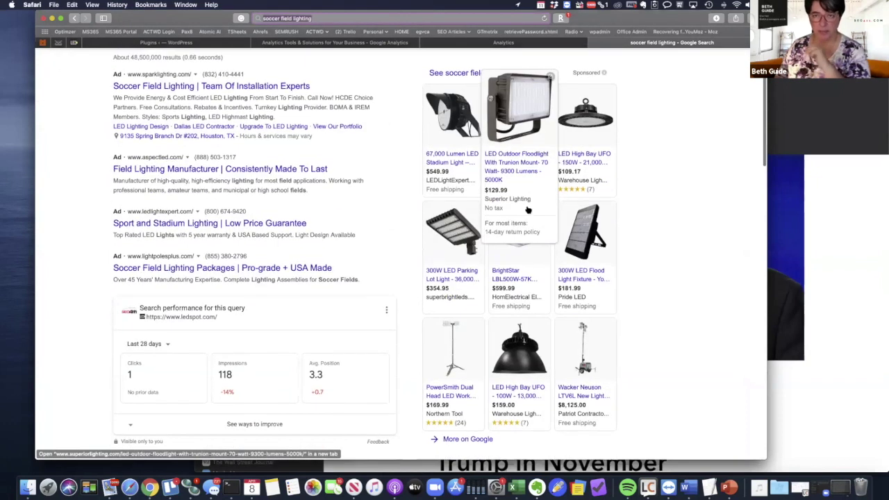
# Return to the real-time overview in Google Analytics and examine the device split, top active pages and user locations
pyautogui.click(534, 43)
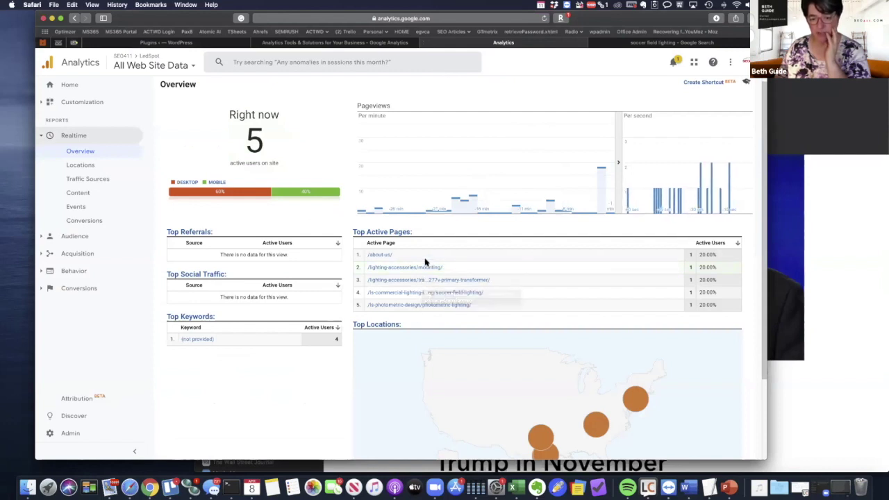
pyautogui.scroll(-3, 421, 314)
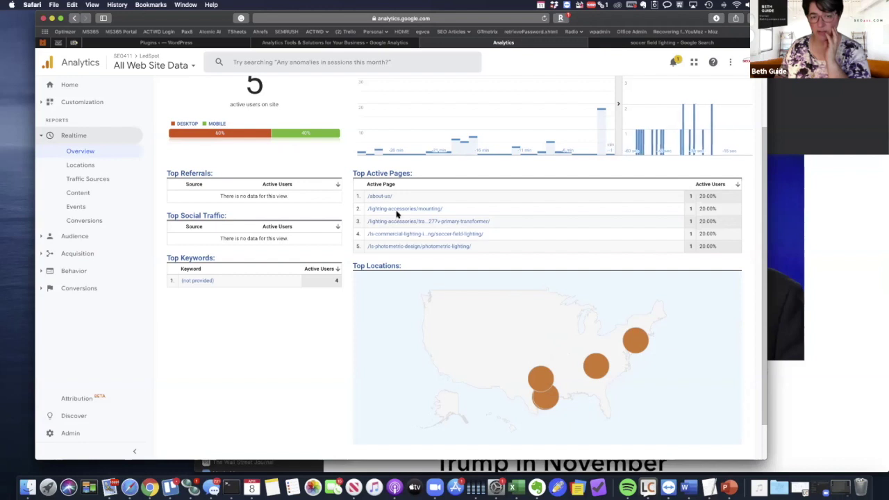
pyautogui.scroll(1, 413, 216)
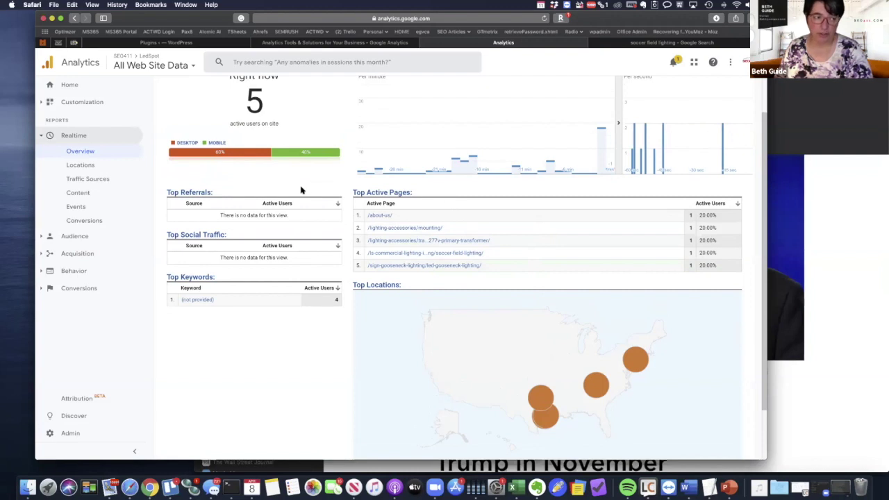
# Go to Analytics Home and inspect the daily traffic channel breakdown in the user acquisition chart for Apr 1 and Apr 3
pyautogui.click(72, 84)
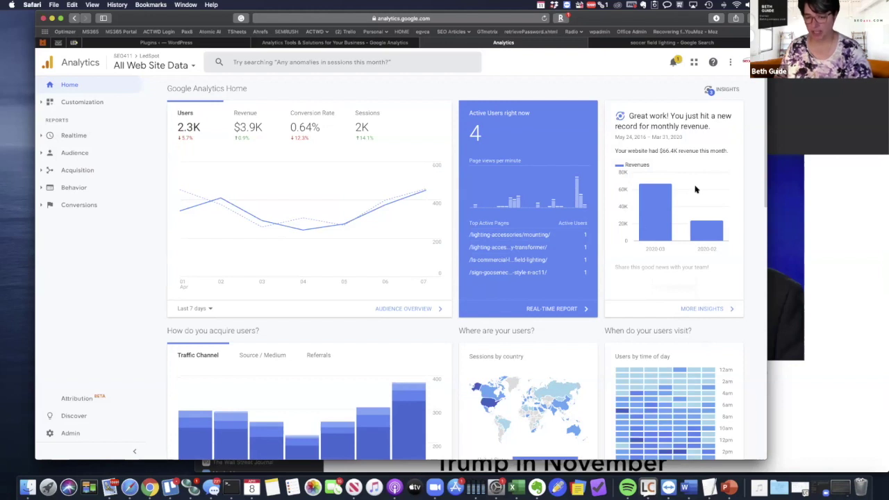
pyautogui.scroll(-4, 695, 189)
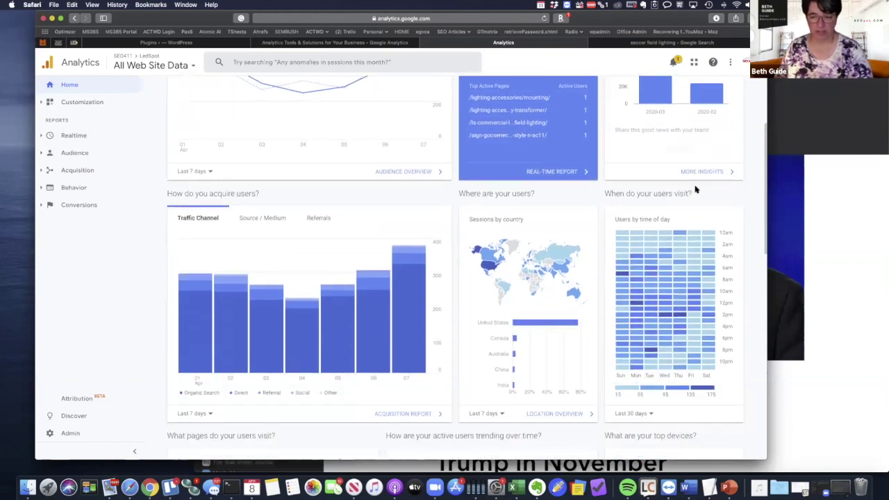
pyautogui.moveTo(277, 267)
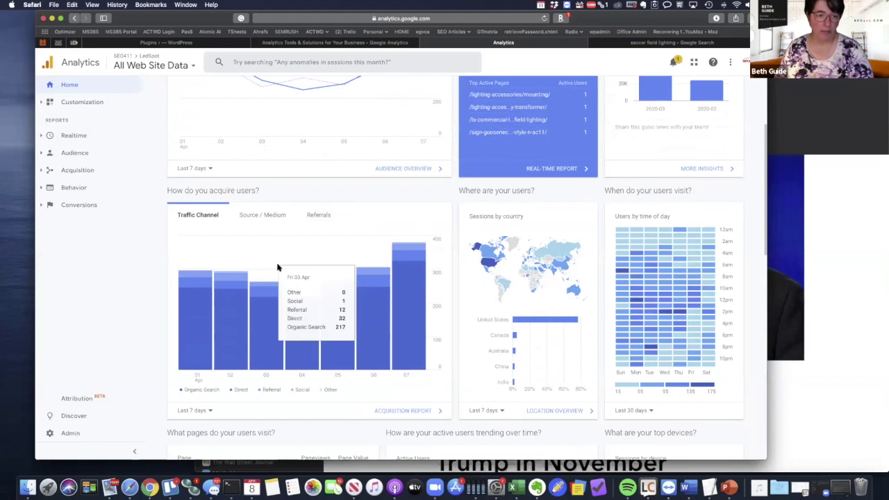
pyautogui.scroll(-4, 277, 267)
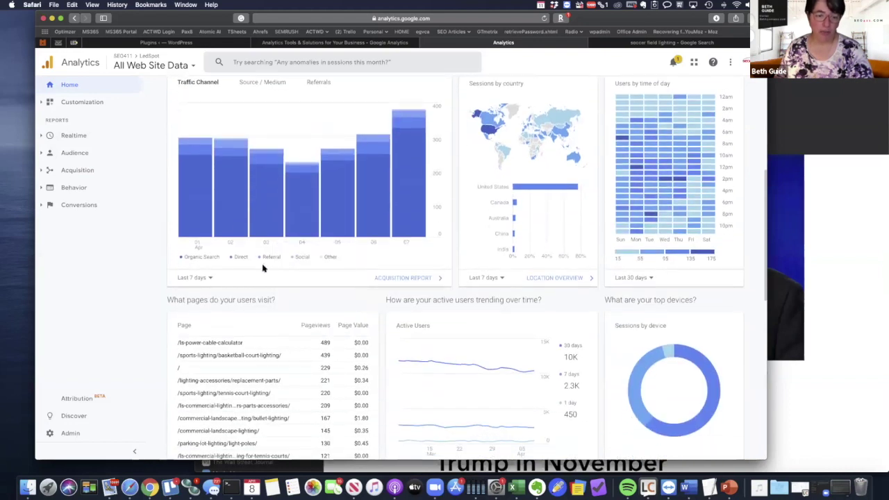
pyautogui.scroll(2, 260, 274)
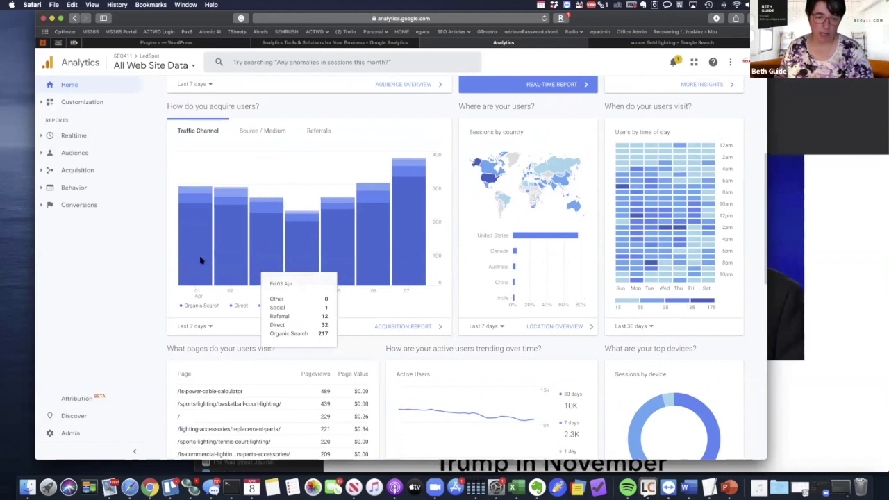
pyautogui.moveTo(201, 259)
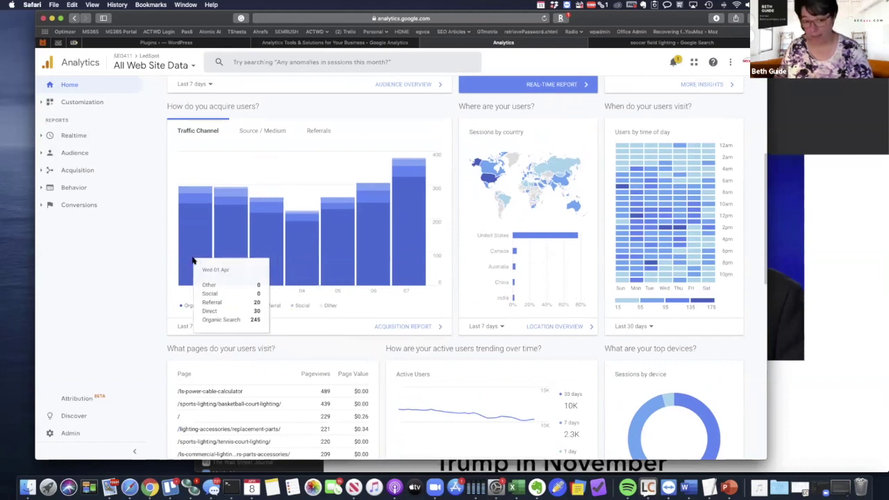
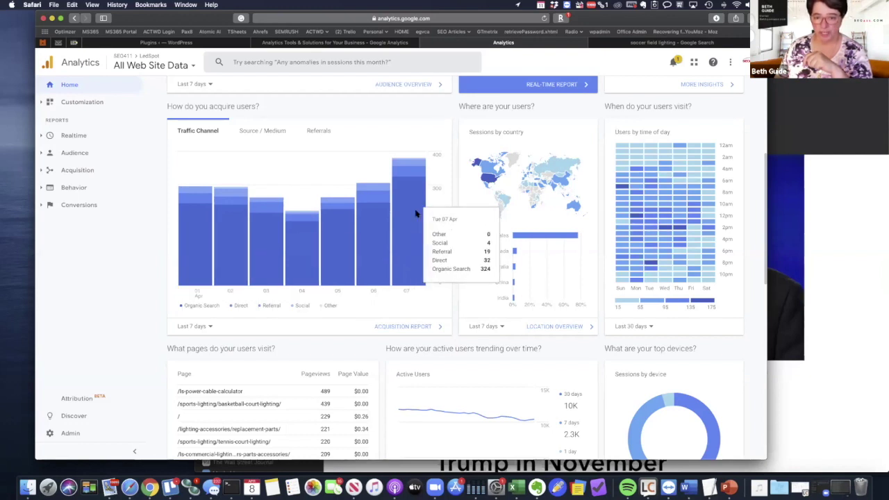
# Set the date range of the traffic channel chart on Analytics Home to Last 90 days
pyautogui.click(210, 327)
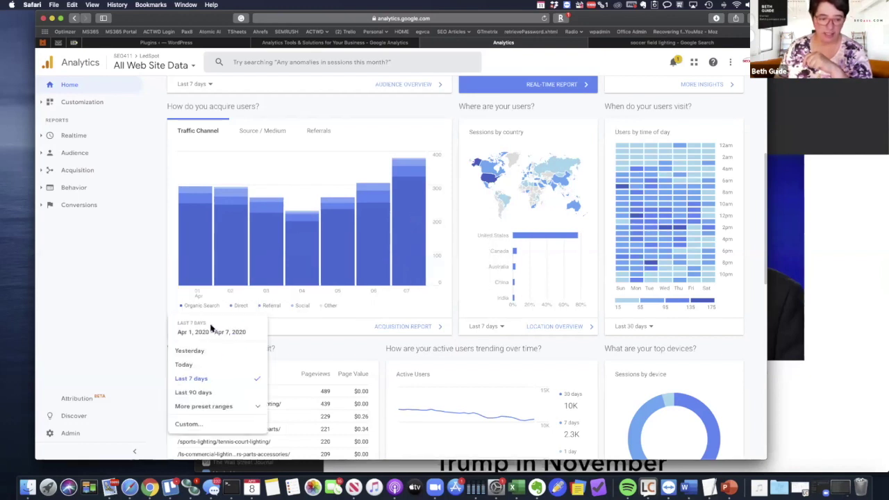
pyautogui.click(202, 393)
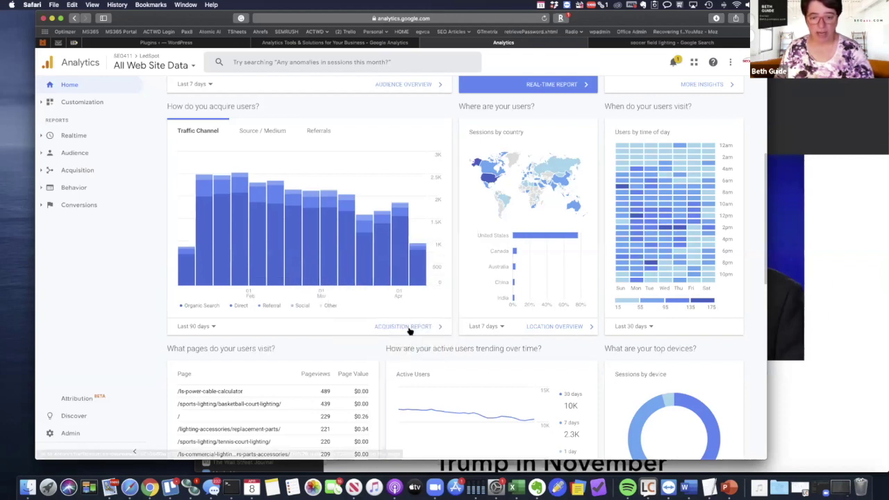
# Open the acquisition report and drill down into the Referral channel to examine its traffic sources
pyautogui.click(551, 84)
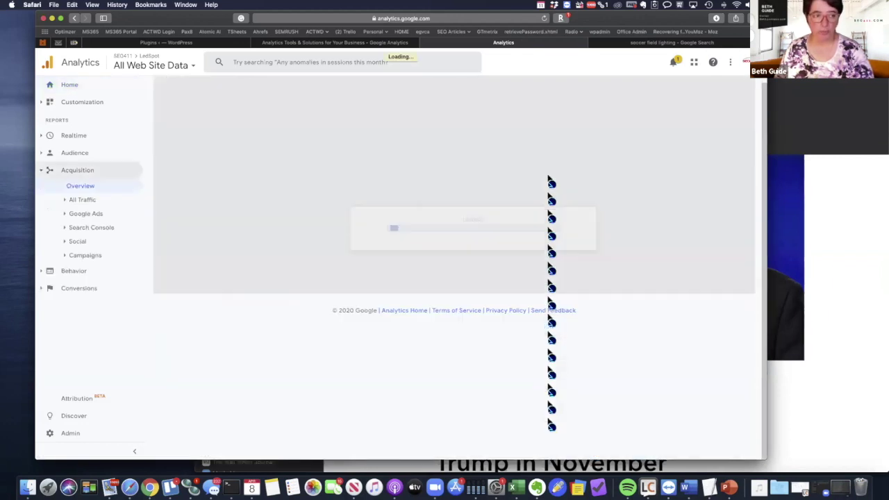
pyautogui.scroll(-2, 234, 258)
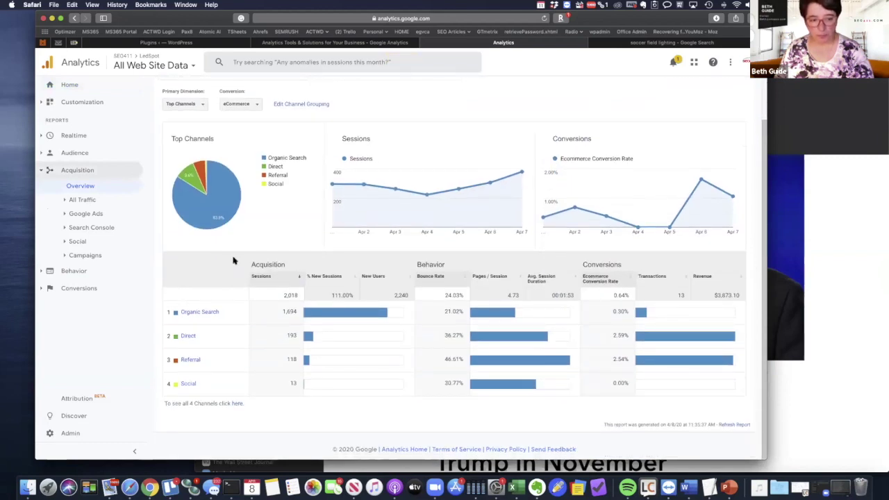
pyautogui.click(189, 359)
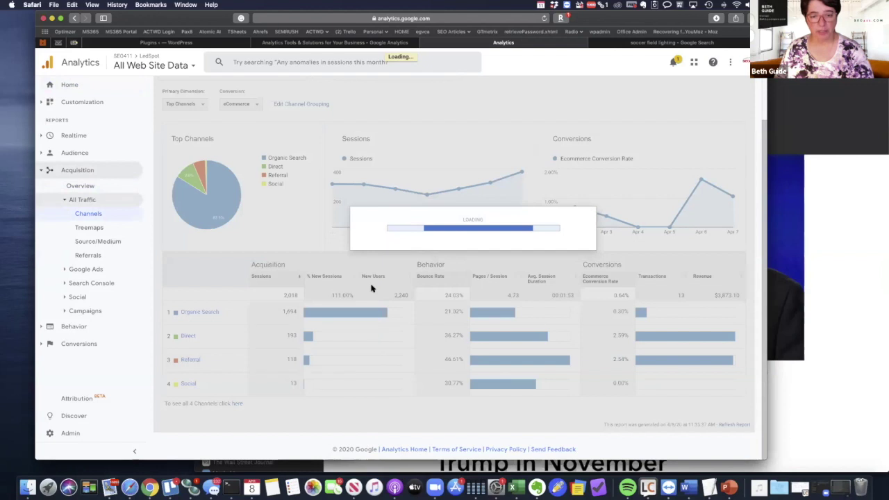
pyautogui.scroll(-4, 372, 288)
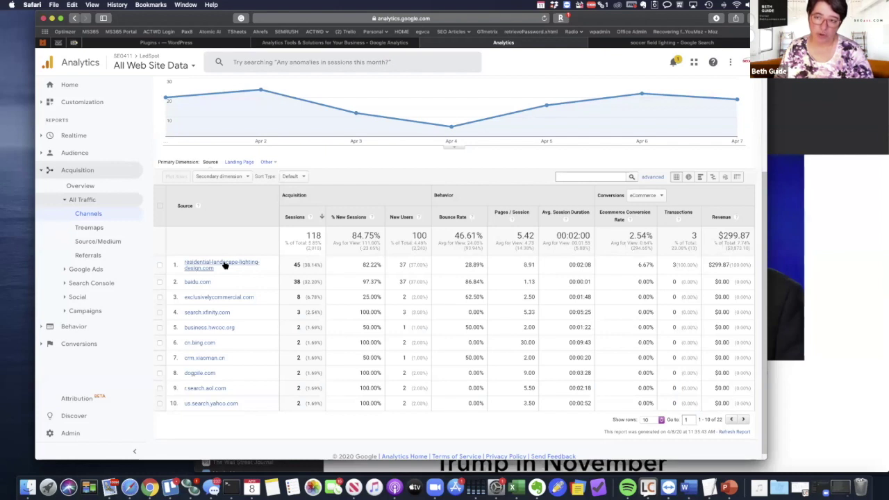
# Set the Referral channel report's date range to Mar 8, 2020 - Apr 7, 2020 and review the sources' sessions and revenue
pyautogui.scroll(5, 224, 266)
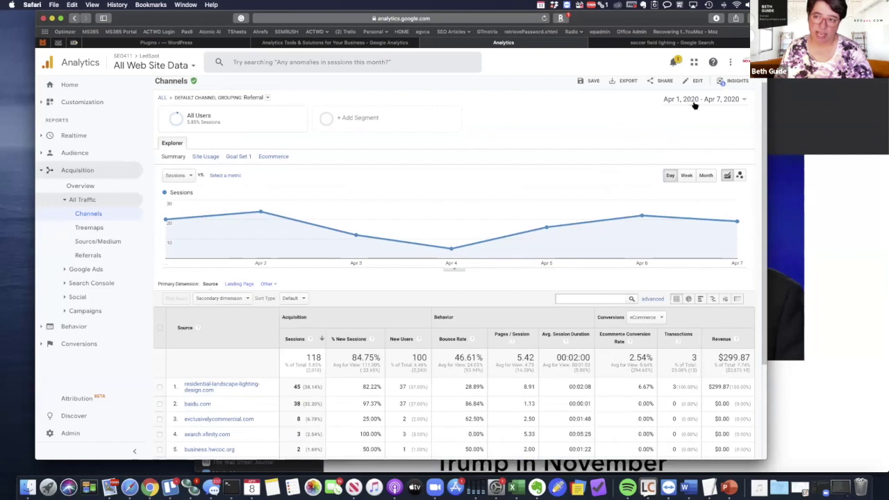
pyautogui.click(694, 104)
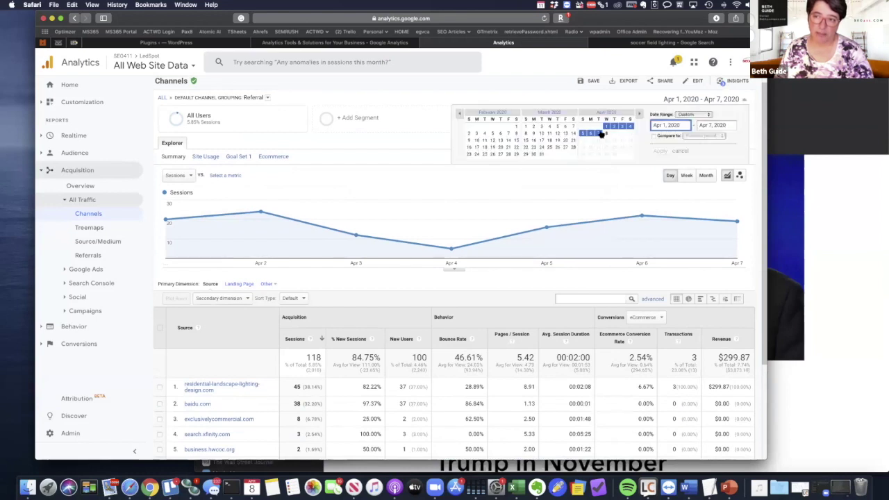
pyautogui.click(526, 133)
pyautogui.click(660, 152)
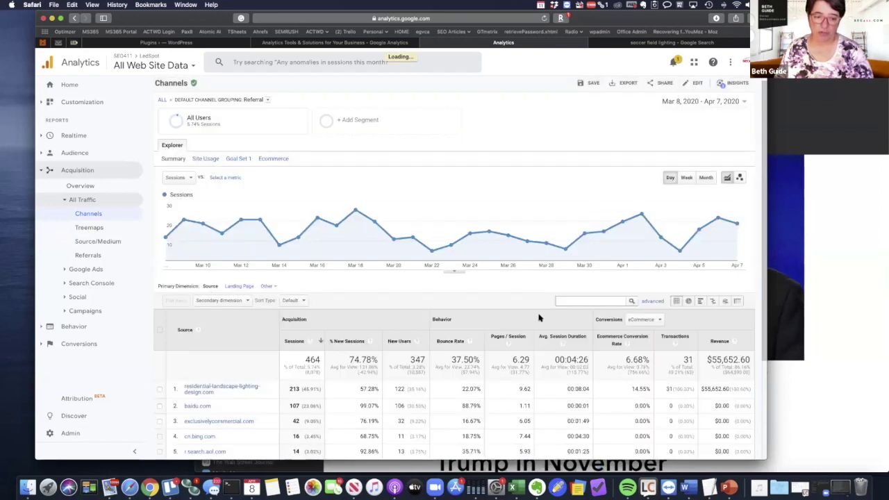
pyautogui.scroll(-4, 313, 250)
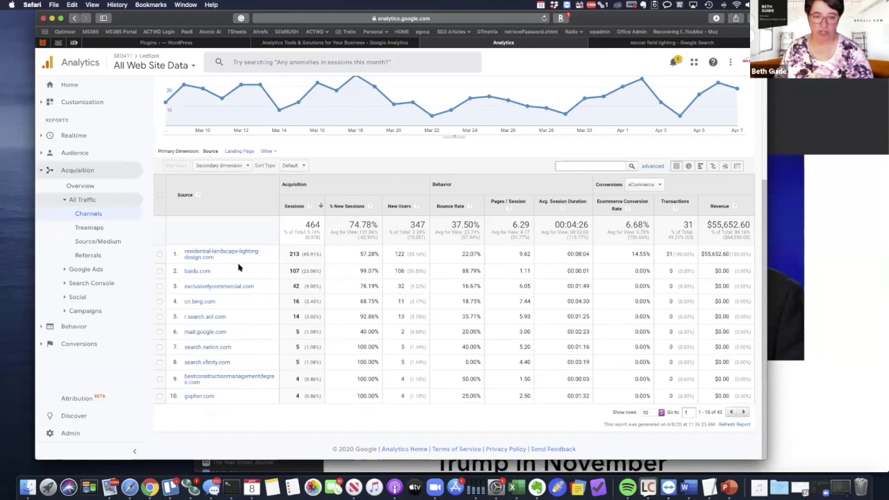
# Leave the Referral channel report and return to Analytics Home
pyautogui.scroll(1, 238, 267)
pyautogui.scroll(1, 238, 268)
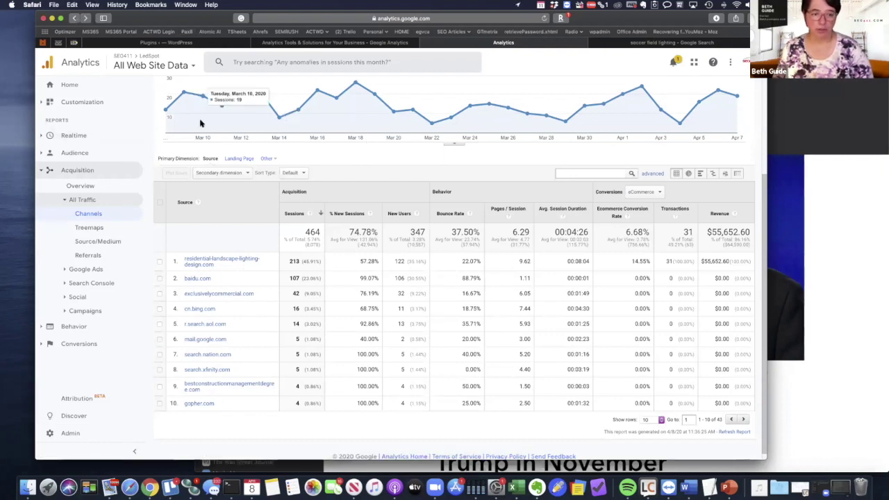
pyautogui.scroll(5, 200, 123)
pyautogui.click(75, 19)
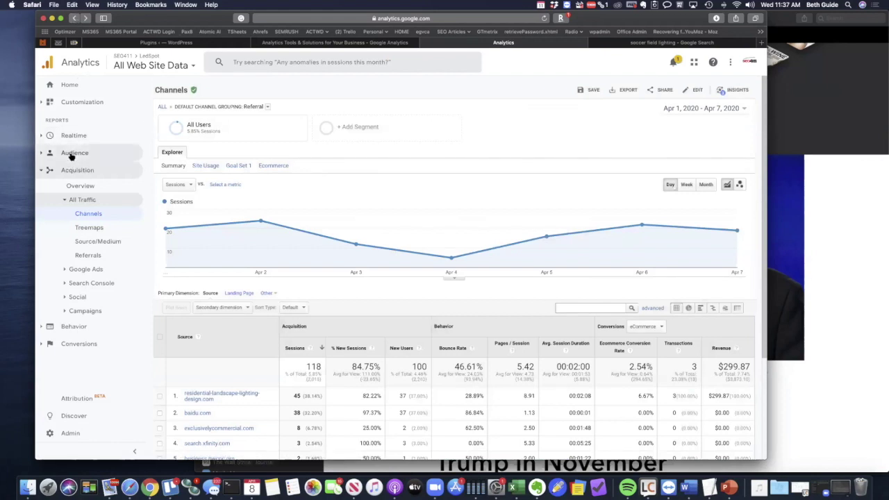
pyautogui.click(73, 153)
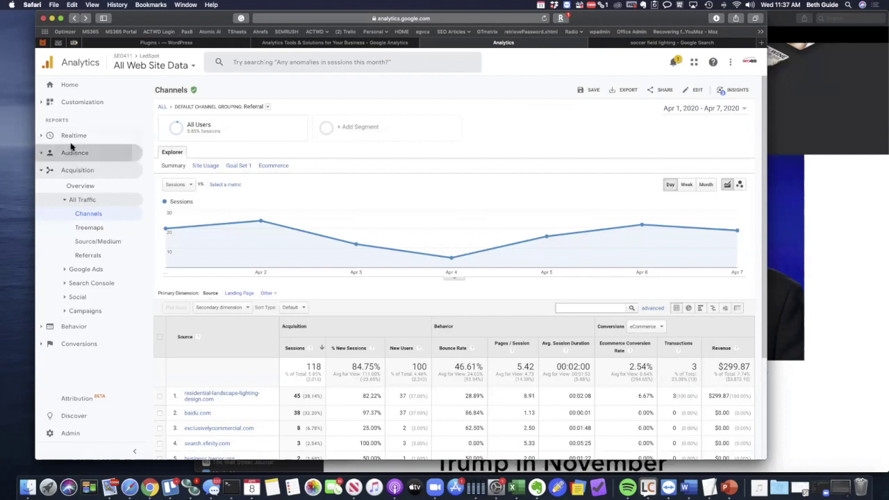
pyautogui.click(79, 103)
pyautogui.click(71, 85)
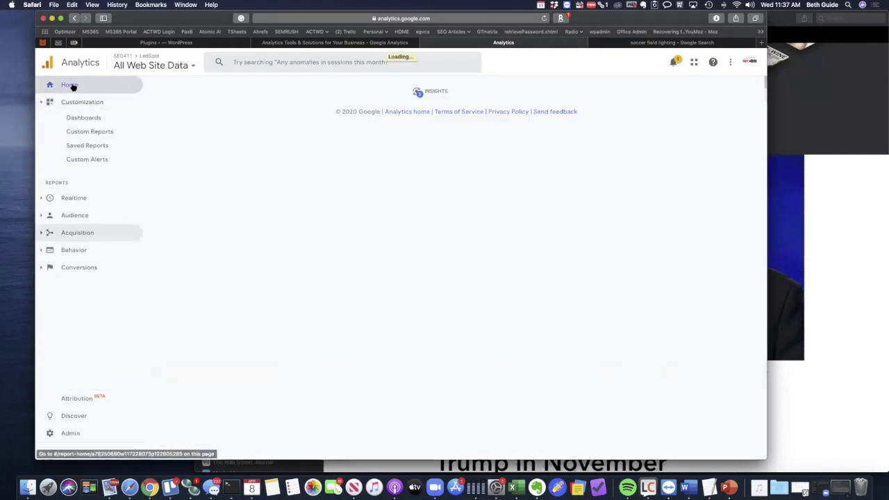
# Open the Acquisition Overview report and set its date range to Mar 8, 2020 - Apr 7, 2020
pyautogui.scroll(-2, 296, 303)
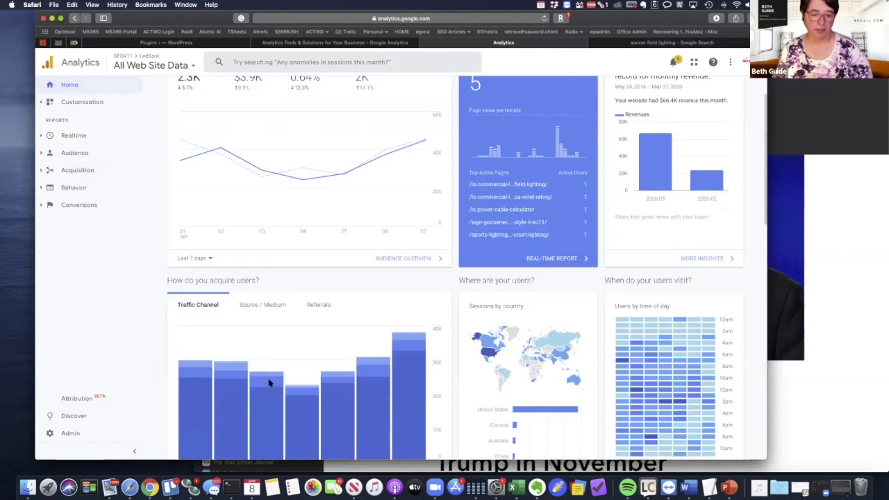
pyautogui.scroll(-5, 269, 382)
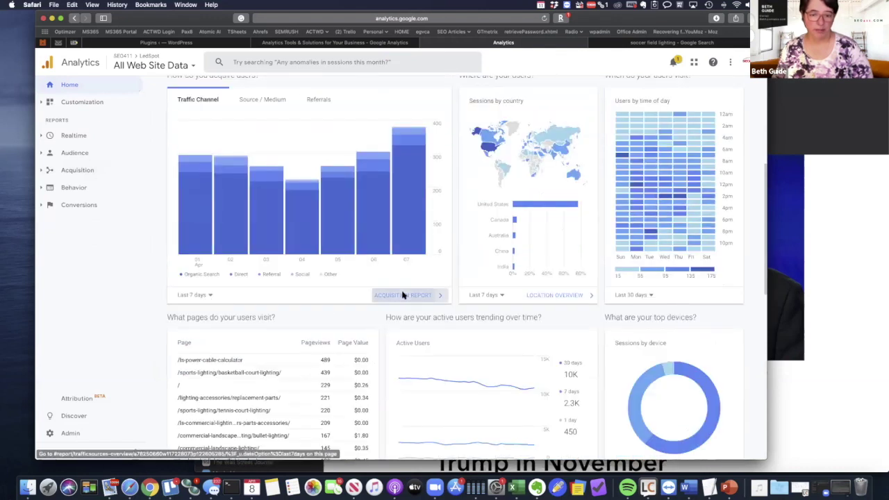
pyautogui.click(403, 295)
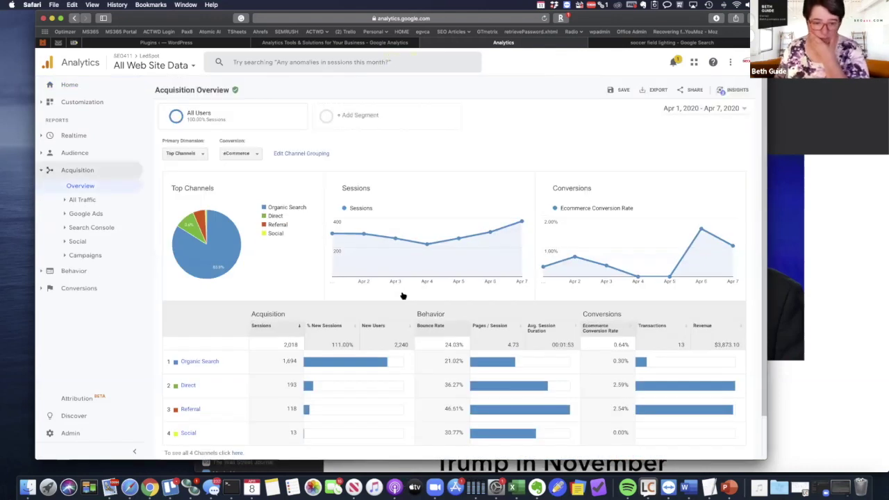
pyautogui.scroll(-2, 403, 296)
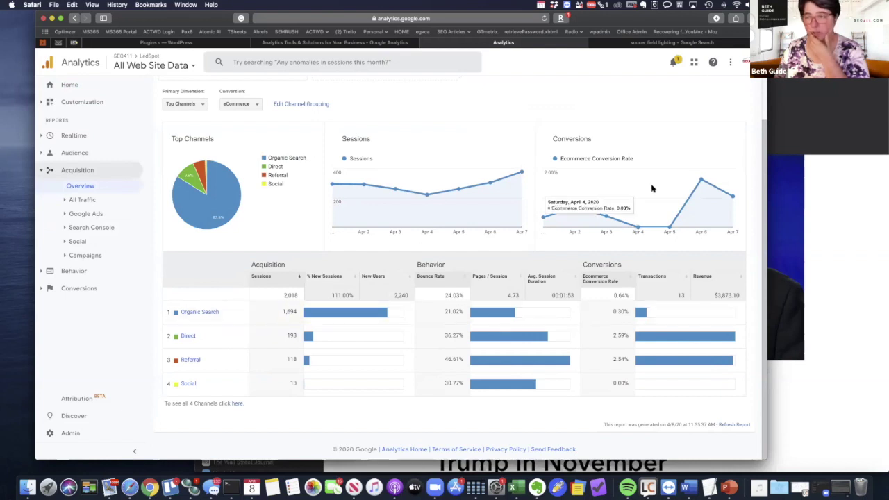
pyautogui.scroll(2, 651, 188)
pyautogui.click(740, 109)
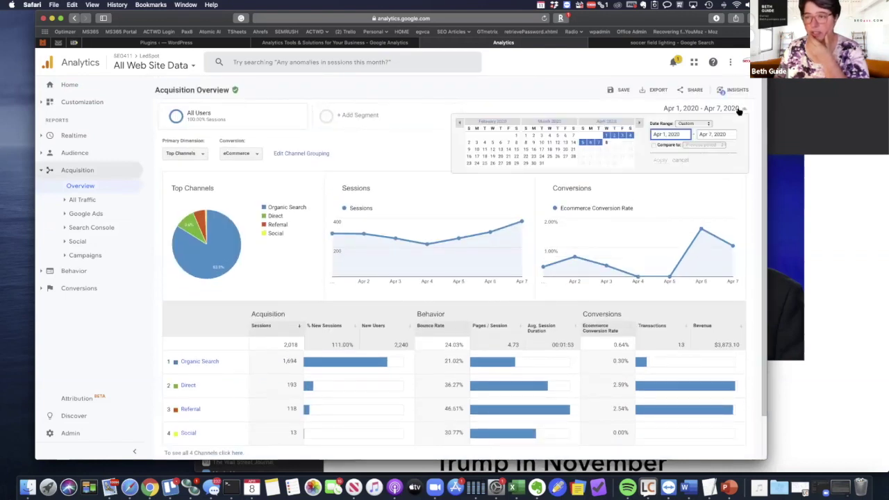
pyautogui.click(526, 142)
pyautogui.click(660, 160)
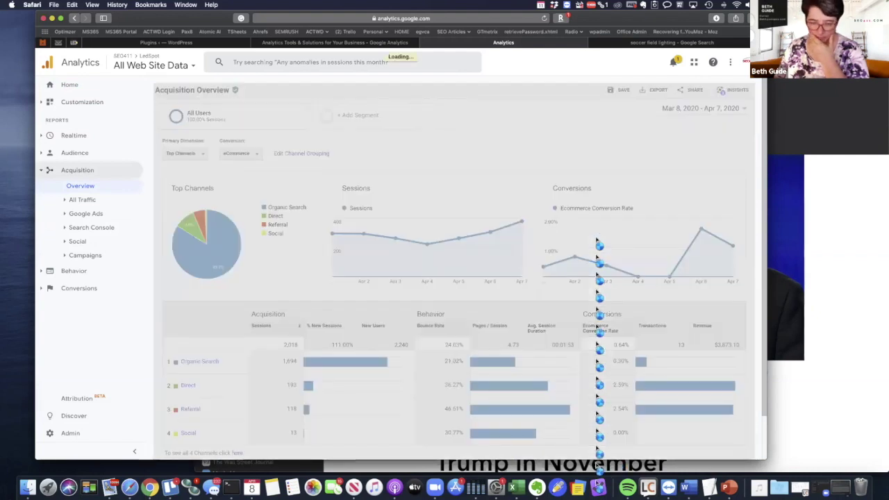
# Drill down into the Social channel and examine the sessions from each social network
pyautogui.scroll(-2, 599, 347)
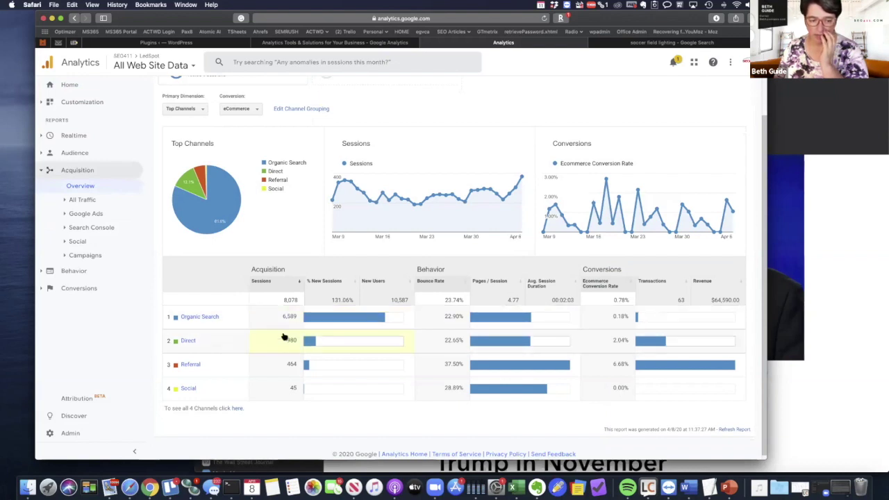
pyautogui.click(188, 388)
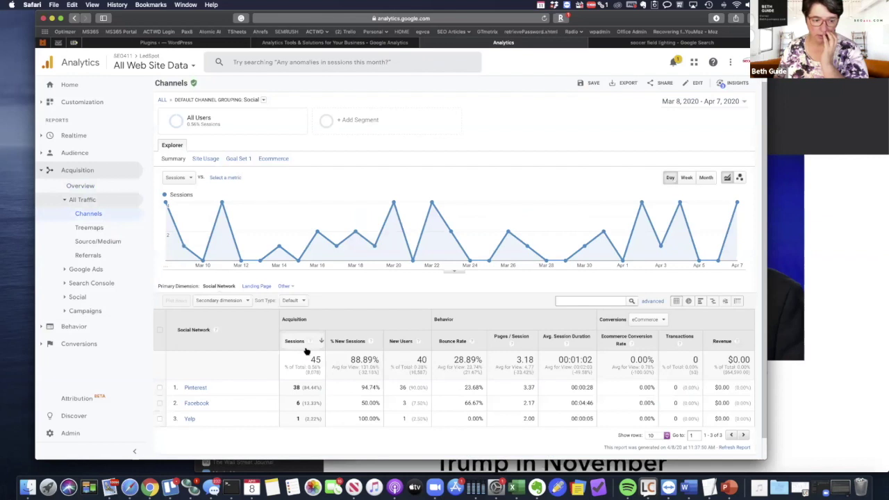
pyautogui.scroll(-2, 278, 361)
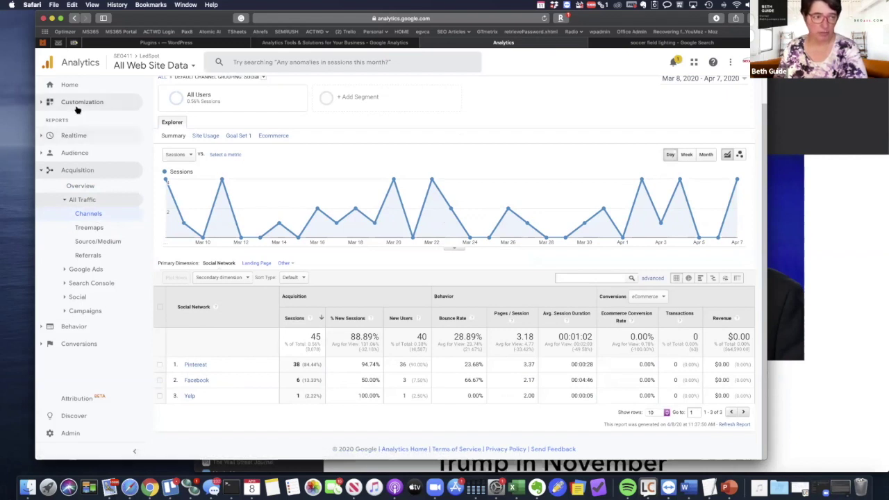
# Go back to Analytics Home and open the full pages report for the pages users visit
pyautogui.click(73, 85)
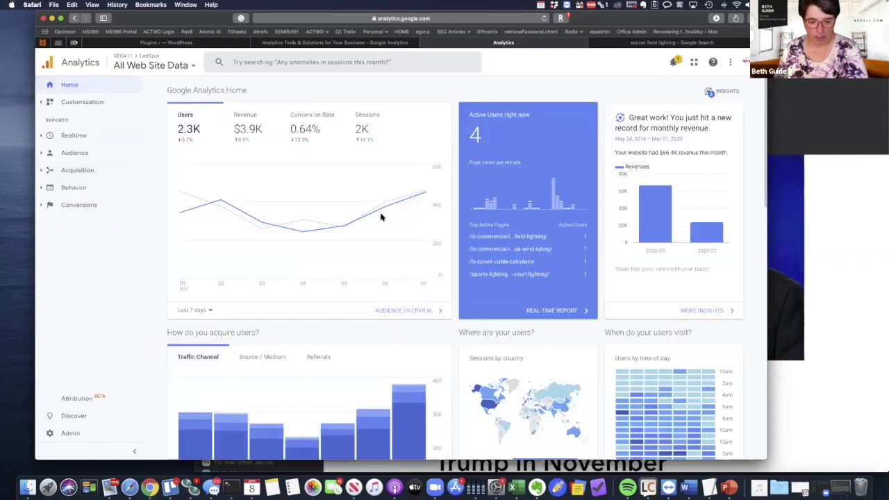
pyautogui.scroll(-5, 264, 188)
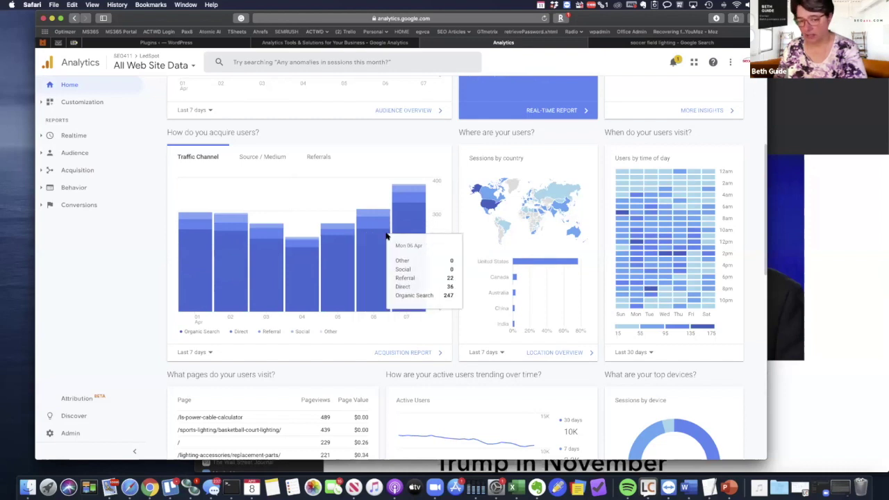
pyautogui.scroll(-5, 387, 236)
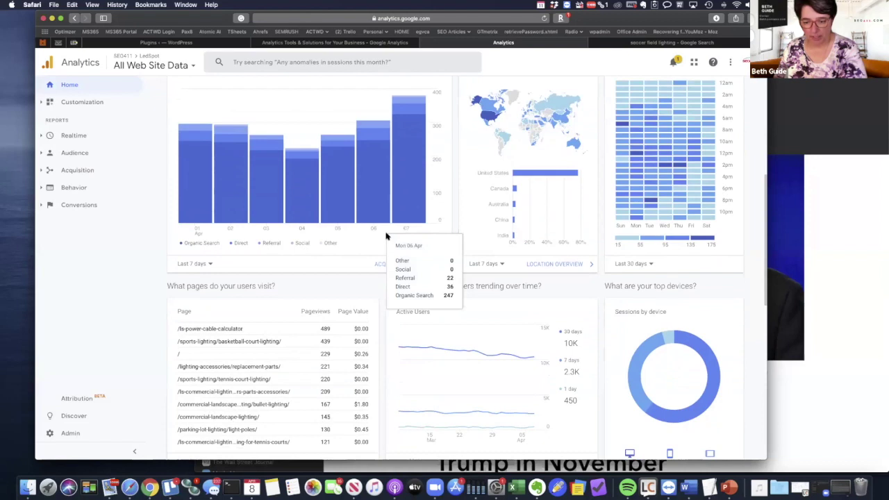
pyautogui.scroll(-3, 387, 237)
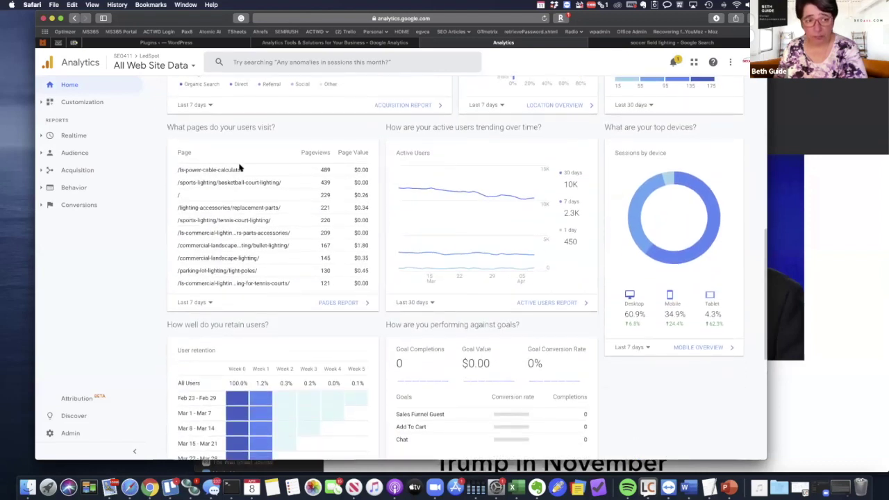
pyautogui.click(332, 304)
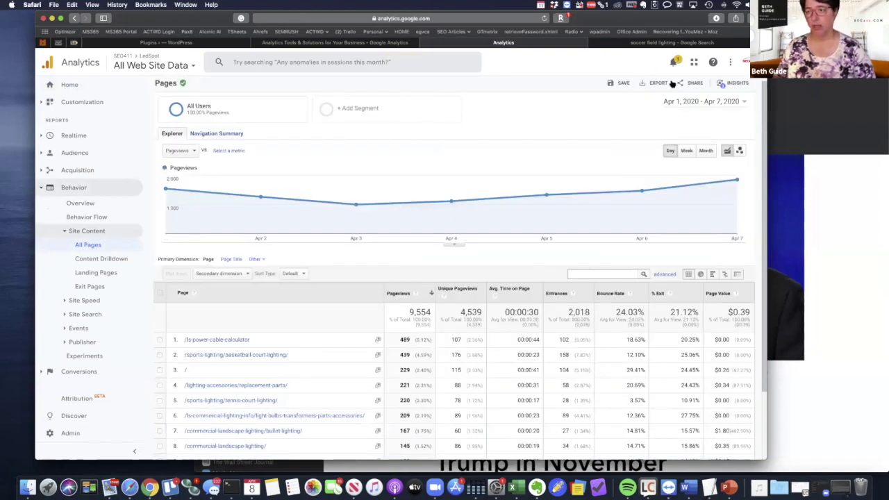
# Set the Pages report's date range to Mar 8, 2020 - Apr 7, 2020 and review the pageviews and page values
pyautogui.click(701, 102)
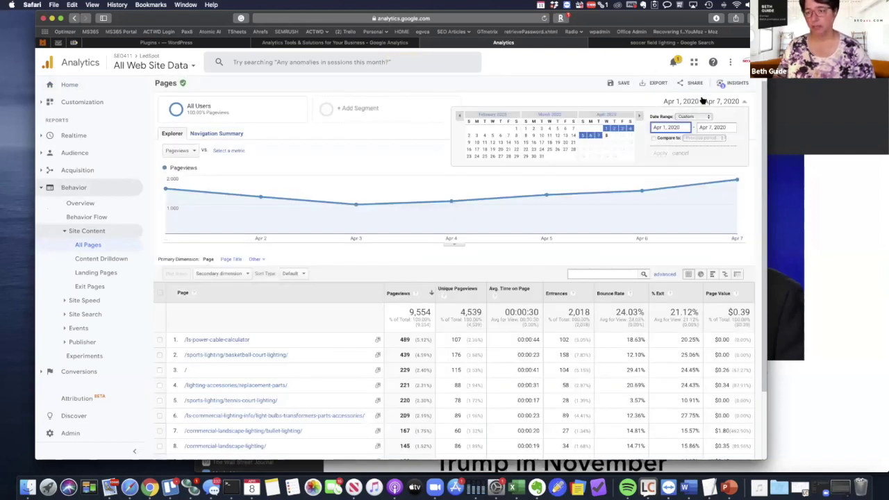
pyautogui.click(530, 138)
pyautogui.click(660, 154)
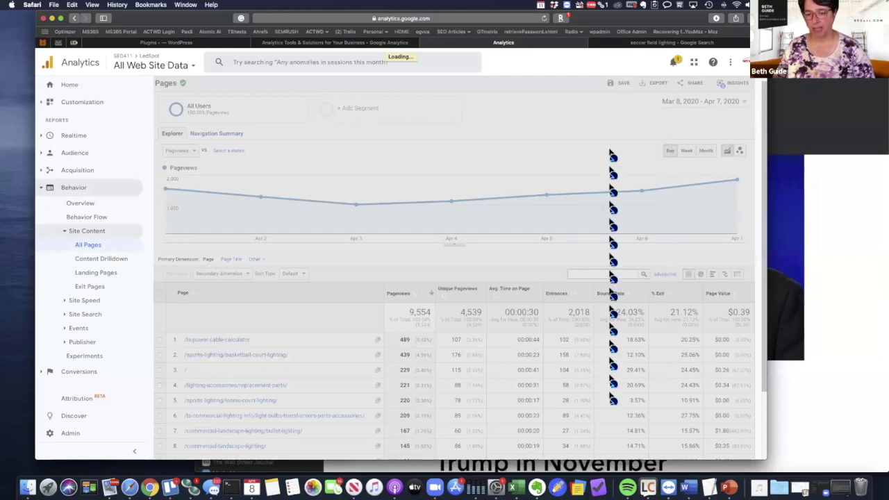
pyautogui.scroll(-3, 610, 183)
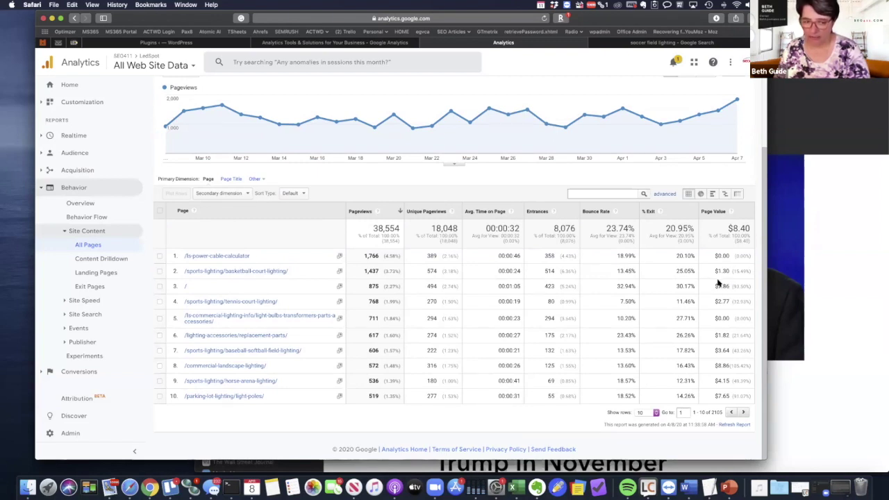
# Drill down into /sports-lighting/basketball-court-lighting/, view its live page in an enlarged window, and check the page's pageviews in the report
pyautogui.click(273, 275)
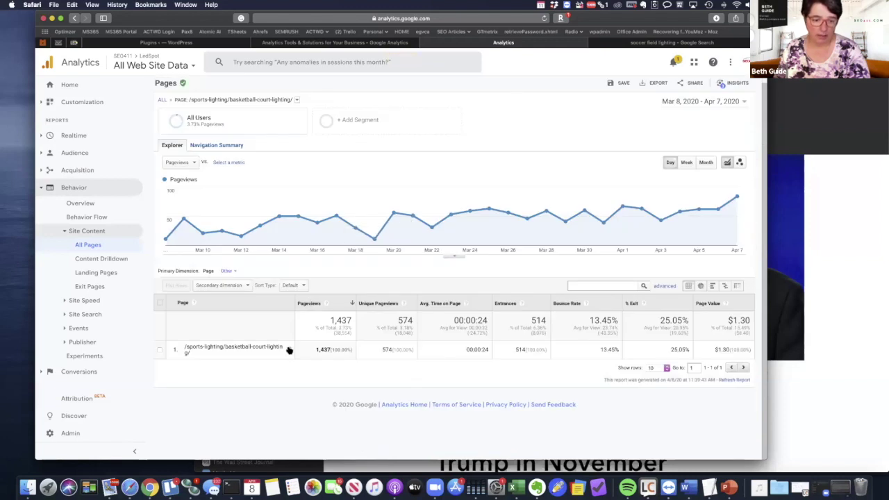
pyautogui.click(289, 350)
pyautogui.moveTo(335, 31); pyautogui.dragTo(518, 25)
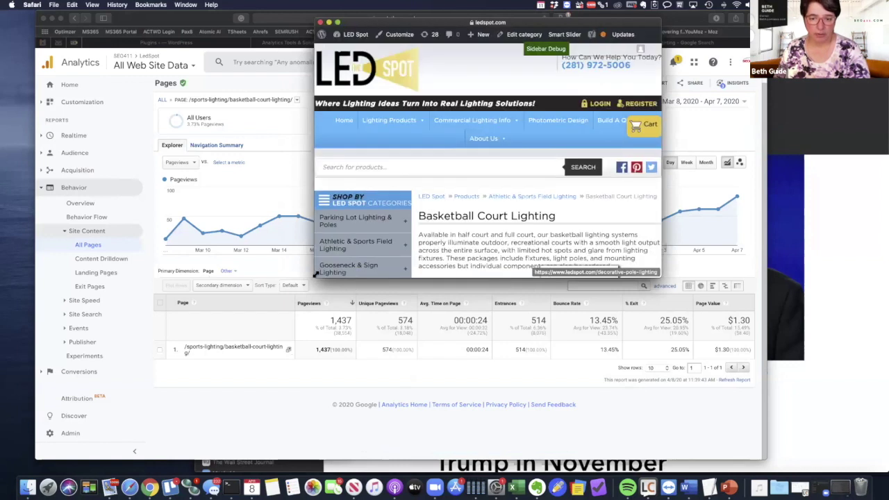
pyautogui.moveTo(235, 299); pyautogui.dragTo(34, 431)
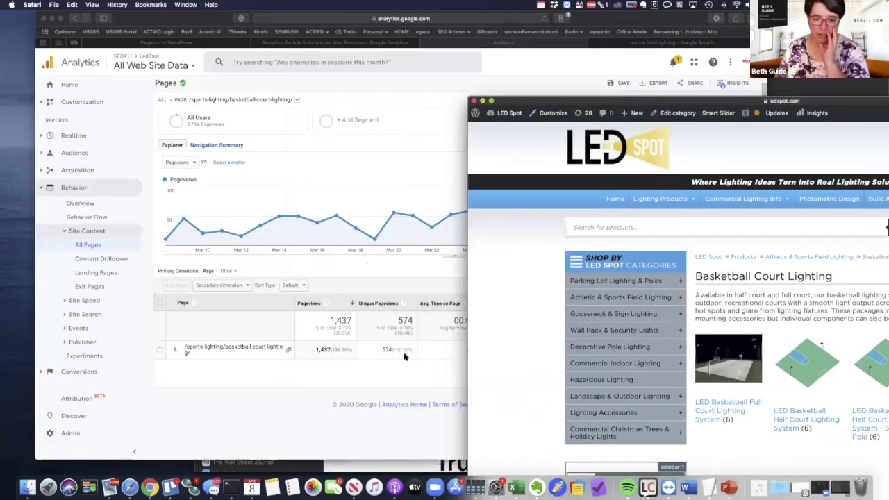
pyautogui.click(405, 356)
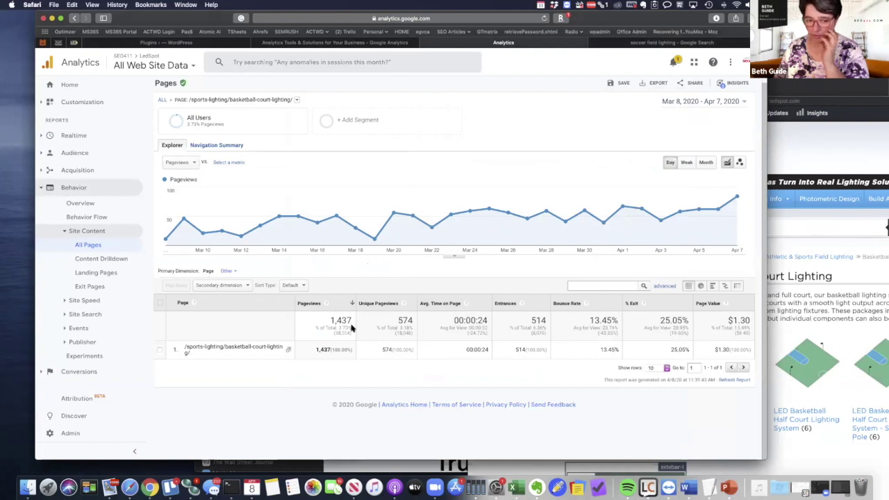
# Bring the live Basketball Court Lighting page back, browse the LED Basketball Full Court Lighting System category, and close the site window
pyautogui.click(786, 447)
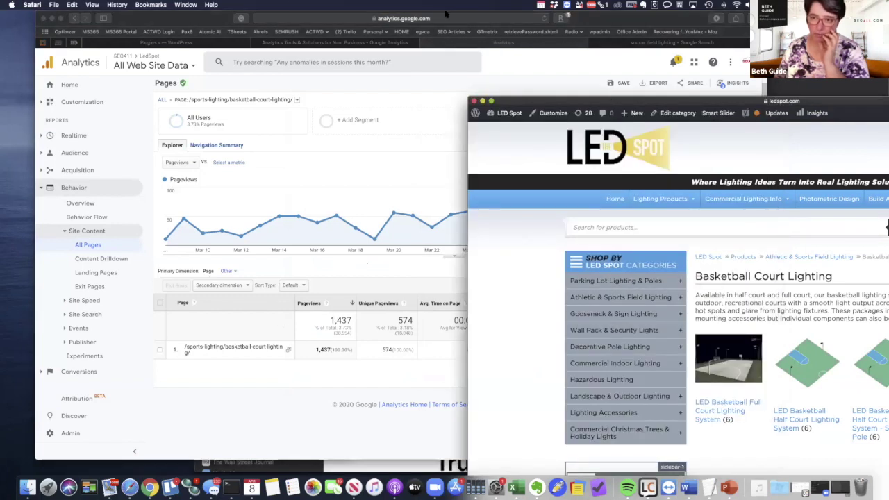
pyautogui.moveTo(625, 100); pyautogui.dragTo(303, 15)
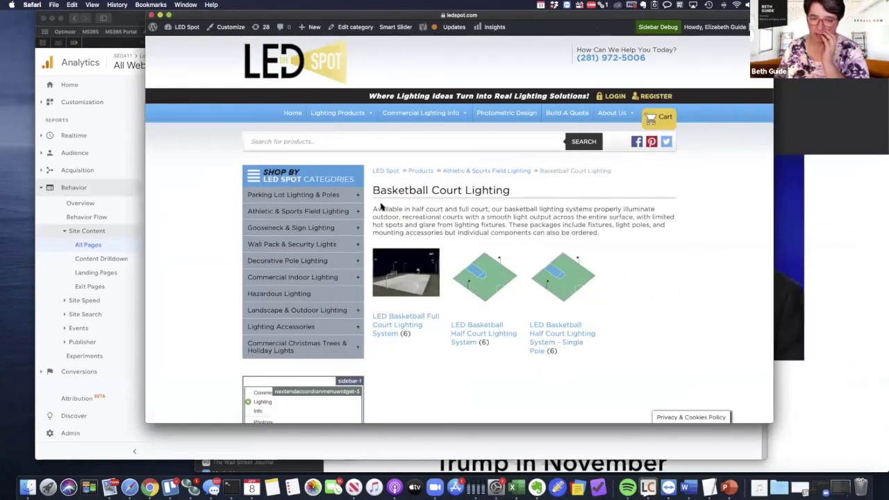
pyautogui.click(395, 328)
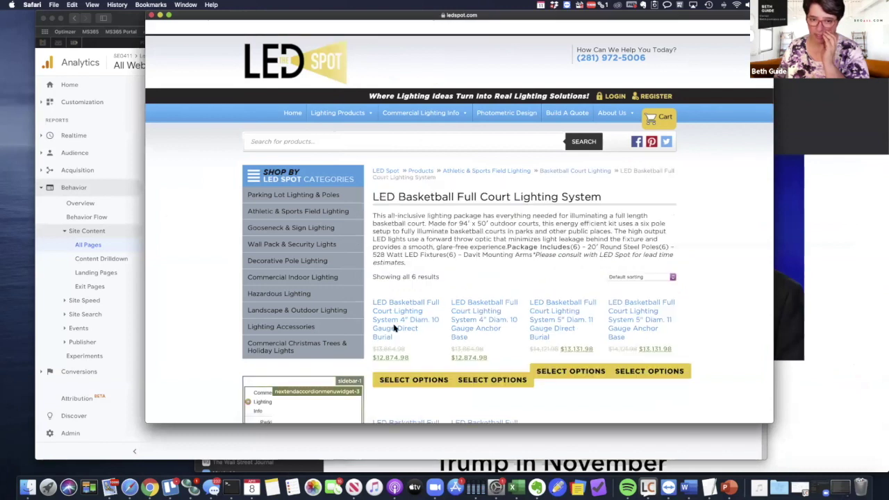
pyautogui.scroll(-7, 445, 333)
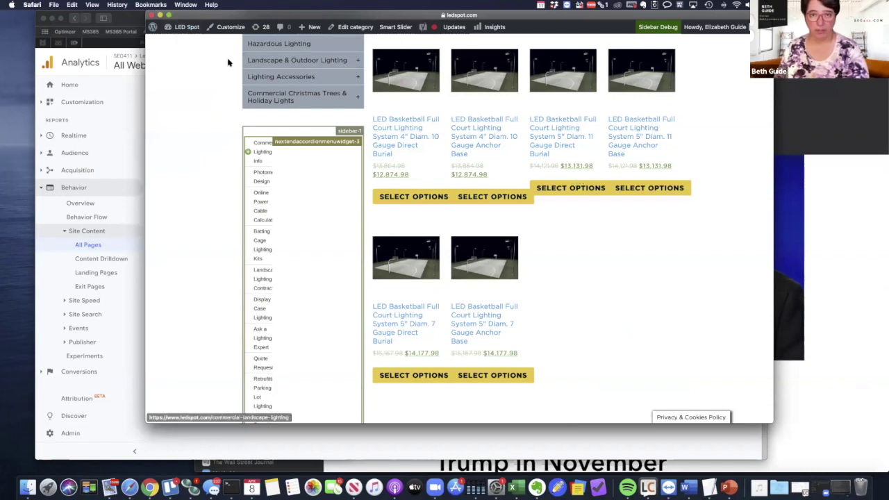
pyautogui.scroll(6, 228, 62)
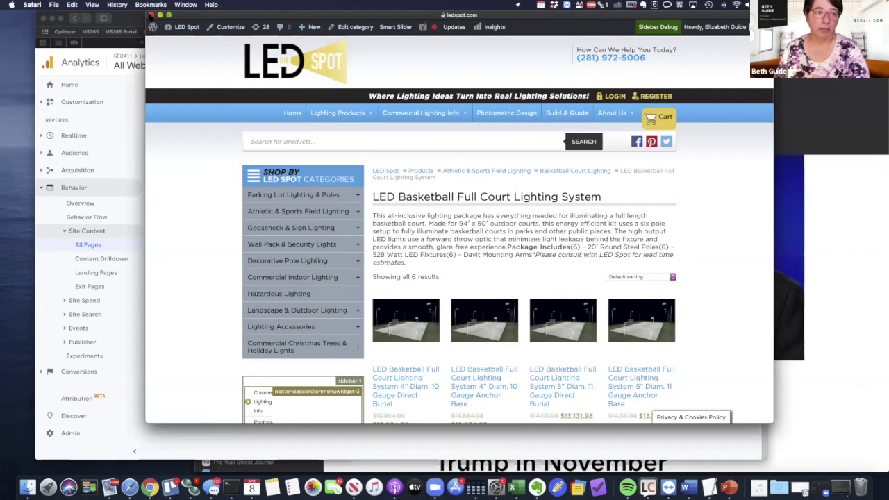
pyautogui.press('super+w')
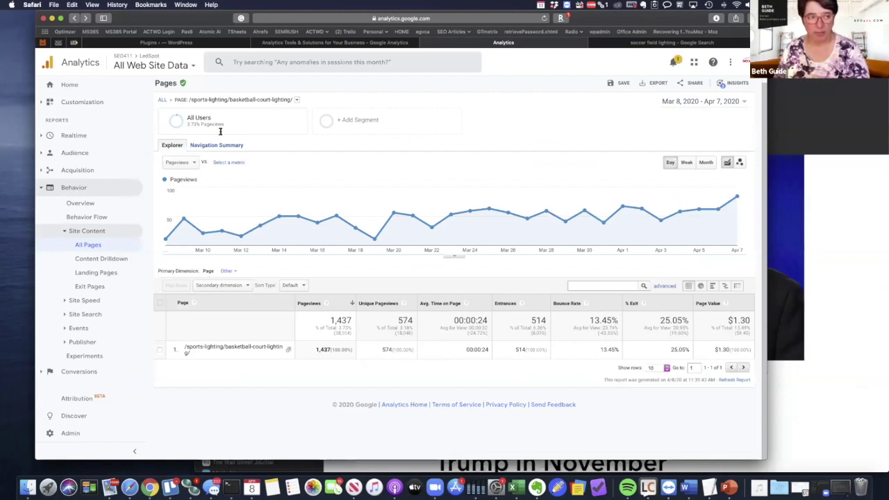
# Return to the report of all pages and open the live /sports-lighting/tennis-court-lighting/ page in an enlarged window
pyautogui.click(75, 18)
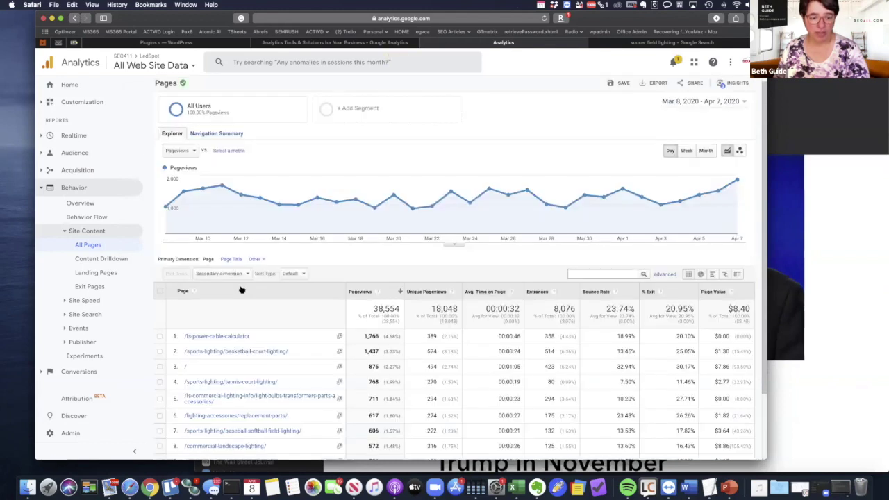
pyautogui.scroll(-3, 243, 290)
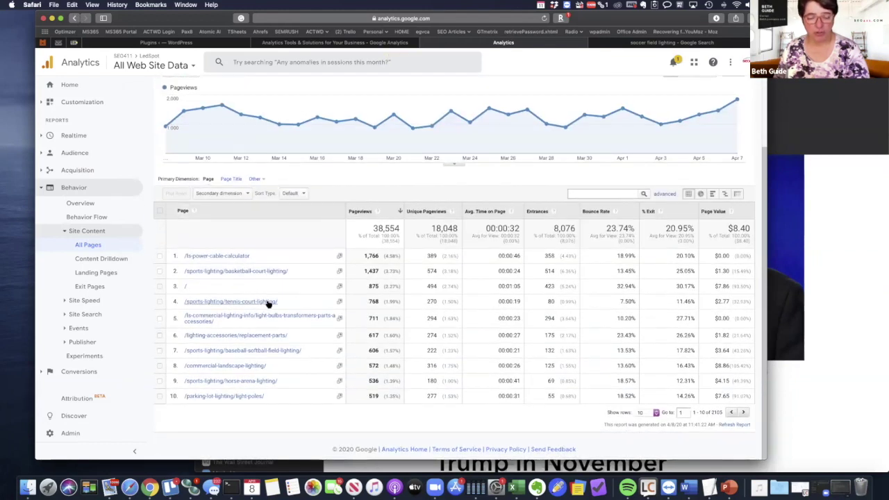
pyautogui.click(340, 303)
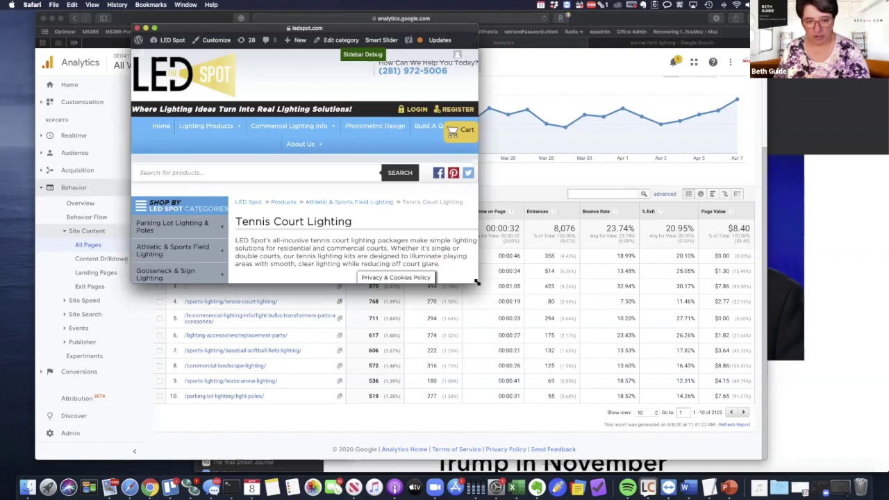
pyautogui.moveTo(793, 366); pyautogui.dragTo(748, 478)
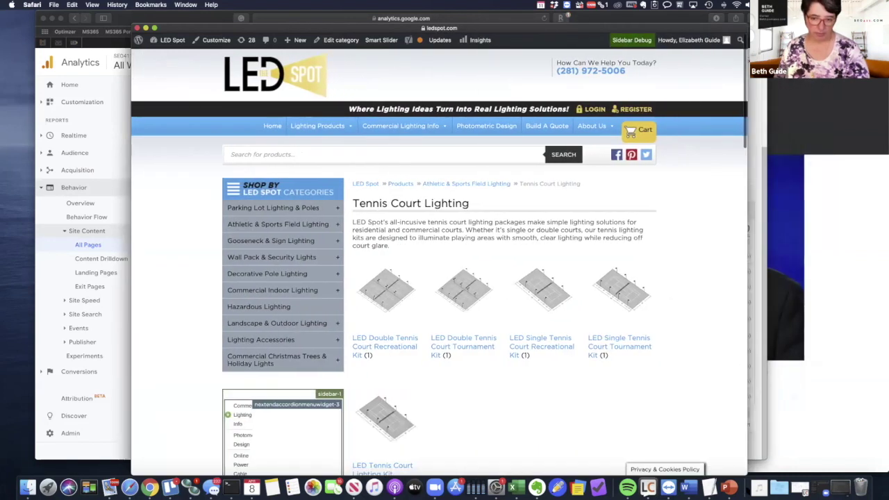
# Move the live site window so the Analytics report shows beside it, and look through the Tennis Court Lighting category page
pyautogui.moveTo(705, 28); pyautogui.dragTo(331, 27)
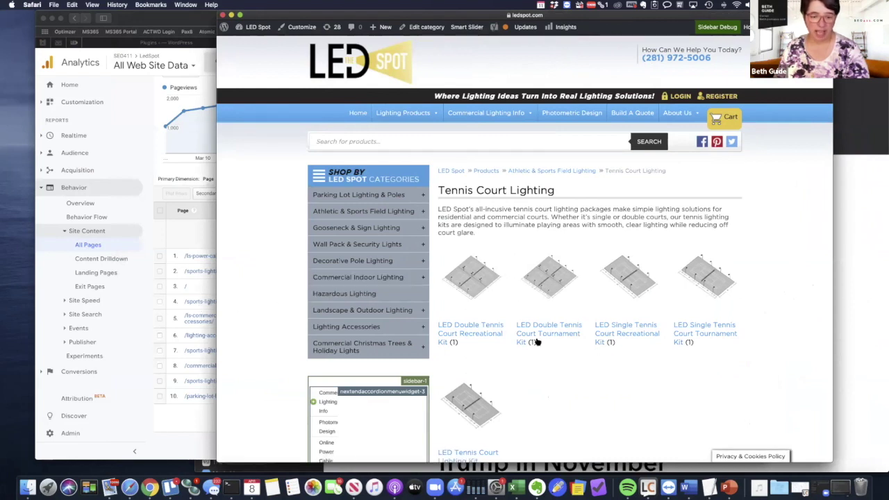
pyautogui.scroll(2, 501, 365)
pyautogui.scroll(-5, 501, 366)
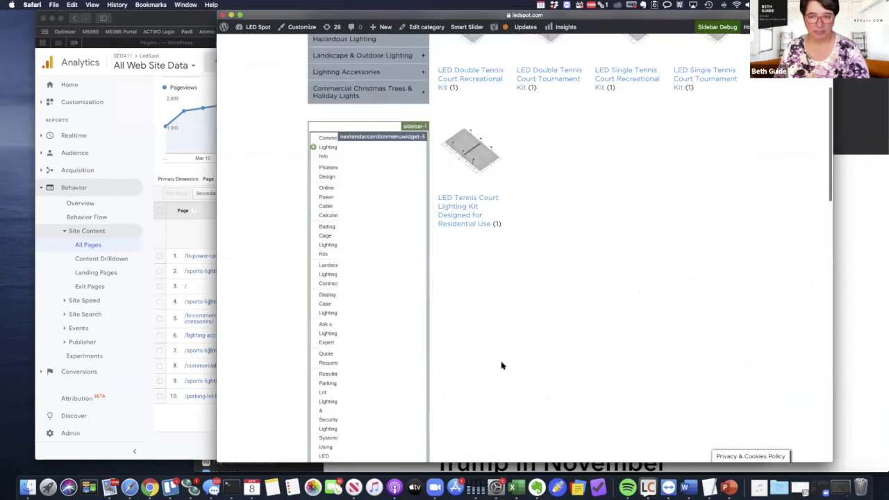
pyautogui.scroll(5, 502, 363)
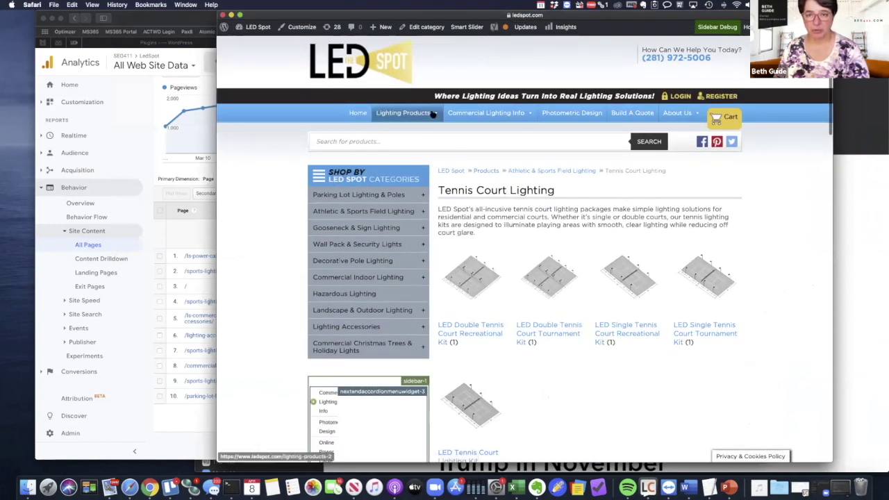
# Open the site's Tennis Court Lighting article under Commercial Lighting Info and follow its in-text tennis court lighting link to the product category
pyautogui.moveTo(508, 111)
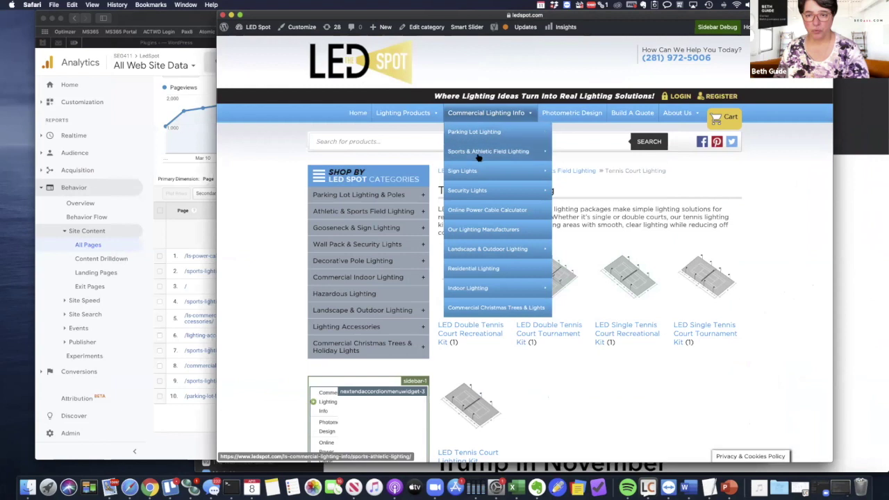
pyautogui.moveTo(479, 155)
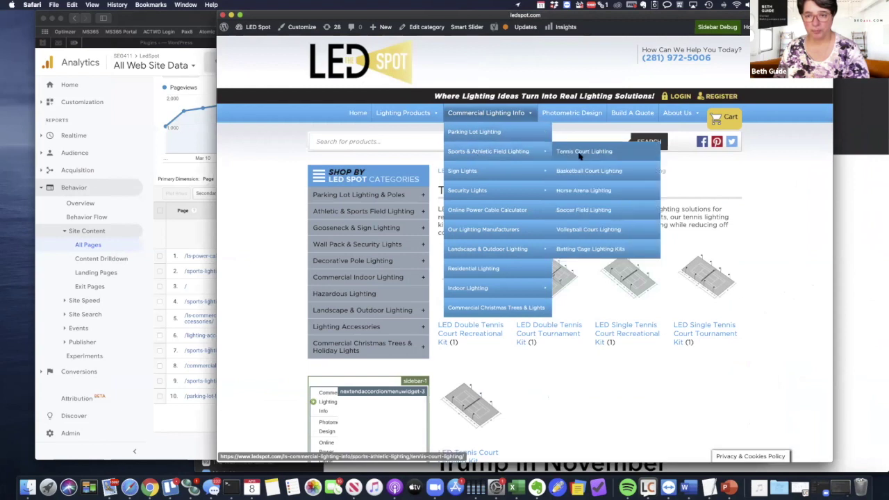
pyautogui.click(579, 153)
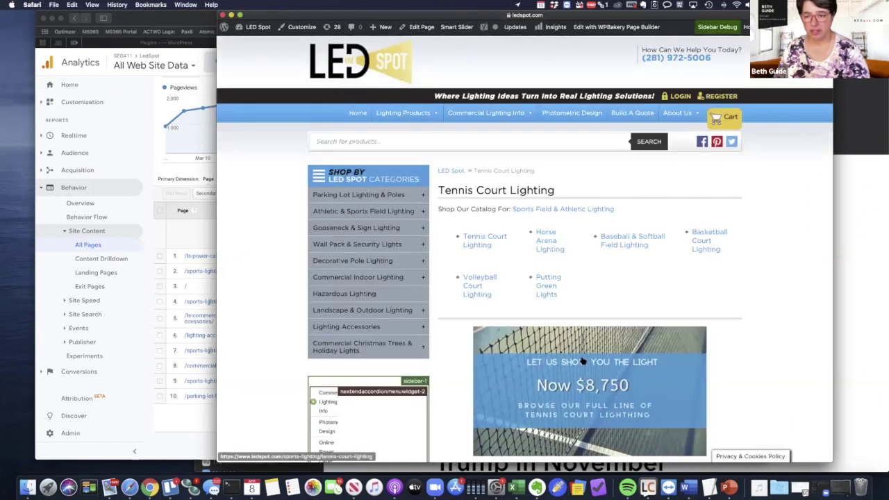
pyautogui.scroll(-2, 470, 344)
pyautogui.scroll(-1, 471, 343)
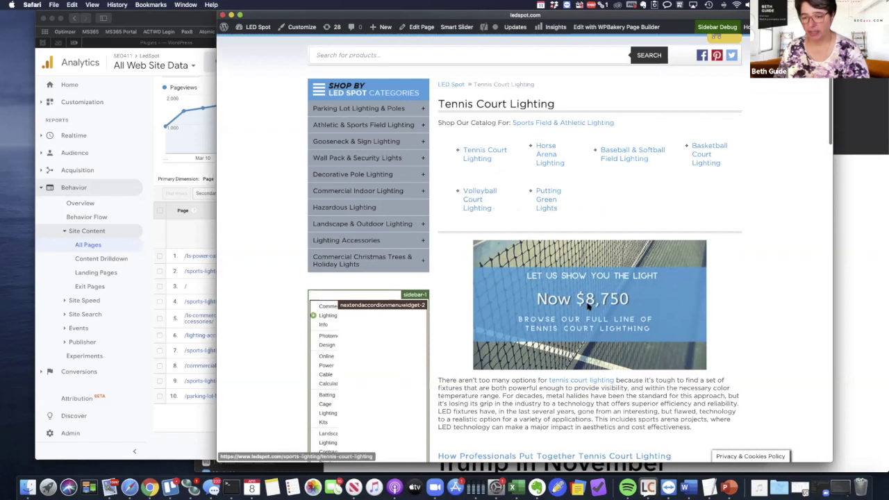
pyautogui.click(598, 381)
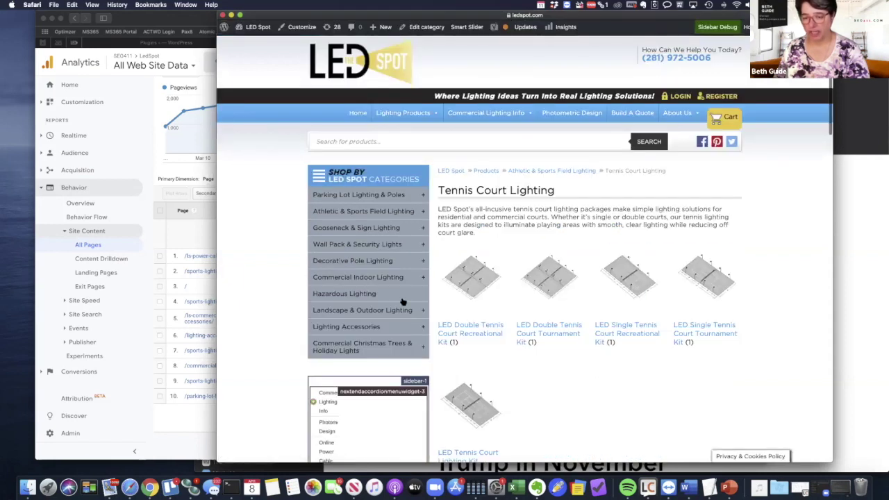
# Return to the Pages report, open the live /commercial-landscape-lighting/ page, and look through its Landscape & Outdoor Lighting categories
pyautogui.click(193, 243)
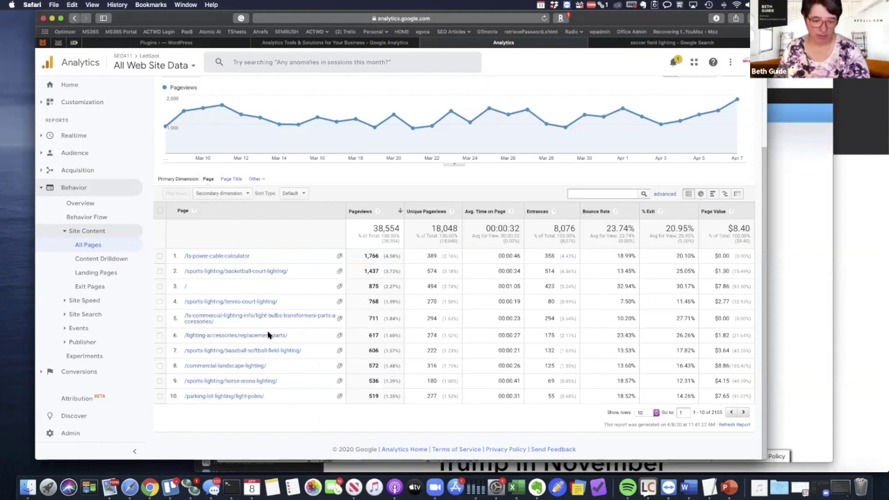
pyautogui.click(340, 366)
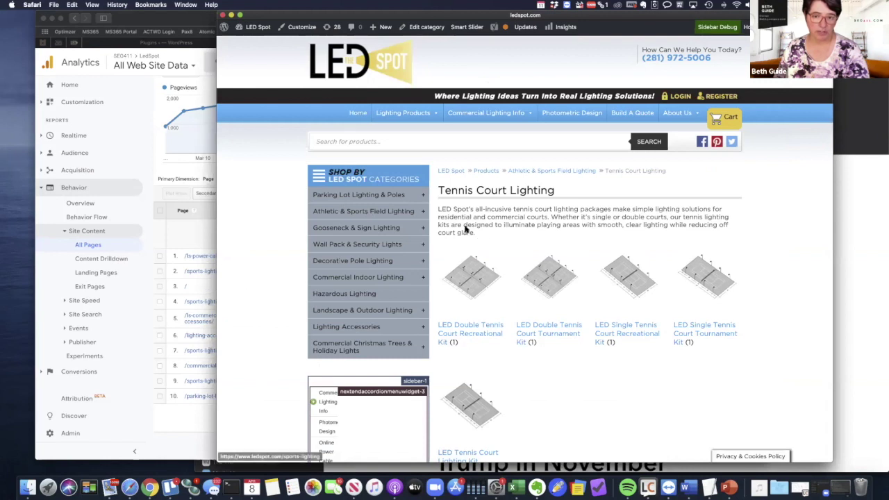
pyautogui.press('super+bracketleft')
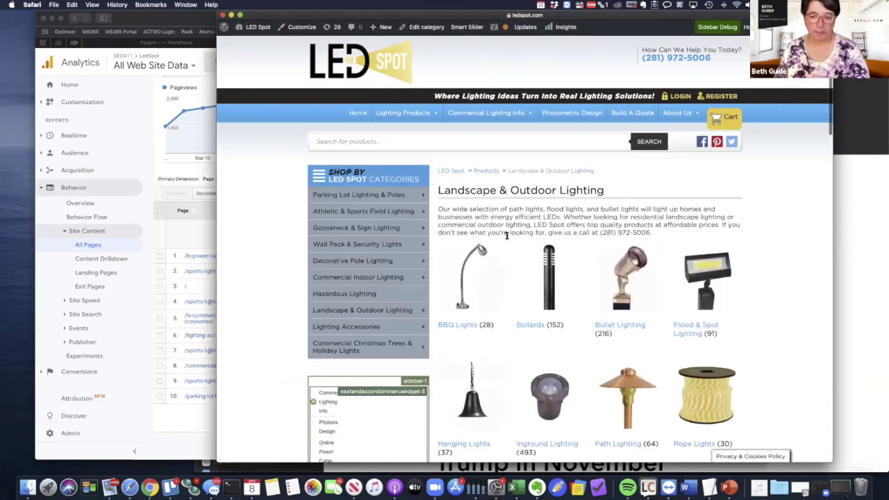
pyautogui.scroll(-3, 507, 236)
pyautogui.scroll(-10, 528, 234)
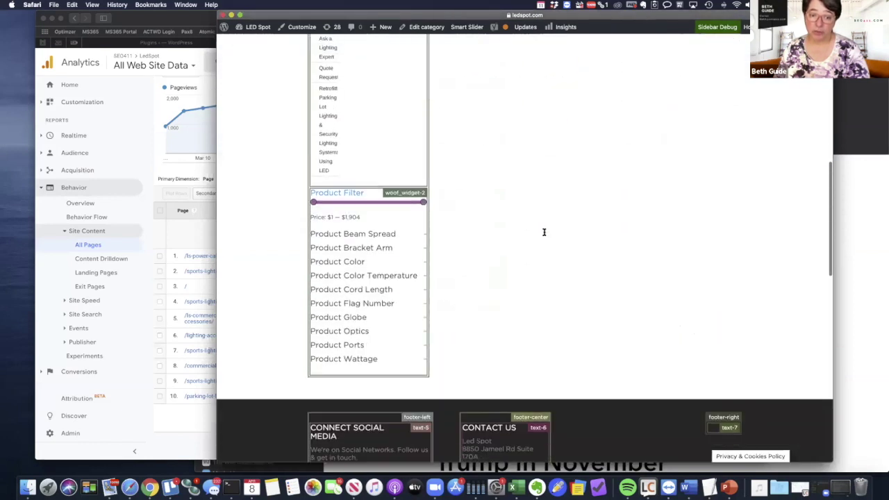
pyautogui.scroll(15, 545, 234)
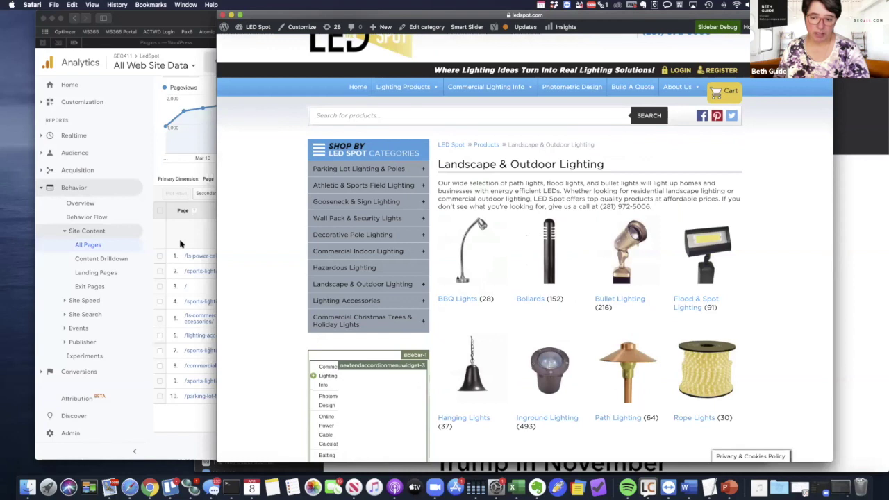
# Bring the Analytics Pages report back to the front and go to the Google Analytics Home overview
pyautogui.click(192, 174)
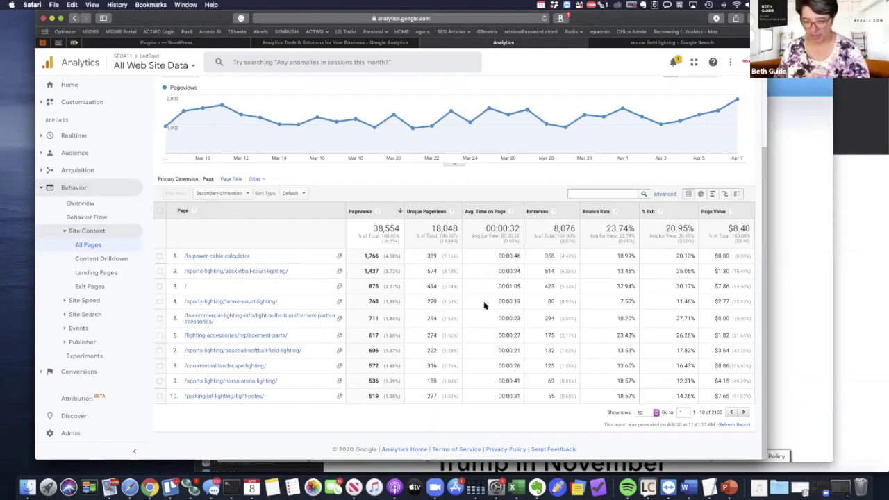
pyautogui.scroll(3, 486, 292)
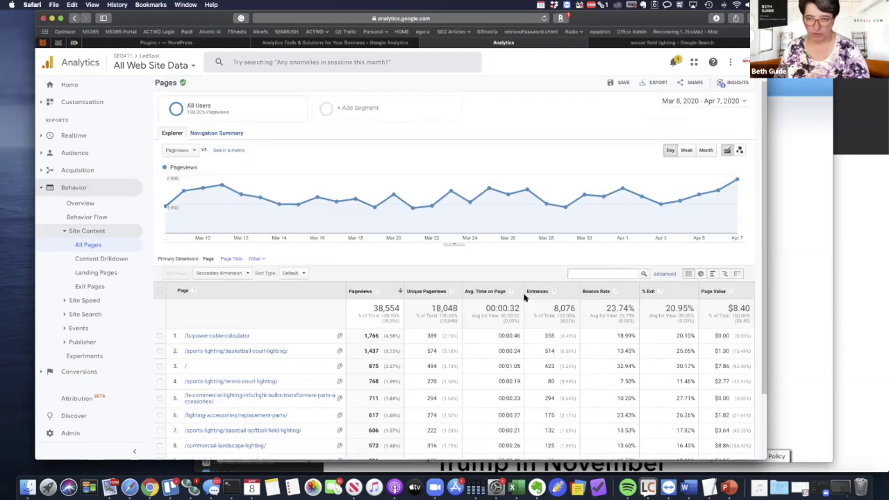
pyautogui.click(69, 84)
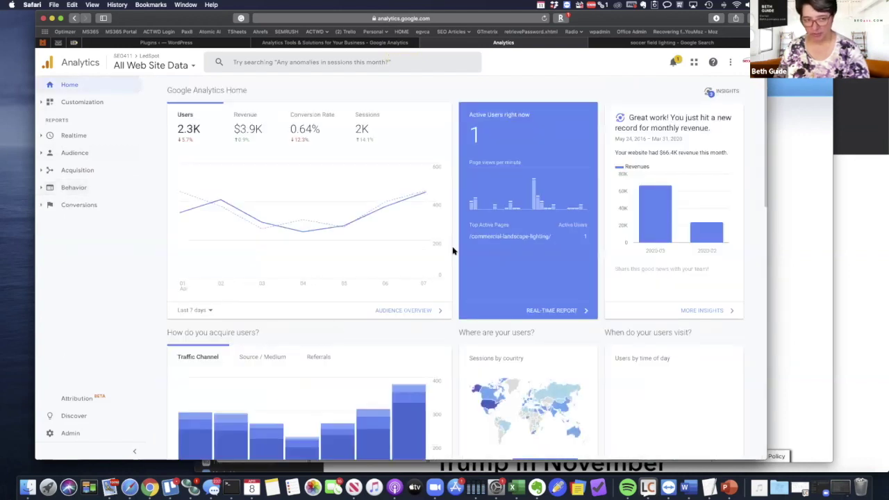
# Set the date range of the Home overview's Active Users card to the last 90 days
pyautogui.scroll(-5, 385, 262)
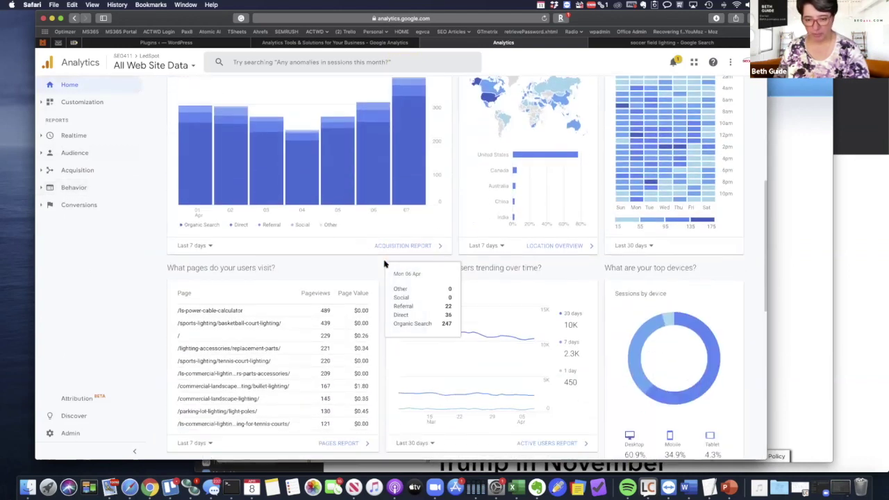
pyautogui.scroll(-1, 384, 262)
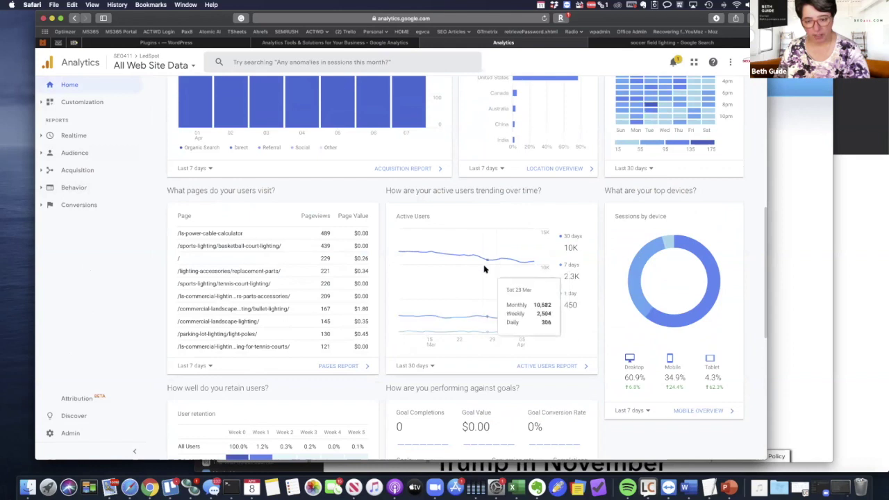
pyautogui.scroll(-1, 453, 278)
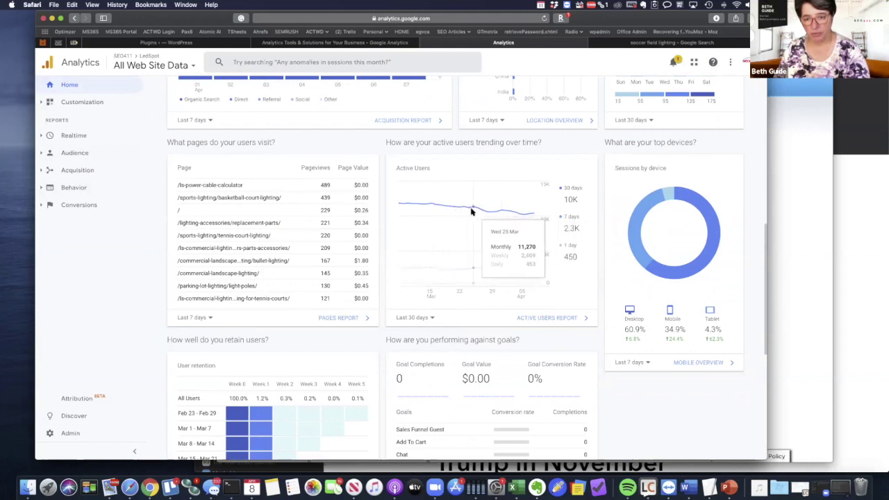
pyautogui.click(421, 318)
pyautogui.click(414, 356)
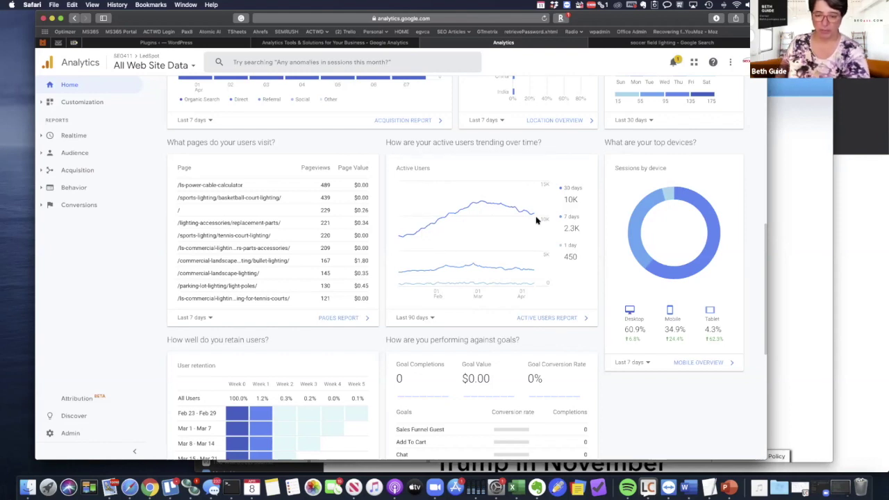
# Review the device split, goals and top selling products on Home, and highlight the 150W High Performance LED Wall Packs entry
pyautogui.scroll(-2, 537, 220)
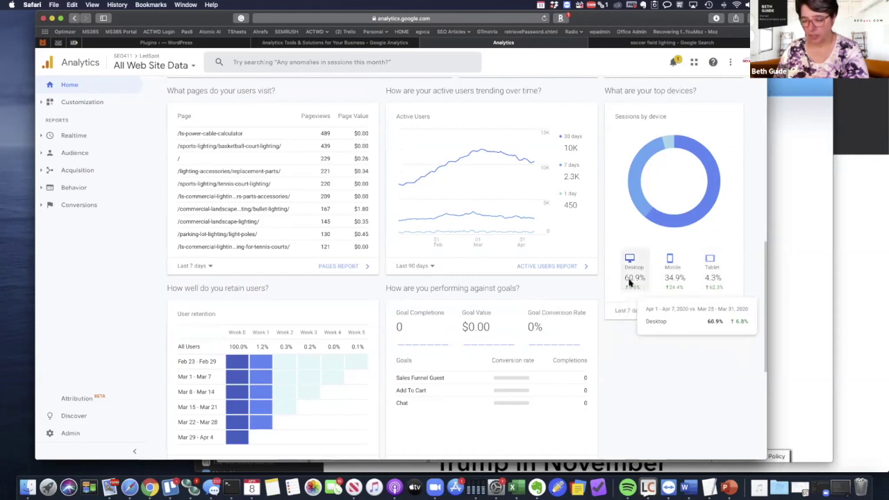
pyautogui.moveTo(670, 283)
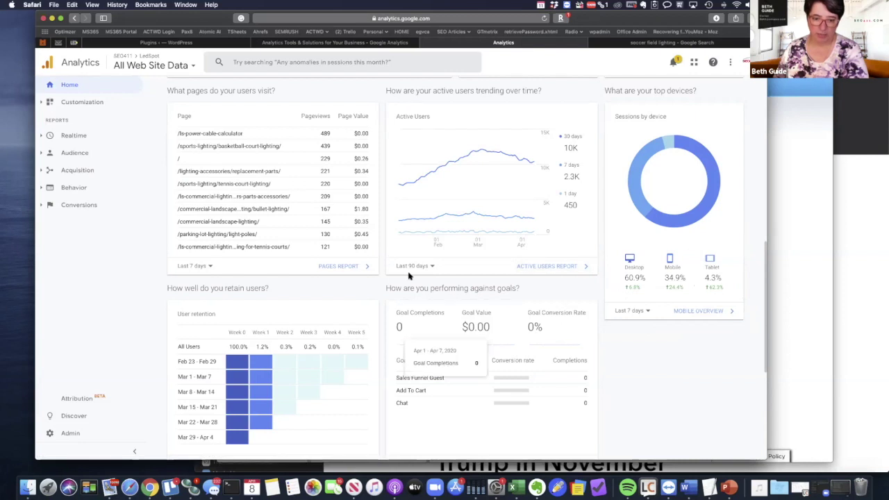
pyautogui.scroll(-5, 408, 275)
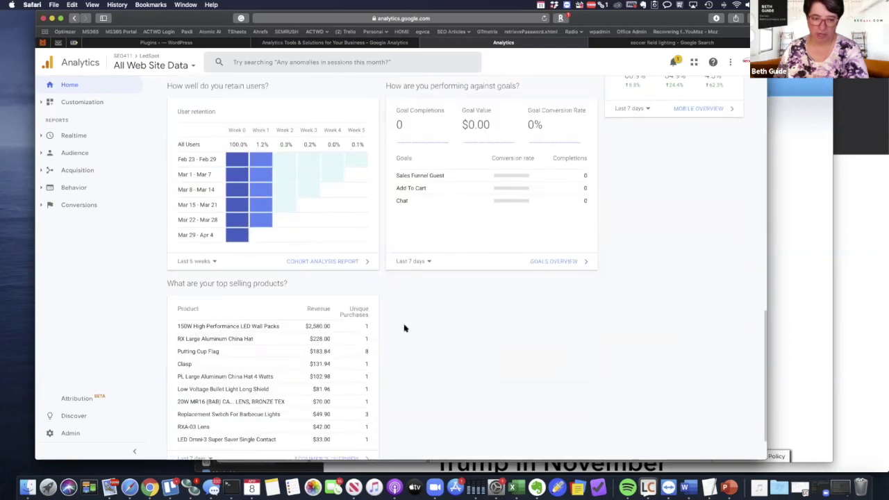
pyautogui.scroll(5, 405, 328)
pyautogui.scroll(-6, 404, 328)
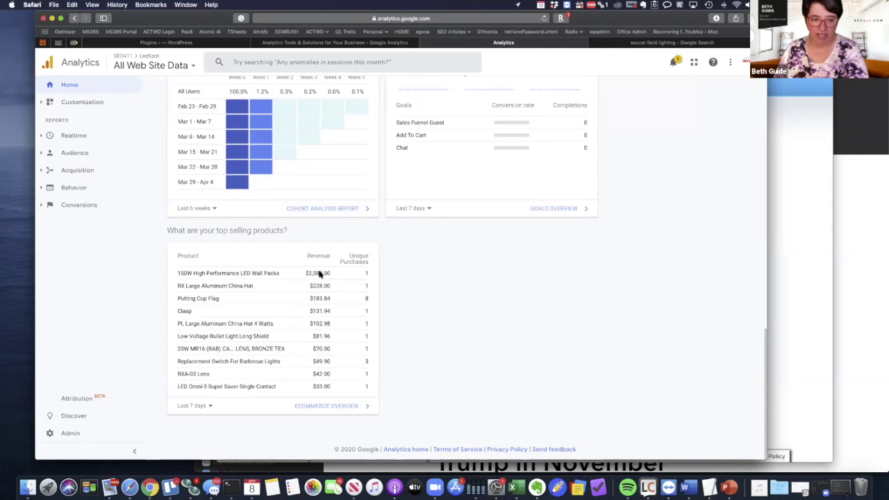
pyautogui.tripleClick(276, 273)
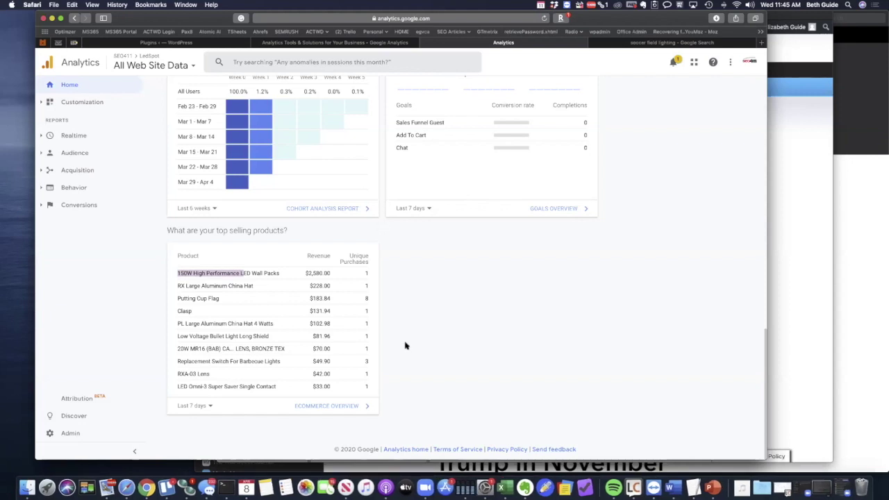
# Compare the Home cards for traffic channels, most visited pages and top selling products, checking the bullet-lighting page's value
pyautogui.scroll(10, 407, 345)
pyautogui.scroll(-3, 406, 345)
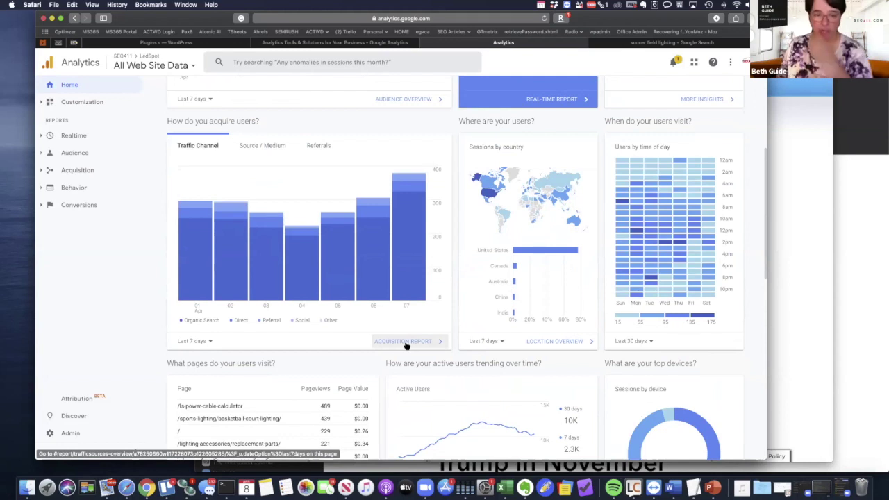
pyautogui.scroll(-4, 406, 344)
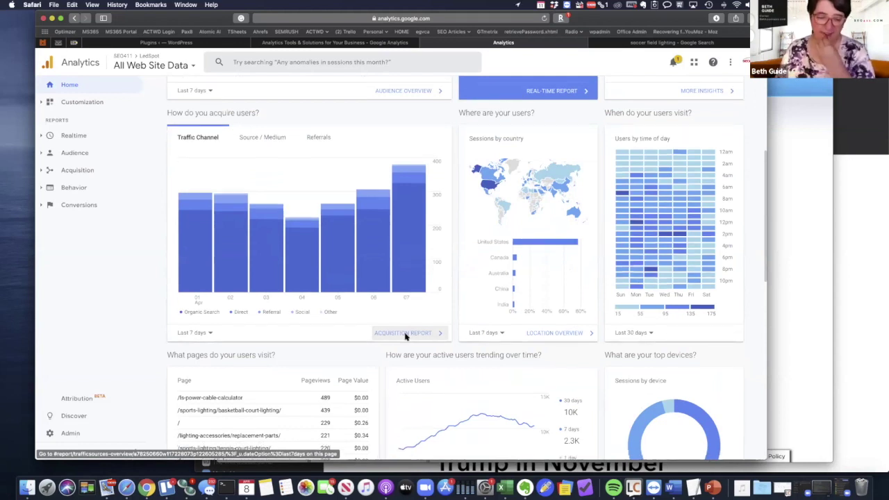
pyautogui.scroll(-7, 405, 337)
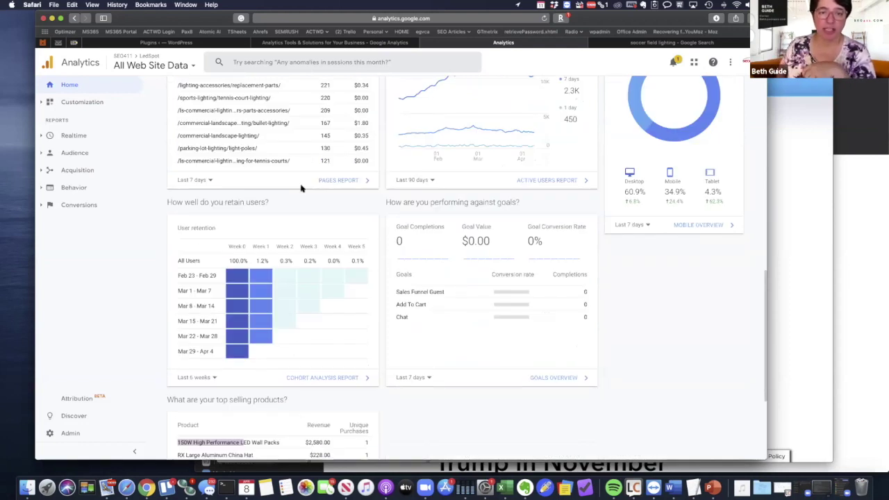
pyautogui.scroll(1, 301, 188)
pyautogui.scroll(1, 302, 188)
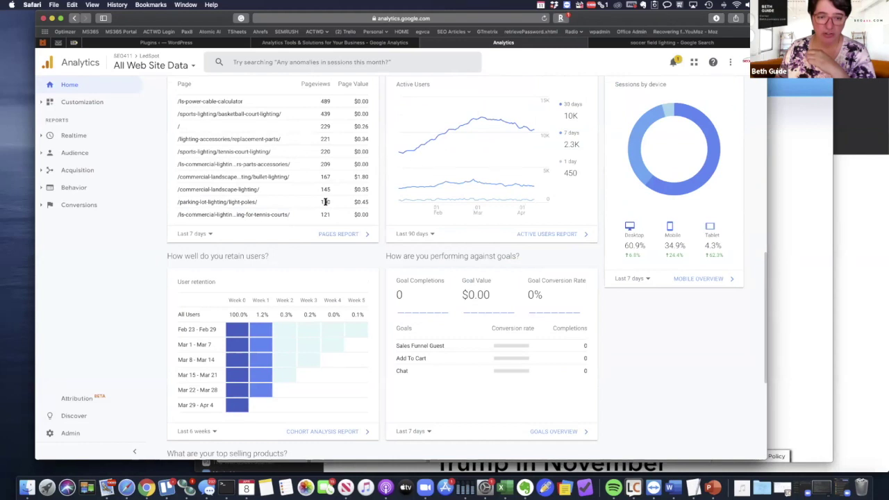
pyautogui.scroll(-5, 325, 201)
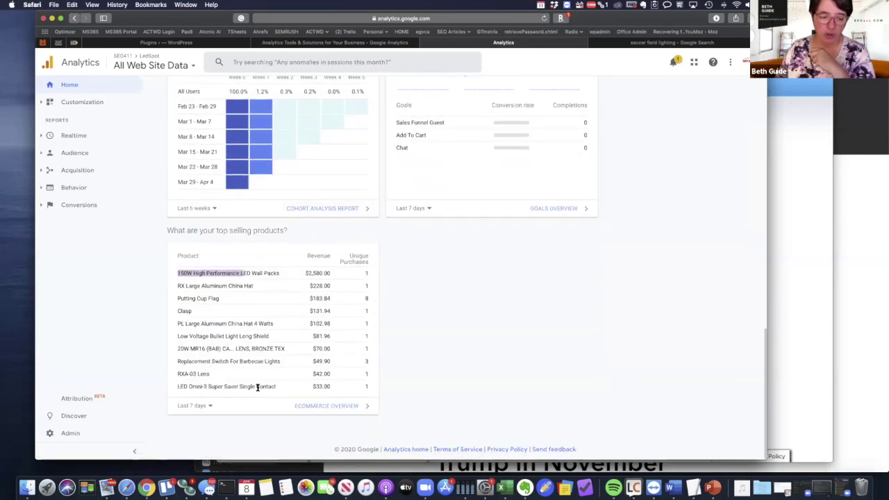
pyautogui.scroll(5, 245, 314)
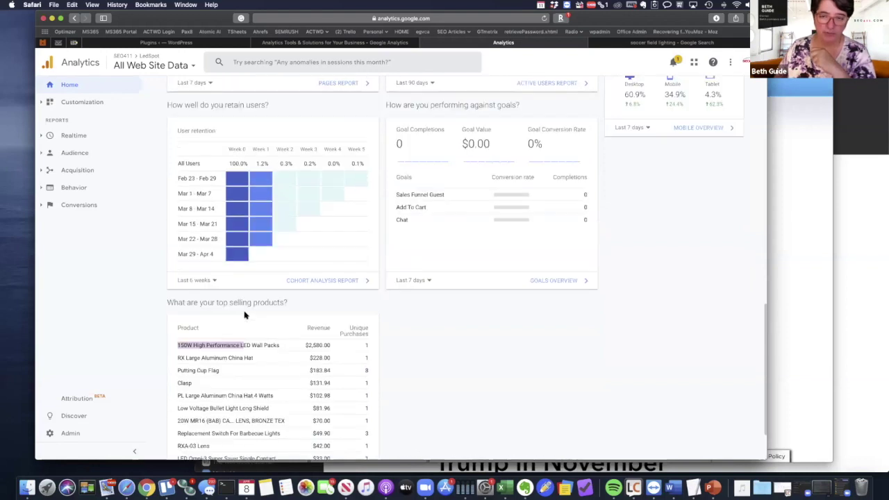
pyautogui.scroll(1, 244, 314)
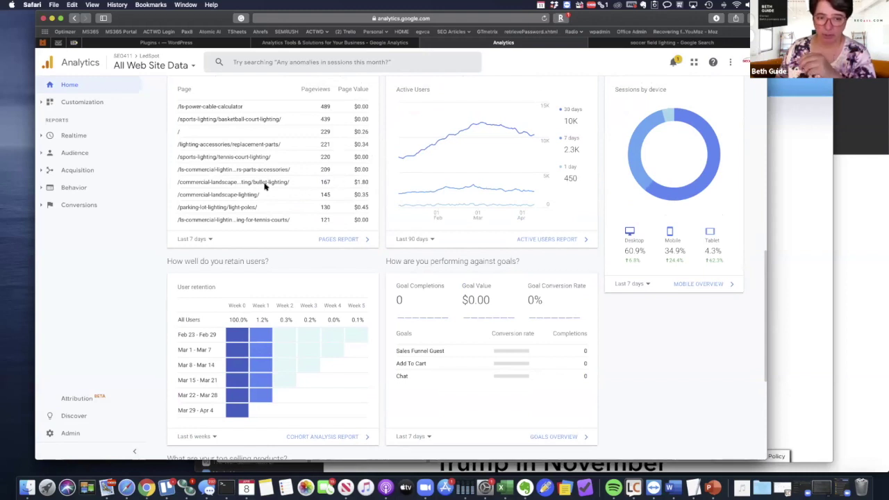
pyautogui.keyDown('shift'); pyautogui.click(371, 184); pyautogui.keyUp('shift')
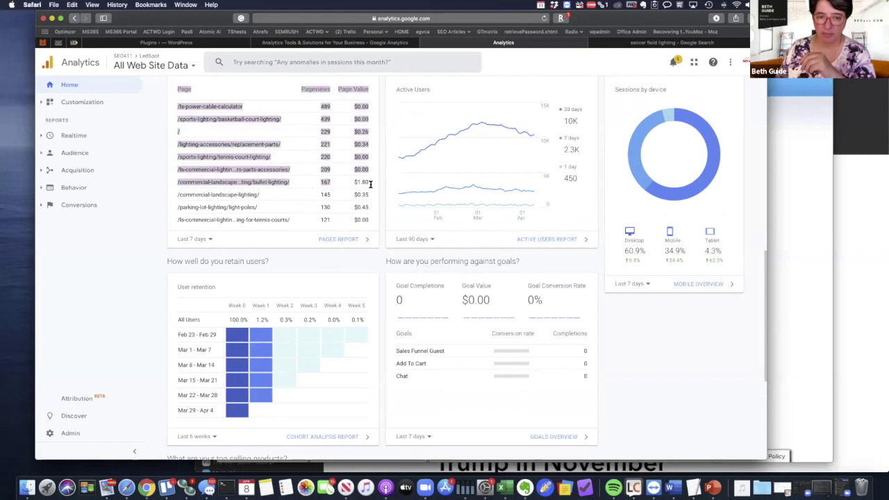
# Examine the top selling products card and its date range choices alongside the other cards on the Home overview
pyautogui.scroll(-5, 284, 299)
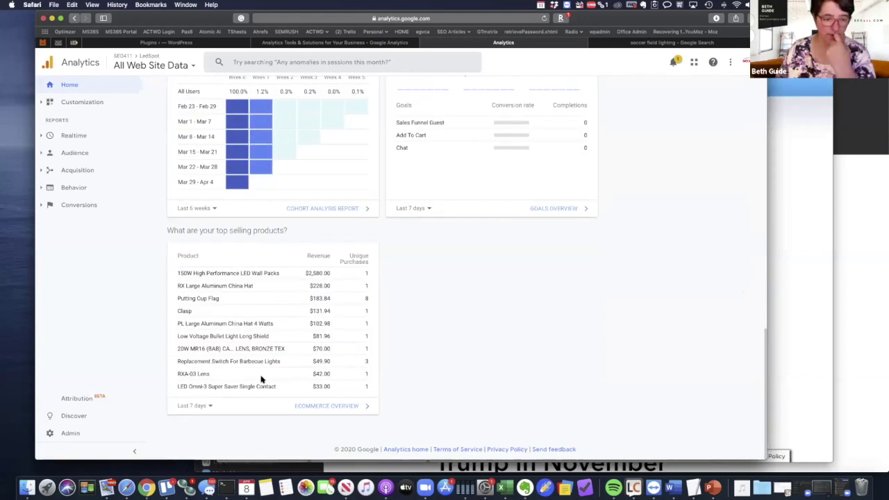
pyautogui.click(202, 406)
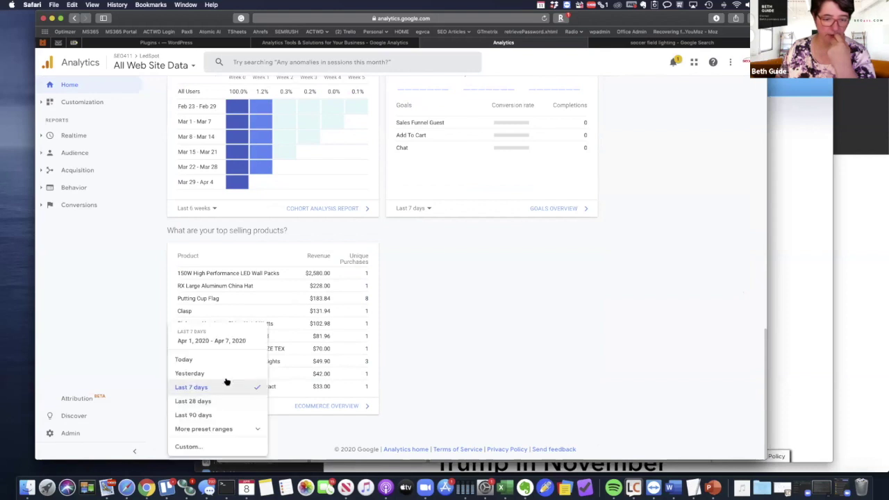
pyautogui.click(303, 415)
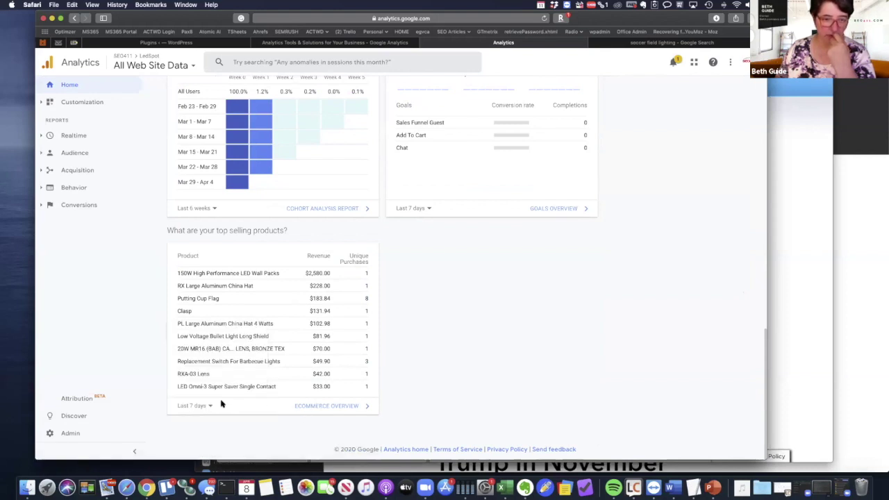
pyautogui.scroll(5, 318, 213)
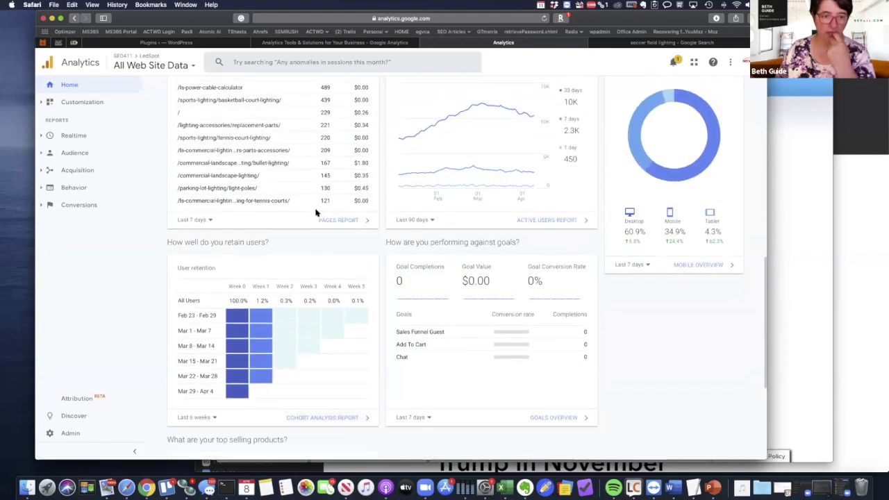
pyautogui.scroll(-5, 314, 213)
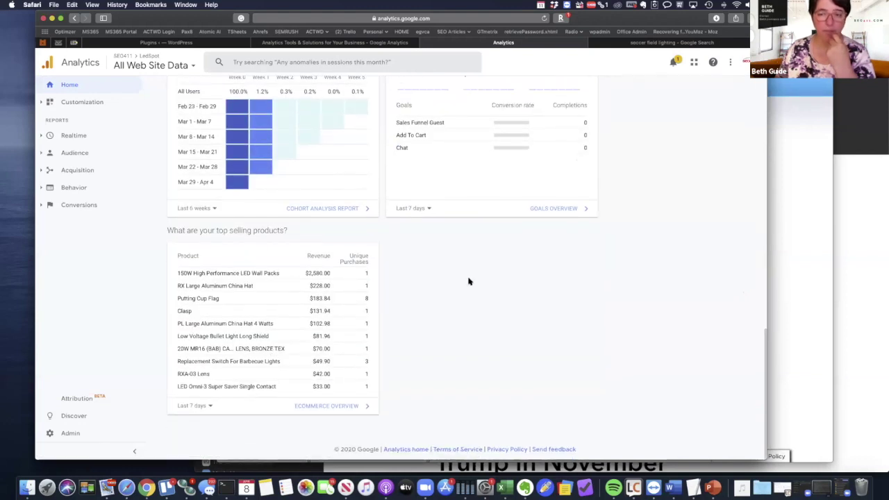
pyautogui.scroll(8, 469, 282)
pyautogui.scroll(9, 469, 281)
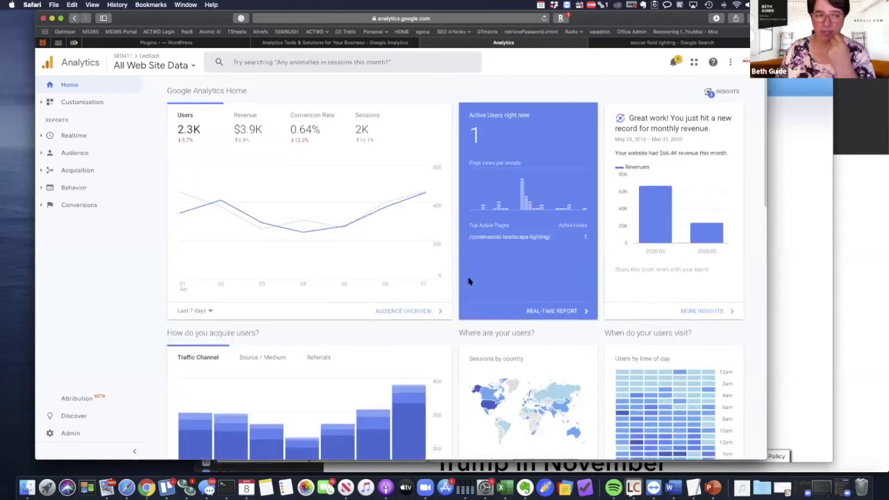
pyautogui.scroll(-15, 468, 282)
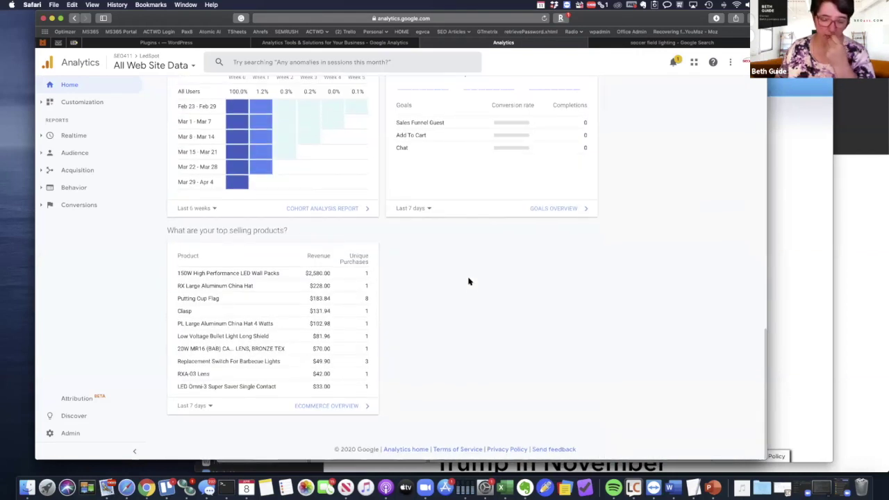
pyautogui.scroll(5, 469, 281)
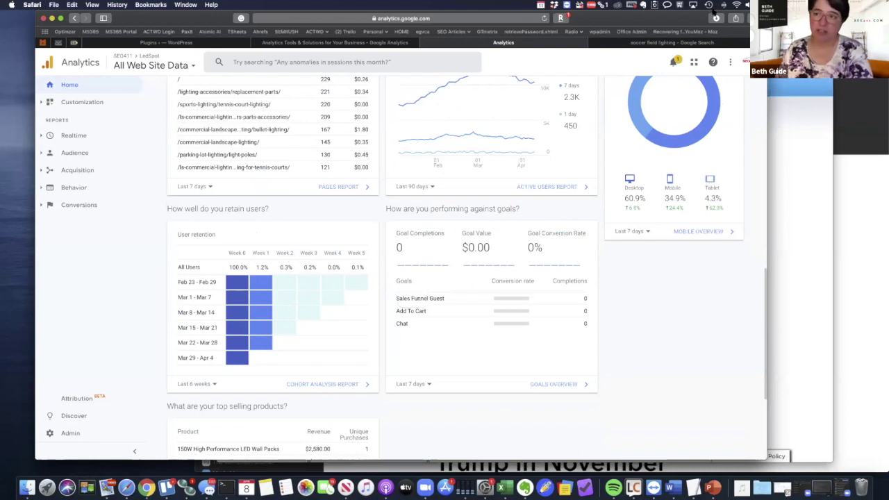
# Switch to the soccer field lighting search results and open the LED Spot Soccer Field Lights listing
pyautogui.click(677, 44)
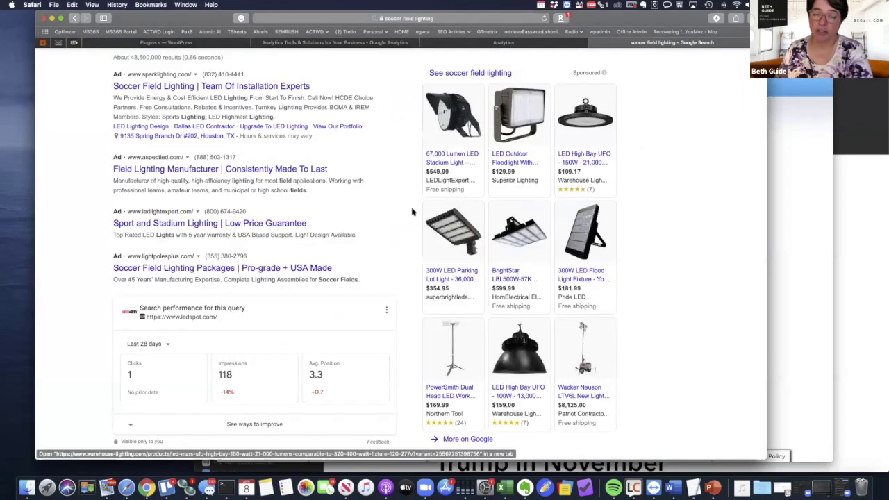
pyautogui.scroll(-3, 329, 201)
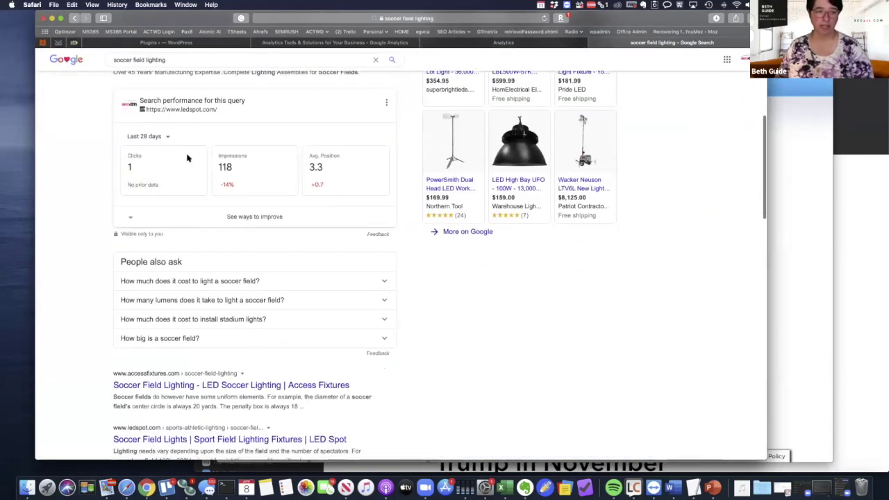
pyautogui.scroll(-2, 195, 350)
pyautogui.scroll(-3, 194, 349)
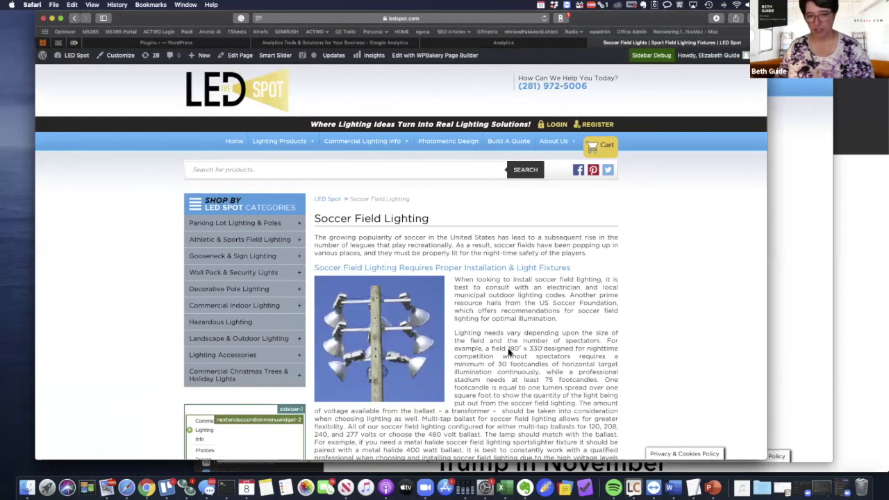
# Review the LED Spot Soccer Field Lighting page's text, images and overall layout from the header to the end of the article
pyautogui.scroll(-1, 525, 313)
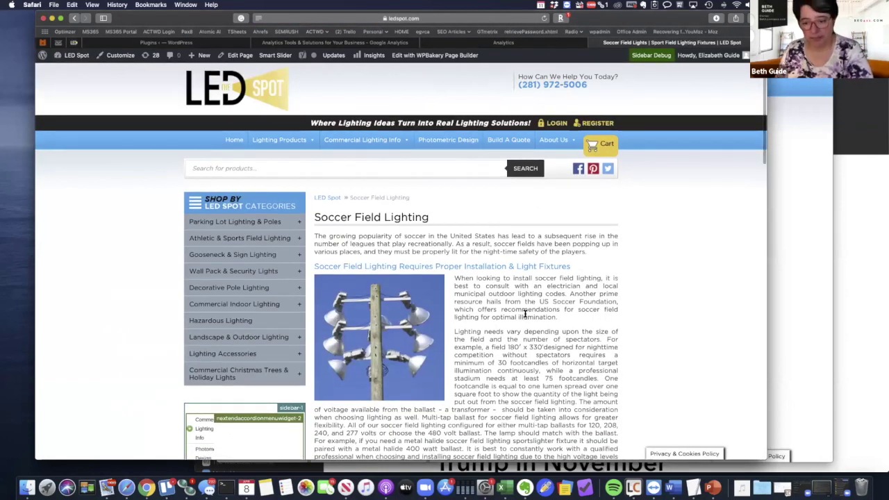
pyautogui.scroll(-5, 525, 313)
pyautogui.scroll(3, 525, 316)
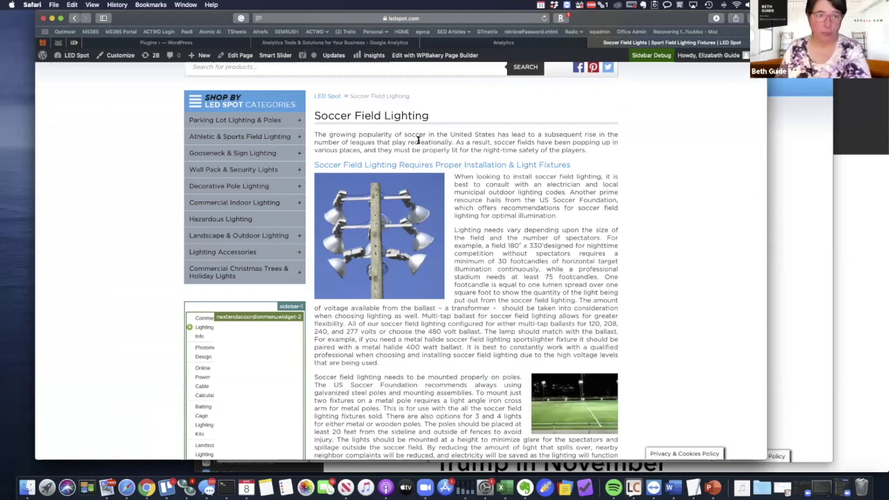
pyautogui.scroll(3, 443, 206)
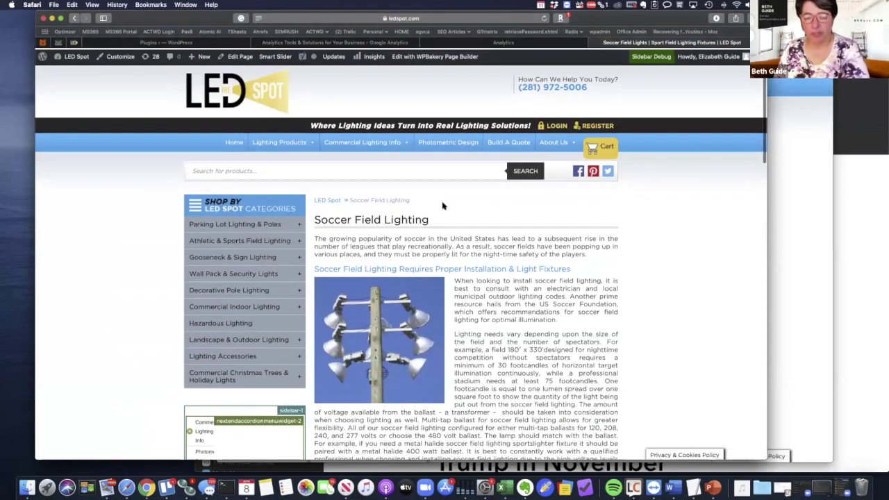
pyautogui.scroll(-2, 443, 206)
pyautogui.scroll(-2, 444, 205)
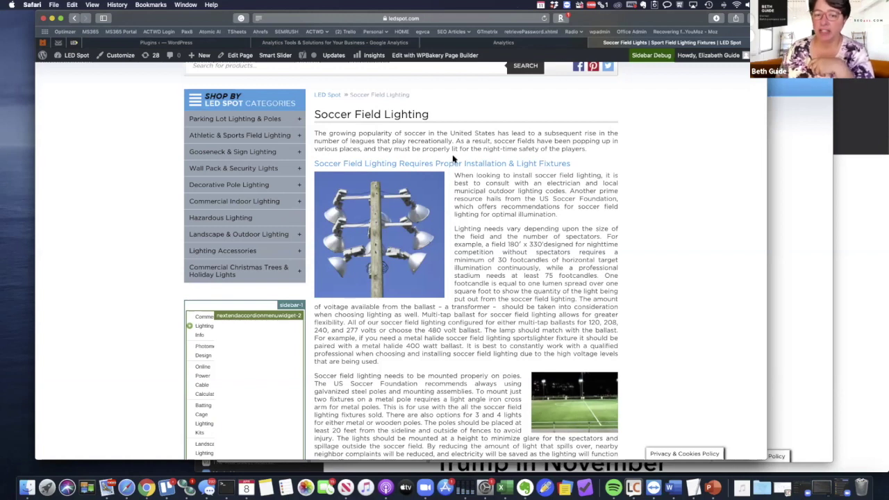
pyautogui.scroll(4, 492, 179)
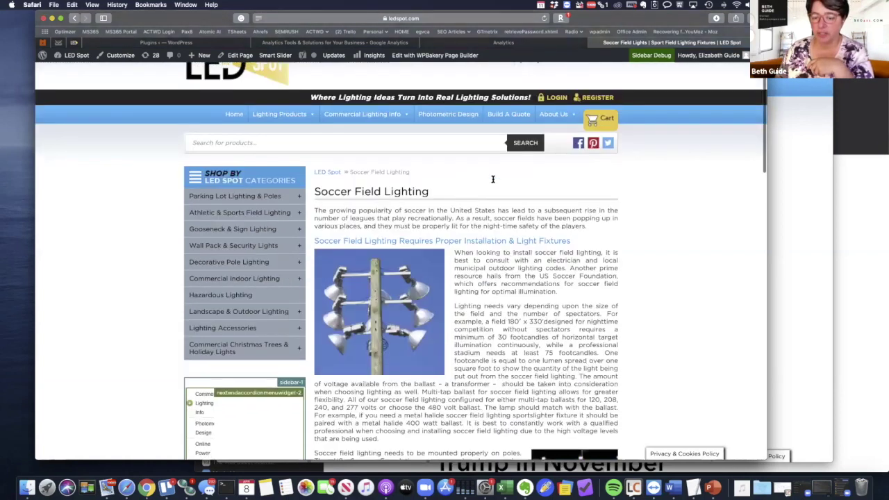
pyautogui.scroll(-5, 492, 179)
pyautogui.scroll(-6, 492, 179)
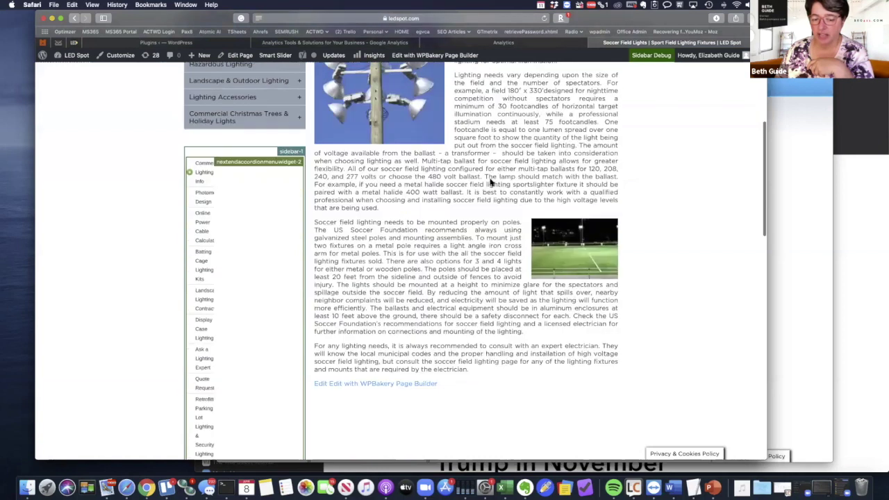
pyautogui.scroll(6, 490, 181)
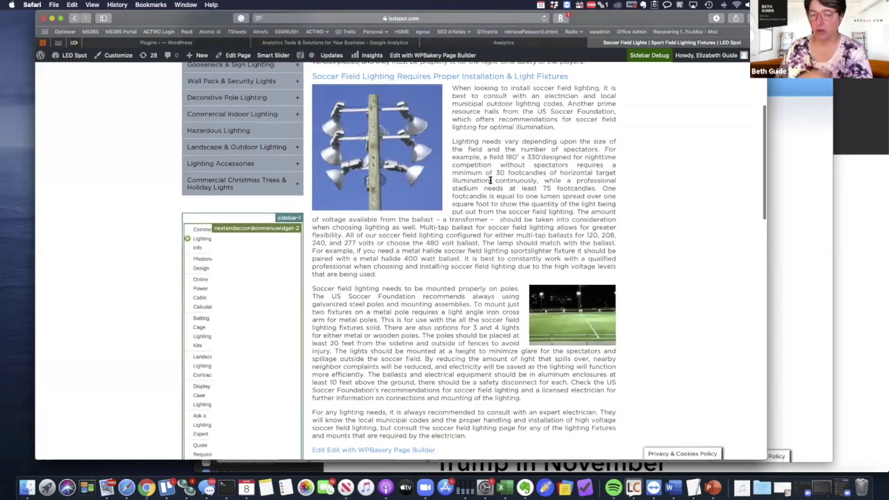
pyautogui.scroll(2, 490, 181)
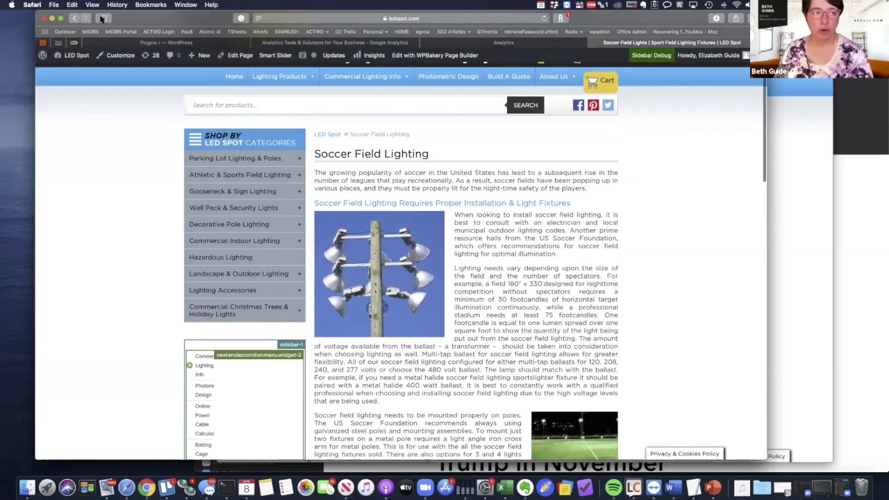
# Return to the soccer field lighting search results and revisit the LED Spot page from its organic listing
pyautogui.click(74, 19)
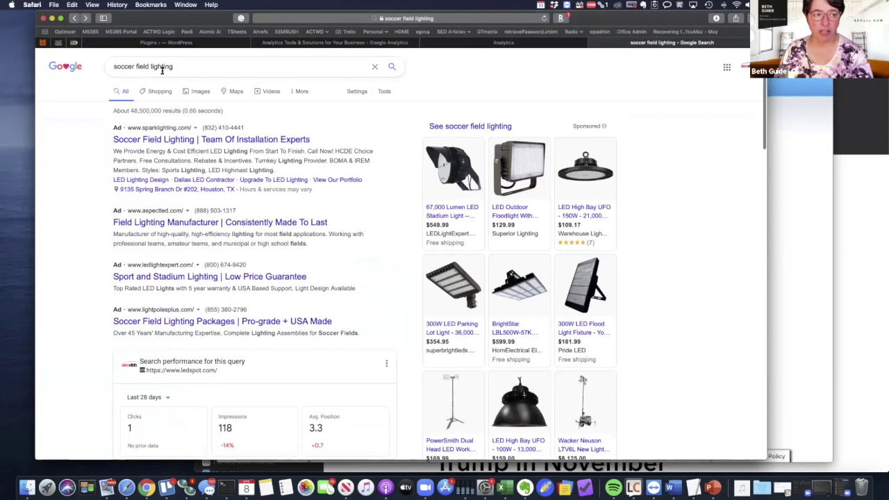
pyautogui.scroll(-5, 247, 101)
pyautogui.scroll(-3, 253, 115)
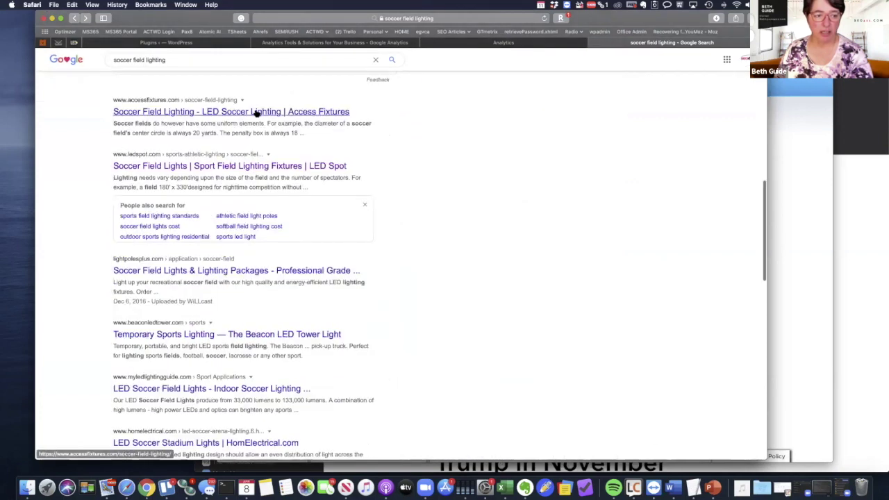
pyautogui.click(203, 171)
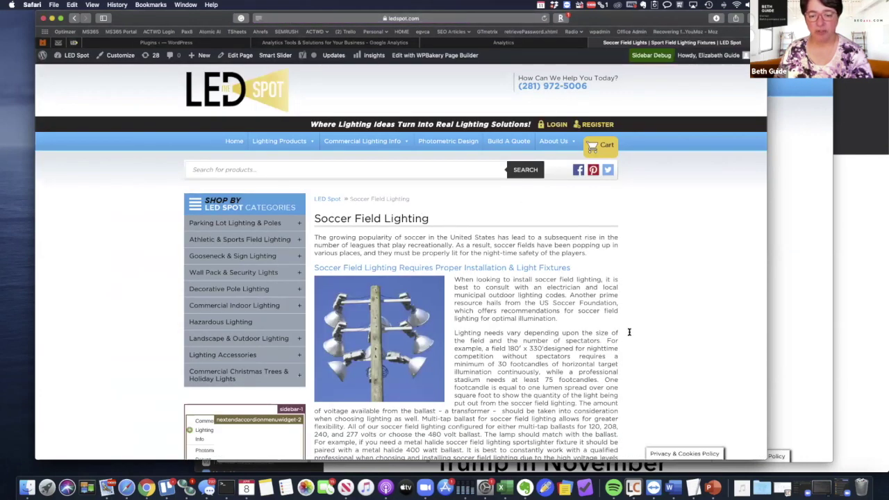
# Go back to the search results, open the Access Fixtures soccer field lighting page and review its content down to the shop links
pyautogui.click(75, 19)
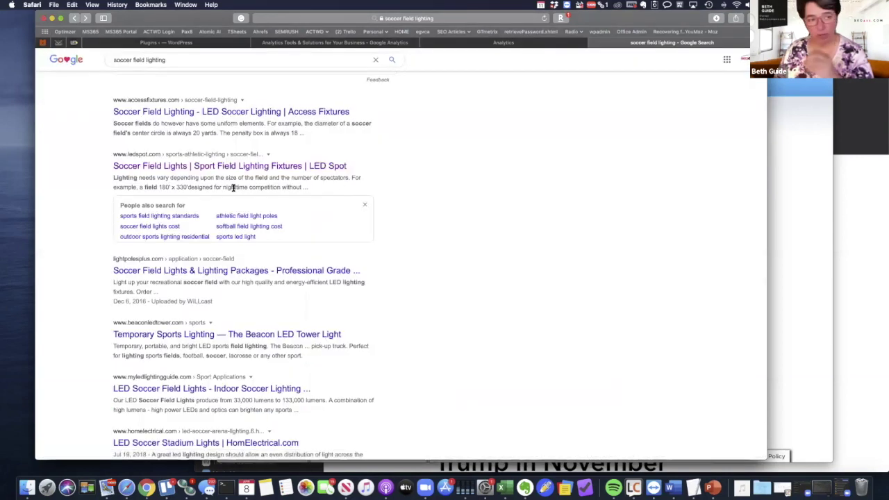
pyautogui.click(184, 113)
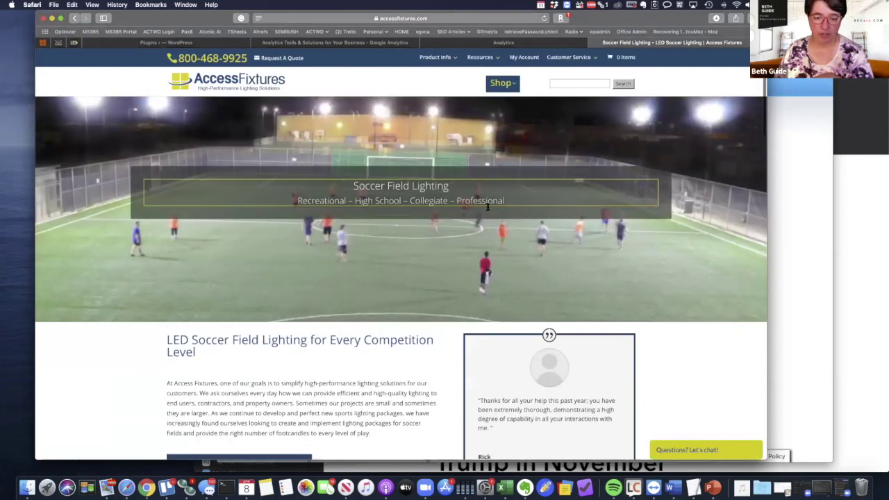
pyautogui.scroll(-3, 488, 208)
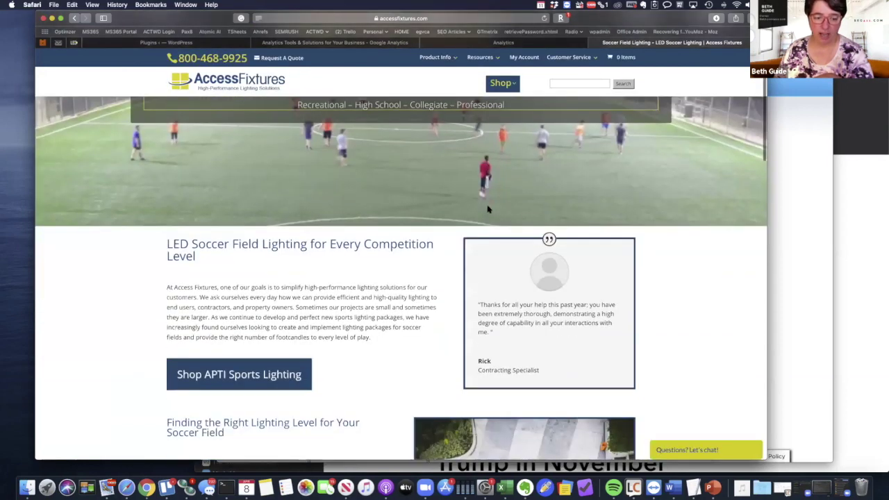
pyautogui.scroll(-3, 283, 280)
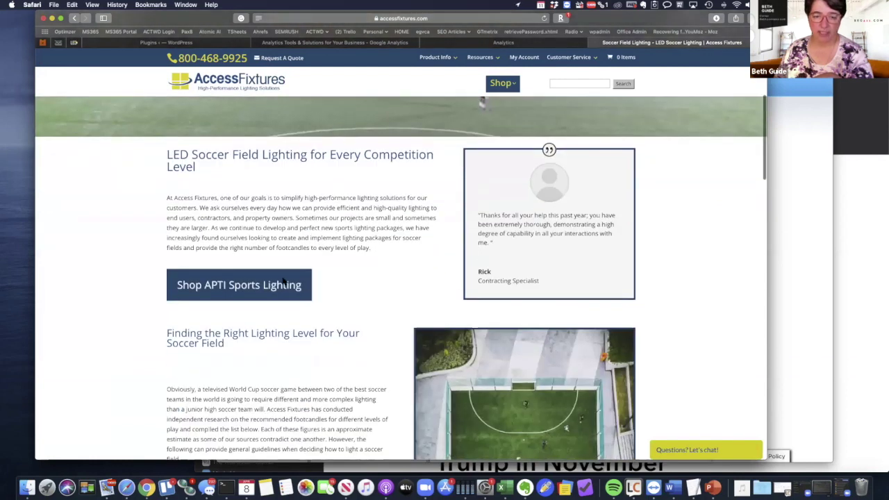
pyautogui.scroll(-2, 441, 245)
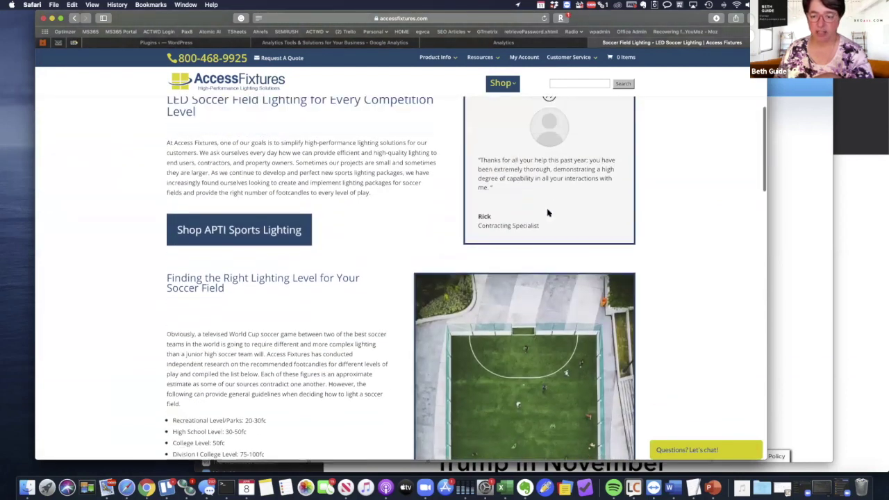
pyautogui.scroll(1, 548, 213)
pyautogui.scroll(-8, 548, 212)
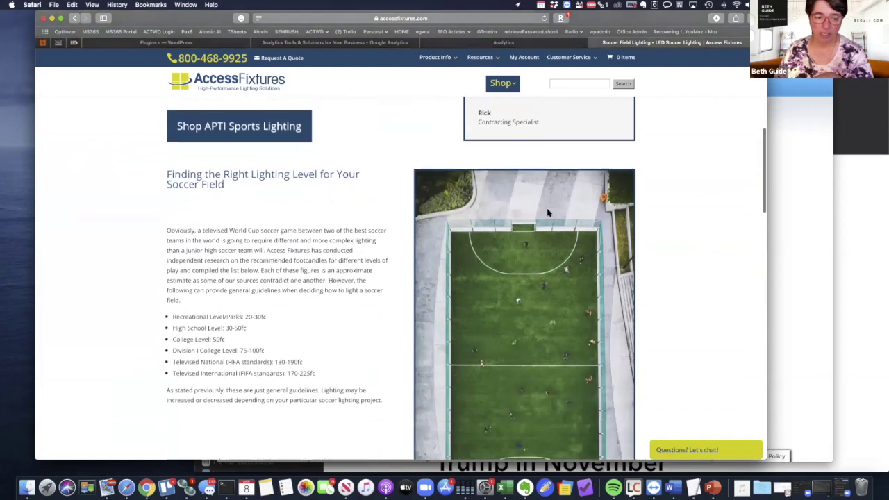
pyautogui.scroll(-20, 548, 213)
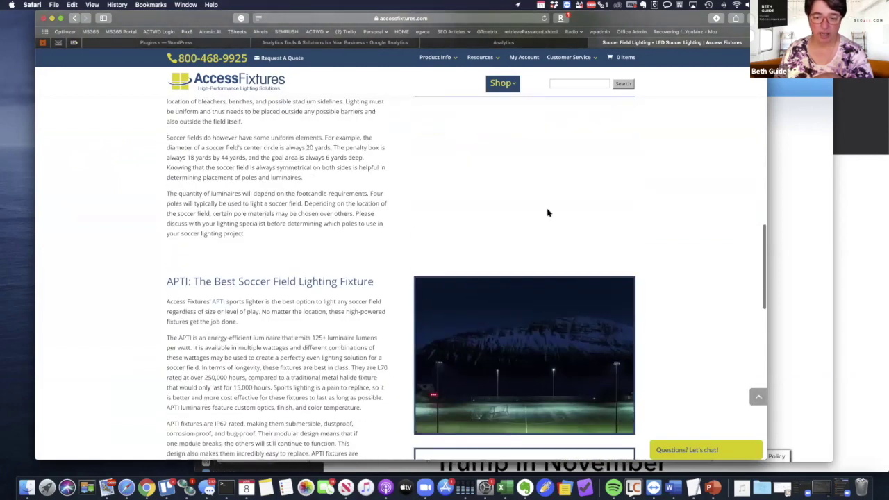
pyautogui.scroll(-8, 548, 213)
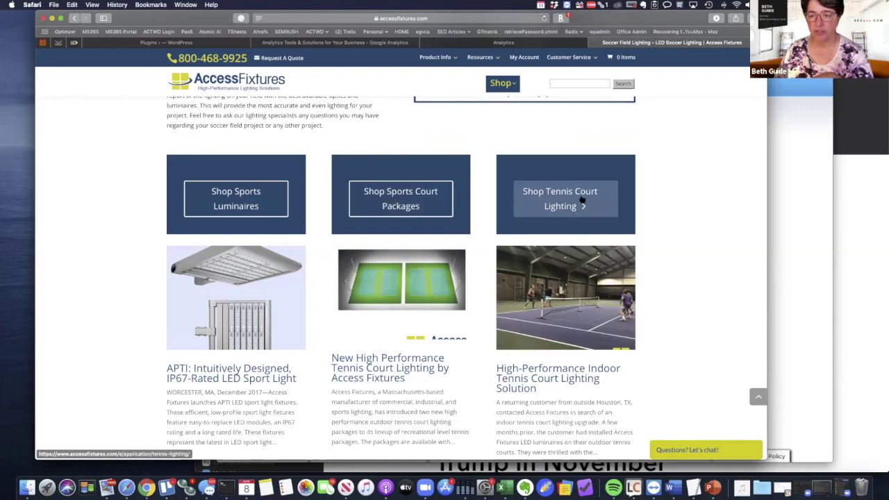
# Examine the Access Fixtures page's field layout section, shopping blocks, related articles, footer contact options and top banner
pyautogui.scroll(10, 574, 206)
pyautogui.scroll(20, 574, 206)
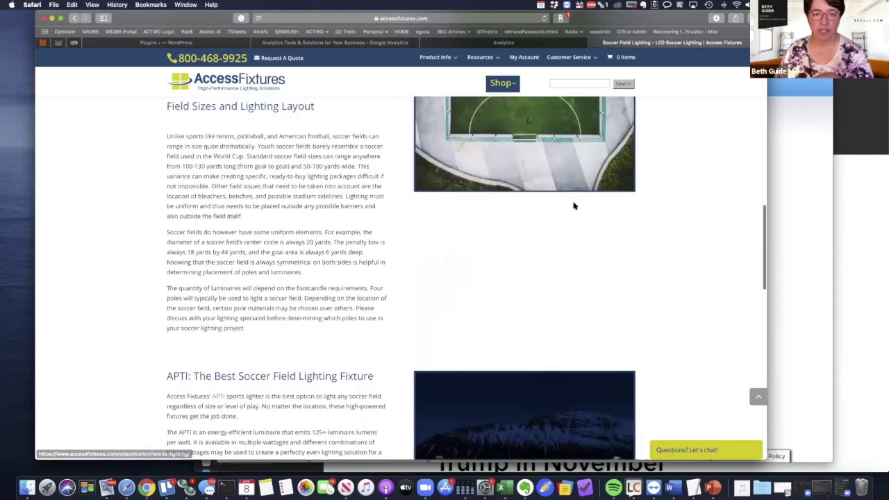
pyautogui.scroll(-5, 574, 205)
pyautogui.scroll(-20, 574, 205)
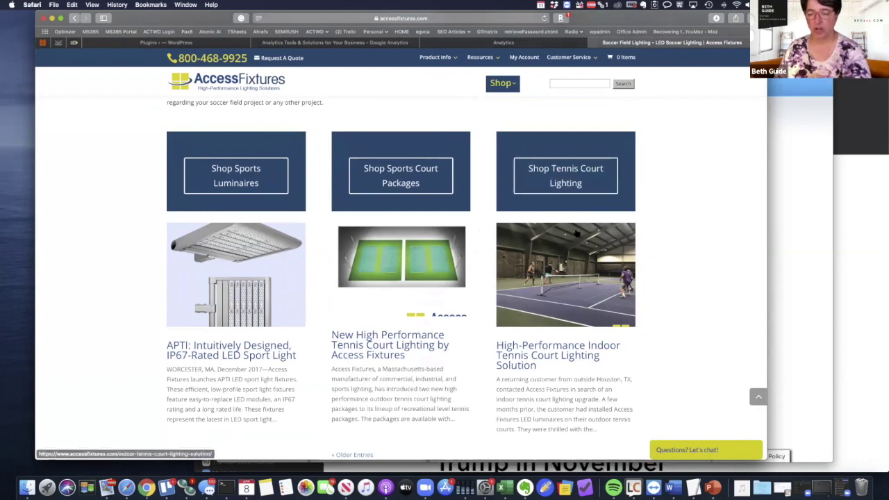
pyautogui.scroll(-2, 577, 233)
pyautogui.scroll(-2, 577, 233)
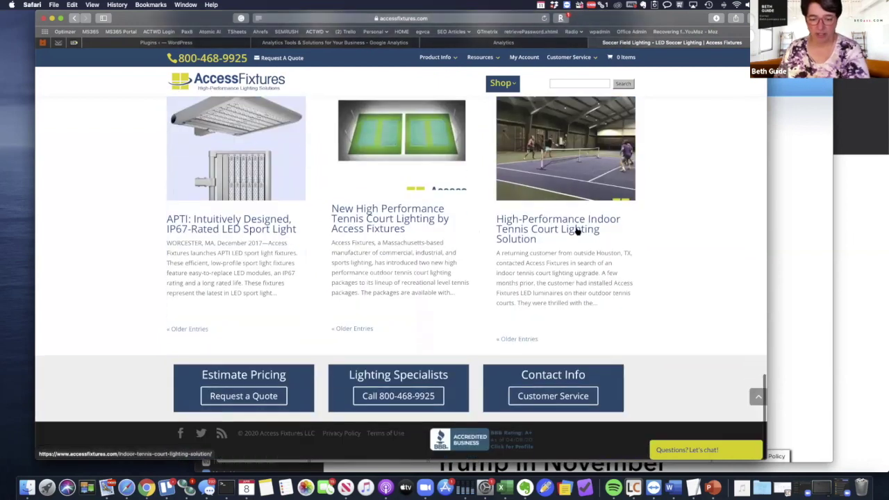
pyautogui.scroll(15, 577, 233)
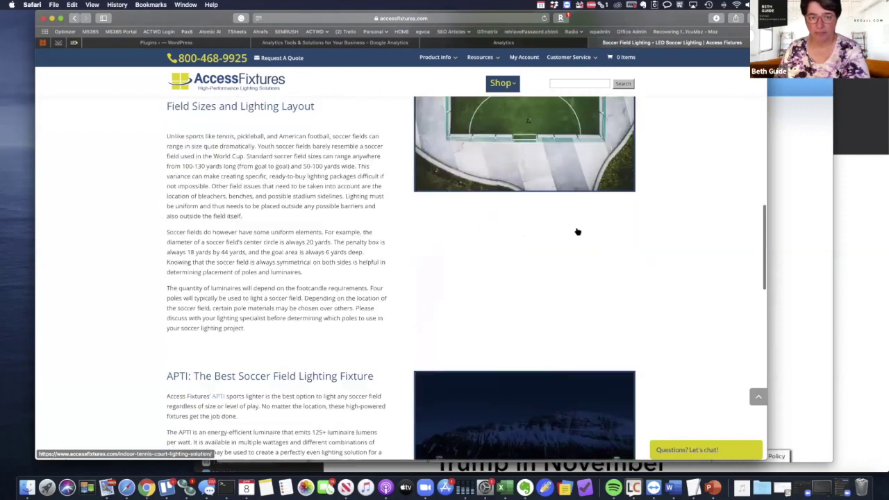
pyautogui.scroll(6, 577, 233)
pyautogui.scroll(-3, 243, 333)
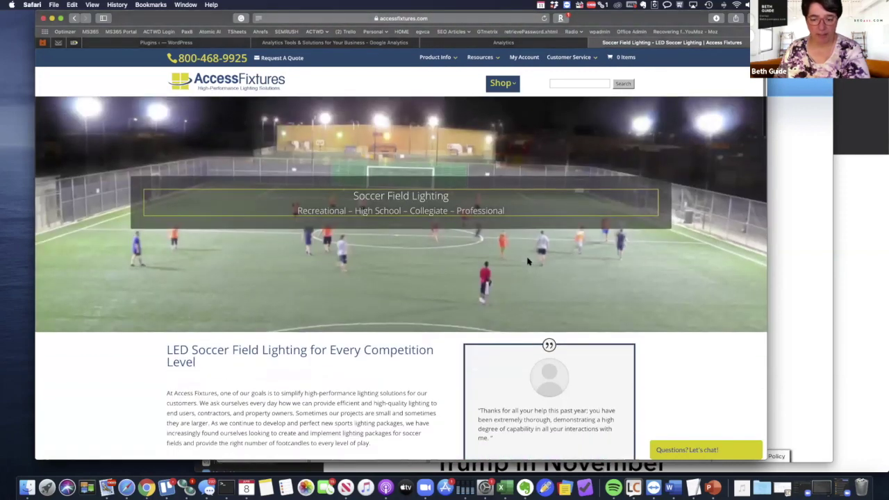
# Follow the Shop APTI Sports Lighting link on the Access Fixtures page, check its destination and return to the soccer field lighting page
pyautogui.click(233, 338)
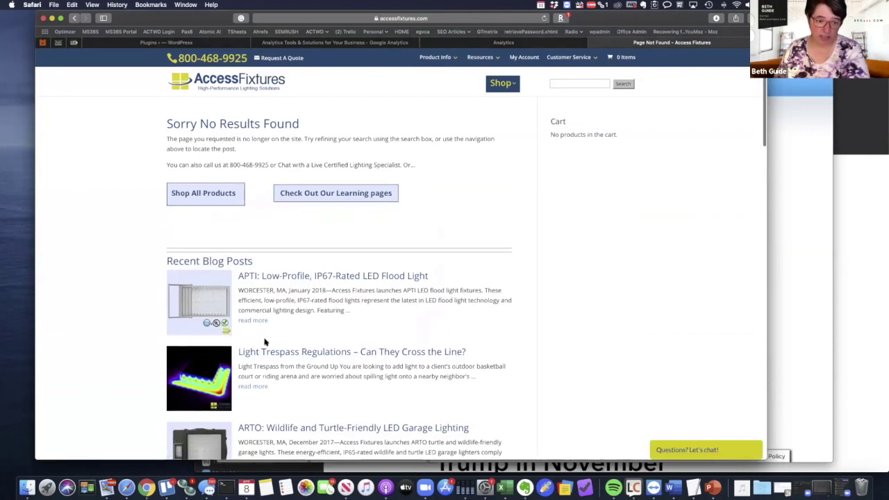
pyautogui.scroll(-2, 264, 342)
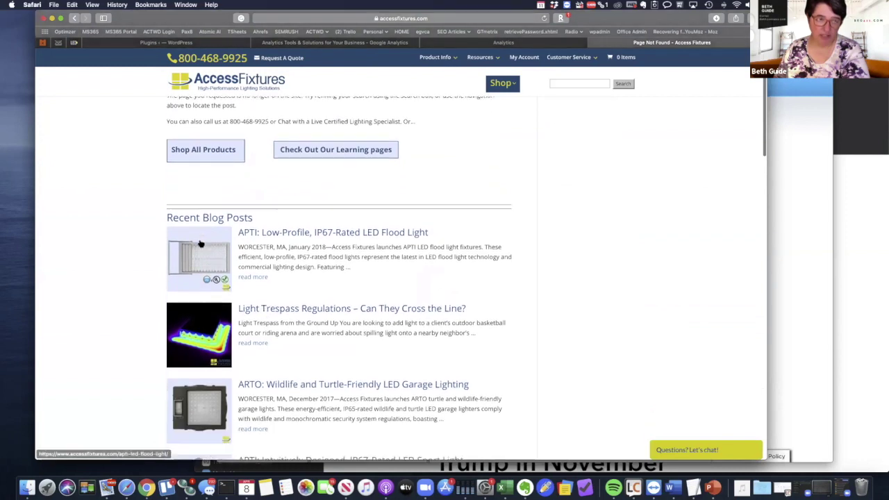
pyautogui.click(75, 18)
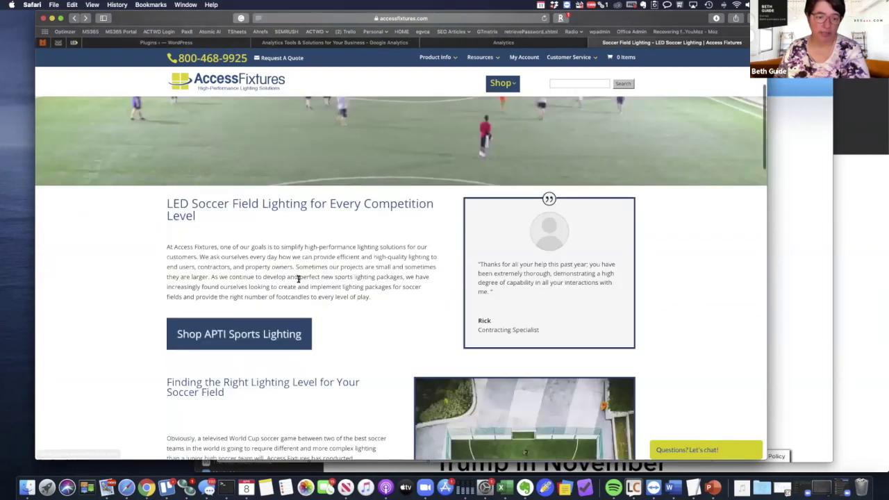
# Review the Access Fixtures page's introduction, recommended lighting levels and the start of its field sizes section
pyautogui.scroll(-3, 286, 348)
pyautogui.scroll(-6, 285, 349)
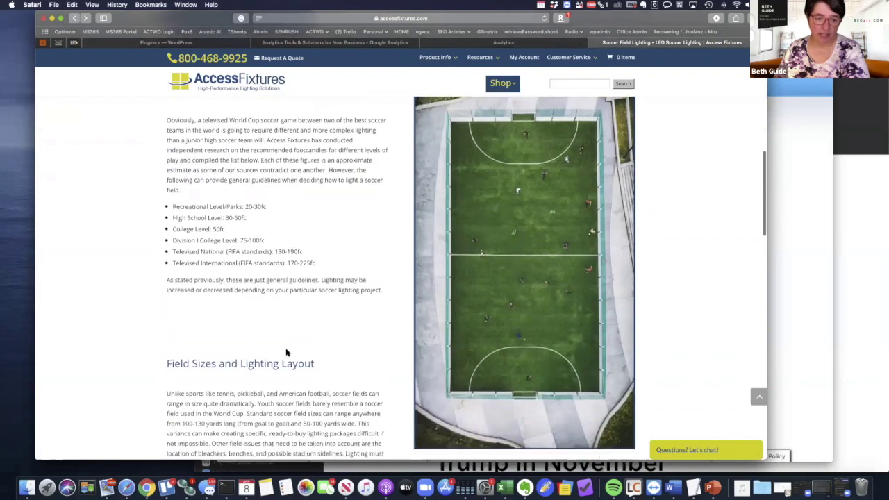
pyautogui.scroll(1, 285, 353)
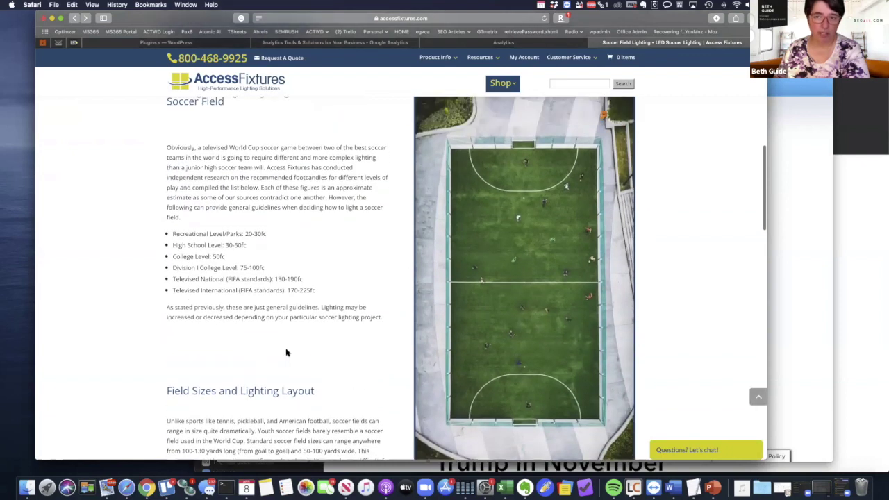
pyautogui.scroll(4, 286, 352)
# Go back to the soccer field lighting search results and open the organic LightPolesPlus listing for lighting packages
pyautogui.click(75, 20)
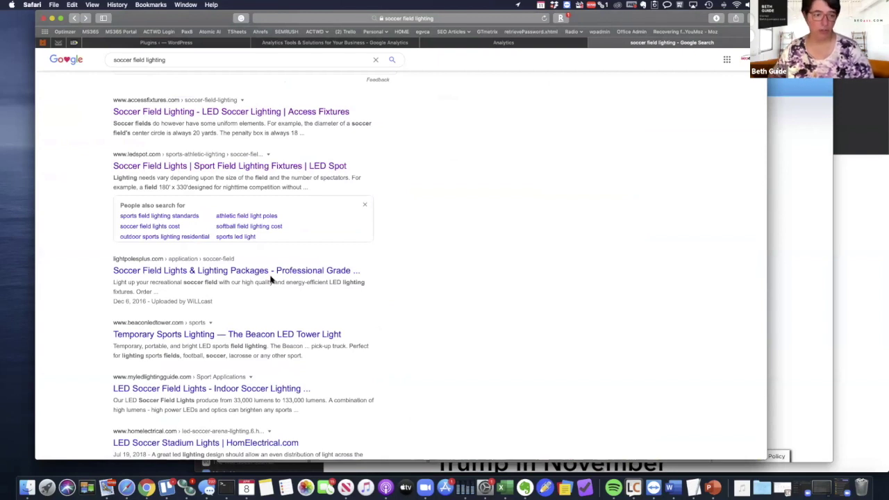
pyautogui.scroll(-1, 271, 279)
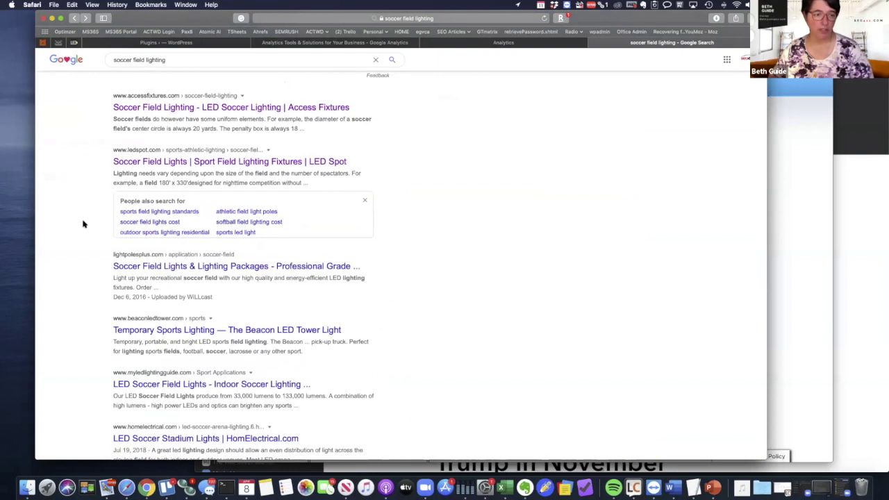
pyautogui.click(154, 272)
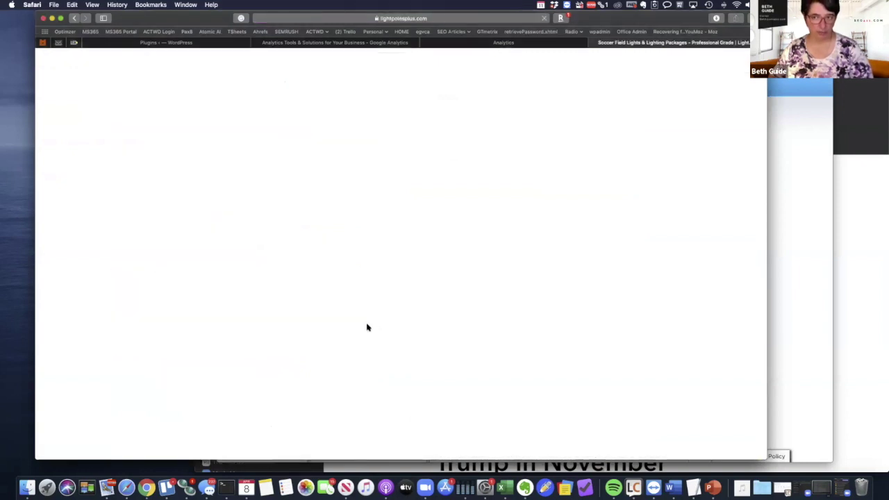
# Review the LightPolesPlus soccer field page's hero image, install examples, reasons to choose them and custom quote form
pyautogui.scroll(-10, 367, 328)
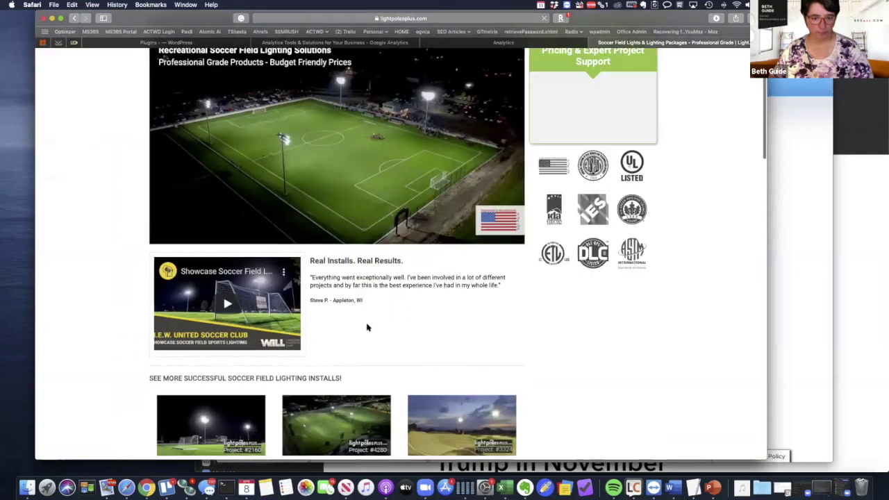
pyautogui.scroll(-5, 368, 327)
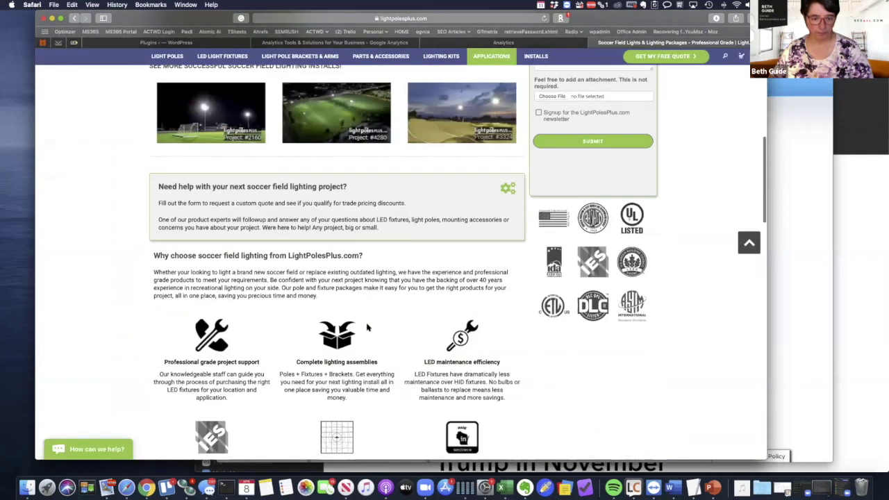
pyautogui.scroll(1, 367, 327)
pyautogui.scroll(-2, 367, 327)
pyautogui.scroll(4, 367, 327)
pyautogui.scroll(10, 368, 327)
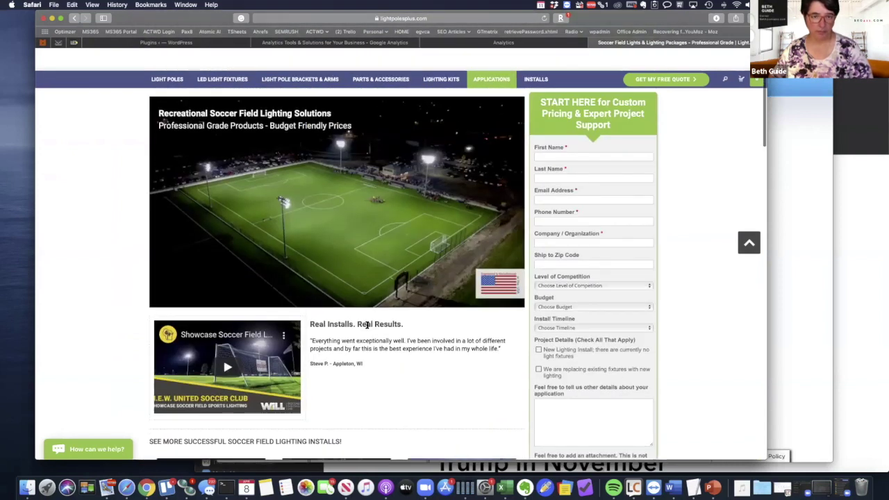
pyautogui.scroll(3, 367, 327)
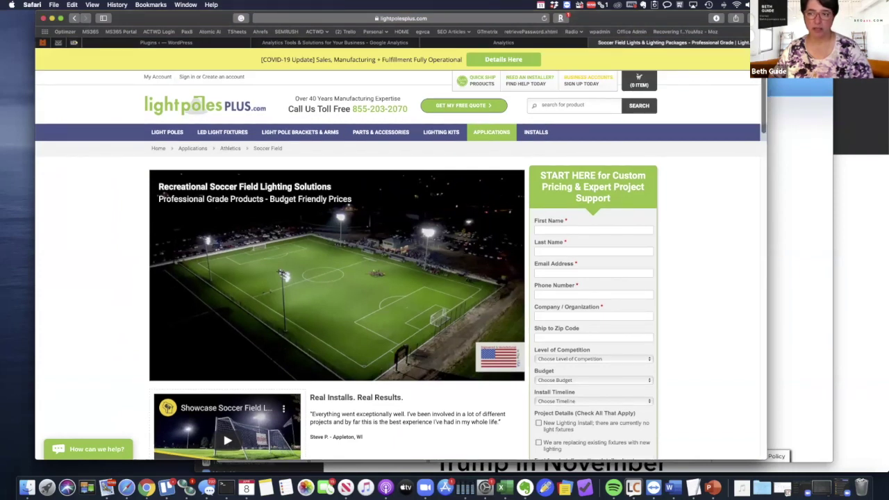
# Examine the LightPolesPlus page down to its product categories, collapse the support chat and return to the header
pyautogui.scroll(-10, 680, 209)
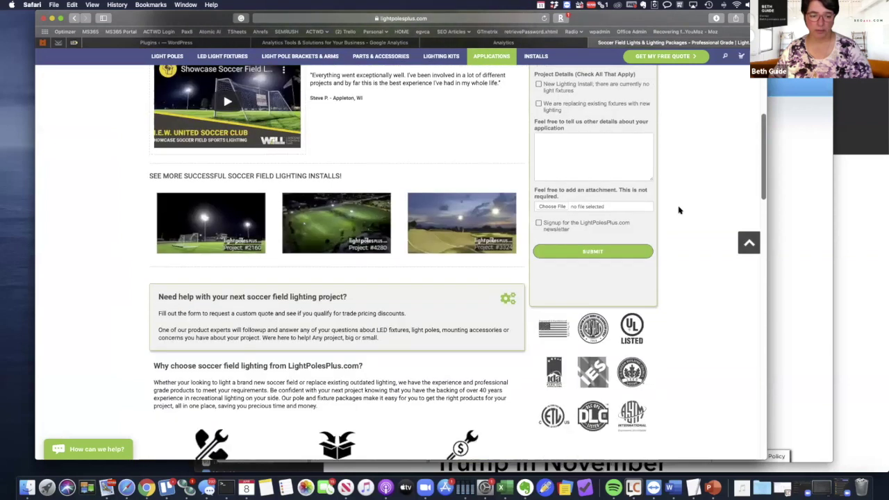
pyautogui.scroll(-18, 679, 210)
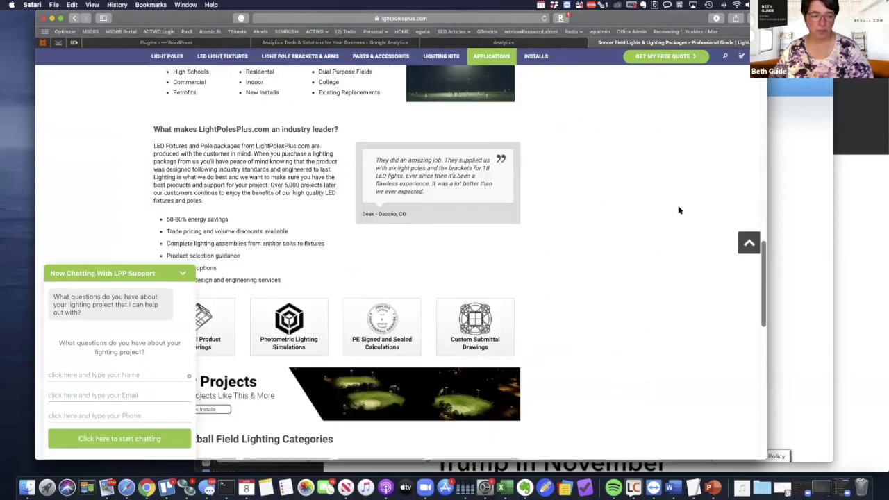
pyautogui.scroll(-4, 679, 210)
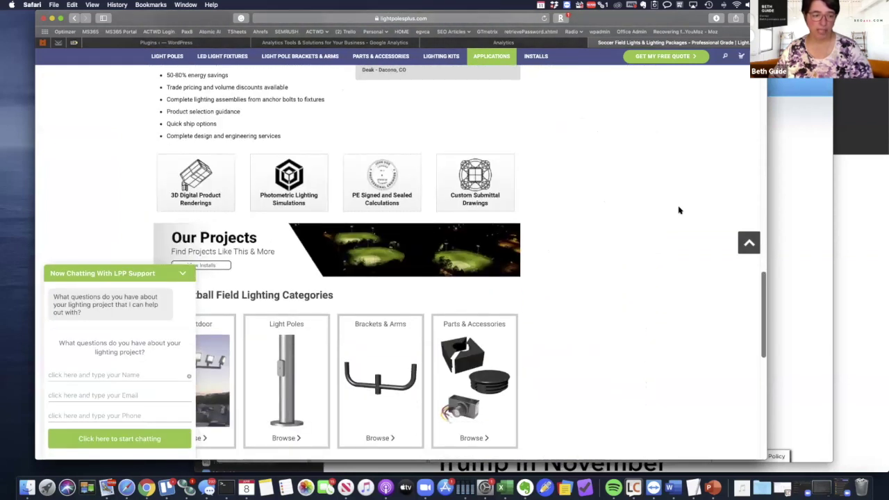
pyautogui.click(180, 275)
pyautogui.scroll(20, 522, 213)
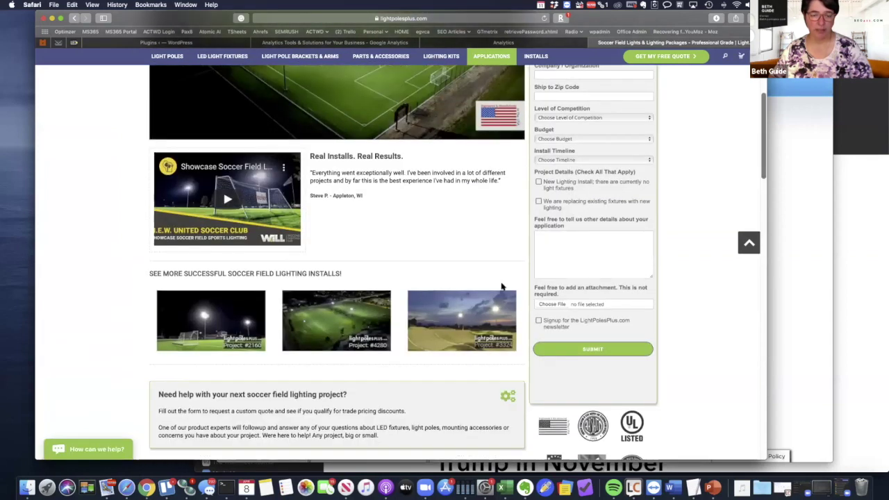
pyautogui.scroll(6, 502, 286)
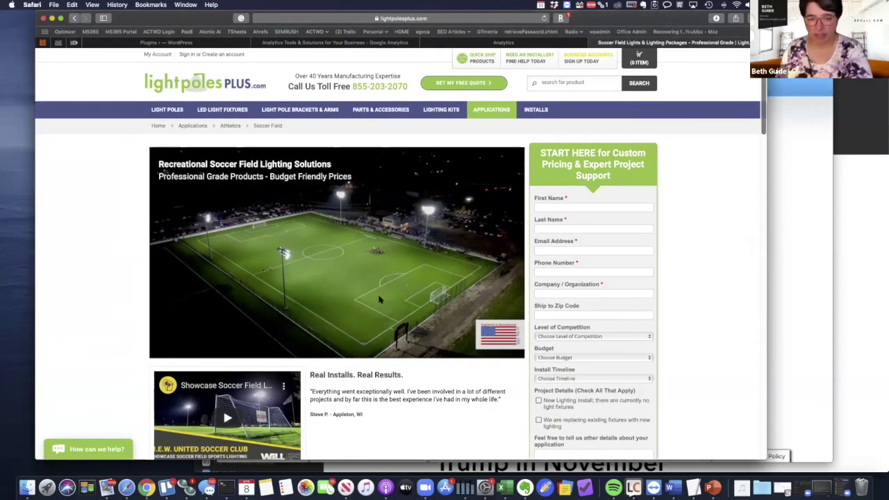
# Dismiss the free sports lighting guide offer and return to the soccer field lighting search results
pyautogui.scroll(-2, 373, 376)
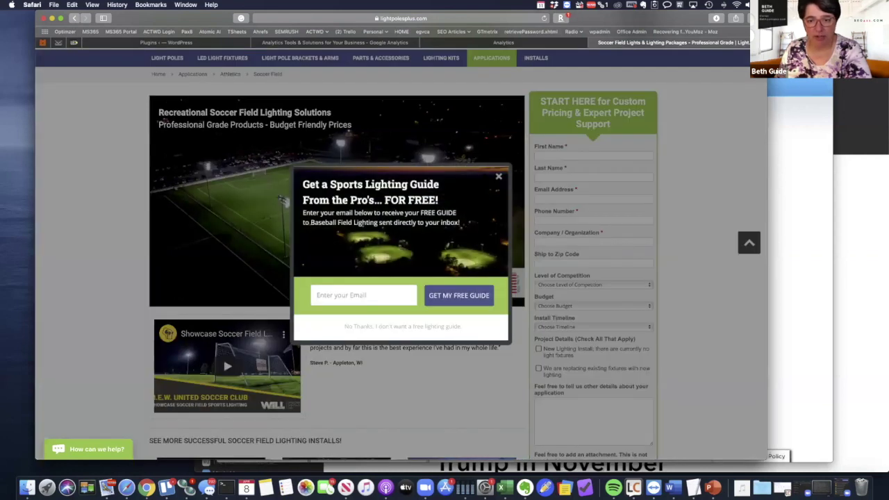
pyautogui.press('Escape')
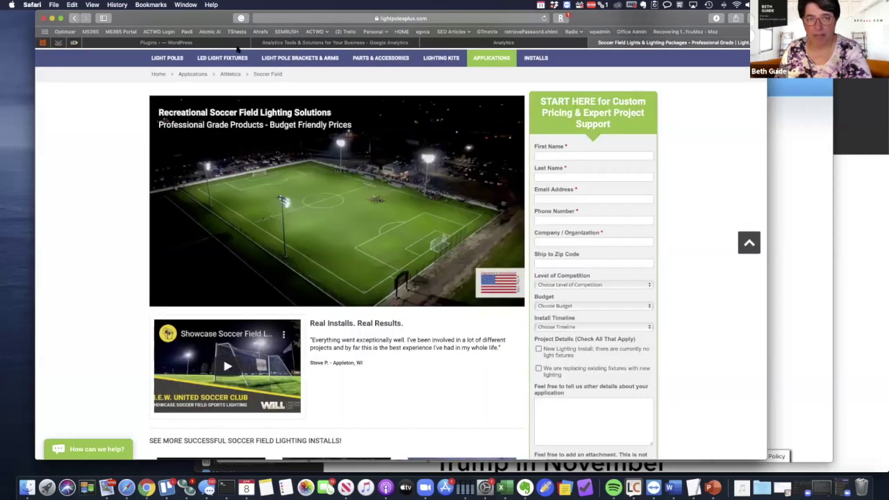
pyautogui.click(74, 18)
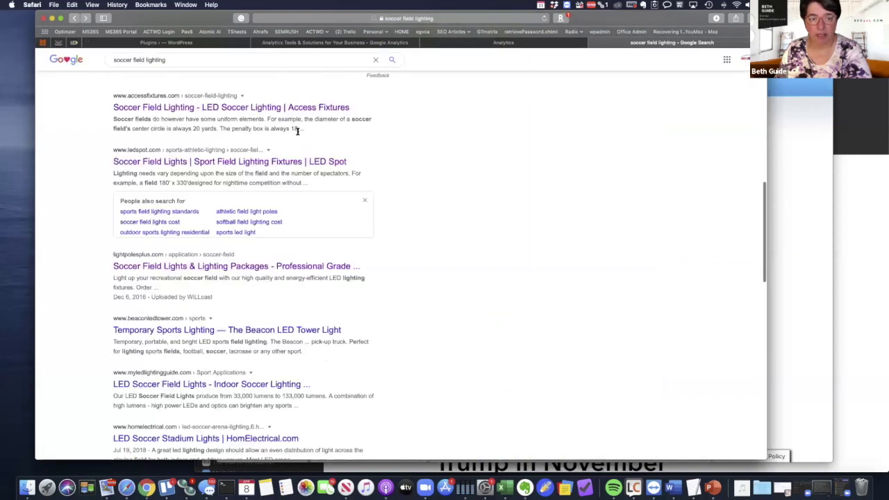
# Replace the soccer field lighting query and search Google for "light poles"
pyautogui.scroll(10, 293, 145)
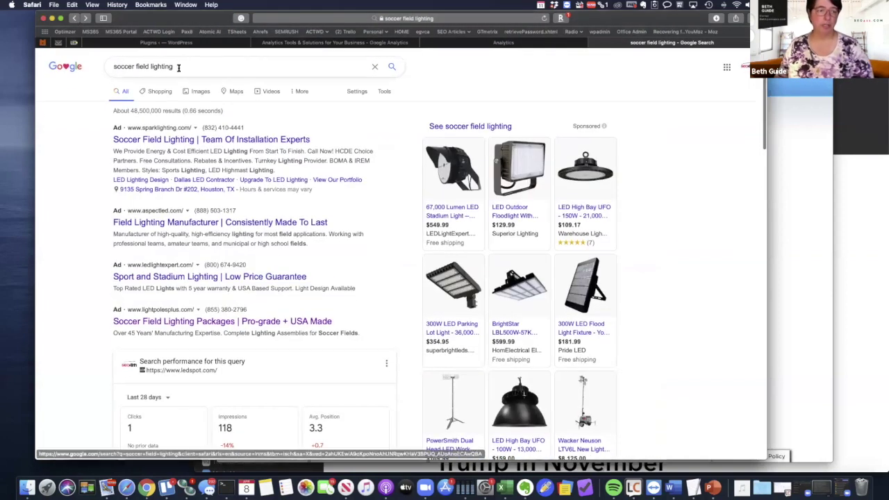
pyautogui.tripleClick(167, 66)
pyautogui.press('BackSpace')
pyautogui.write('light')
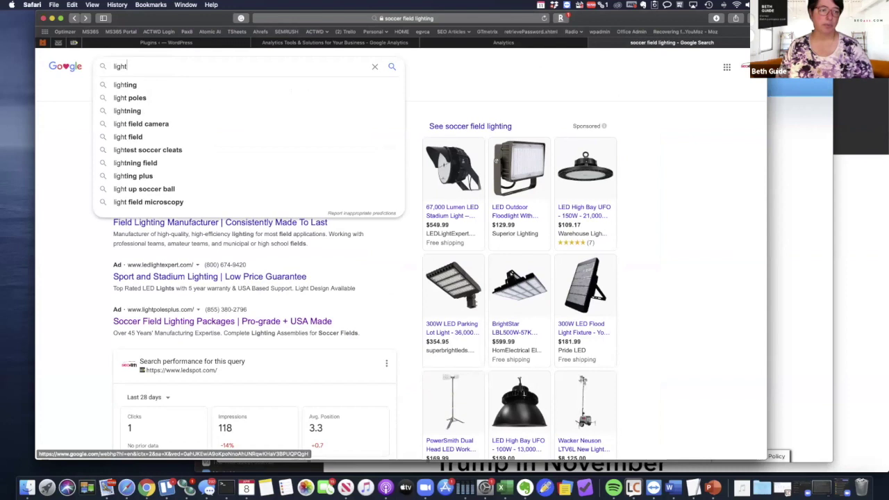
pyautogui.write(' poles')
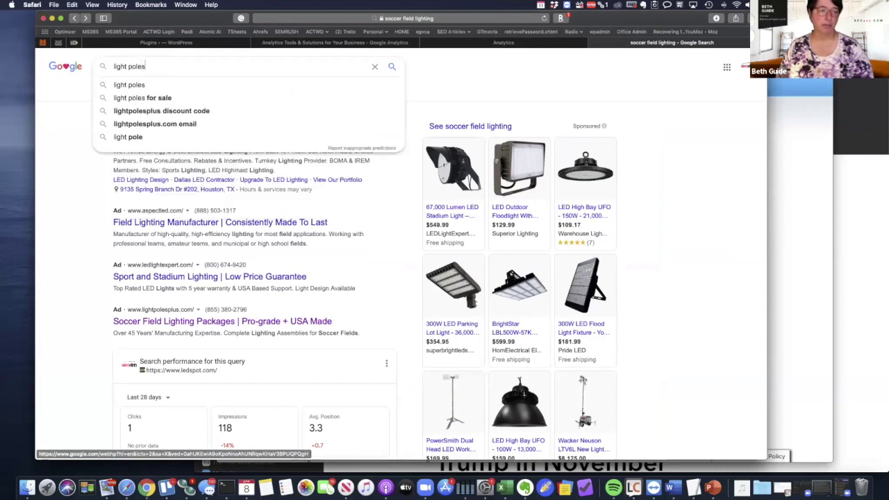
pyautogui.press('Return')
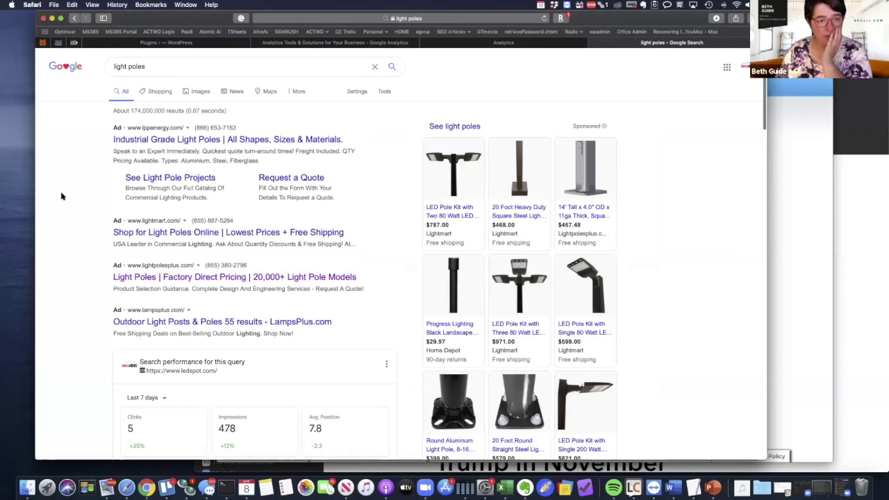
# Examine the light poles results, including ads, local businesses, images and organic listings, to compare LED Spot with competitors
pyautogui.scroll(-8, 61, 197)
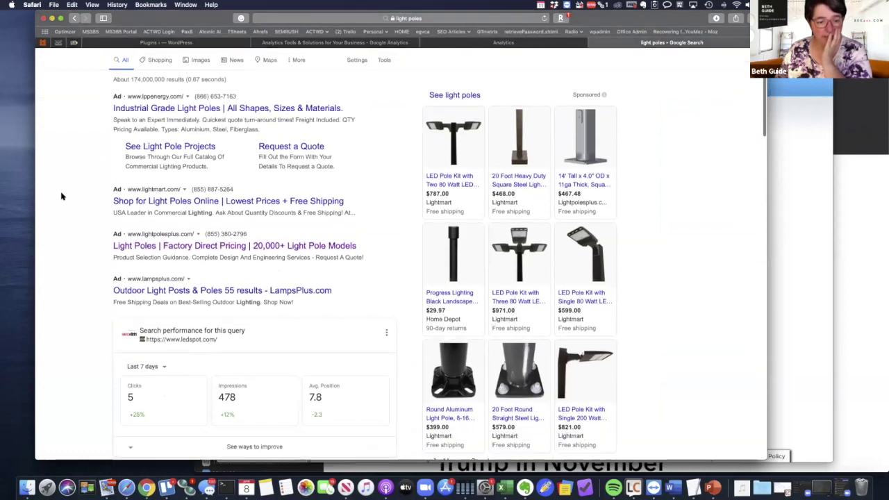
pyautogui.scroll(-4, 62, 197)
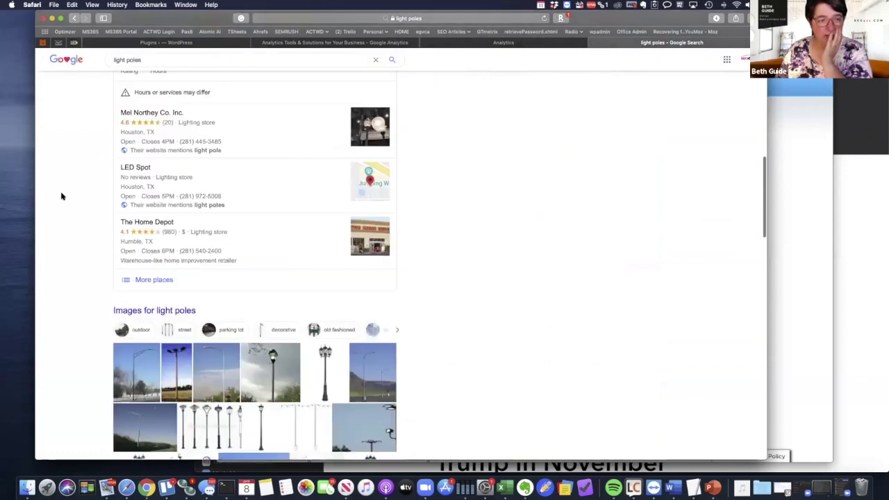
pyautogui.scroll(-3, 61, 196)
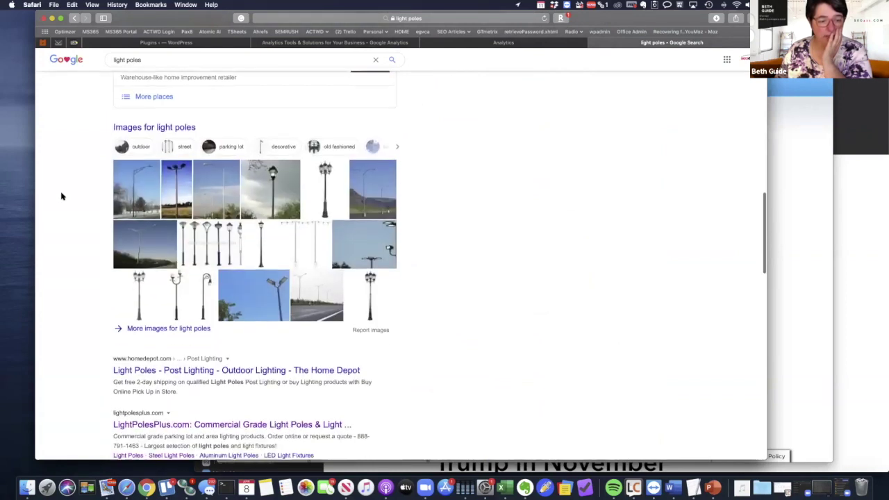
pyautogui.scroll(-4, 61, 196)
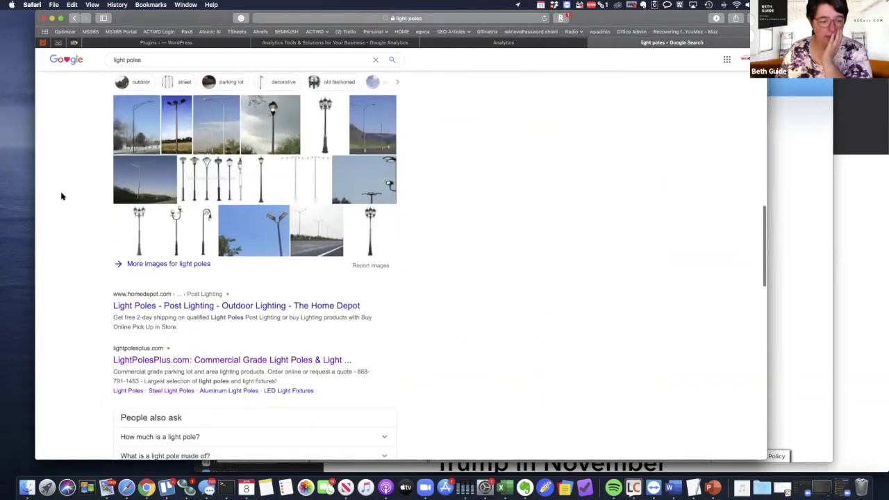
pyautogui.scroll(-5, 61, 197)
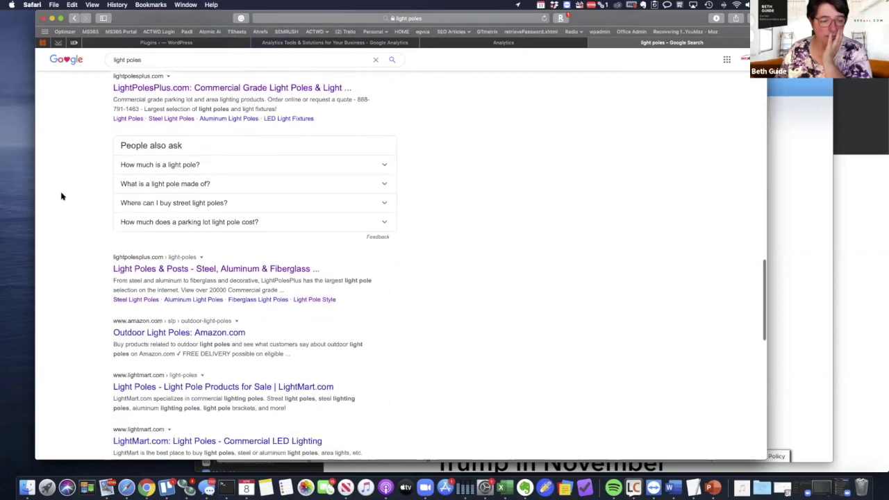
pyautogui.scroll(-2, 61, 196)
pyautogui.scroll(7, 61, 196)
pyautogui.scroll(2, 61, 196)
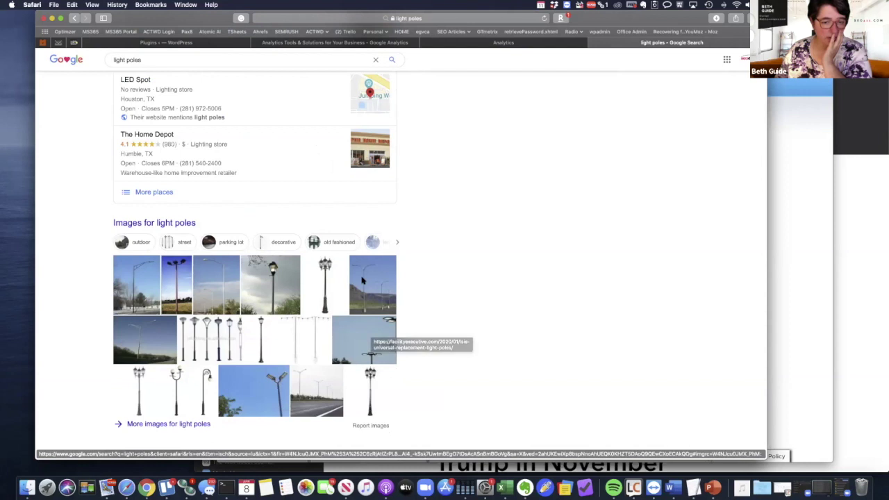
# Open LED Spot's concrete light pole image from the image results, review its details and related images, and return to the search results
pyautogui.click(176, 275)
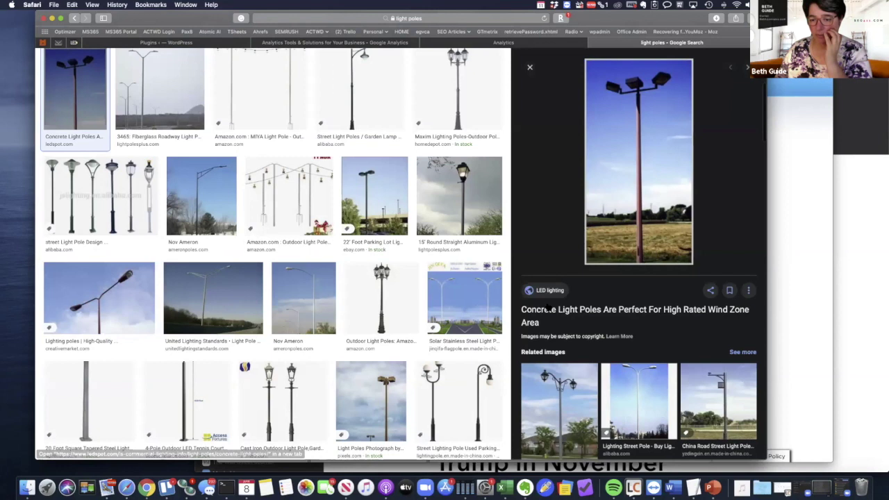
pyautogui.scroll(-5, 590, 321)
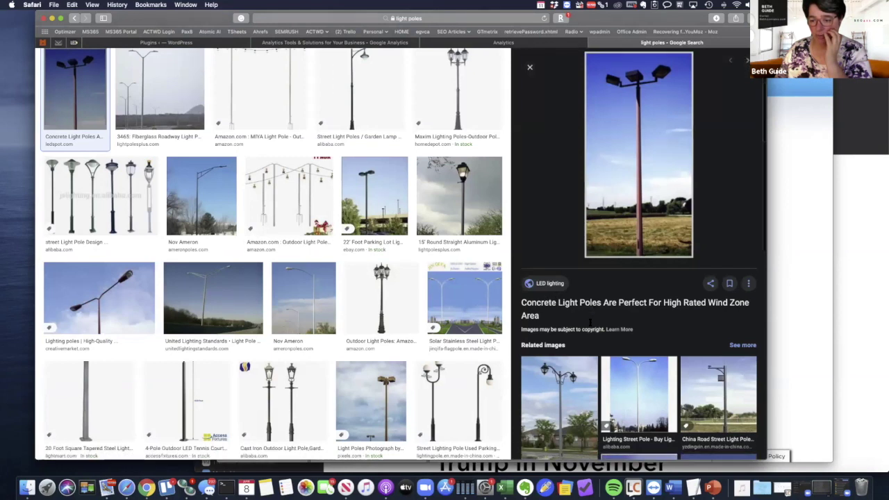
pyautogui.scroll(-8, 586, 334)
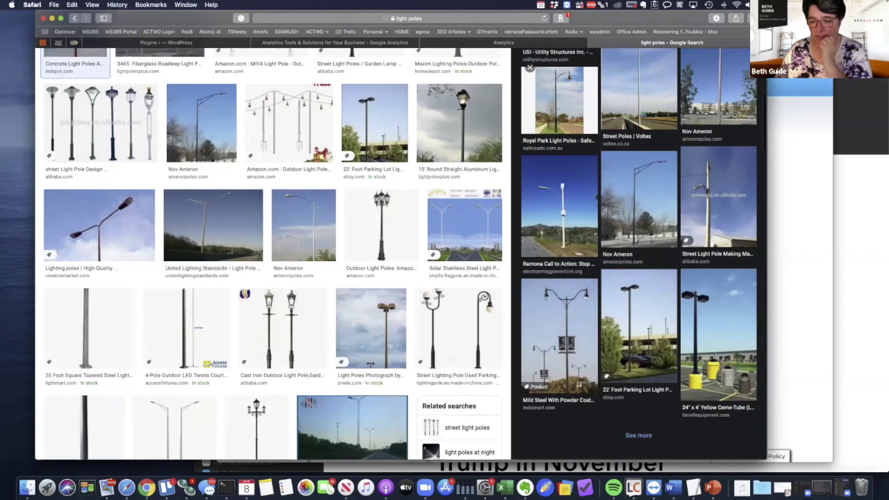
pyautogui.scroll(10, 571, 354)
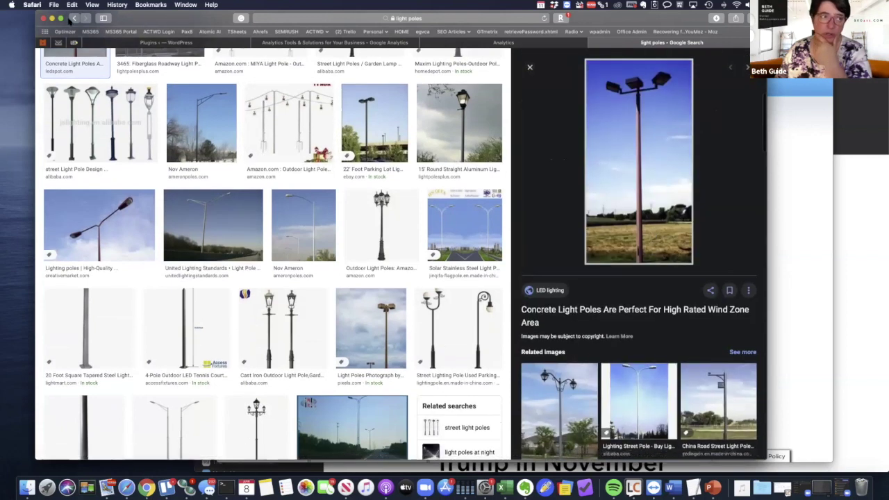
pyautogui.press('super+bracketleft')
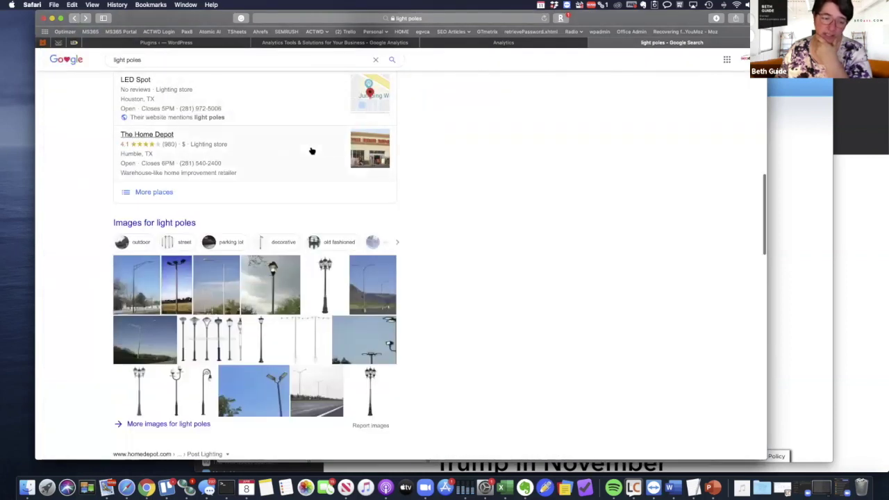
# Switch from the light poles search results back to the Analytics Home page for the LedSpot website
pyautogui.click(221, 44)
pyautogui.click(297, 44)
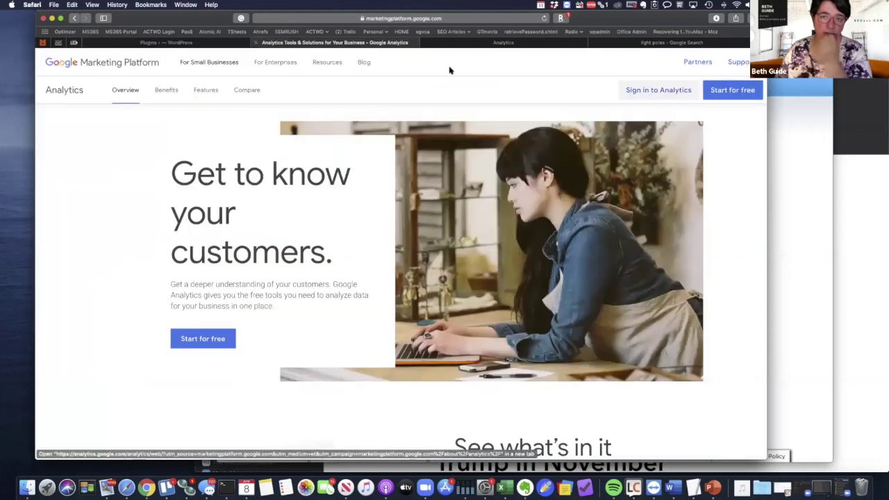
pyautogui.click(481, 45)
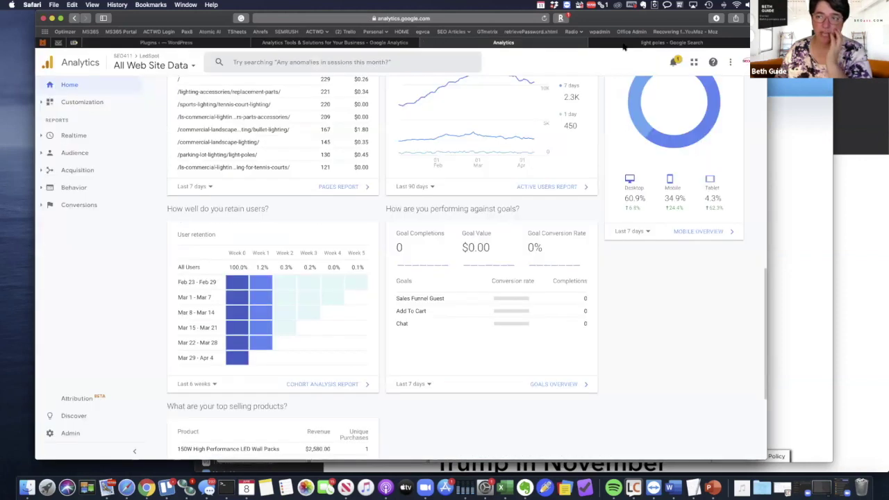
pyautogui.click(624, 44)
pyautogui.click(548, 44)
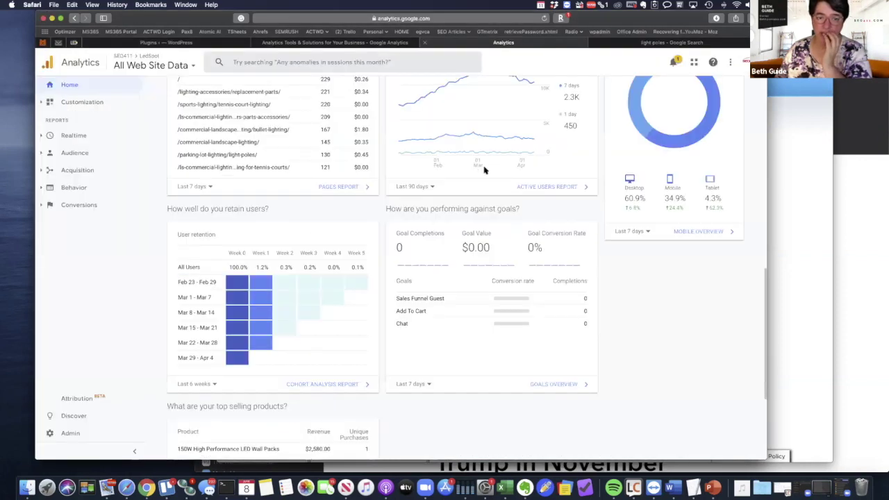
pyautogui.click(626, 44)
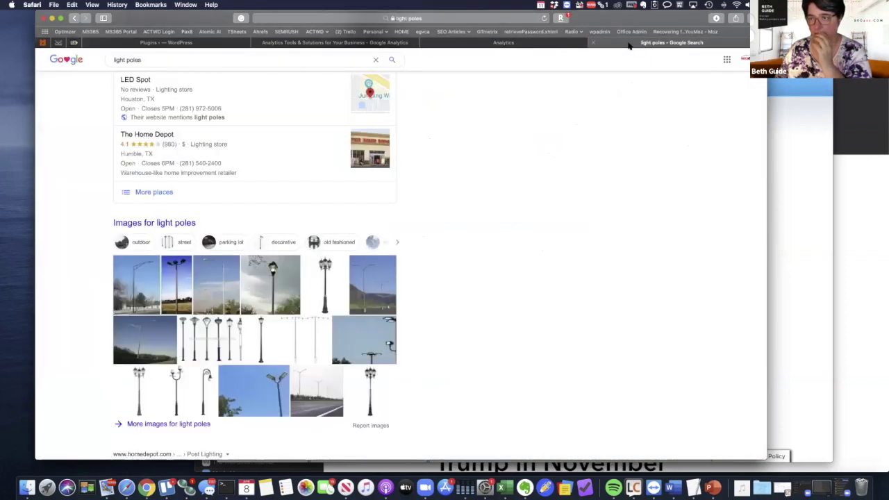
pyautogui.click(548, 45)
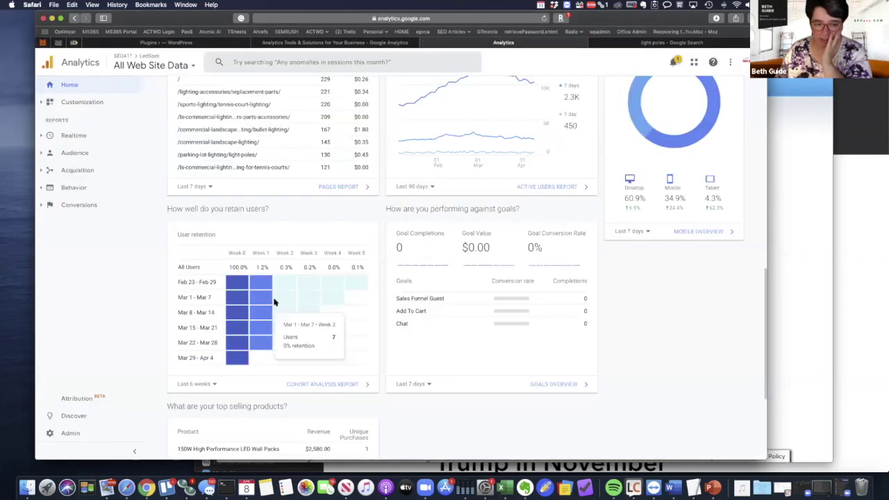
# Set the date range of the Home card on which pages users visit to the last 28 days
pyautogui.scroll(-3, 272, 295)
pyautogui.scroll(3, 271, 285)
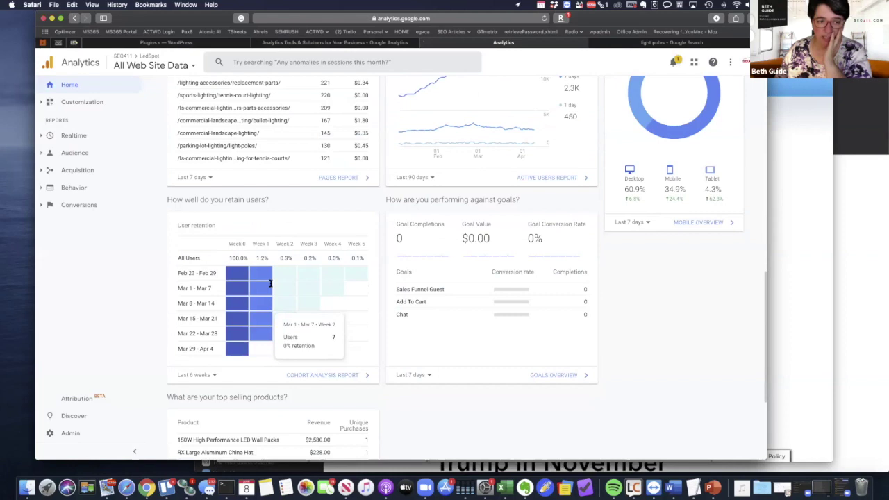
pyautogui.scroll(3, 271, 283)
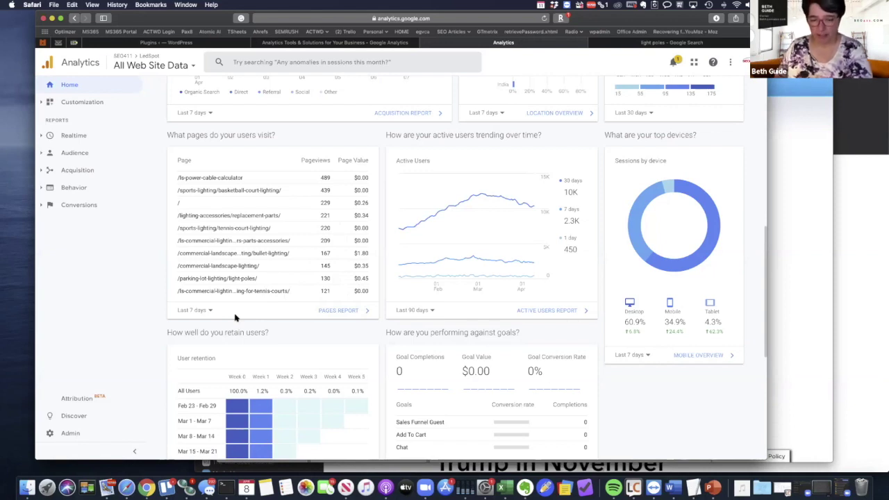
pyautogui.click(210, 312)
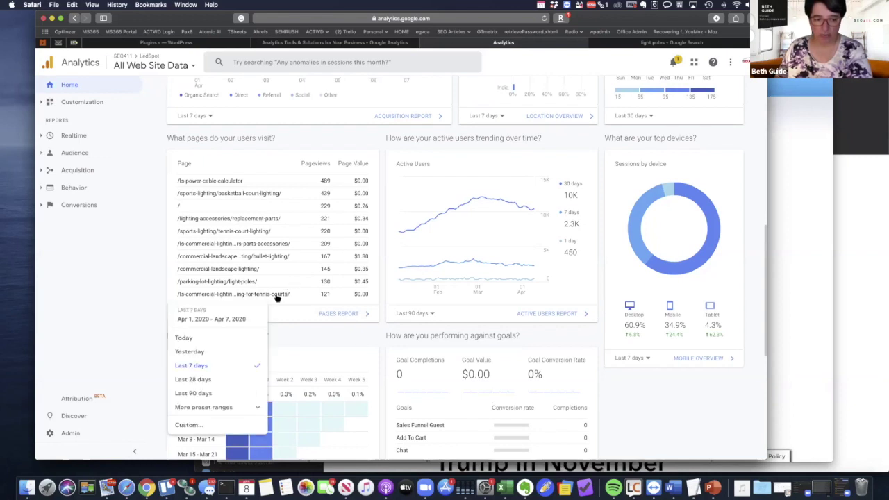
pyautogui.click(193, 380)
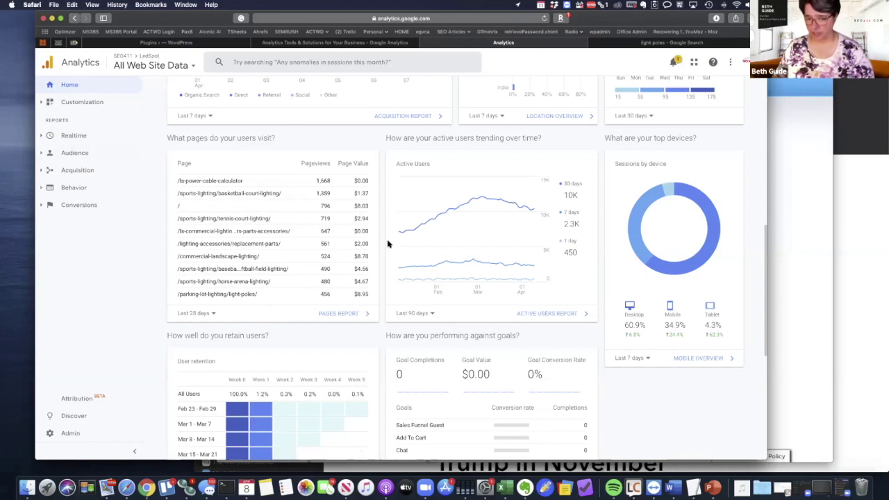
# Review the Home cards once more and open the Overview report of the Audience section
pyautogui.scroll(-5, 388, 243)
pyautogui.scroll(10, 387, 243)
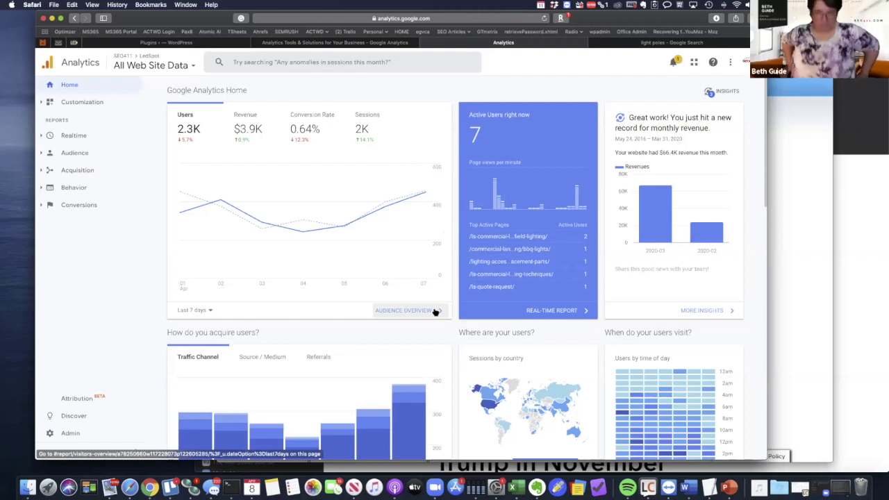
pyautogui.scroll(-10, 435, 311)
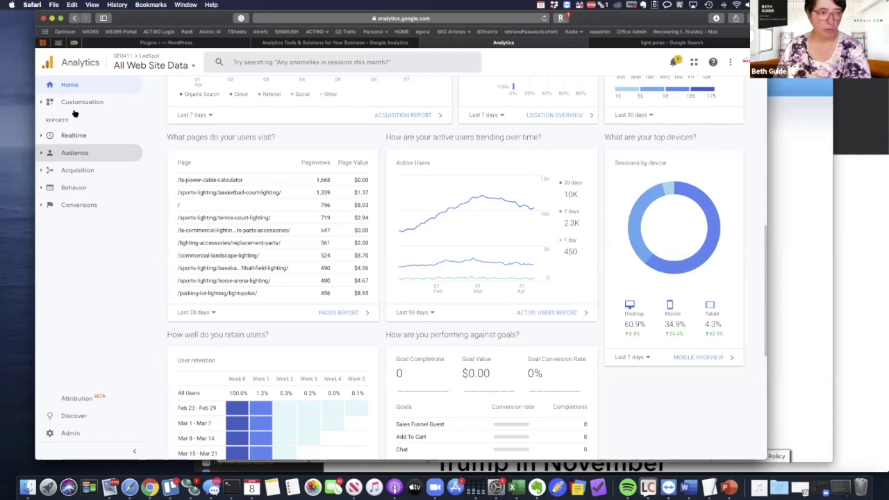
pyautogui.click(62, 154)
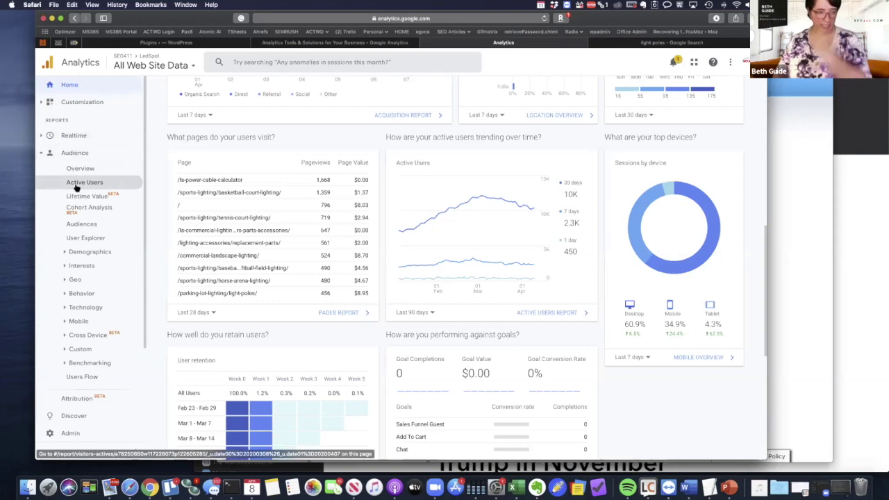
pyautogui.click(75, 157)
pyautogui.click(74, 156)
pyautogui.click(77, 171)
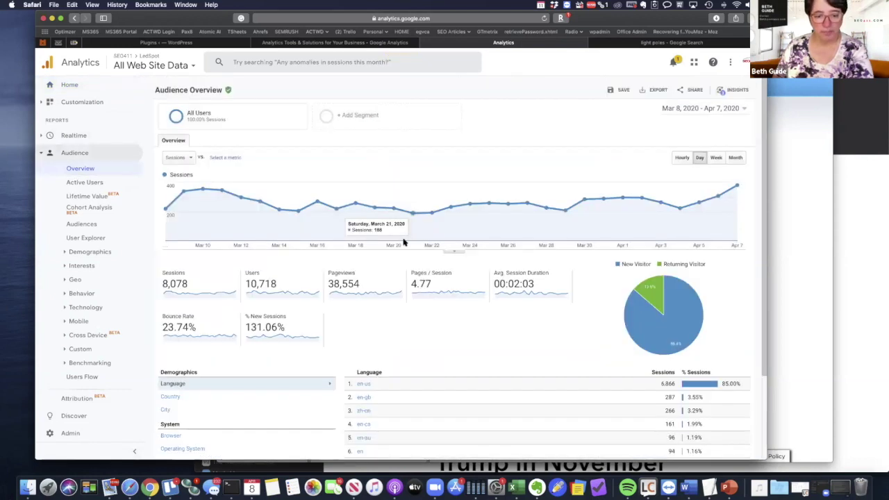
# Open the Active Users report and temporarily add the 14 Day Active Users series for comparison with 1 Day Active Users
pyautogui.scroll(-2, 404, 242)
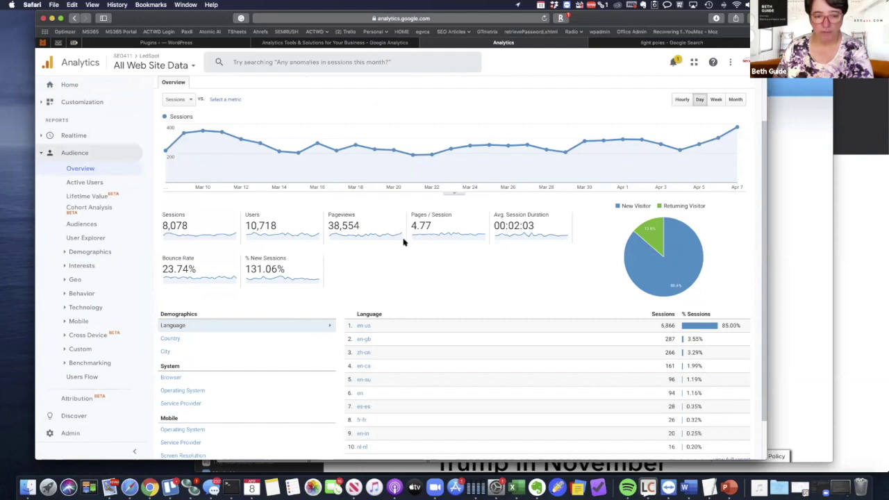
pyautogui.scroll(-2, 403, 242)
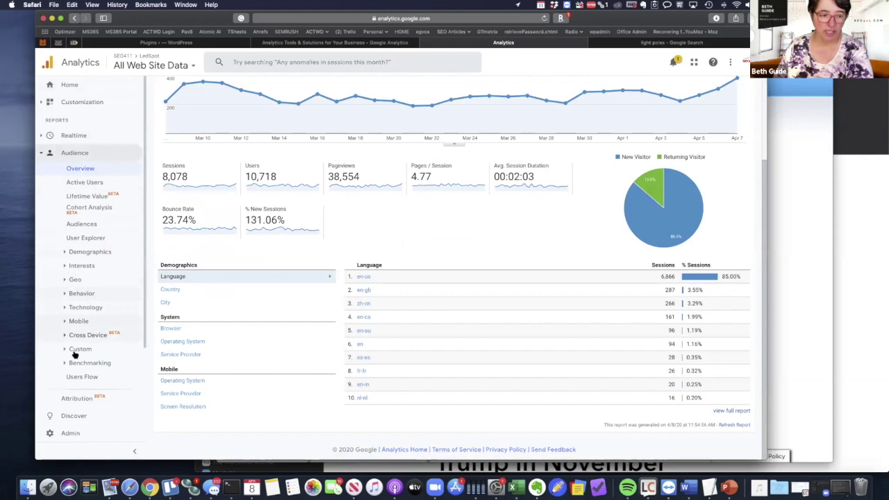
pyautogui.click(85, 182)
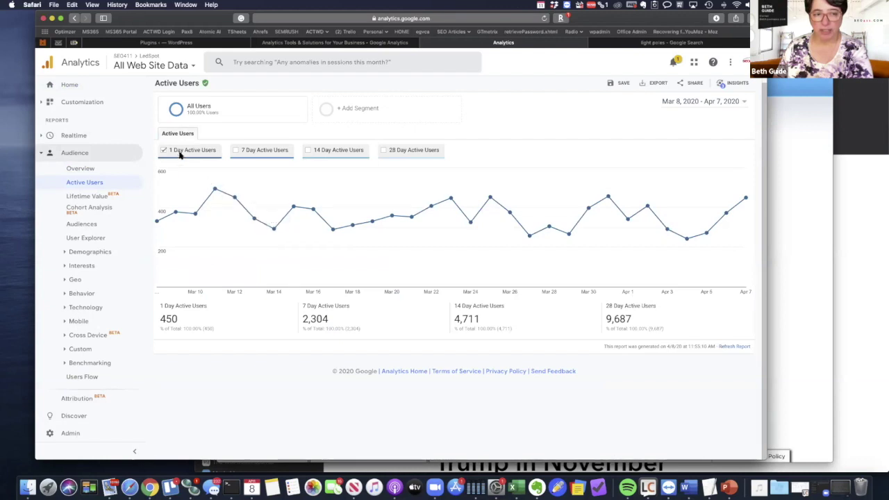
pyautogui.click(308, 150)
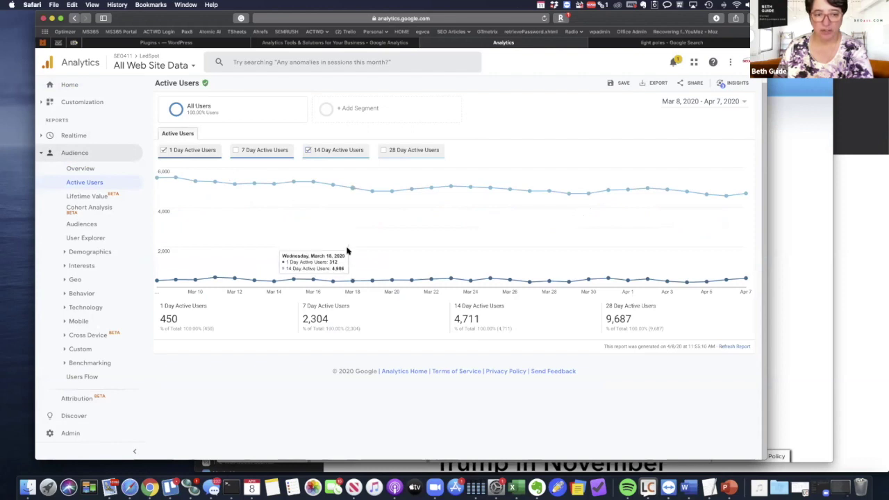
pyautogui.click(308, 151)
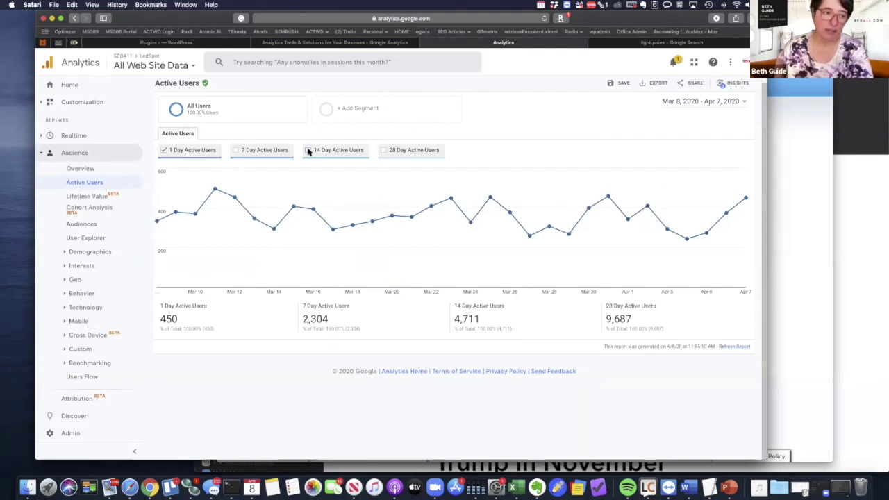
# Open the Lifetime Value report and examine its revenue per user chart and acquisition channel table
pyautogui.click(136, 198)
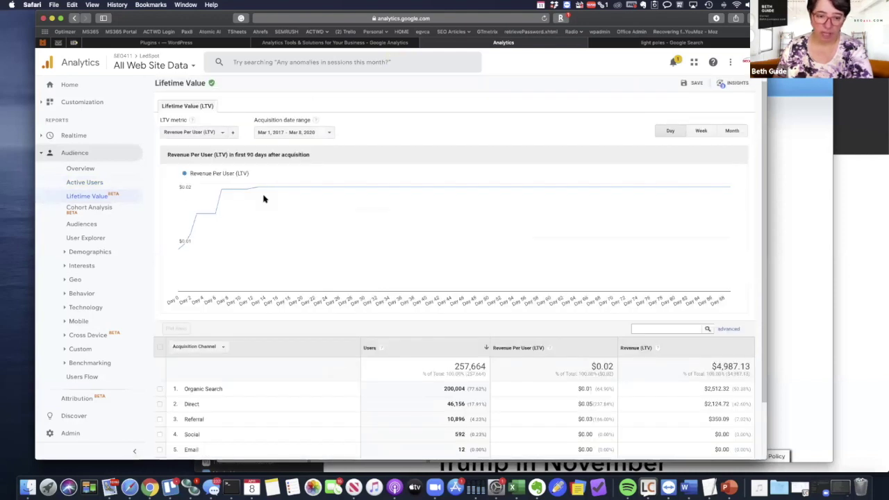
pyautogui.scroll(-1, 357, 245)
pyautogui.scroll(-1, 361, 263)
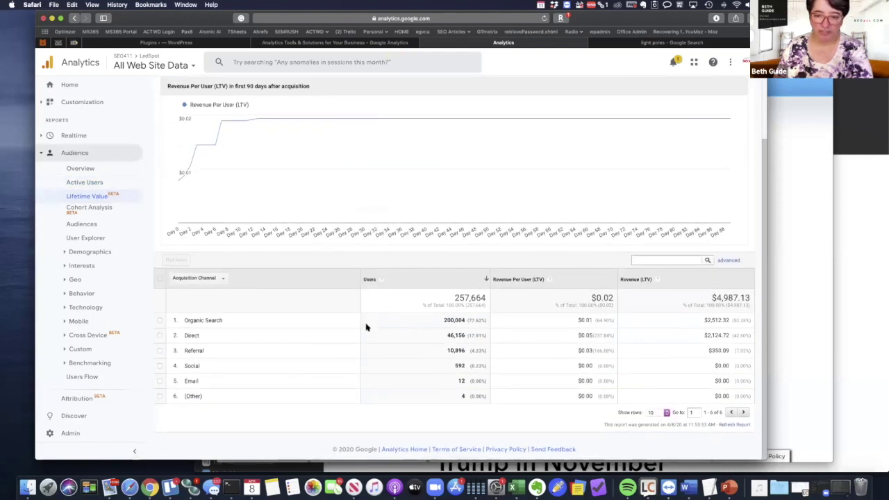
pyautogui.scroll(1, 367, 323)
pyautogui.scroll(1, 367, 323)
pyautogui.moveTo(288, 242)
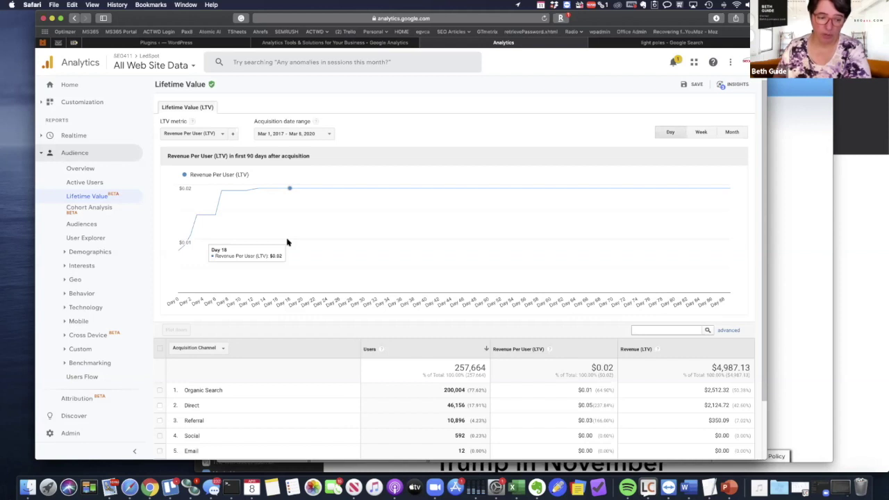
pyautogui.scroll(-2, 287, 241)
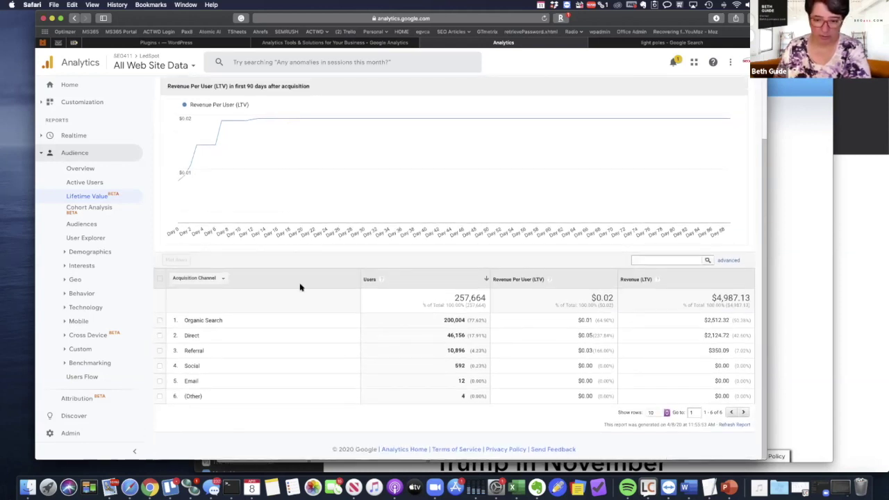
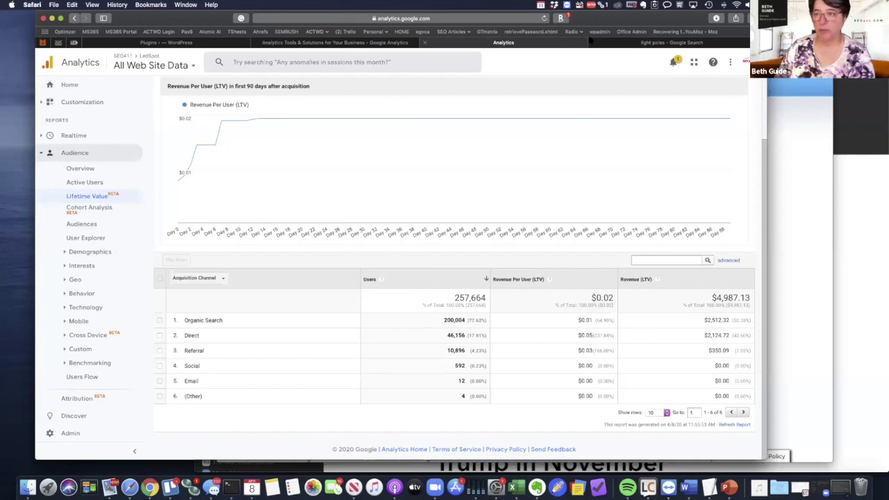
# Check the Lifetime Value report's acquisition date range without changing it, and review the channel table again
pyautogui.scroll(2, 671, 139)
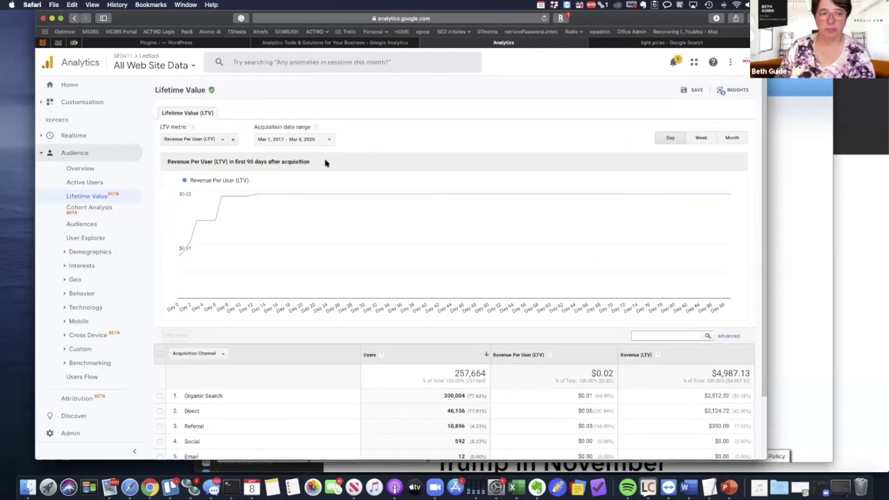
pyautogui.scroll(-1, 326, 164)
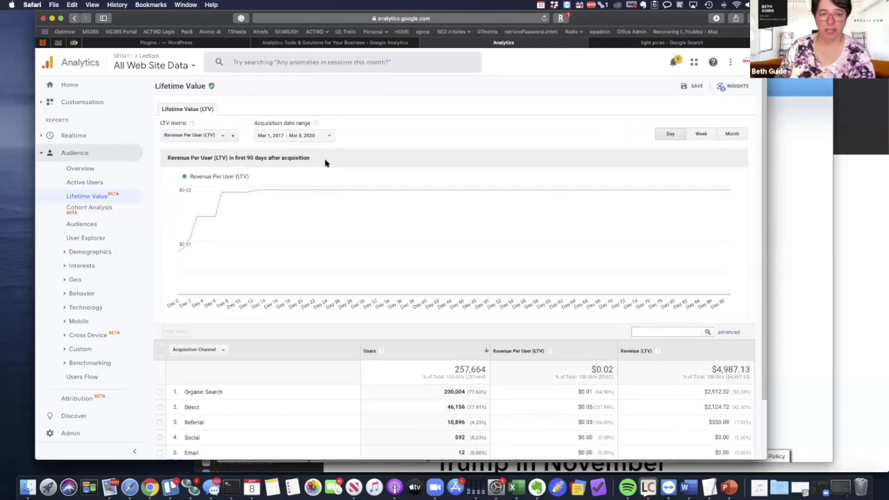
pyautogui.click(297, 136)
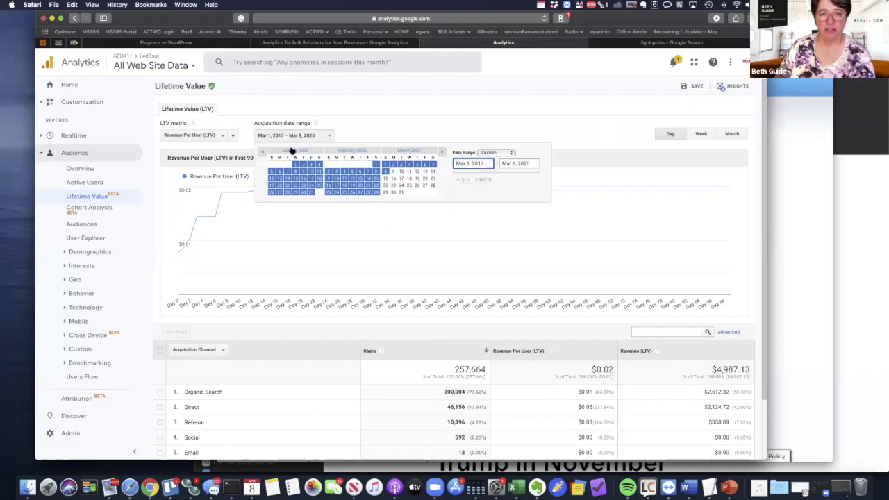
pyautogui.click(359, 121)
pyautogui.scroll(-1, 325, 217)
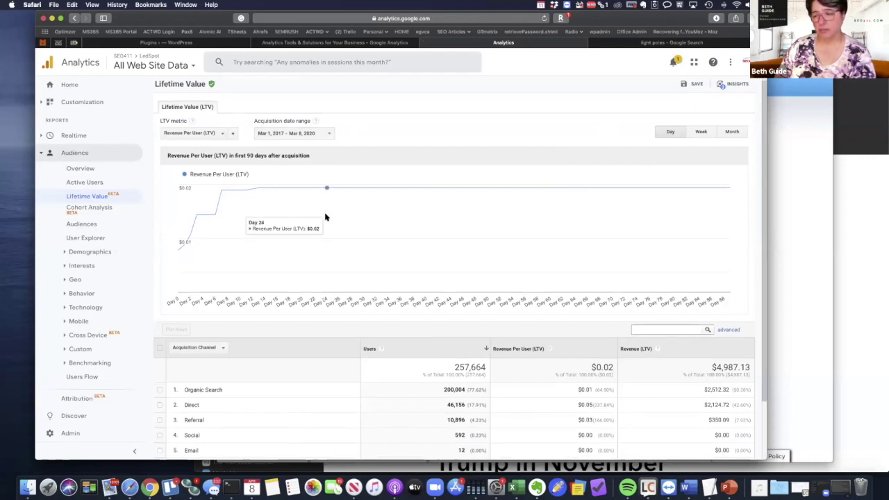
pyautogui.scroll(-3, 325, 217)
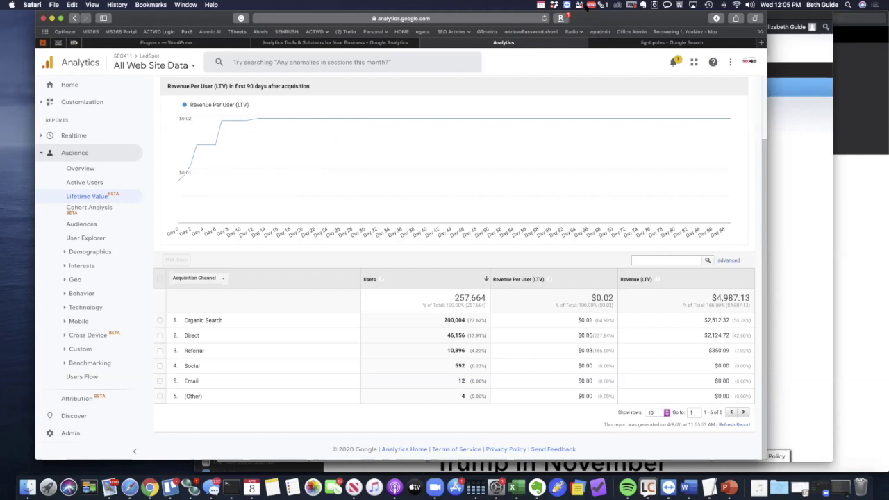
# Reposition the Analytics browser window and increase its height to fit the full acquisition channel table
pyautogui.click(580, 5)
pyautogui.click(583, 4)
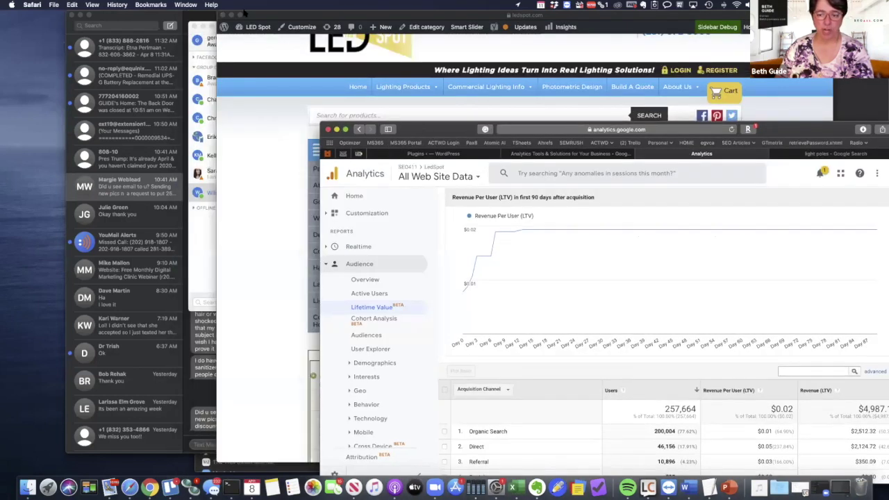
pyautogui.moveTo(479, 162); pyautogui.dragTo(324, 61)
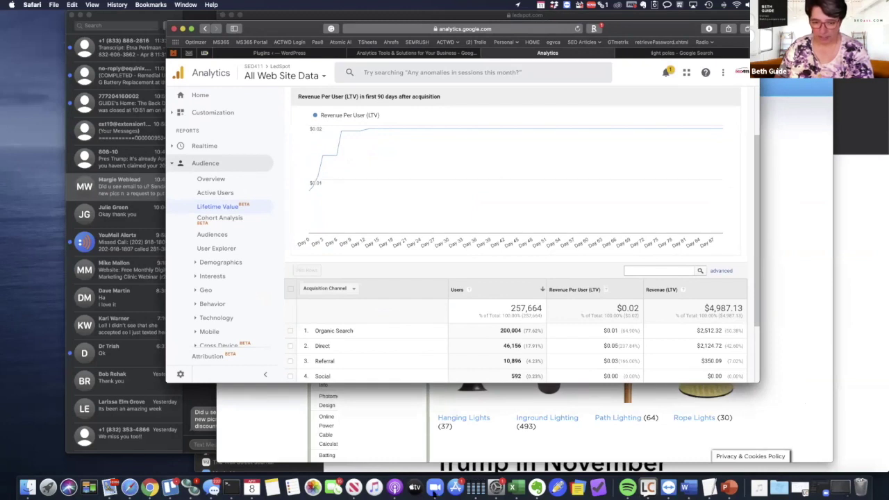
pyautogui.moveTo(441, 383); pyautogui.dragTo(437, 478)
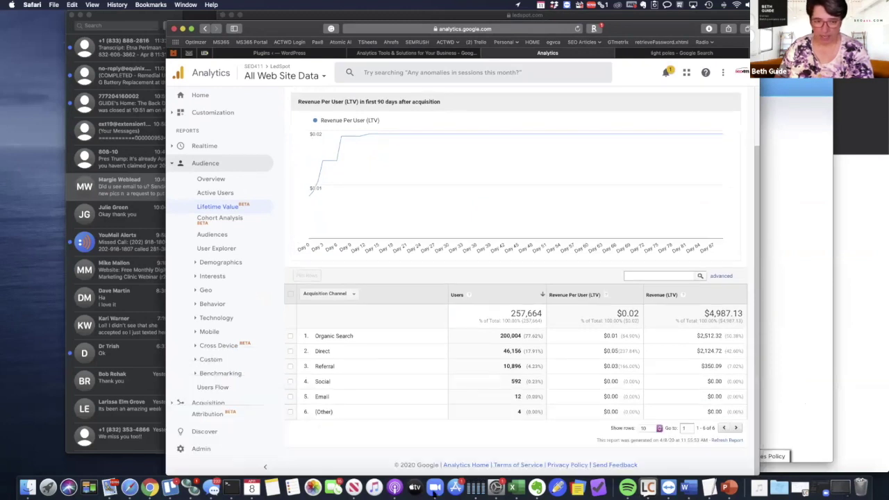
# View the Cohort Analysis report's user retention data, followed by the Audiences report
pyautogui.click(212, 219)
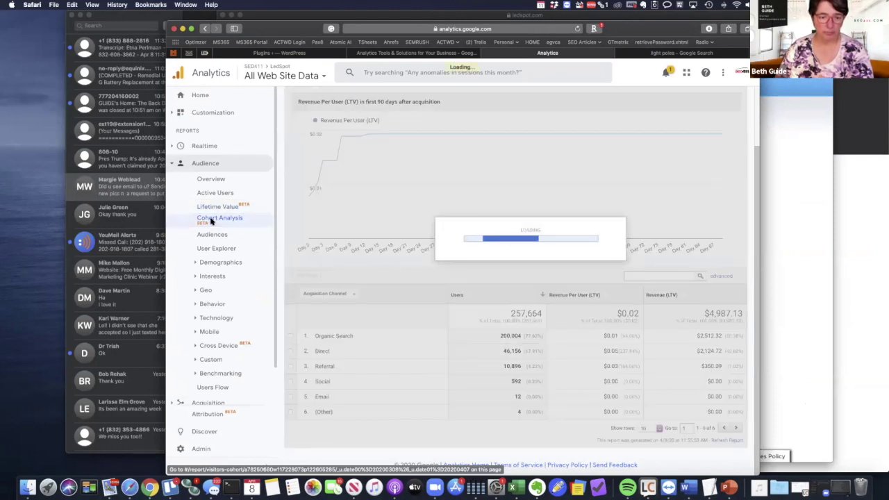
pyautogui.scroll(-2, 284, 237)
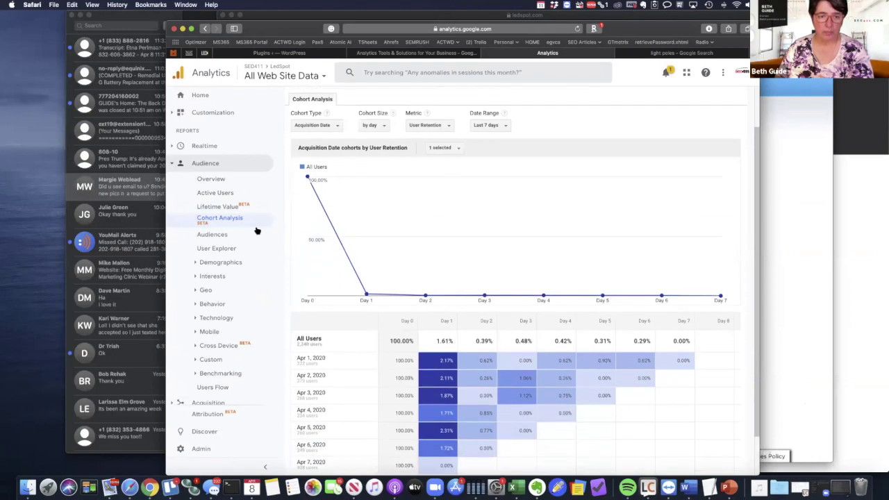
pyautogui.click(220, 234)
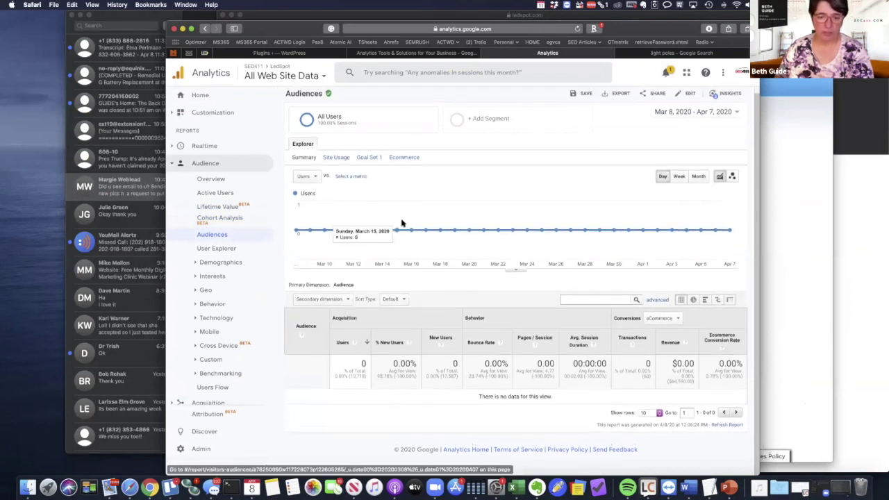
# View the Demographics overview for age and gender, followed by the Interests overview
pyautogui.click(207, 265)
pyautogui.click(230, 277)
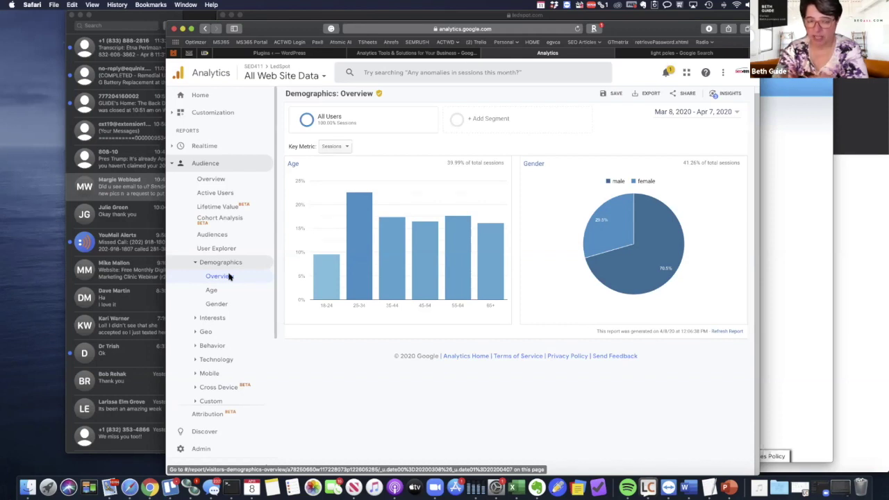
pyautogui.click(223, 319)
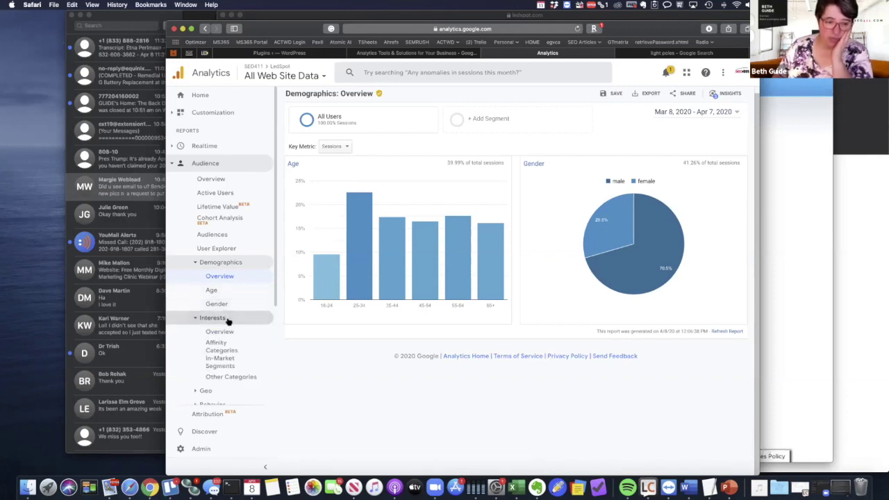
pyautogui.scroll(-3, 228, 314)
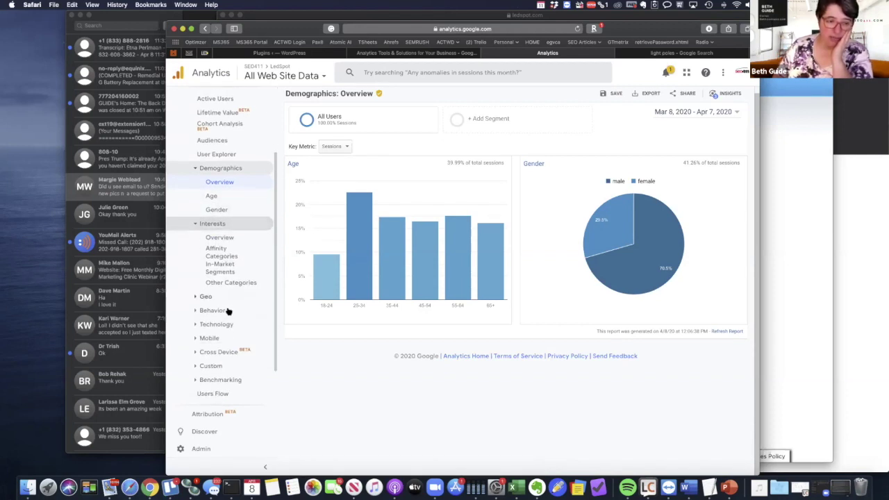
pyautogui.click(230, 236)
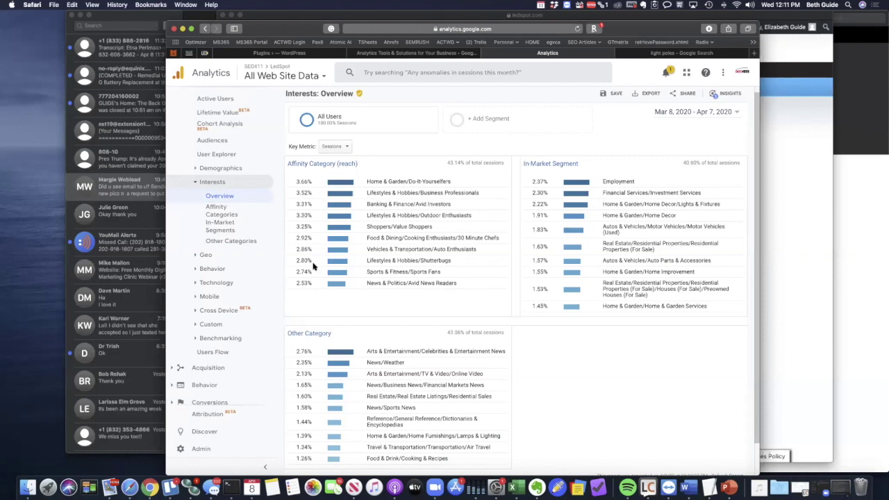
pyautogui.click(196, 171)
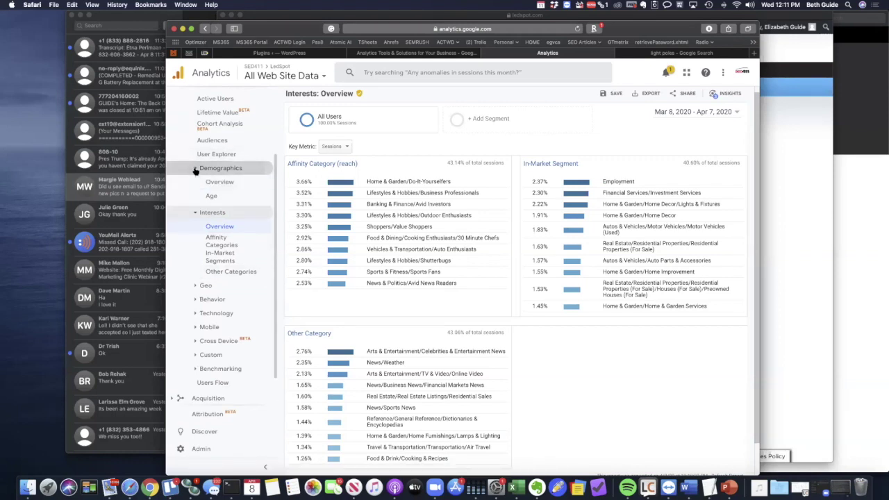
pyautogui.click(208, 227)
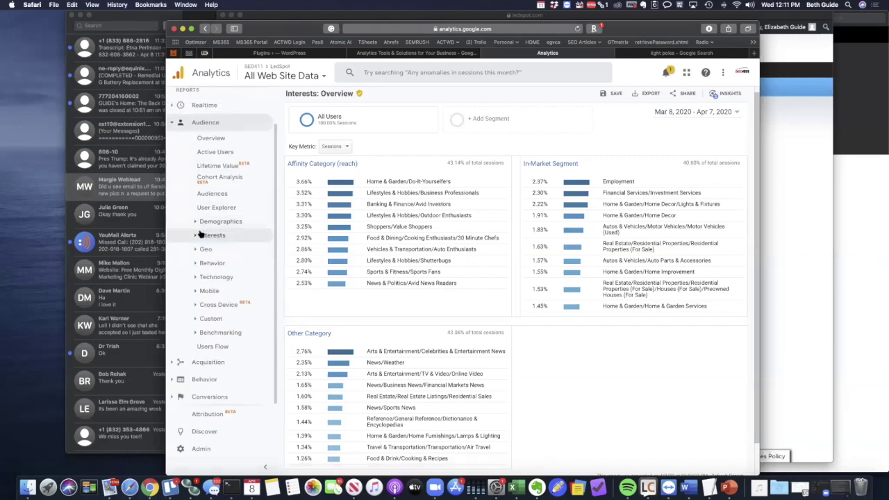
pyautogui.click(206, 224)
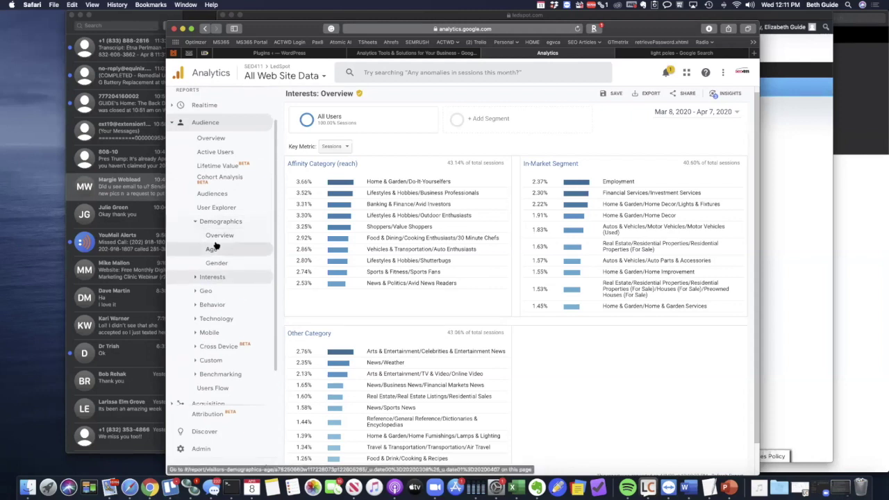
pyautogui.scroll(-1, 201, 240)
pyautogui.click(199, 246)
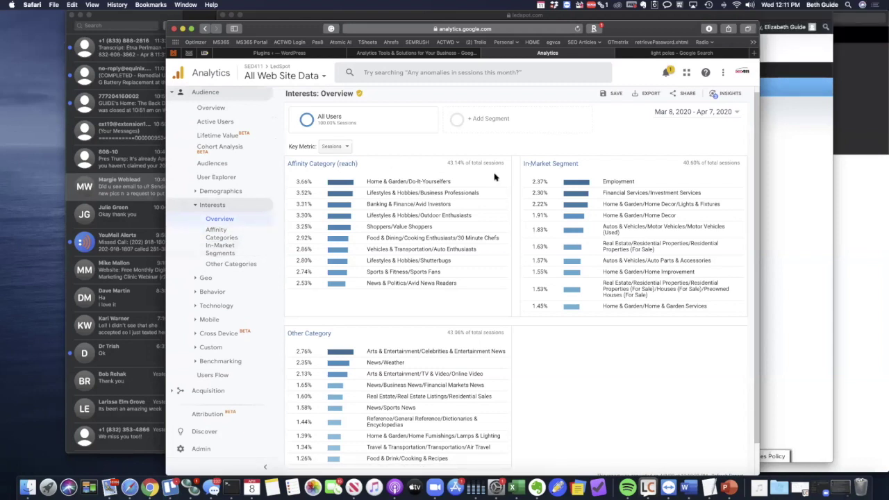
# Open the In-Market Segments report from the Interests overview and examine the sessions and revenue of each segment
pyautogui.click(545, 165)
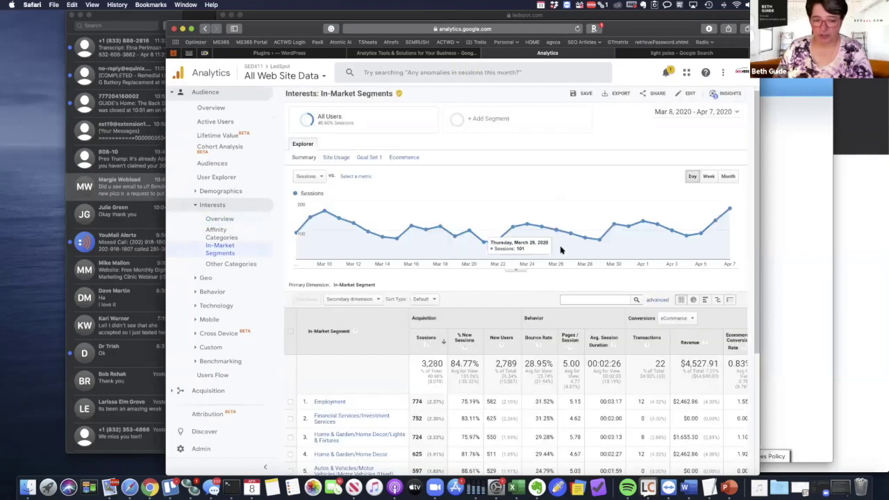
pyautogui.scroll(-5, 561, 250)
pyautogui.scroll(-1, 561, 250)
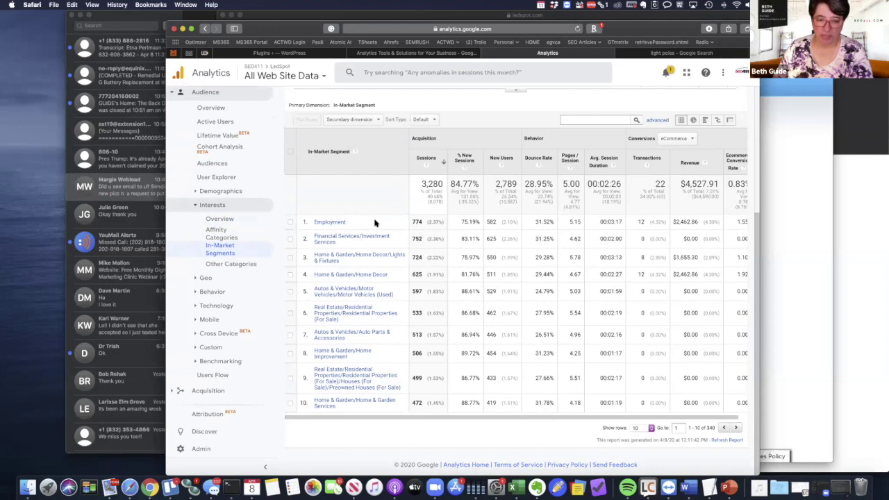
pyautogui.scroll(5, 374, 223)
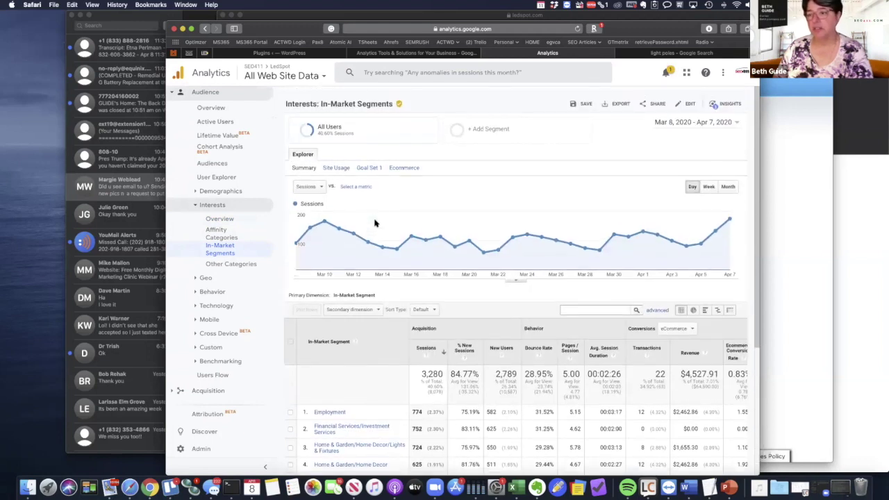
pyautogui.scroll(-3, 557, 136)
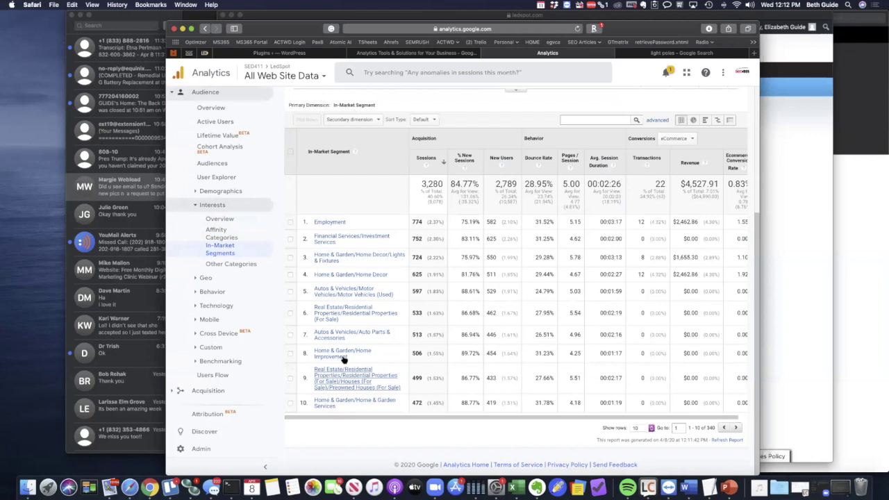
pyautogui.scroll(1, 343, 359)
pyautogui.scroll(1, 342, 375)
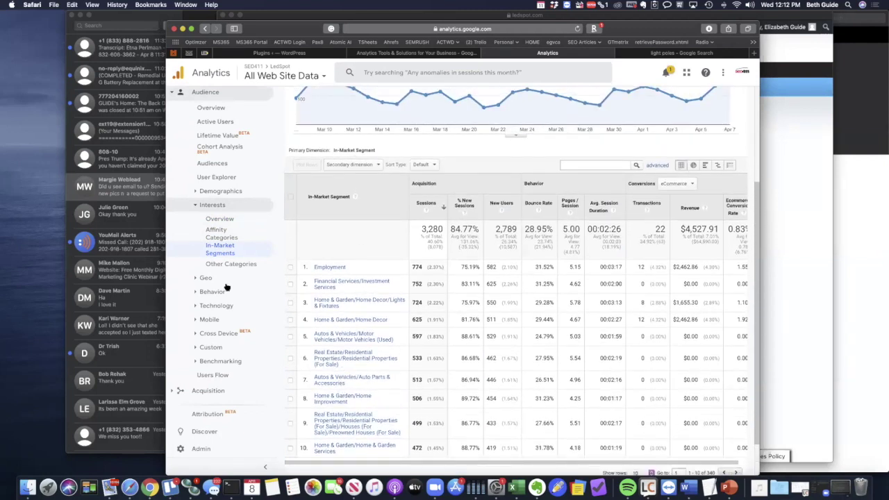
# View the Geo Language report's sessions and revenue per language, followed by the New vs Returning report
pyautogui.click(203, 278)
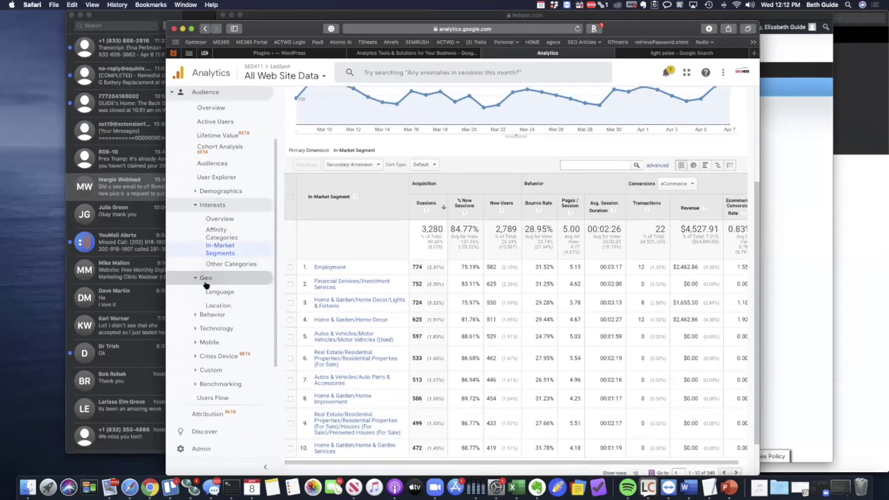
pyautogui.click(198, 250)
pyautogui.click(197, 250)
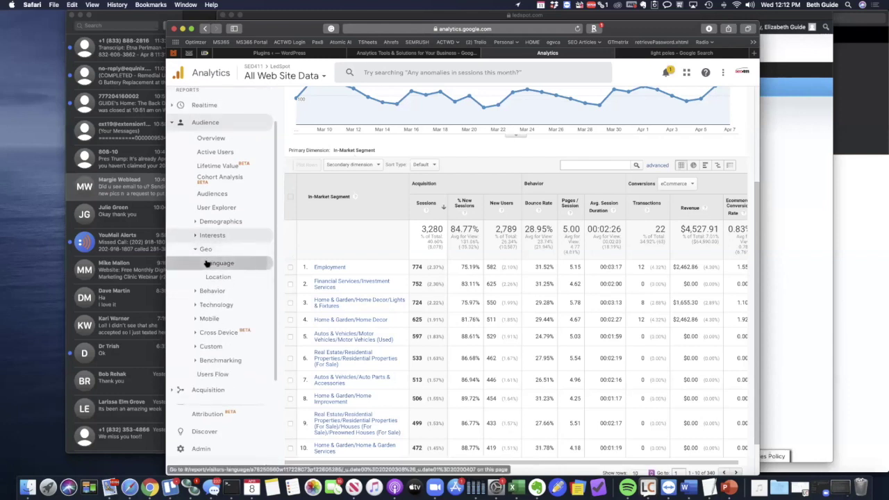
pyautogui.click(216, 261)
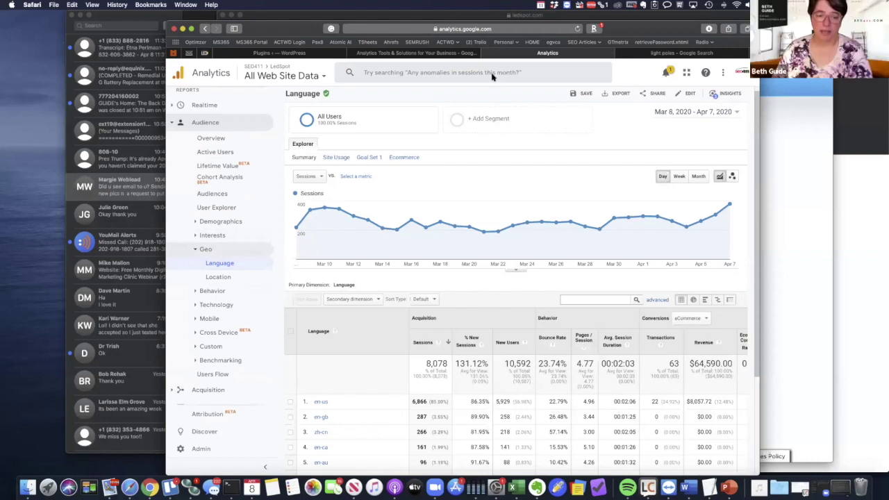
pyautogui.scroll(-1, 440, 299)
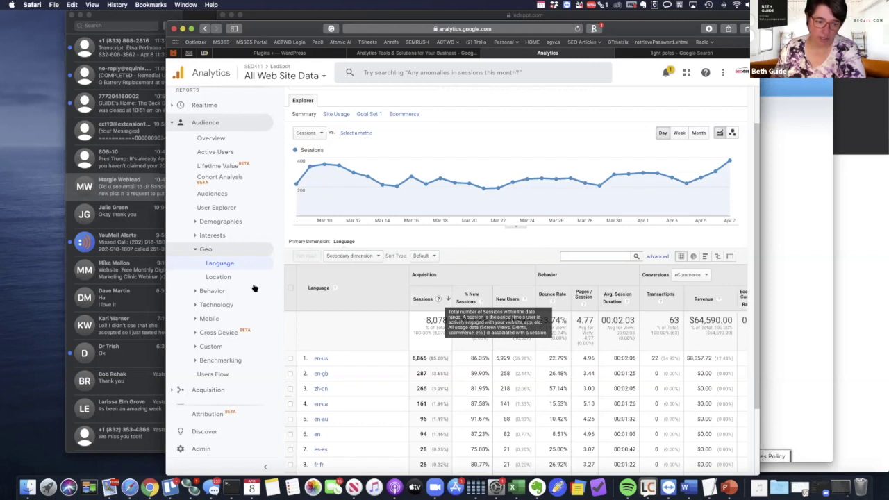
pyautogui.click(209, 292)
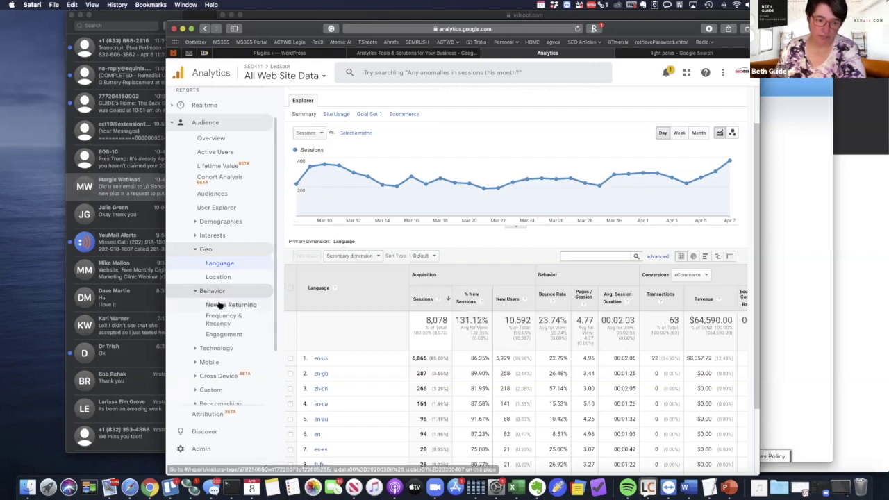
pyautogui.click(209, 305)
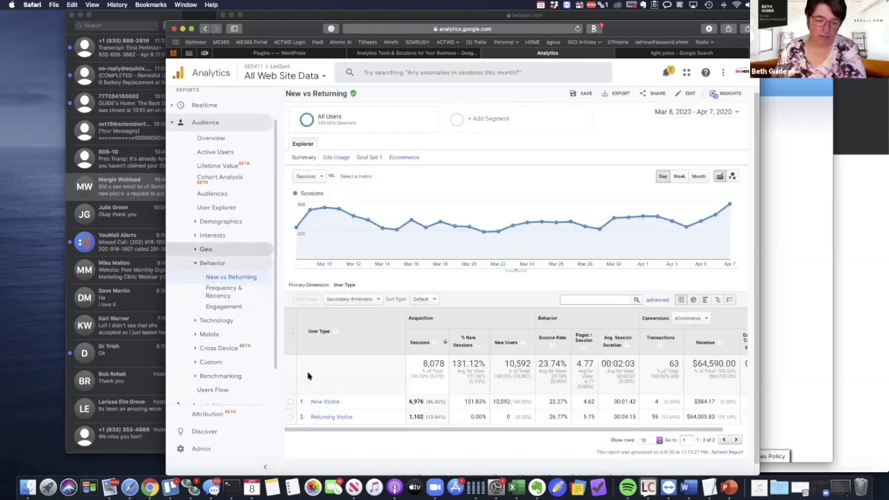
# Open the Geo Location report and examine the map and each country's sessions, transactions and revenue
pyautogui.click(205, 248)
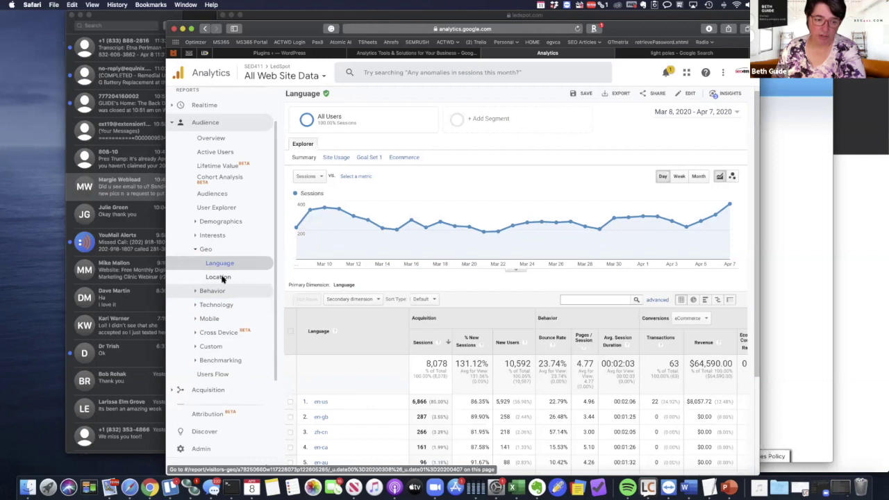
pyautogui.click(221, 277)
pyautogui.scroll(-1, 388, 248)
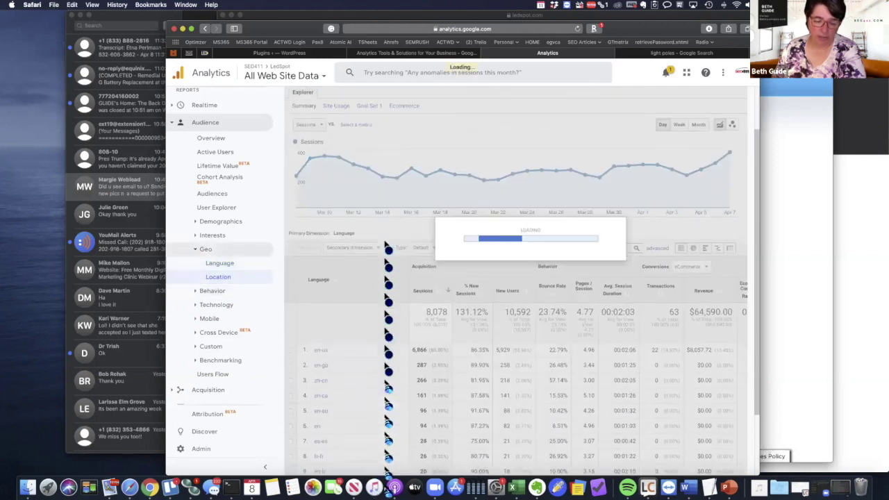
pyautogui.scroll(-5, 388, 292)
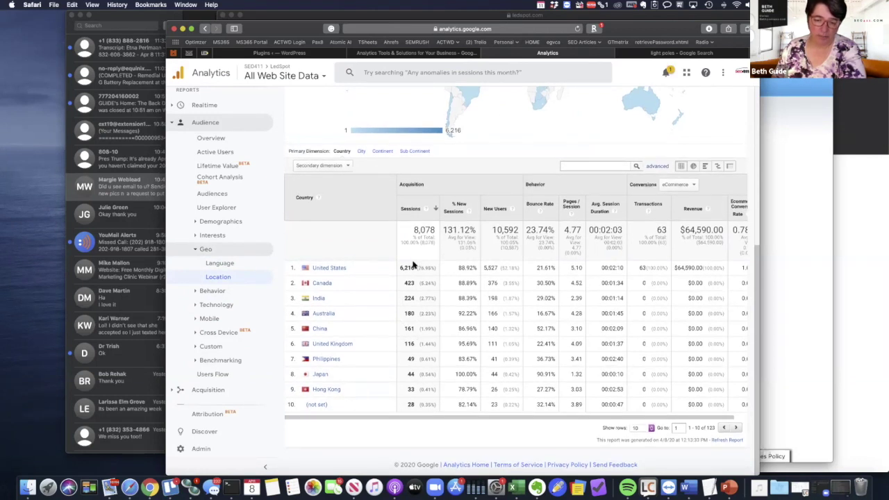
pyautogui.scroll(2, 413, 264)
pyautogui.scroll(3, 412, 264)
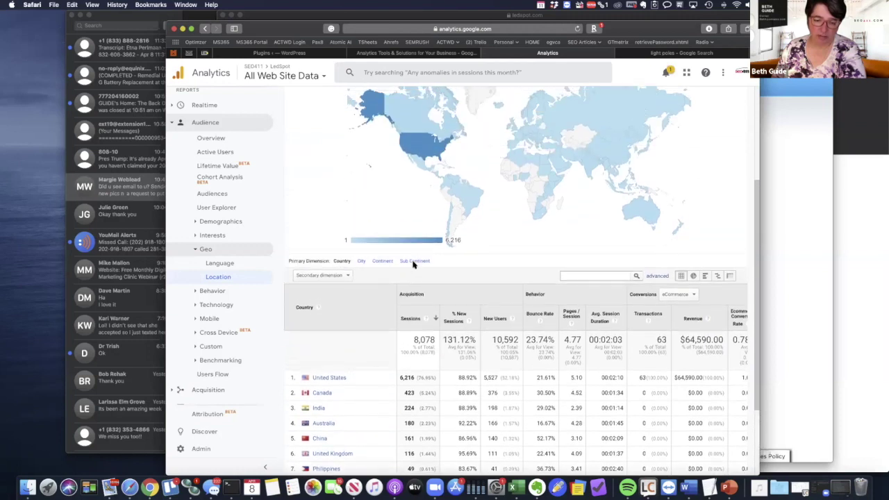
pyautogui.scroll(-5, 368, 308)
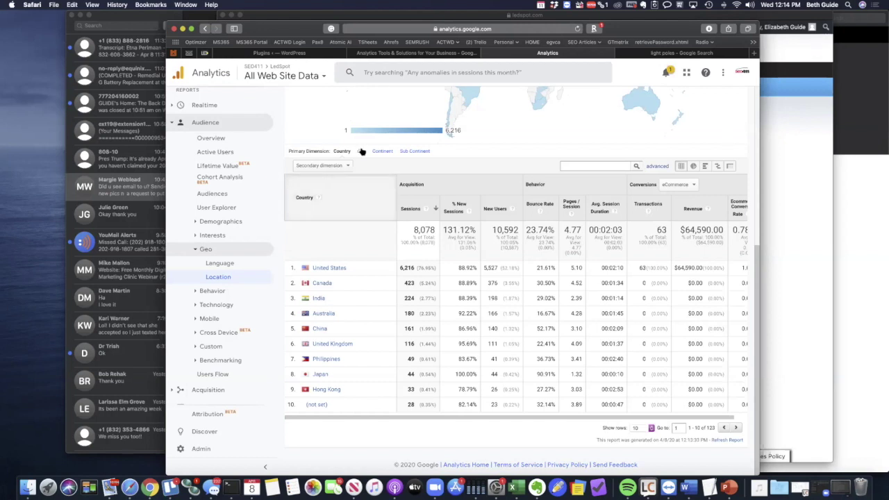
# Open the Other Categories report under Interests and review the ten listed categories' sessions and revenue
pyautogui.click(208, 235)
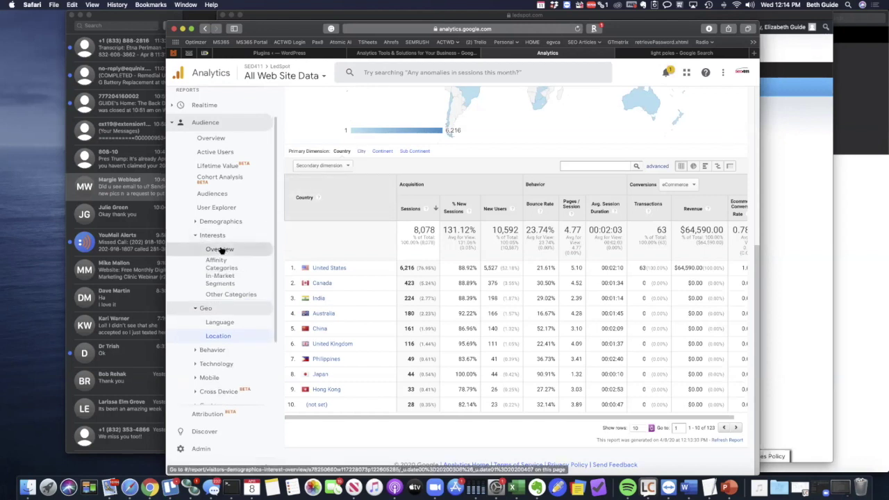
pyautogui.click(214, 298)
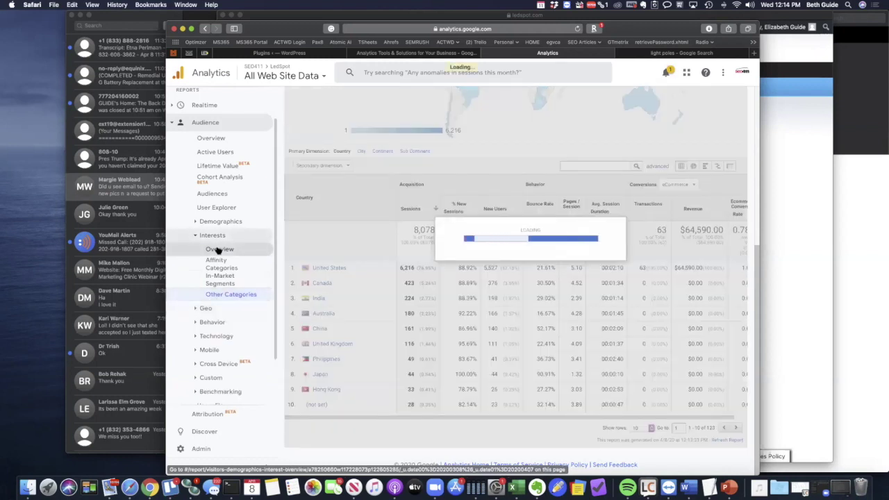
pyautogui.scroll(-5, 352, 354)
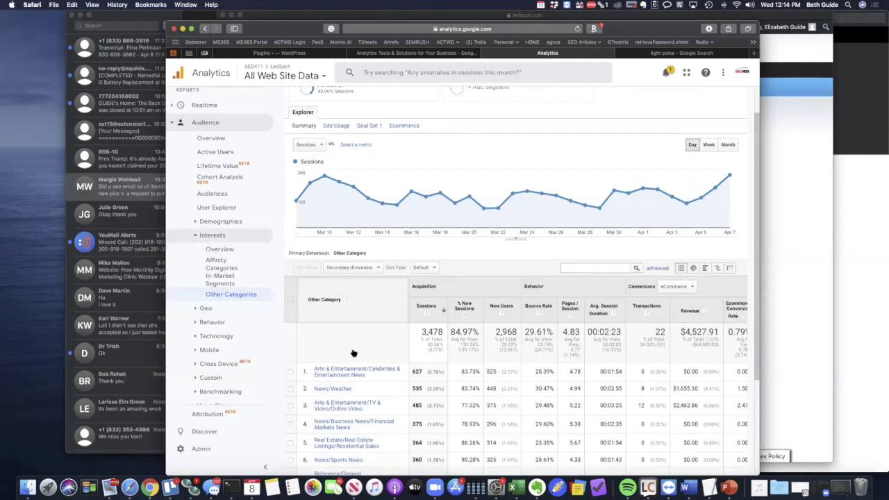
pyautogui.scroll(-1, 352, 354)
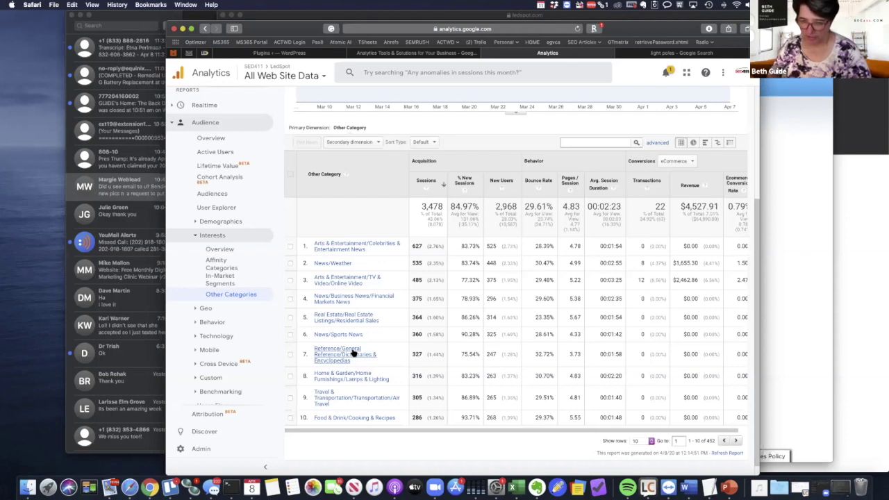
# Reopen the New vs Returning report and compare transactions, revenue and ecommerce conversion rate for new and returning visitors
pyautogui.click(198, 323)
pyautogui.click(250, 336)
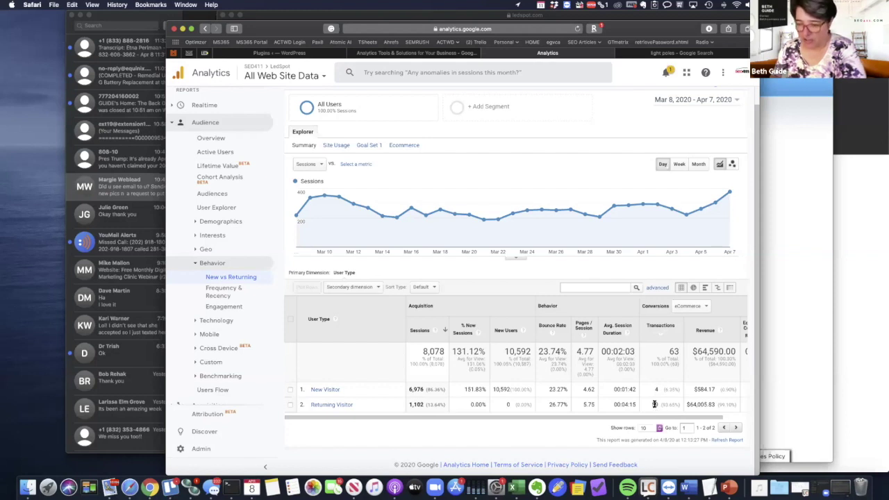
pyautogui.scroll(-1, 654, 400)
pyautogui.scroll(1, 654, 399)
pyautogui.hscroll(3, 656, 397)
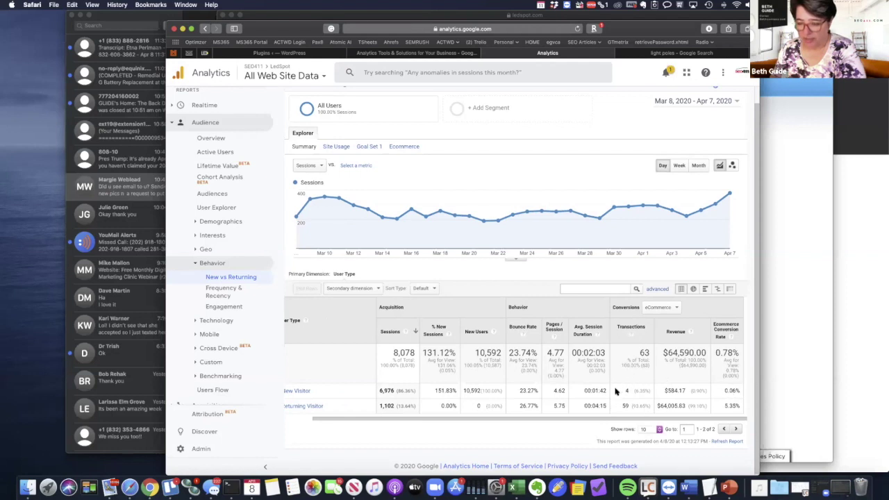
pyautogui.moveTo(621, 391); pyautogui.dragTo(645, 390)
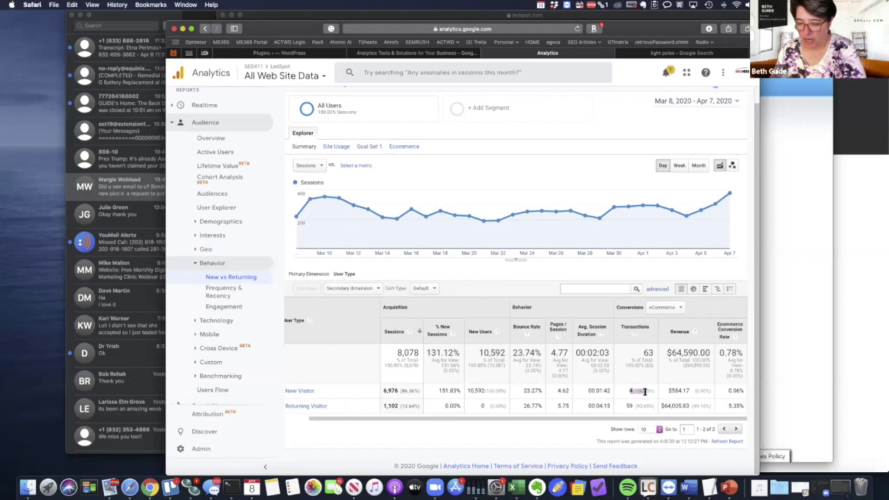
pyautogui.scroll(1, 645, 394)
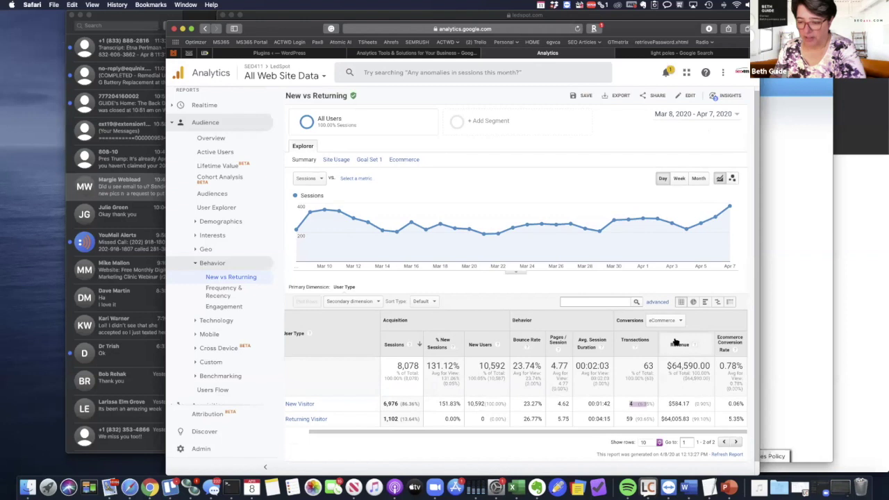
pyautogui.scroll(-1, 643, 406)
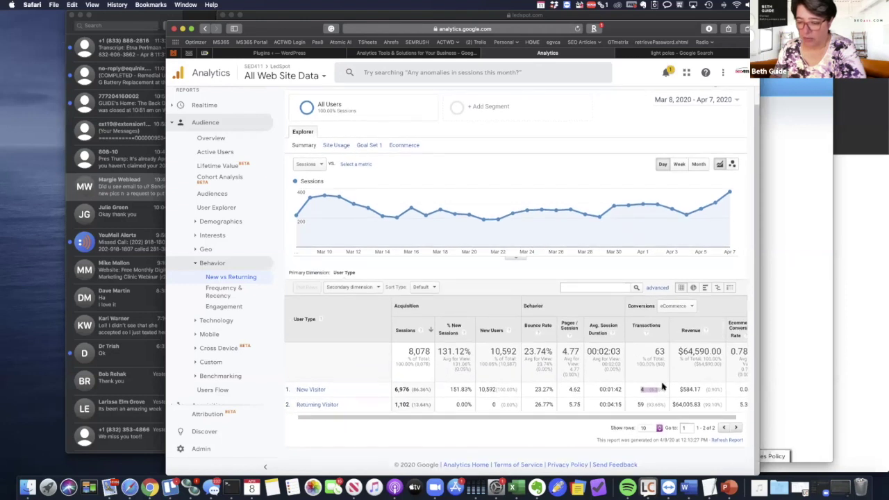
pyautogui.hscroll(2, 687, 389)
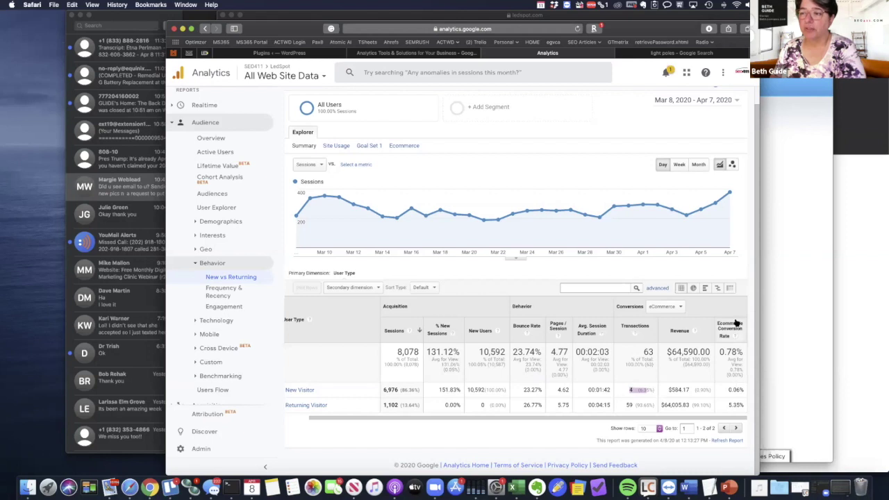
pyautogui.hscroll(-2, 305, 412)
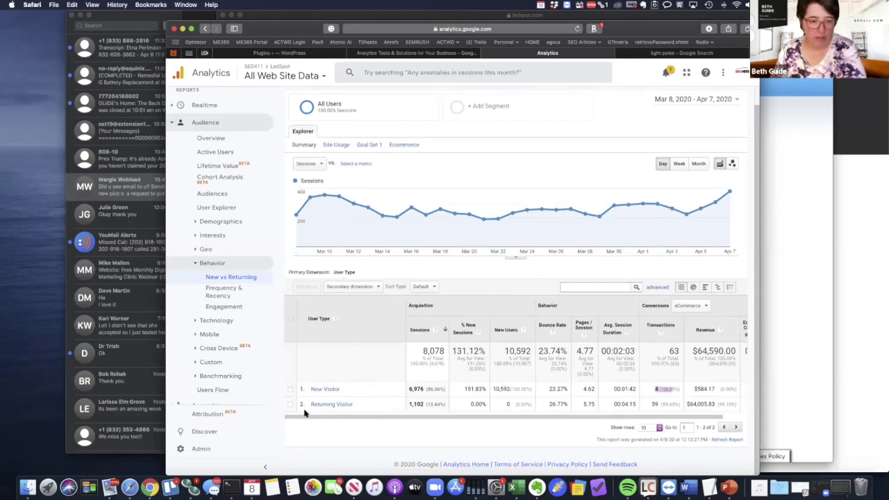
# View the Frequency & Recency report's distribution of sessions and pageviews by count of sessions
pyautogui.click(226, 292)
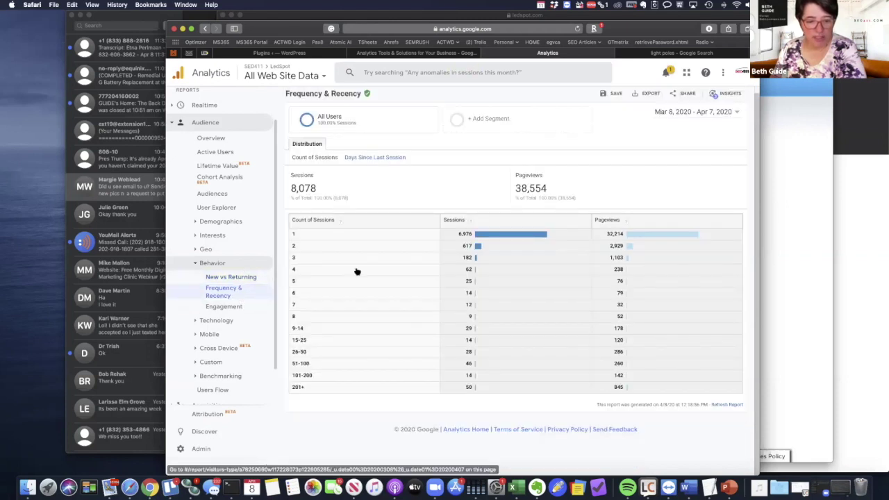
pyautogui.scroll(-1, 452, 283)
pyautogui.scroll(1, 452, 283)
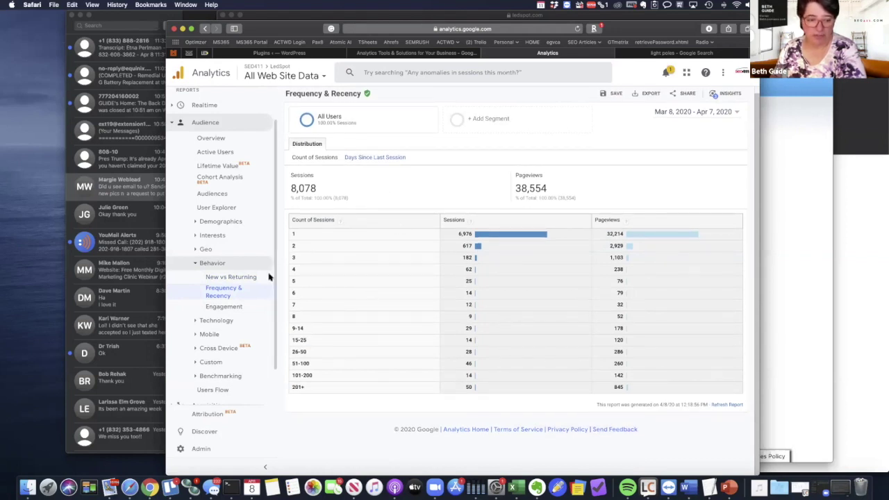
# Open the Browser & OS report under Technology and review the sessions and revenue per browser
pyautogui.click(201, 324)
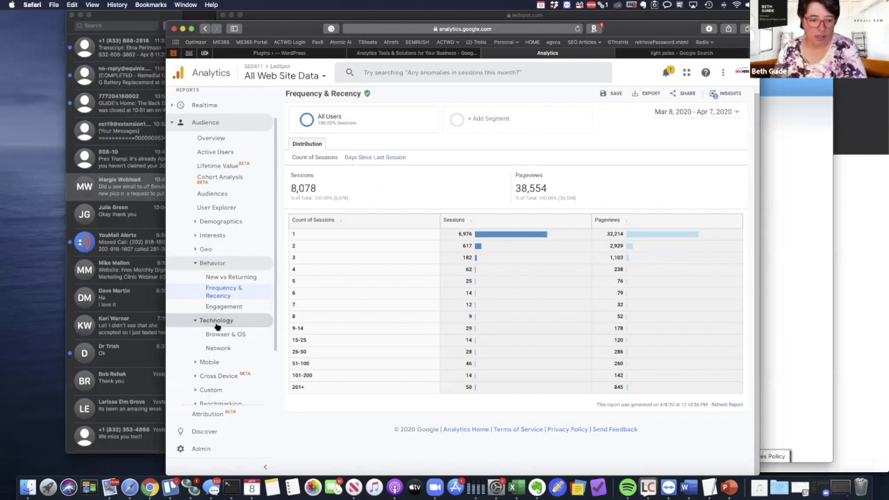
pyautogui.click(215, 334)
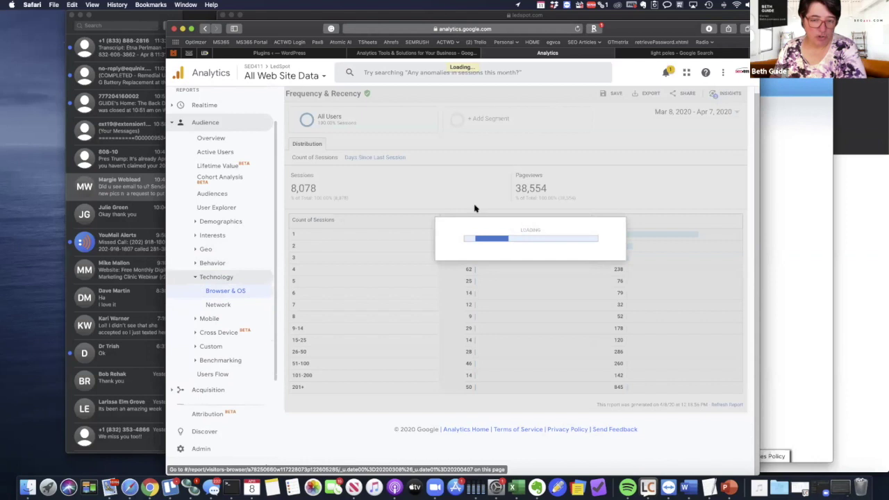
pyautogui.scroll(-3, 475, 208)
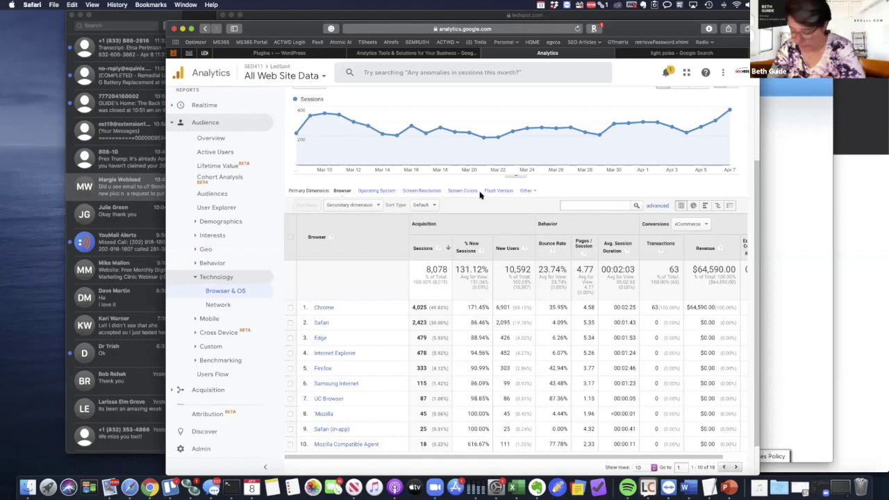
# Open the Cross Device group's Device Overlap report and inspect the desktop-only user share in the overlap chart
pyautogui.click(210, 319)
pyautogui.scroll(-3, 208, 322)
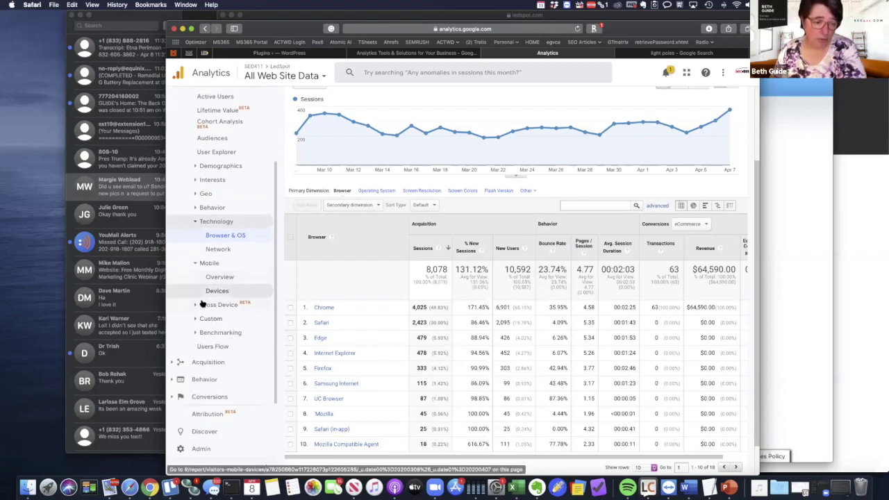
pyautogui.click(198, 311)
pyautogui.click(228, 262)
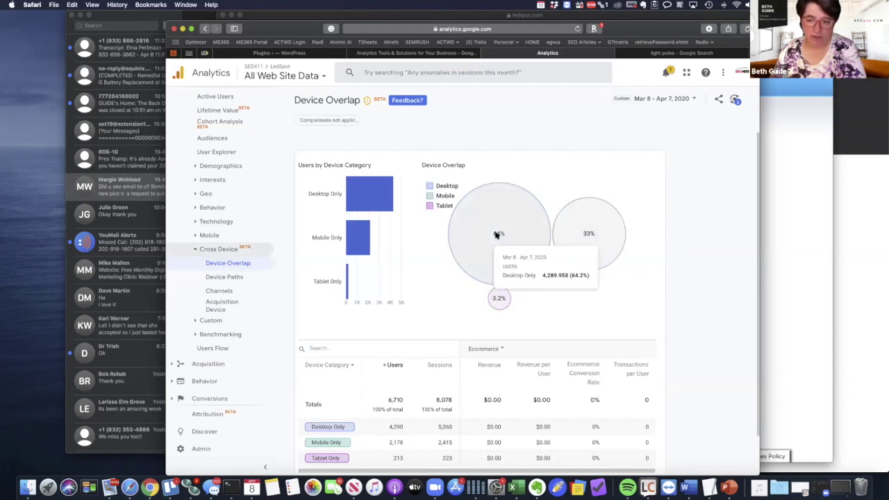
pyautogui.moveTo(505, 240)
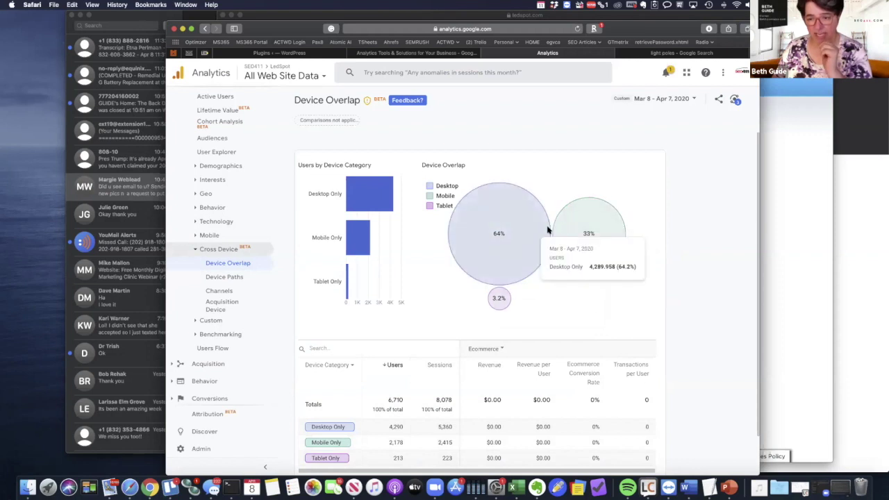
pyautogui.moveTo(535, 238)
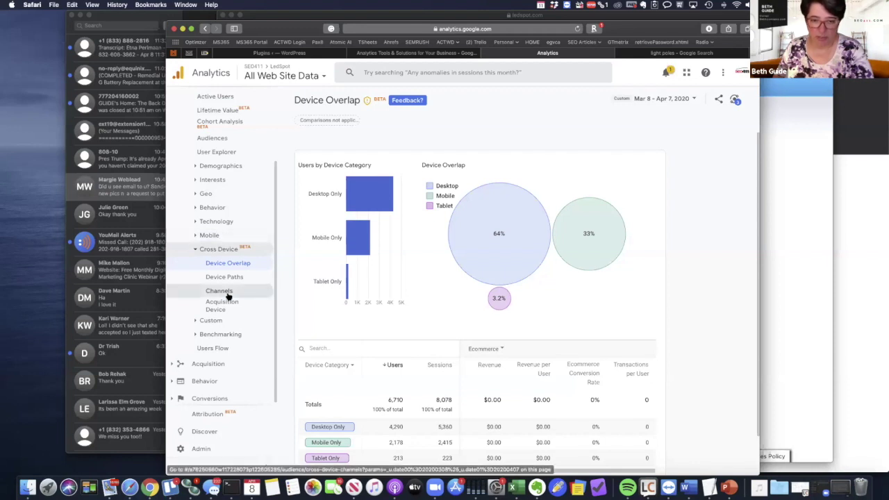
# Collapse the Audience report group and expand the Acquisition group to list its reports
pyautogui.scroll(-1, 220, 336)
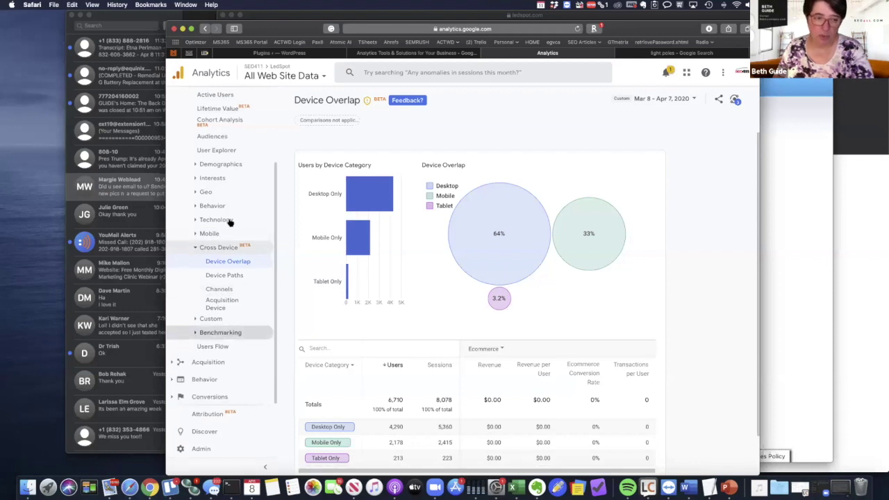
pyautogui.click(177, 362)
pyautogui.scroll(-3, 218, 334)
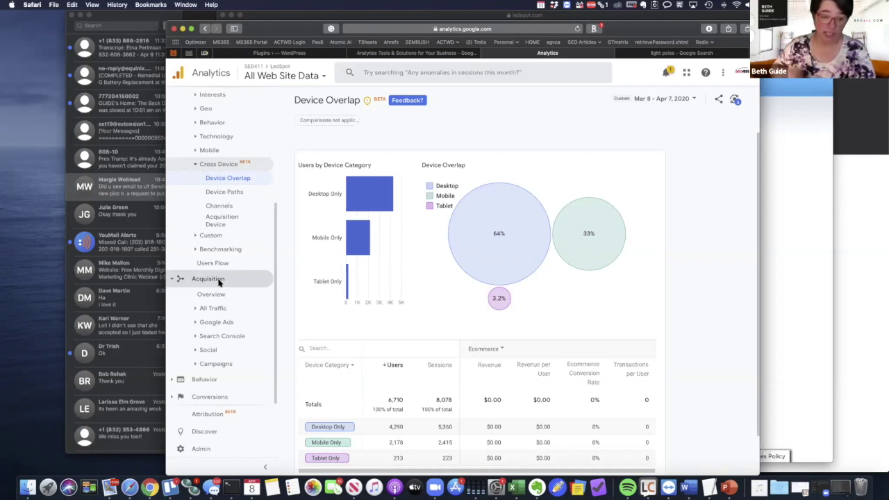
pyautogui.click(209, 278)
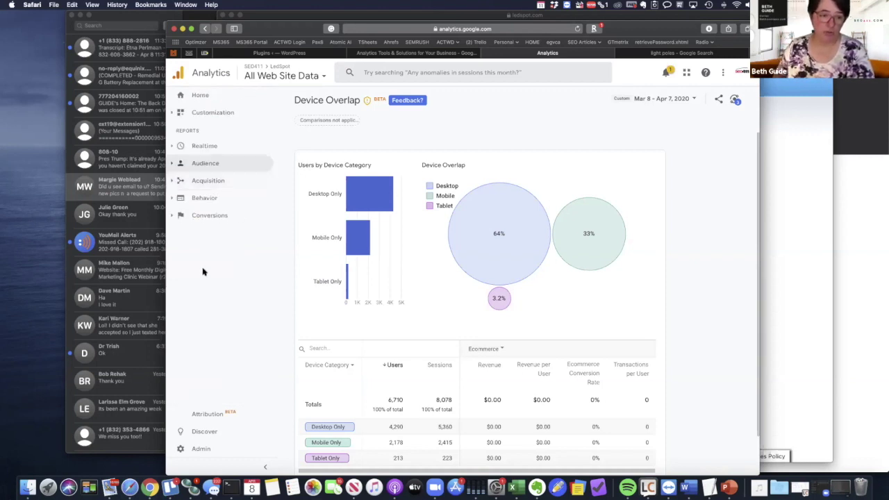
pyautogui.click(179, 181)
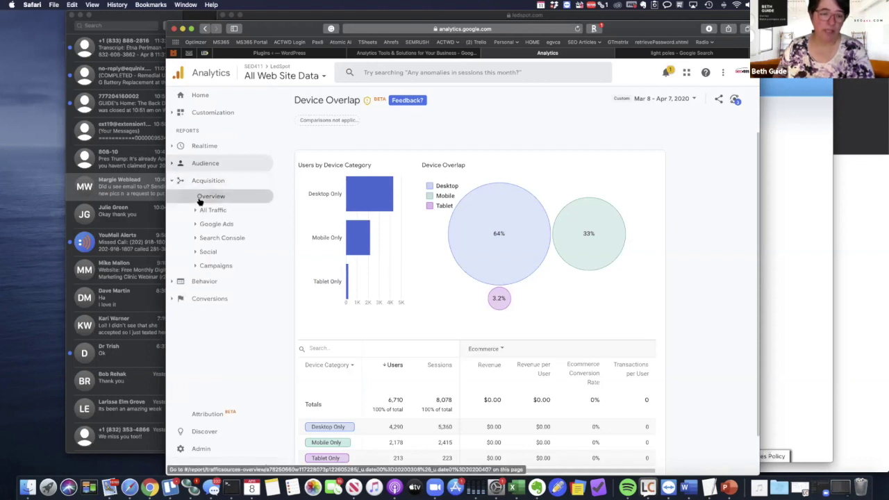
# Open the Acquisition Overview report, and expand the All Traffic and Search Console groups to see their reports
pyautogui.click(200, 198)
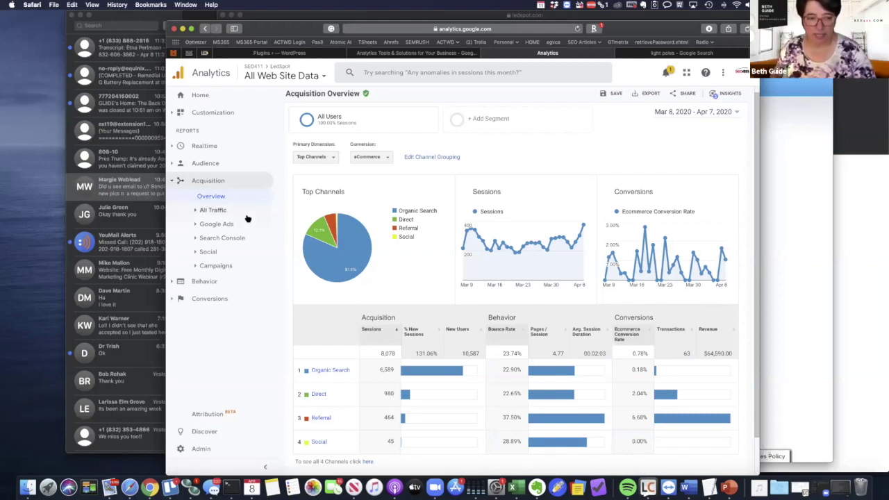
pyautogui.click(197, 213)
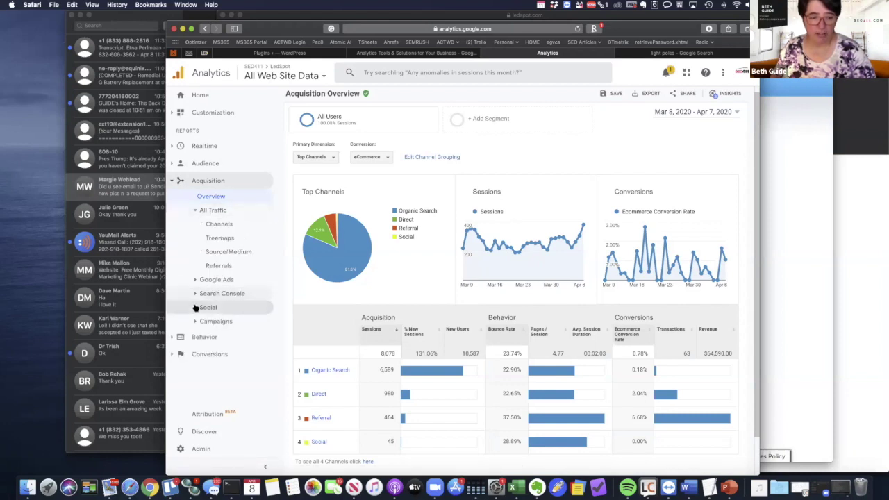
pyautogui.click(198, 293)
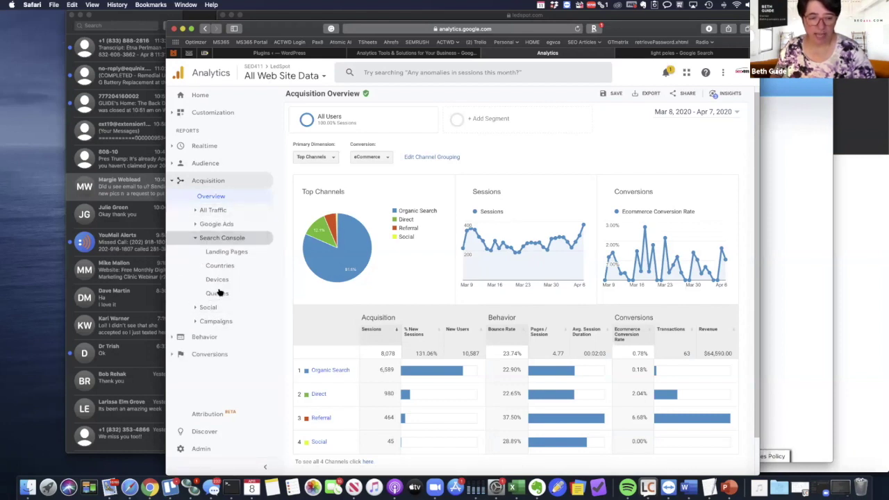
# Open the Search Console Landing Pages report and examine the impressions of the /commercial-landscape-lighting/ page
pyautogui.click(215, 252)
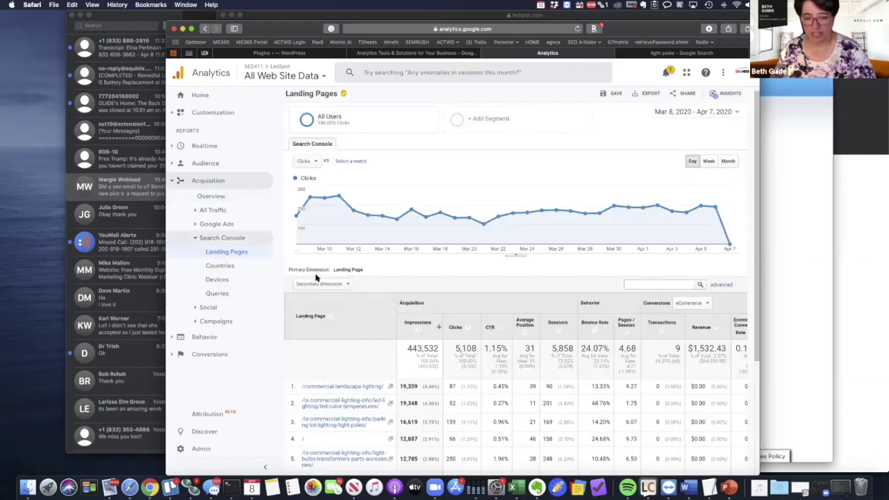
pyautogui.scroll(-3, 437, 294)
pyautogui.scroll(-2, 437, 295)
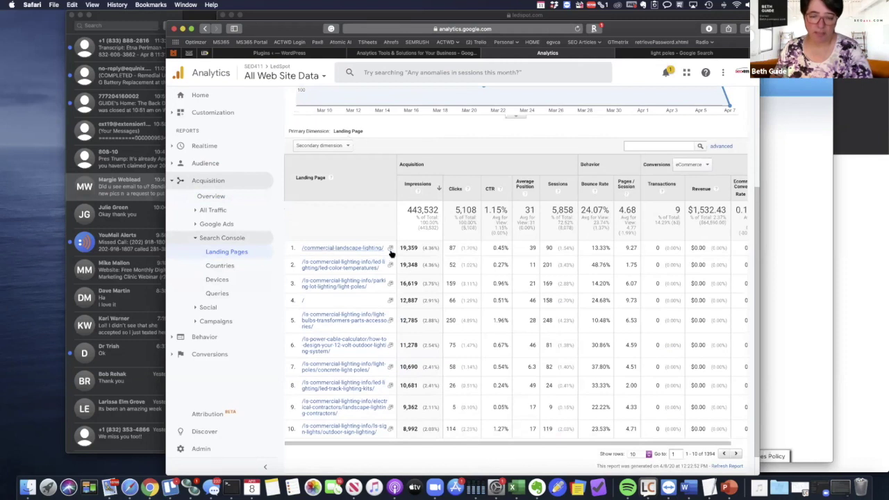
pyautogui.moveTo(401, 248); pyautogui.dragTo(421, 252)
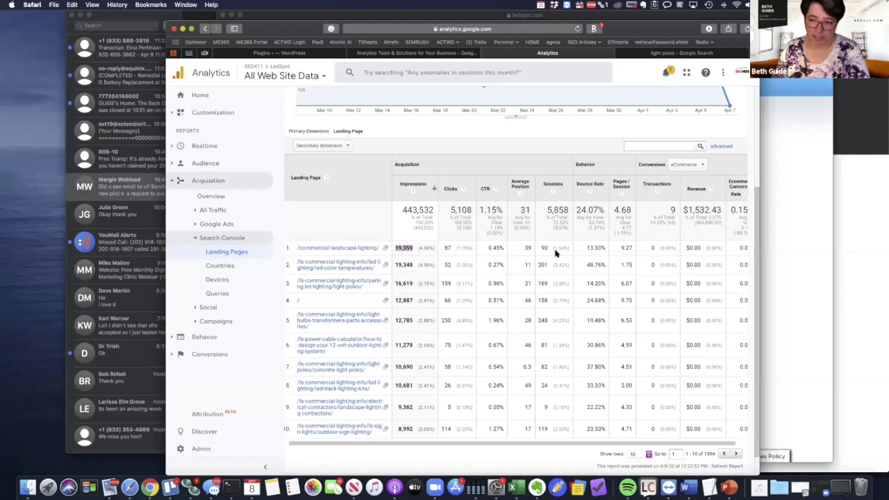
# Widen and reposition the browser window so the Landing Pages table fits through its Ecommerce Conversion Rate column
pyautogui.hscroll(2, 556, 253)
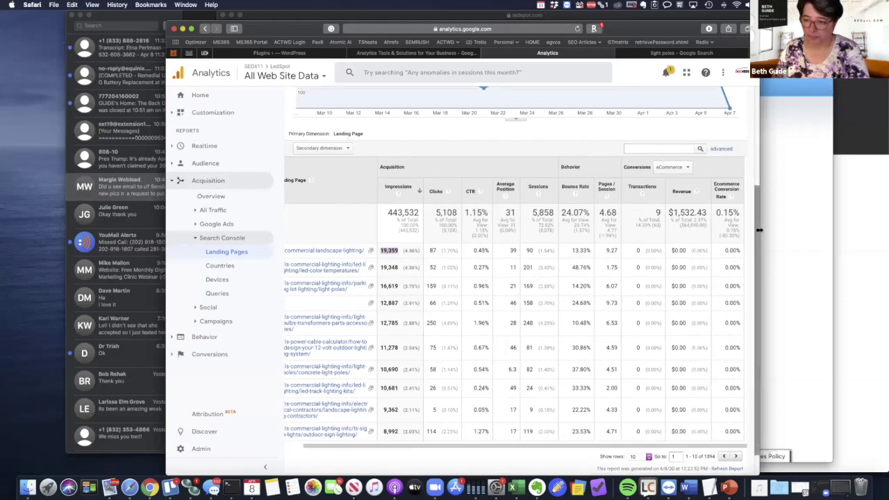
pyautogui.moveTo(762, 230); pyautogui.dragTo(829, 231)
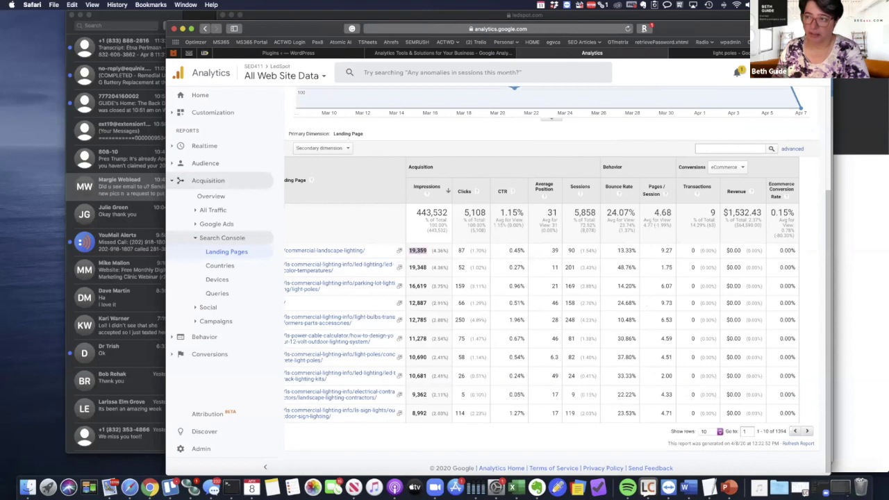
pyautogui.scroll(1, 349, 296)
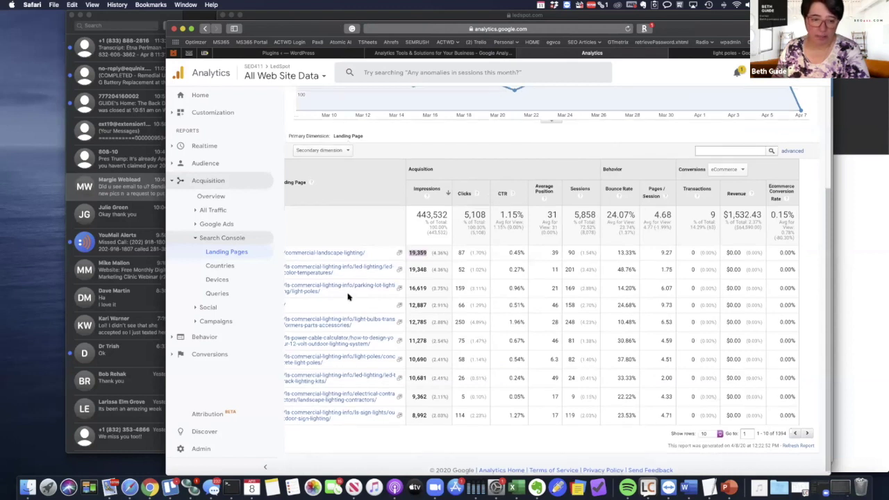
pyautogui.scroll(-1, 358, 295)
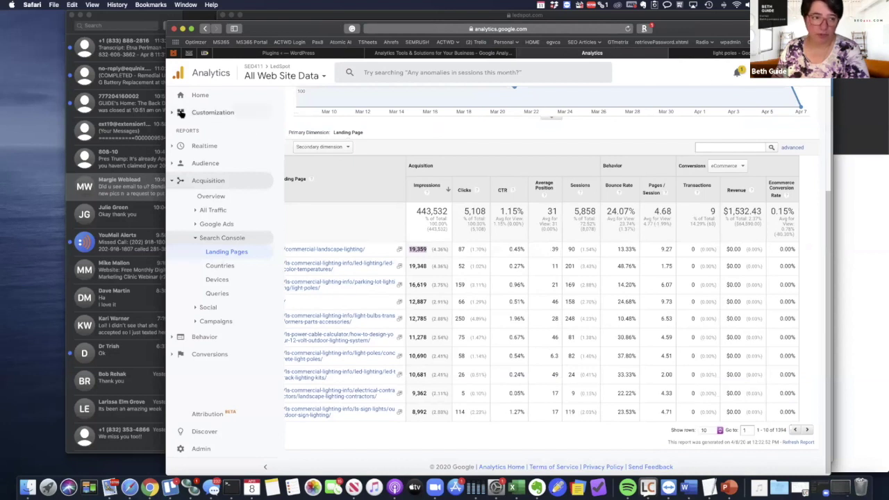
pyautogui.moveTo(166, 109); pyautogui.dragTo(124, 112)
pyautogui.scroll(5, 297, 279)
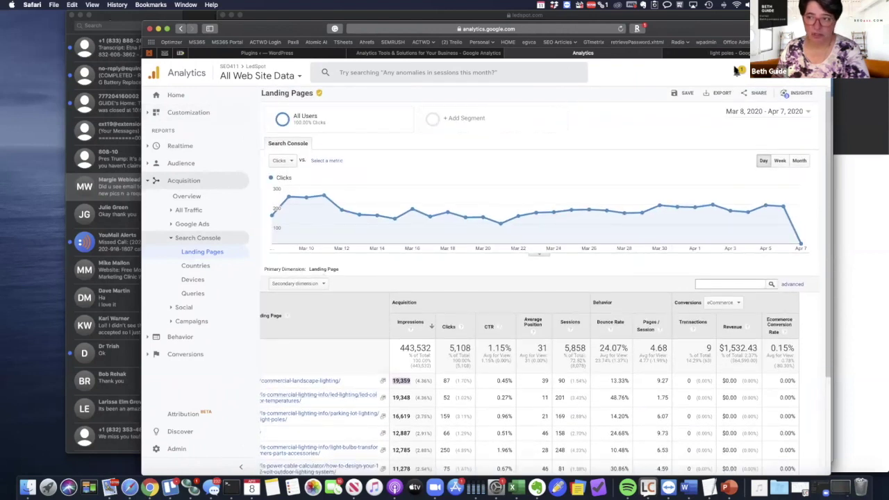
pyautogui.moveTo(775, 40); pyautogui.dragTo(676, 40)
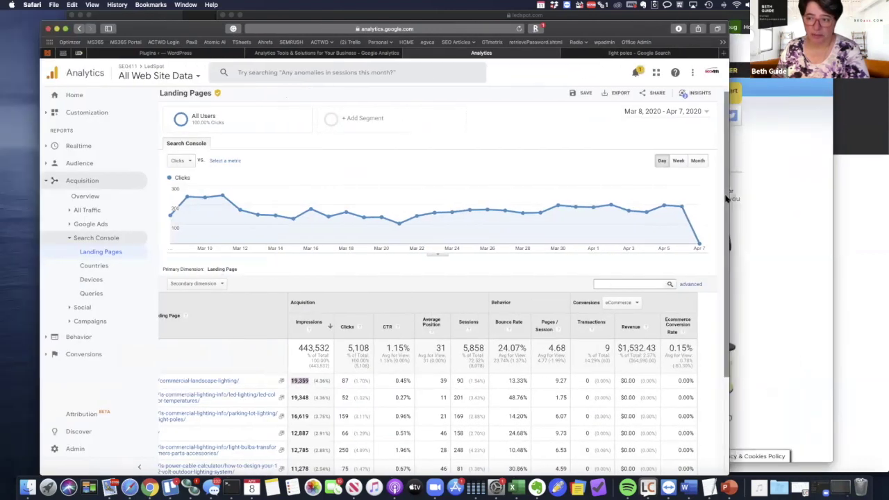
pyautogui.moveTo(727, 198); pyautogui.dragTo(784, 212)
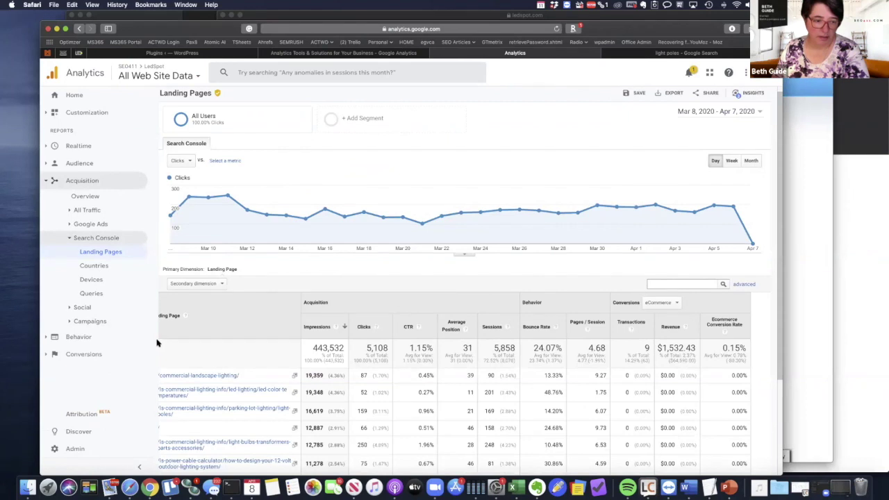
# Check the Search Console Countries report and return to the Landing Pages table
pyautogui.click(97, 268)
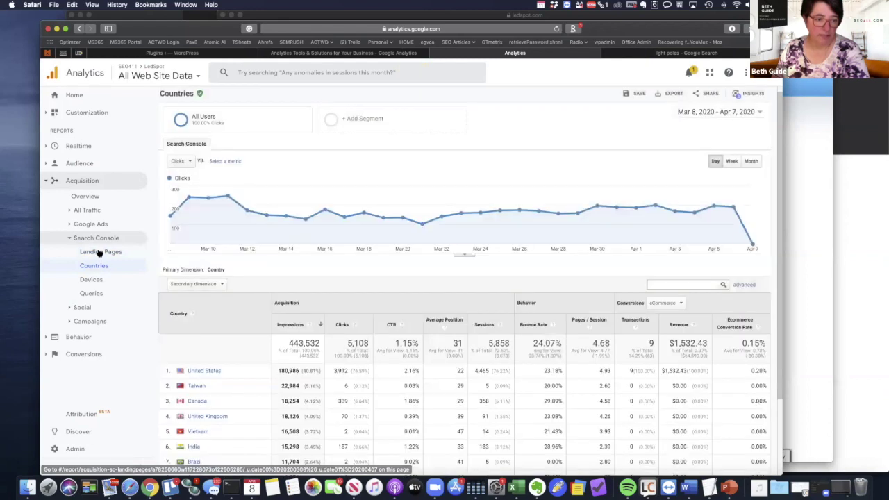
pyautogui.click(100, 253)
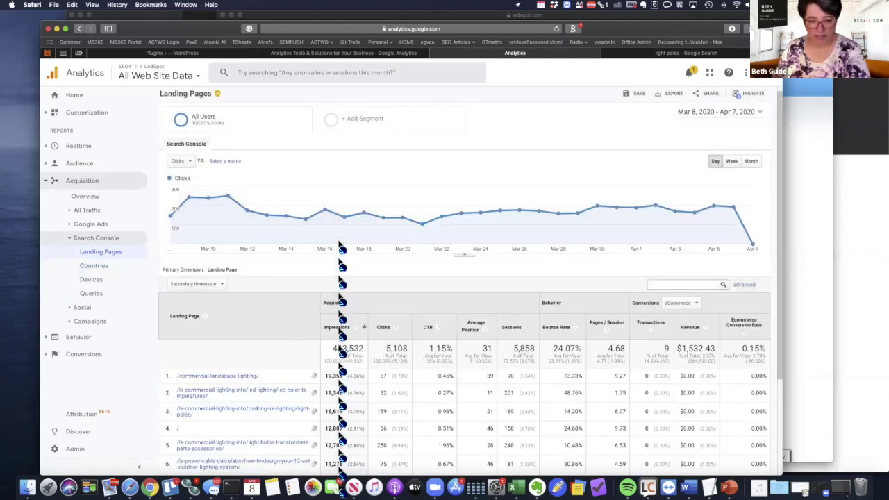
pyautogui.scroll(-4, 340, 347)
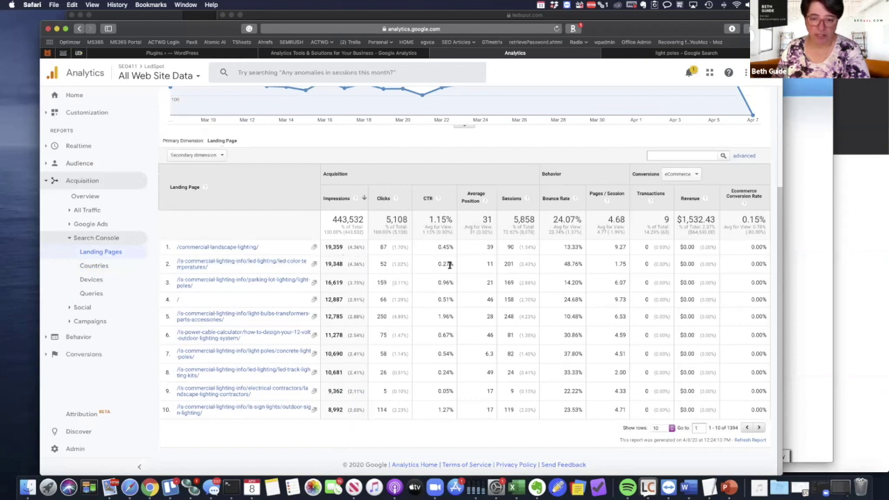
# Compare the landing pages sorted by CTR and by impressions in both directions, ending with descending clicks
pyautogui.click(428, 198)
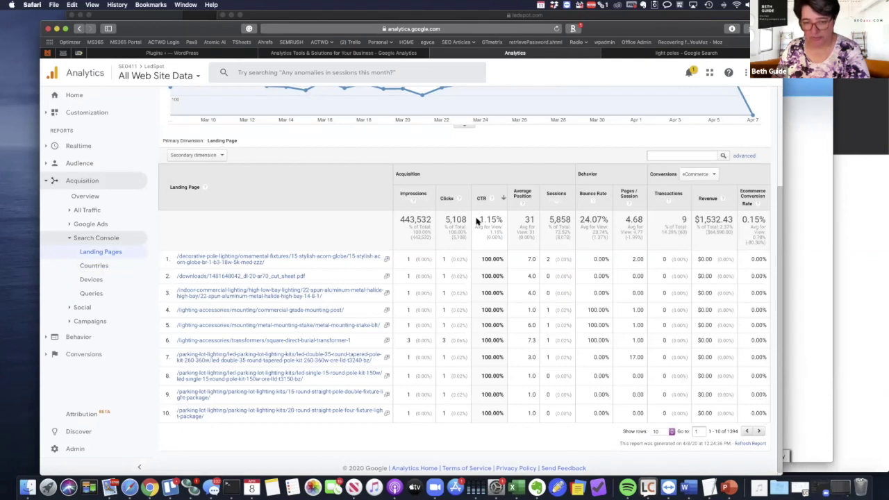
pyautogui.click(482, 200)
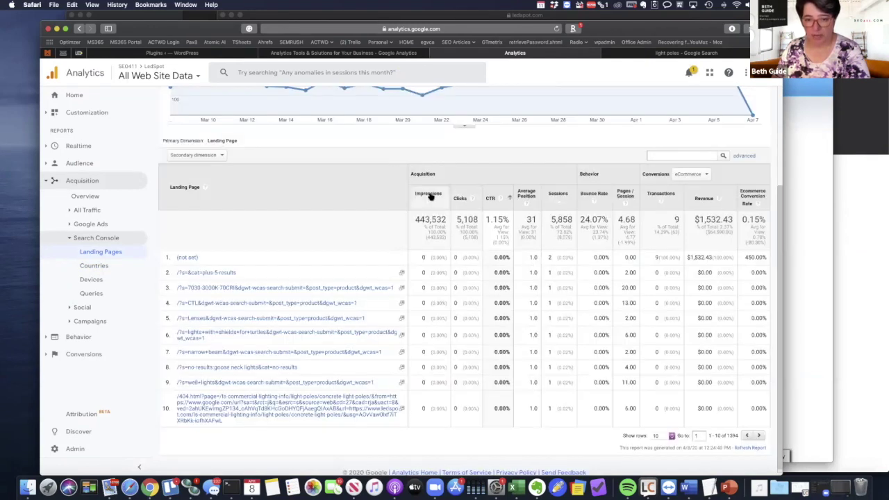
pyautogui.click(429, 195)
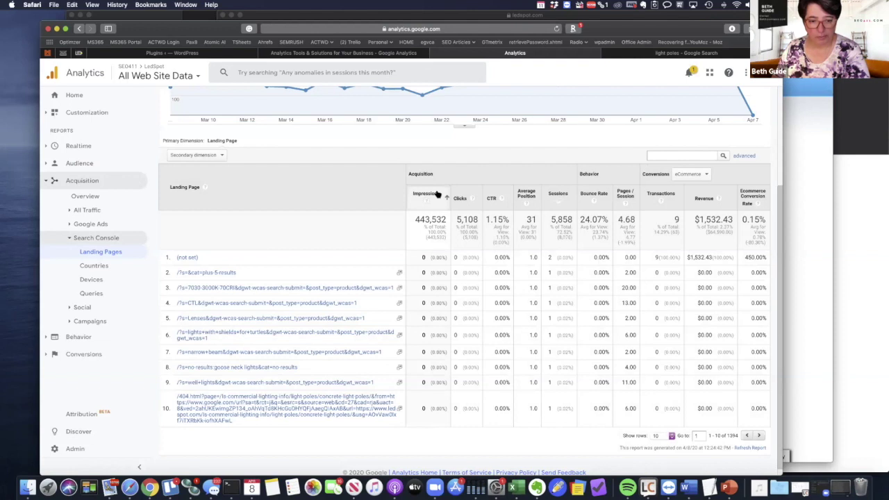
pyautogui.click(436, 195)
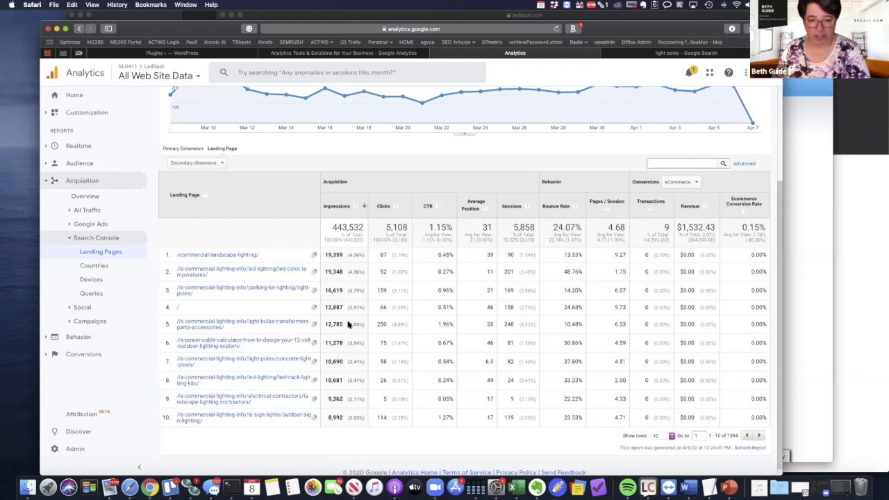
pyautogui.click(382, 207)
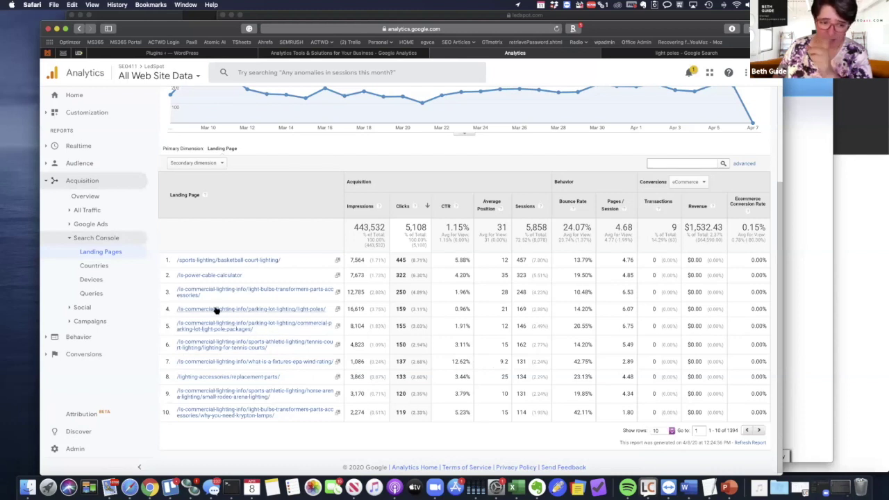
# Open the Search Console Queries report and examine the top search queries, including "applications of light dimmer circuit"
pyautogui.click(95, 294)
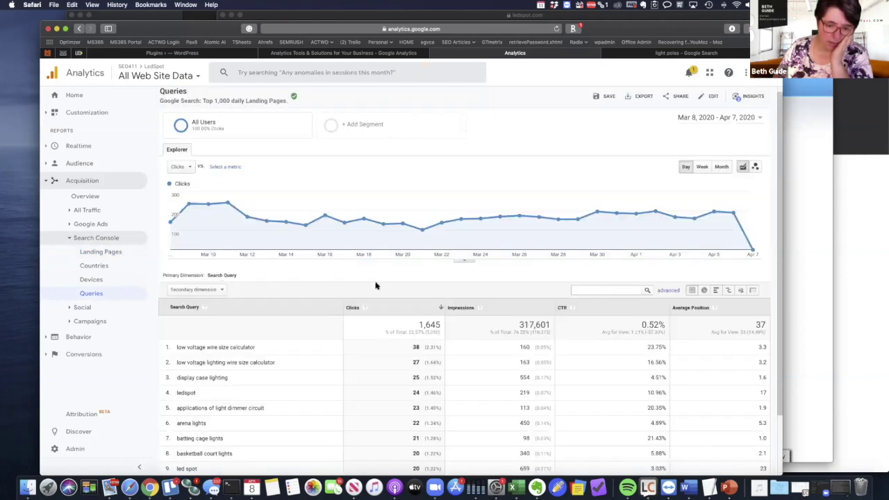
pyautogui.scroll(-3, 375, 285)
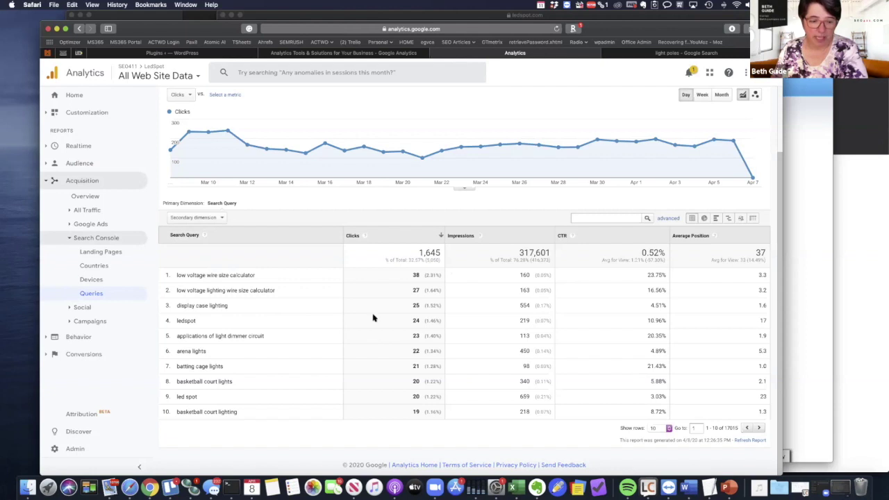
pyautogui.moveTo(202, 337); pyautogui.dragTo(214, 338)
pyautogui.moveTo(307, 341); pyautogui.dragTo(311, 340)
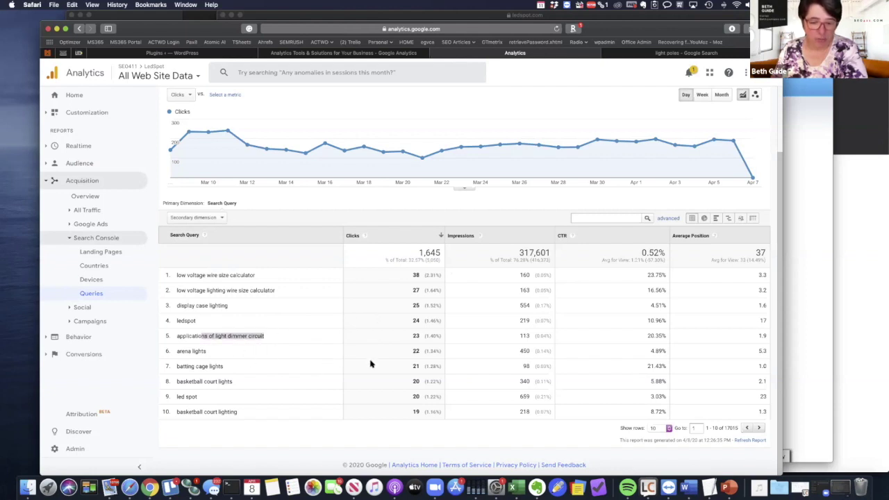
pyautogui.click(248, 366)
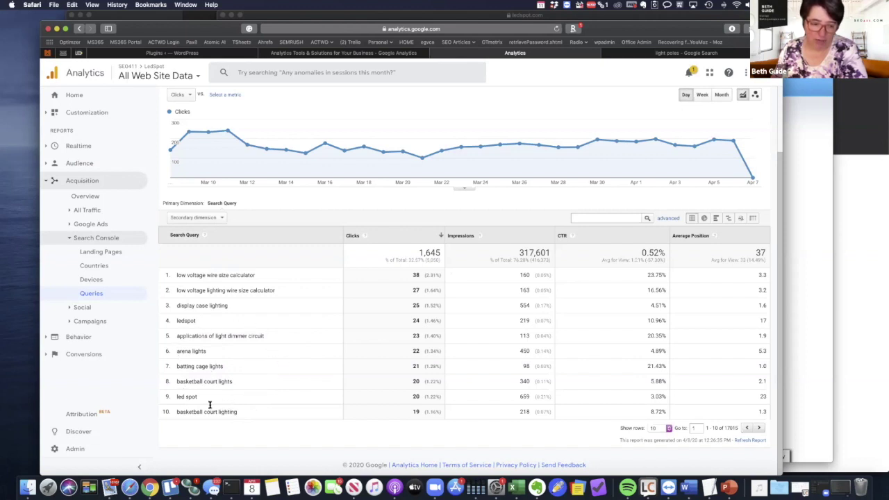
# Show 100 rows in the Queries table and highlight "cheap horse arena lighting" and "commercial landscape lights"
pyautogui.click(669, 428)
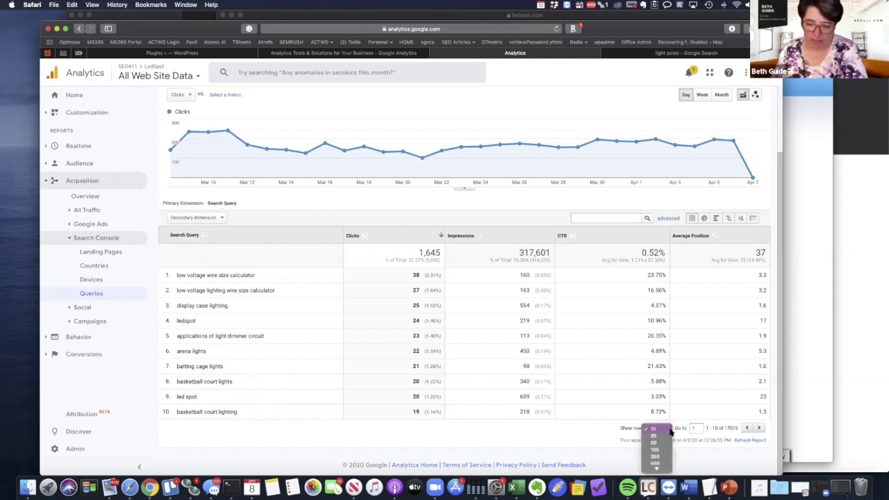
pyautogui.click(655, 456)
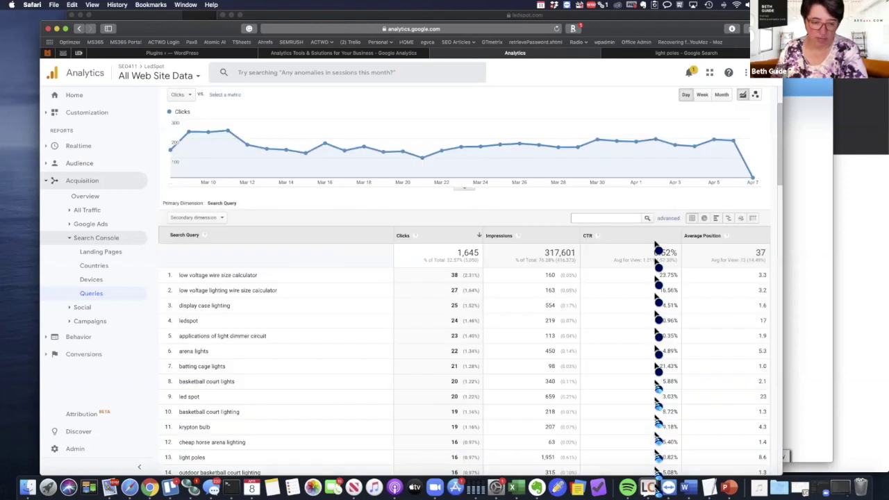
pyautogui.scroll(-4, 502, 381)
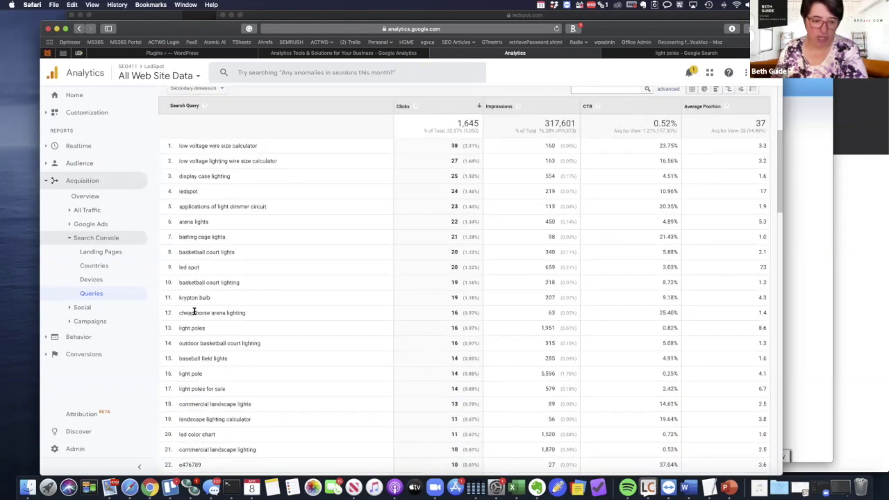
pyautogui.moveTo(194, 313); pyautogui.dragTo(326, 312)
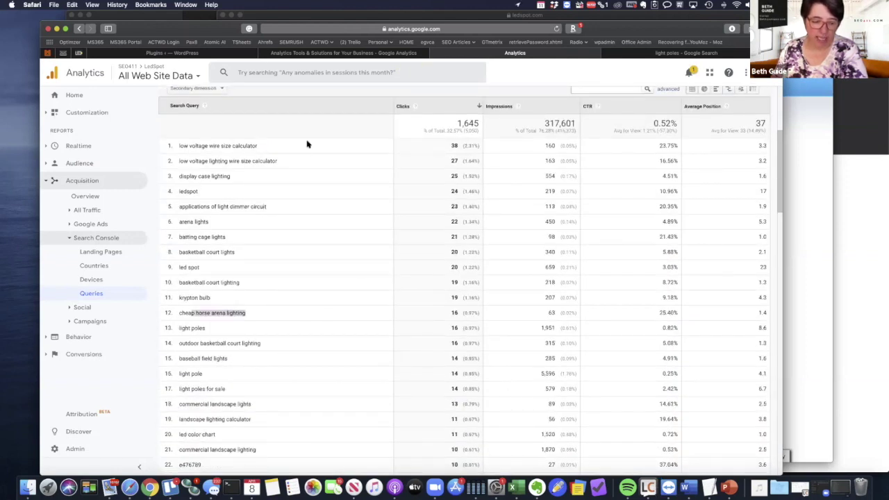
pyautogui.scroll(-3, 298, 183)
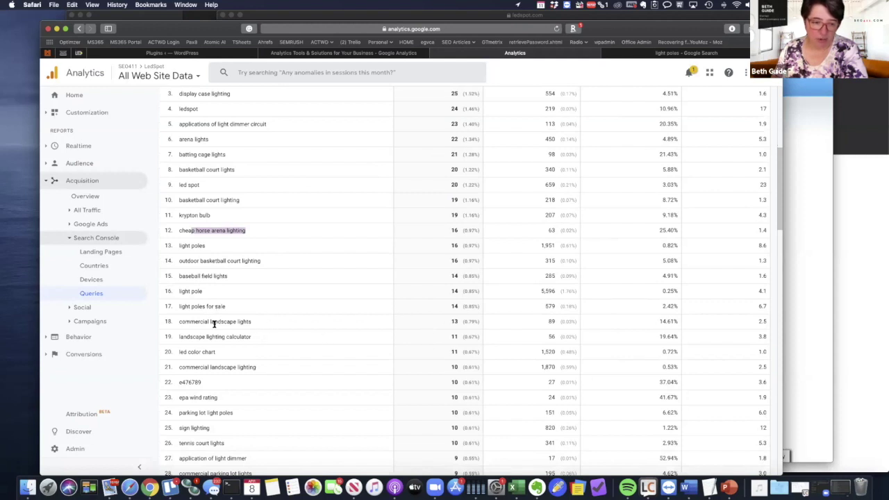
pyautogui.moveTo(260, 323); pyautogui.dragTo(180, 318)
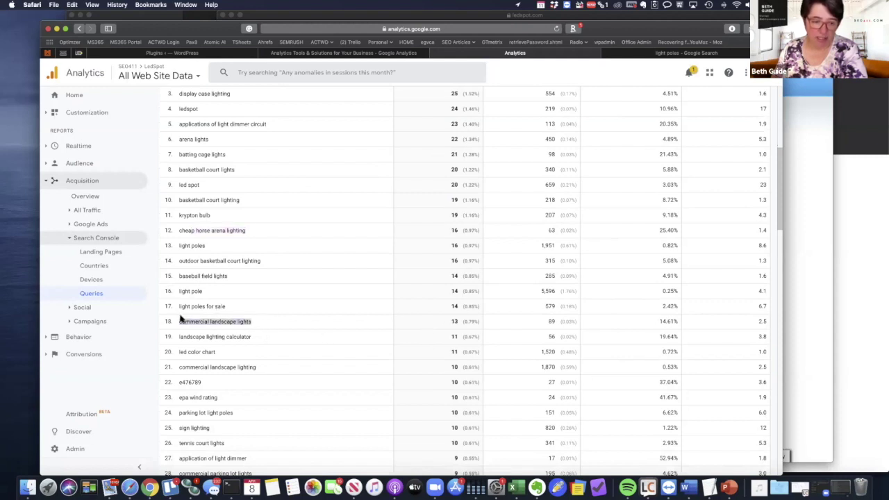
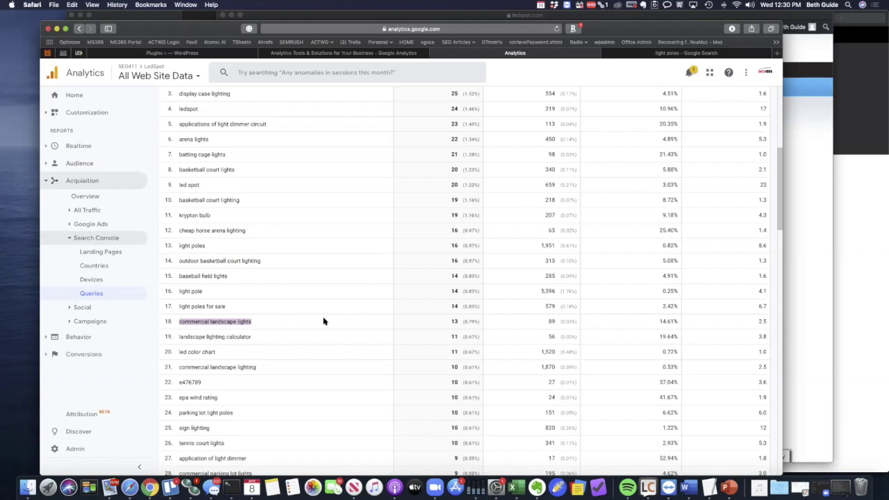
# Expand the Google Ads group under Acquisition and look over its list of reports
pyautogui.scroll(5, 323, 320)
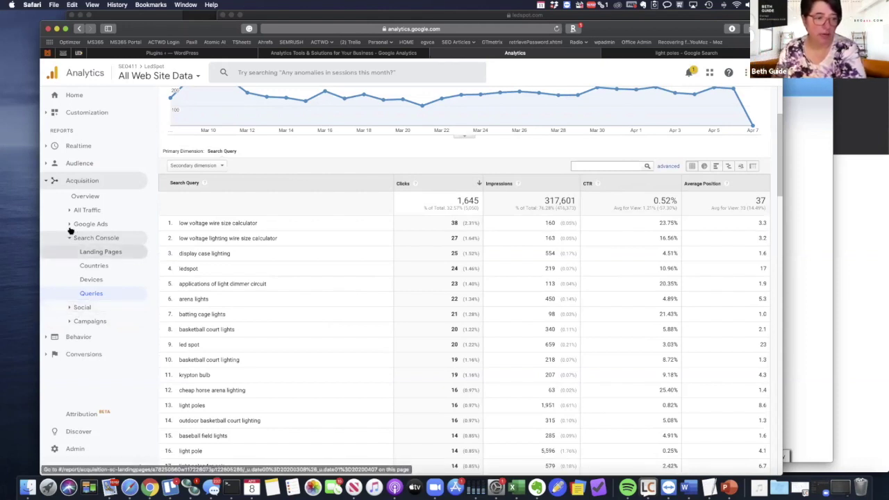
pyautogui.click(91, 225)
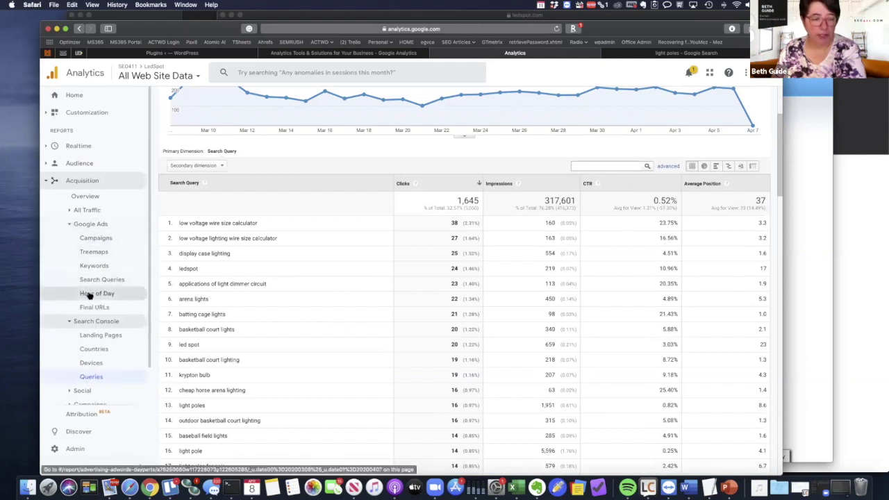
pyautogui.scroll(-2, 62, 382)
pyautogui.scroll(3, 62, 382)
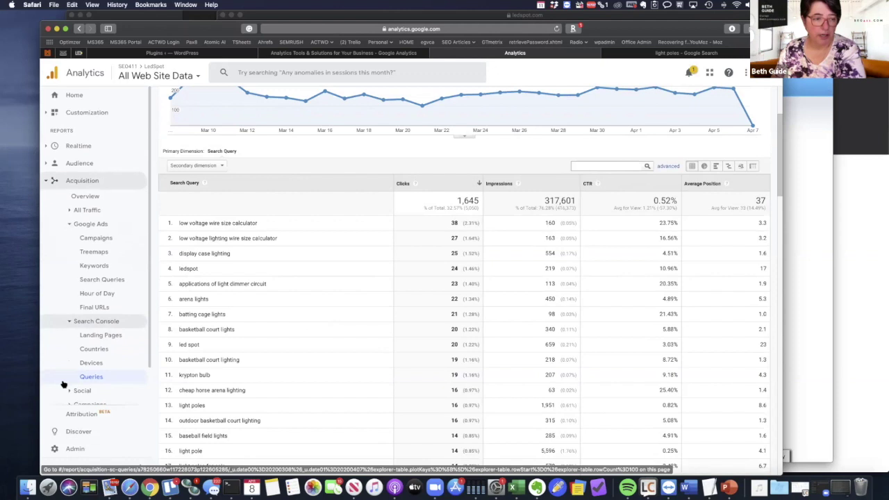
# Open the Network Referrals report in the Social group under Acquisition and examine sessions by social network
pyautogui.scroll(-2, 62, 382)
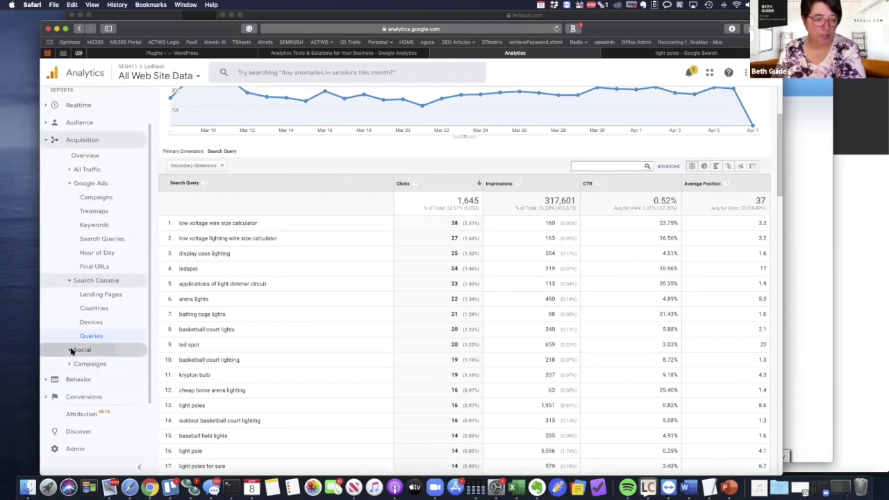
pyautogui.click(94, 349)
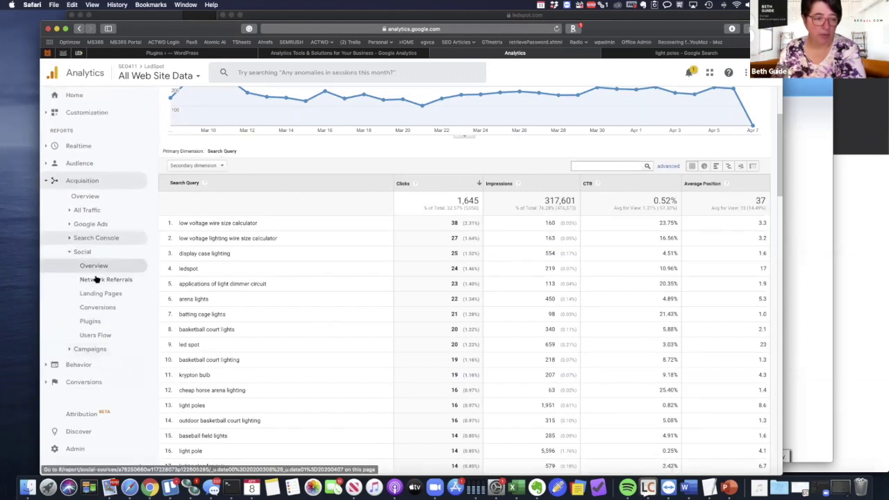
pyautogui.click(96, 279)
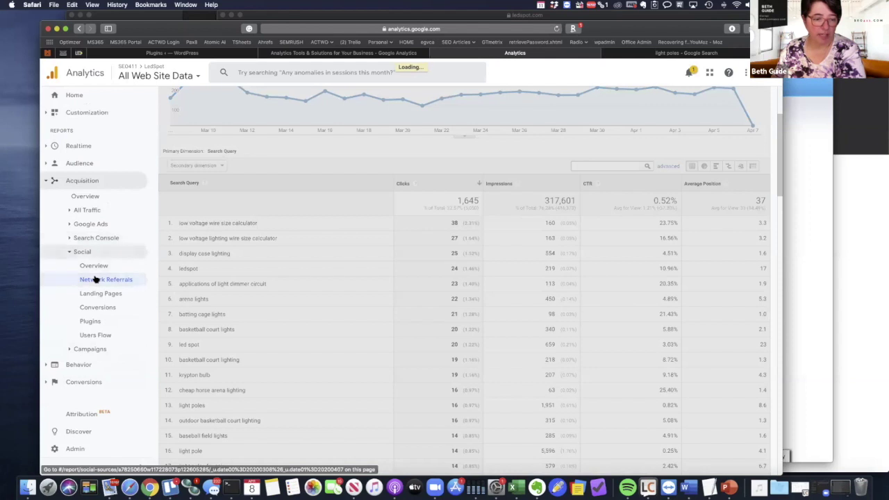
pyautogui.scroll(-3, 409, 327)
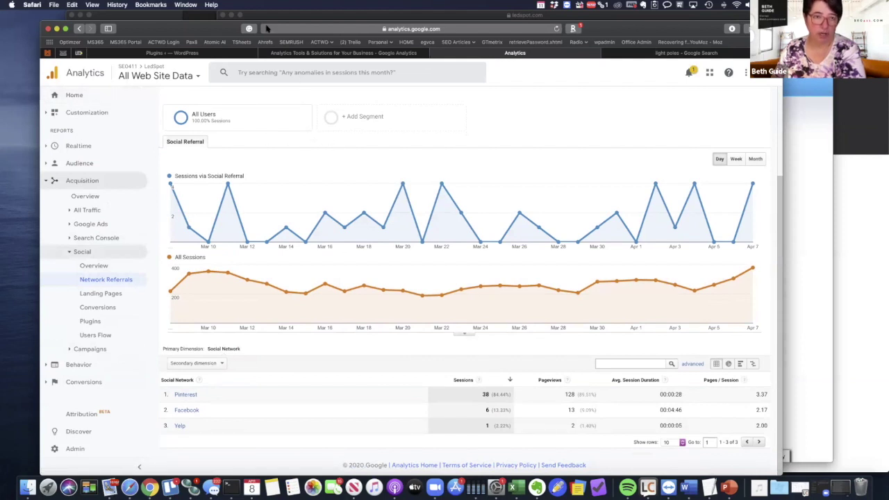
# Reposition and resize the browser window so the whole Network Referrals report fits on screen
pyautogui.moveTo(243, 32); pyautogui.dragTo(390, 76)
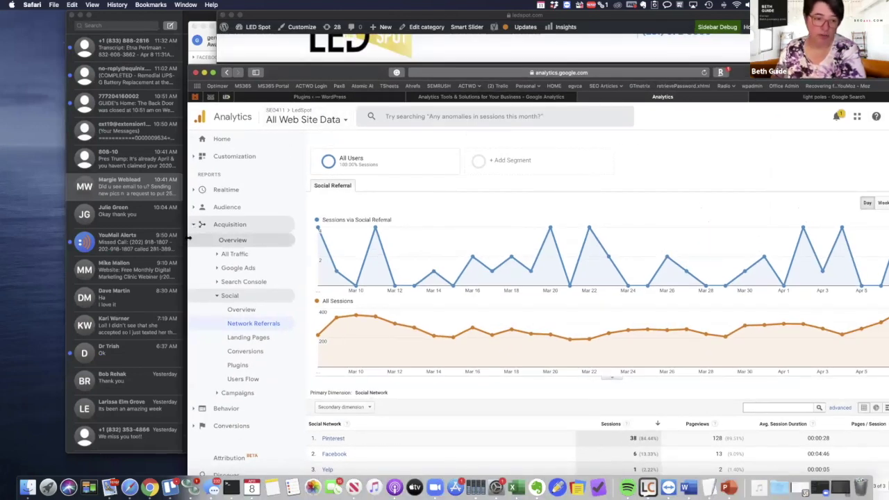
pyautogui.moveTo(300, 64); pyautogui.dragTo(499, 64)
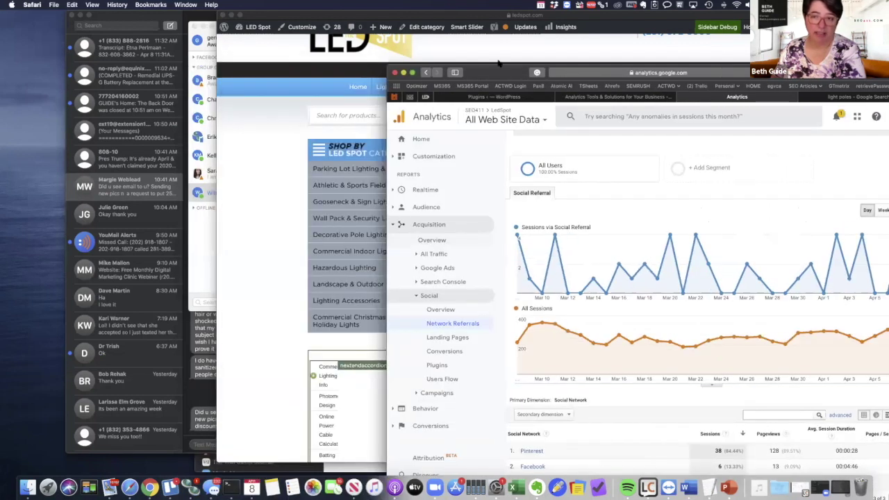
pyautogui.doubleClick(500, 72)
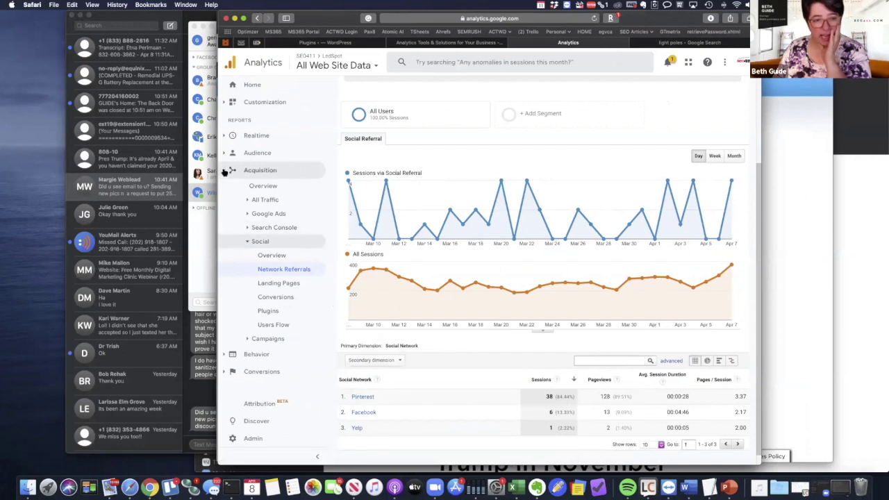
# Open the Behavior Flow report under Behavior and inspect the traffic details of the grouped starting pages
pyautogui.click(226, 172)
pyautogui.click(239, 187)
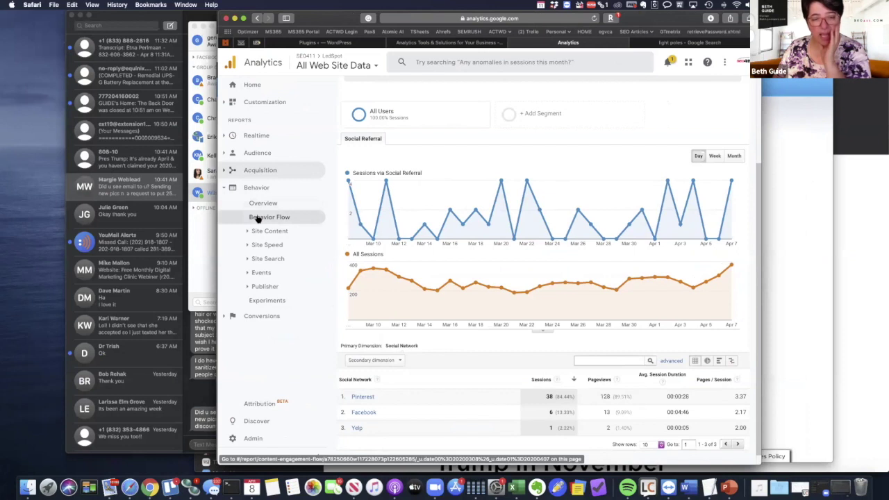
pyautogui.click(256, 218)
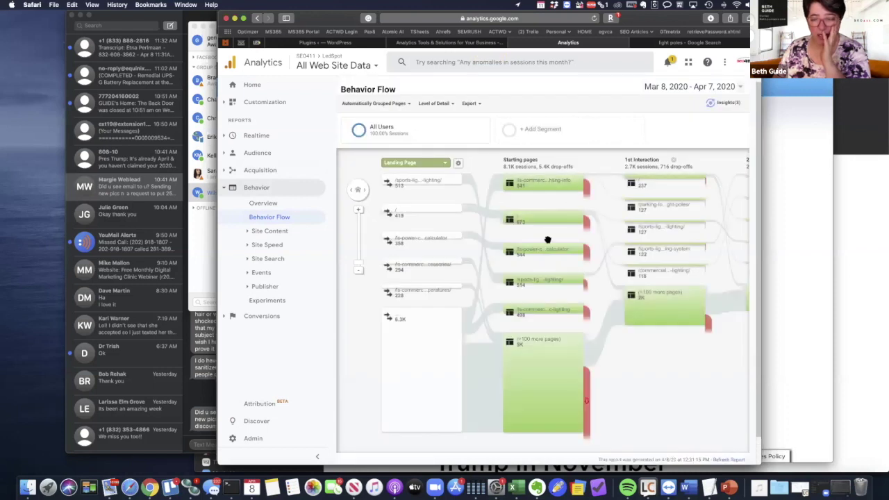
pyautogui.scroll(-1, 548, 242)
pyautogui.moveTo(582, 245)
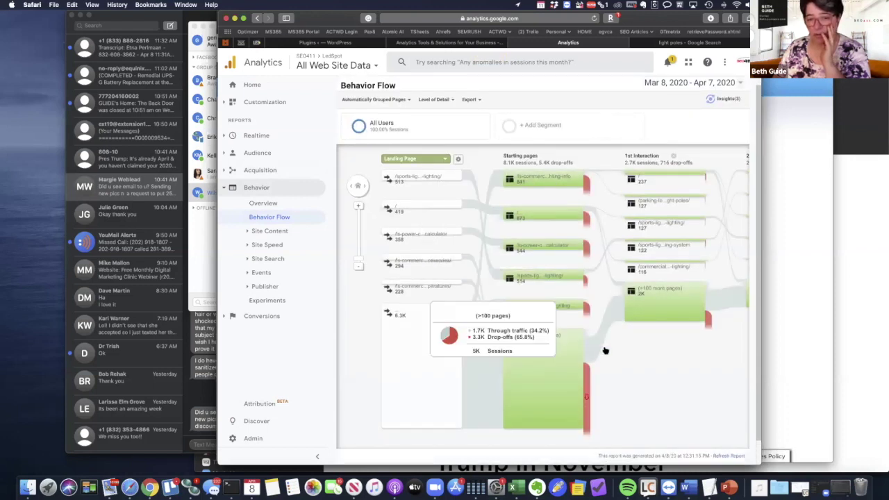
# Examine the flow from the starting pages through the third interaction, including traffic through the power cable calculator page
pyautogui.moveTo(650, 367); pyautogui.dragTo(641, 366)
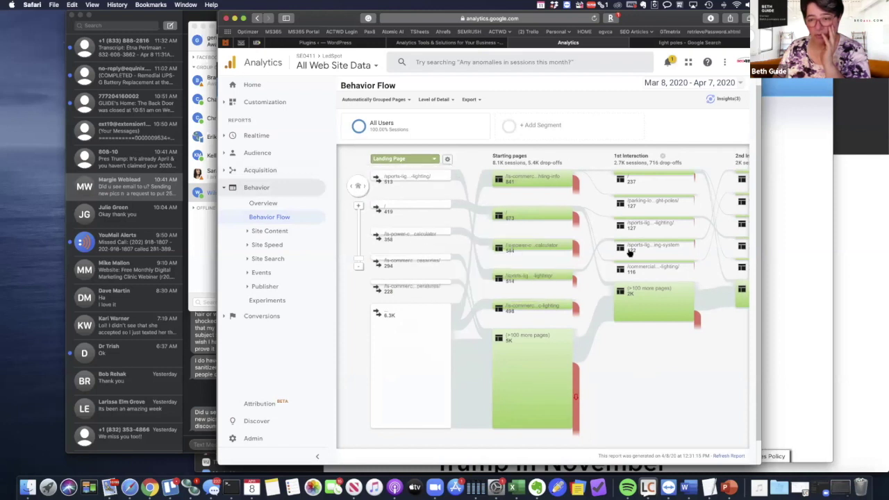
pyautogui.moveTo(681, 378); pyautogui.dragTo(478, 348)
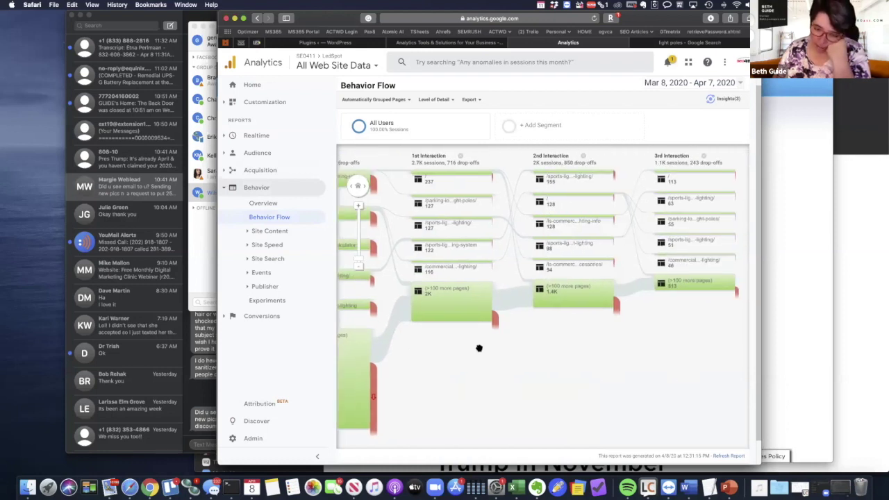
pyautogui.moveTo(482, 333); pyautogui.dragTo(565, 347)
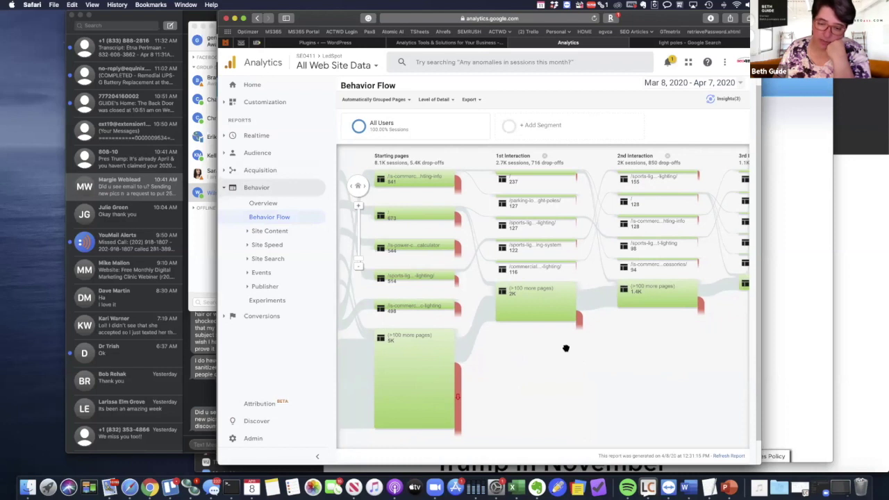
pyautogui.moveTo(427, 176)
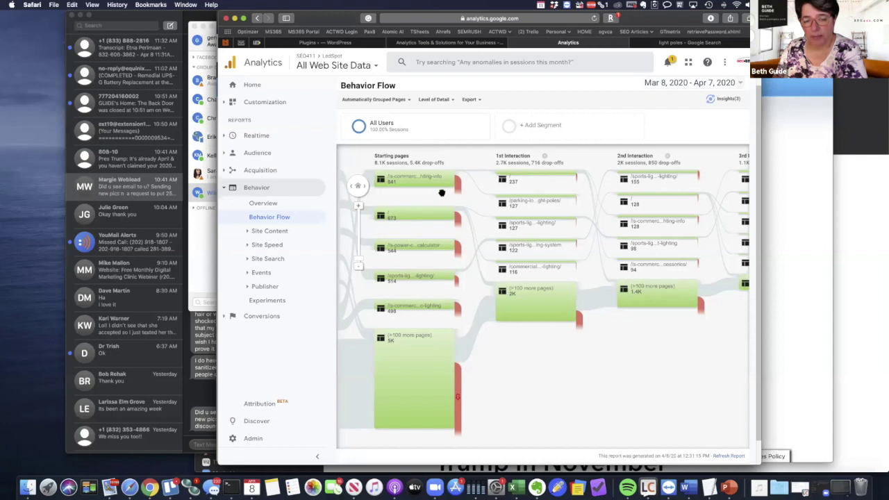
pyautogui.moveTo(439, 218)
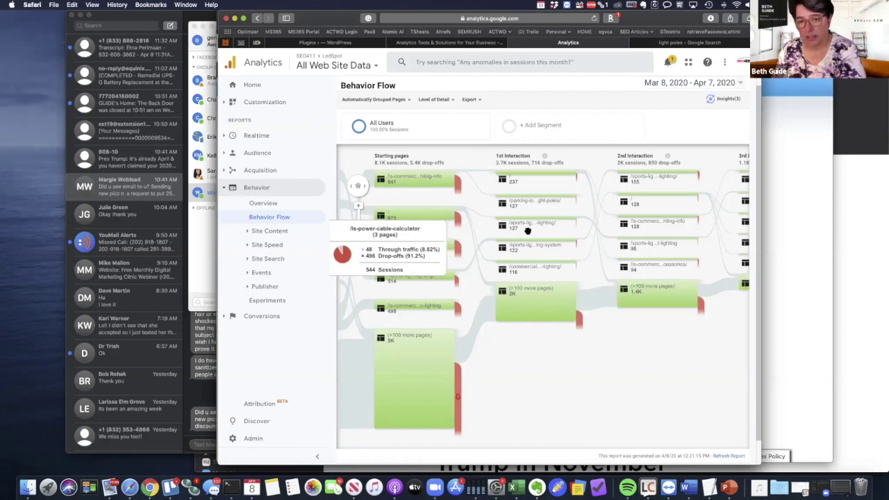
pyautogui.moveTo(549, 222)
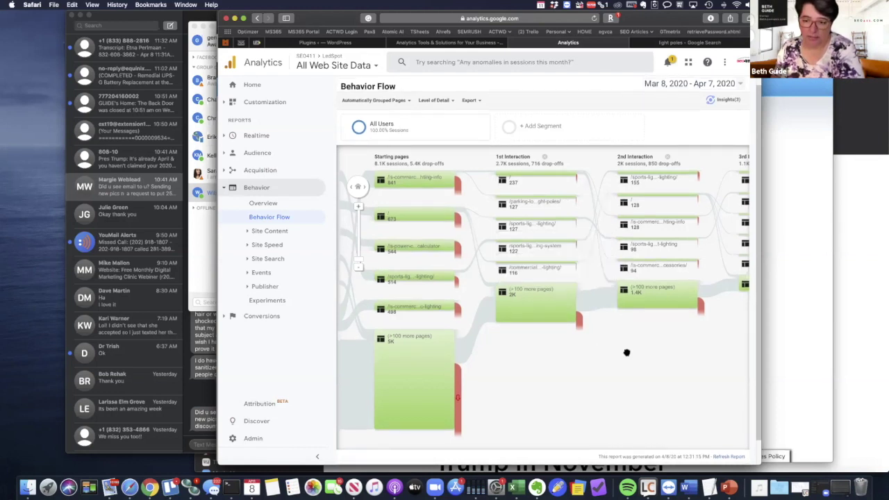
# Add the fourth, fifth and sixth interactions to the Behavior Flow and review the extended flow
pyautogui.moveTo(627, 354); pyautogui.dragTo(414, 337)
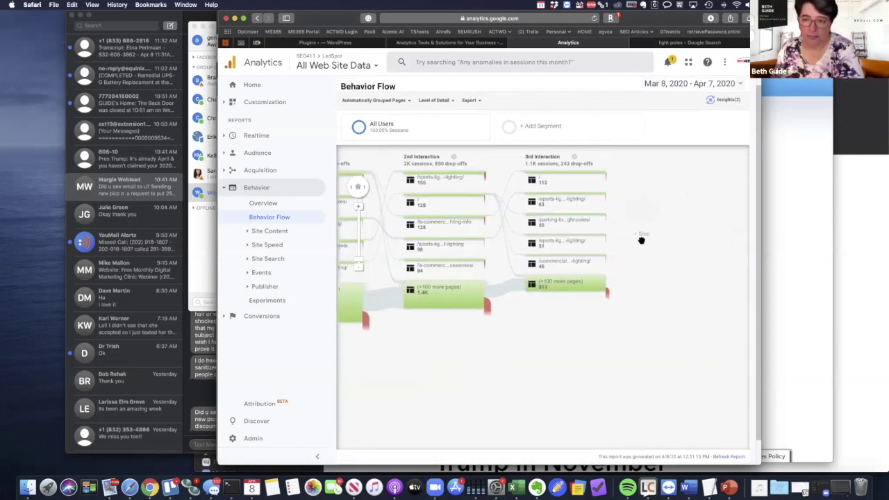
pyautogui.click(642, 220)
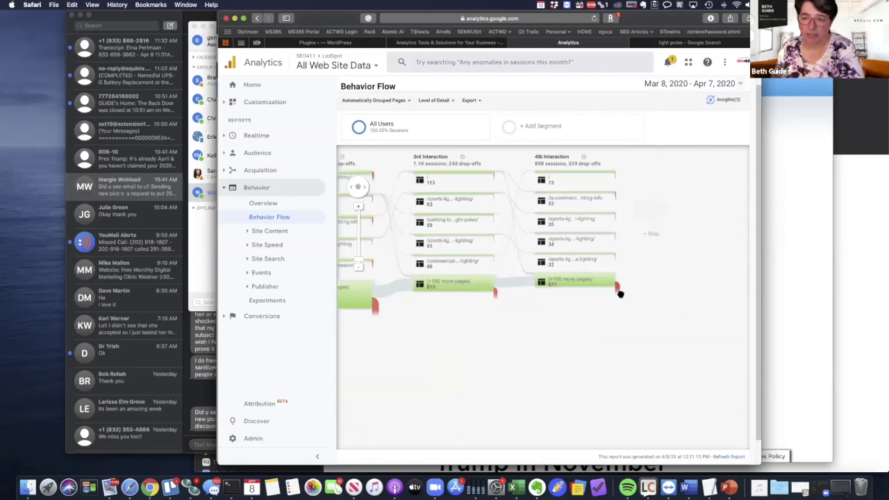
pyautogui.click(643, 220)
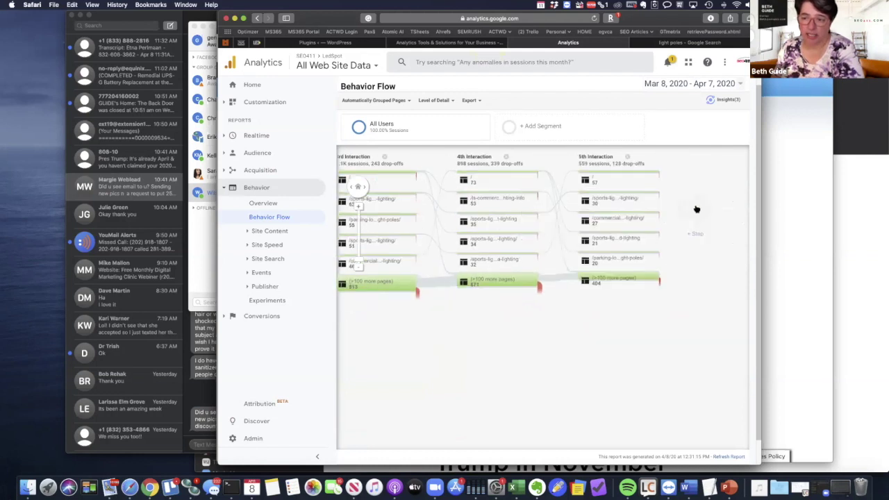
pyautogui.click(695, 218)
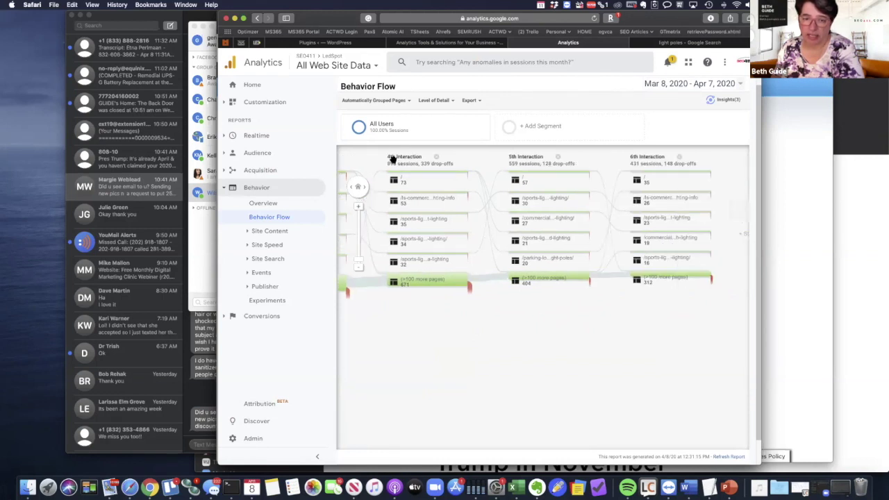
pyautogui.scroll(1, 392, 159)
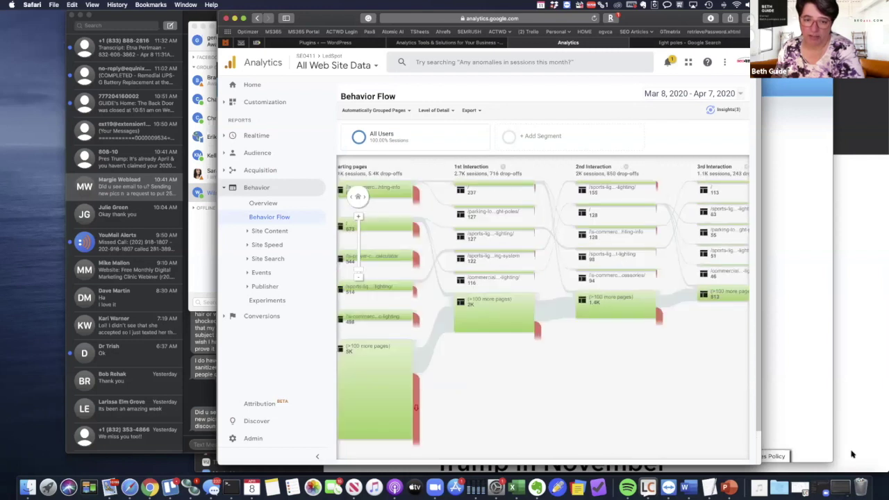
pyautogui.moveTo(487, 389); pyautogui.dragTo(789, 426)
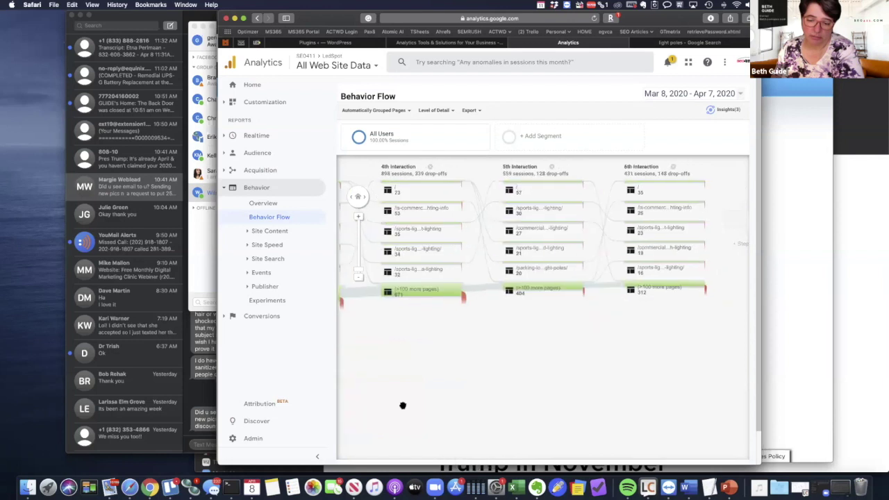
pyautogui.click(795, 426)
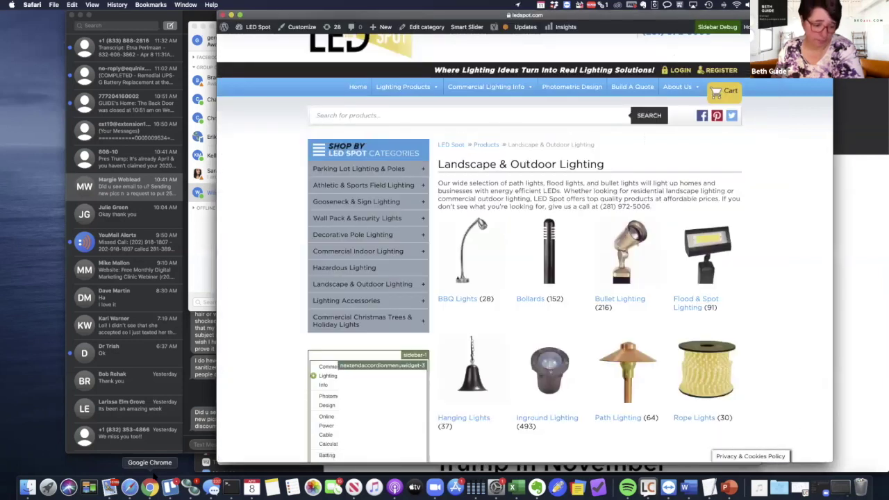
pyautogui.click(109, 487)
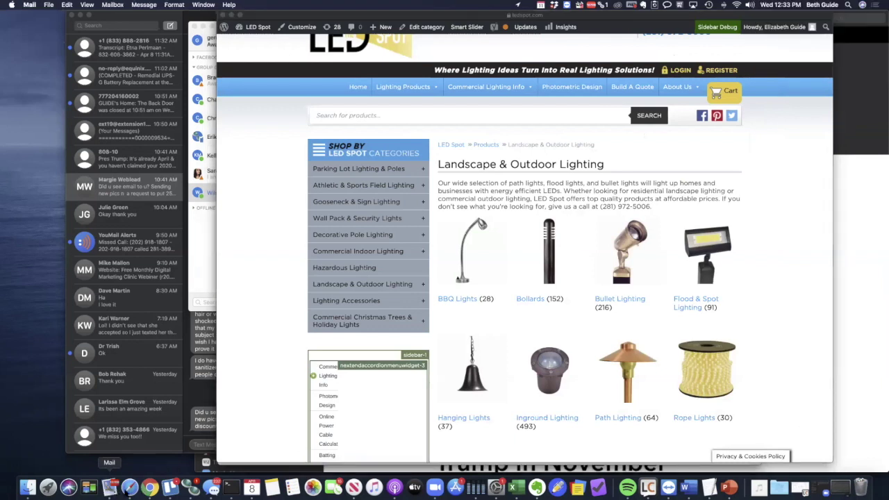
pyautogui.click(381, 275)
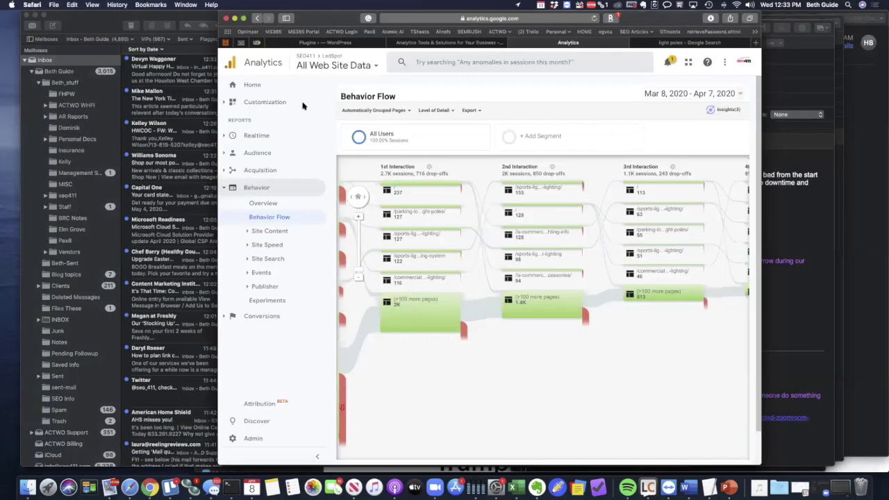
# Shift the browser window and widen it to show the third to sixth interactions side by side
pyautogui.click(223, 15)
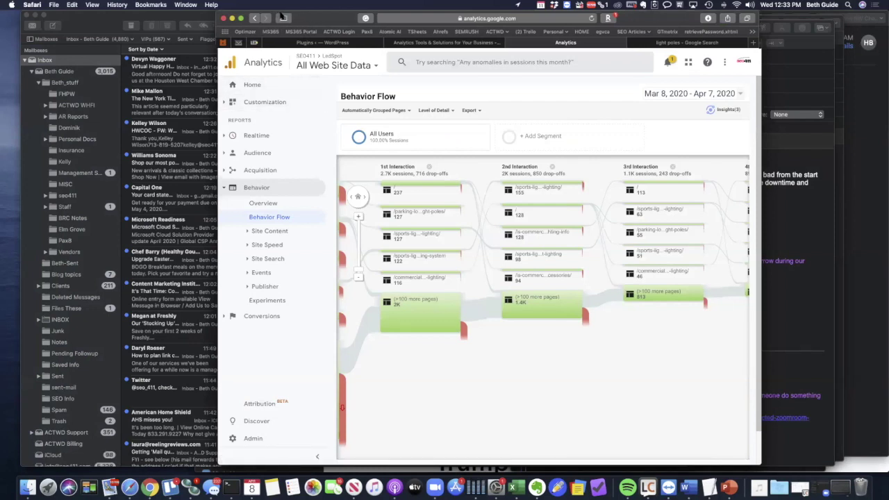
pyautogui.moveTo(281, 16); pyautogui.dragTo(239, 16)
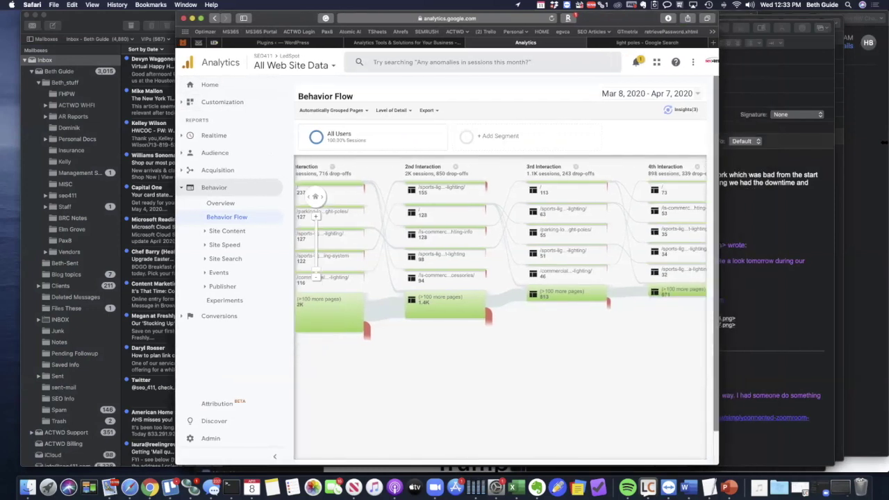
pyautogui.moveTo(884, 141); pyautogui.dragTo(887, 143)
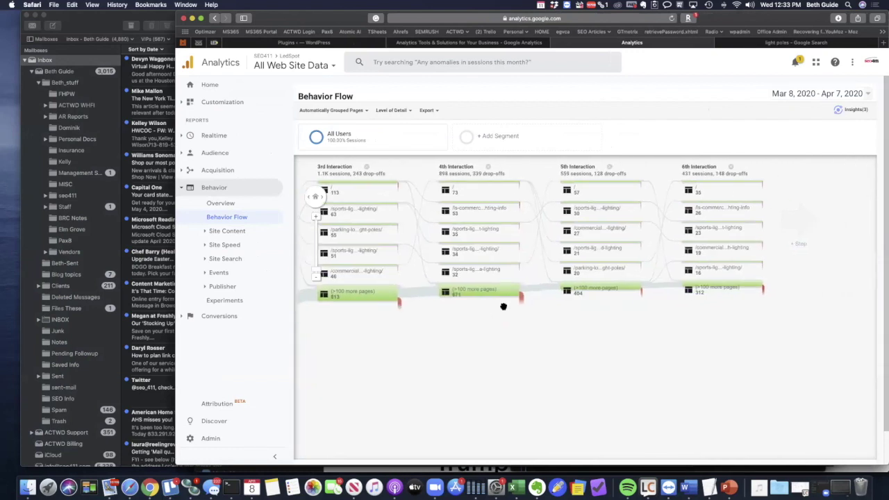
# Inspect the through traffic and drop-offs of the fourth interaction's grouped pages and trace the paths leading to those drop-offs
pyautogui.moveTo(501, 296)
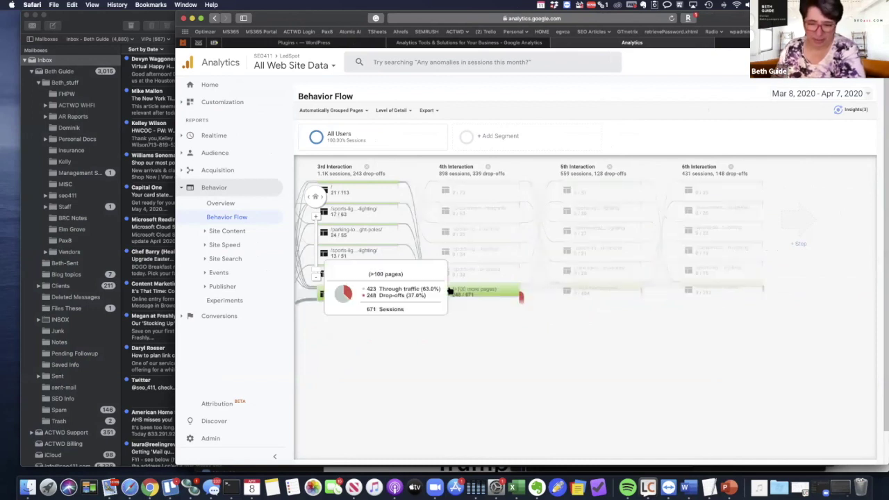
pyautogui.rightClick(521, 299)
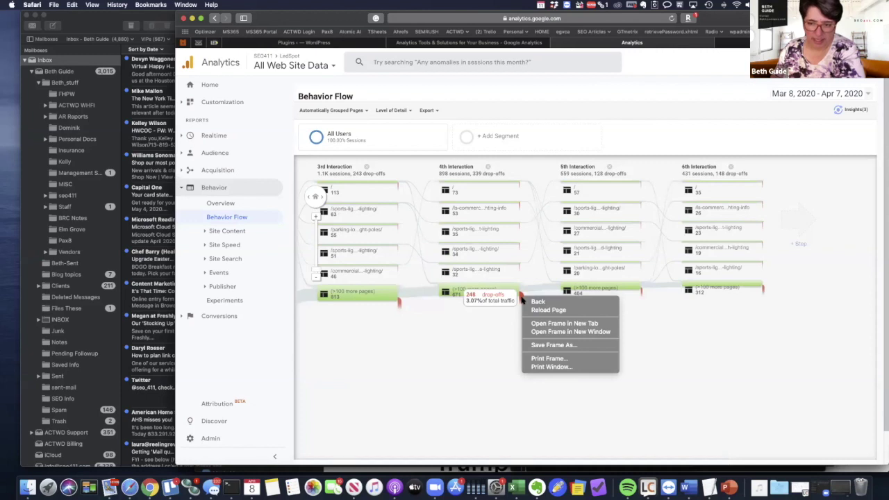
pyautogui.click(521, 298)
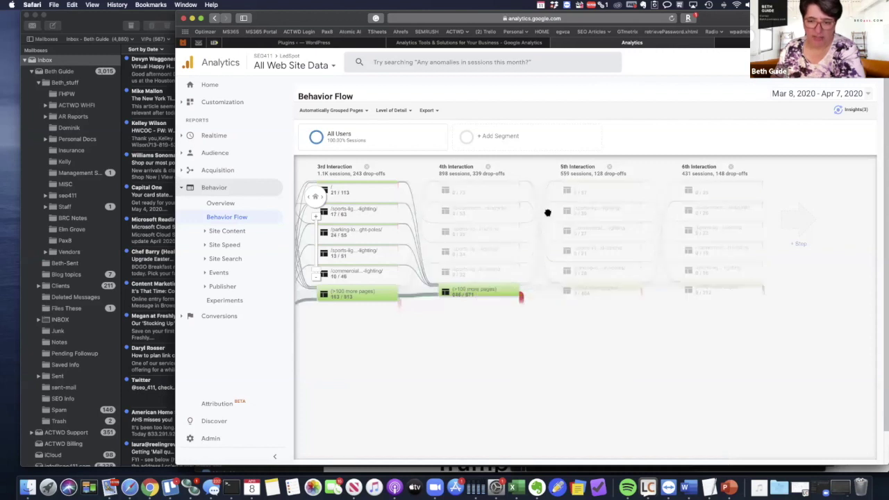
pyautogui.click(522, 302)
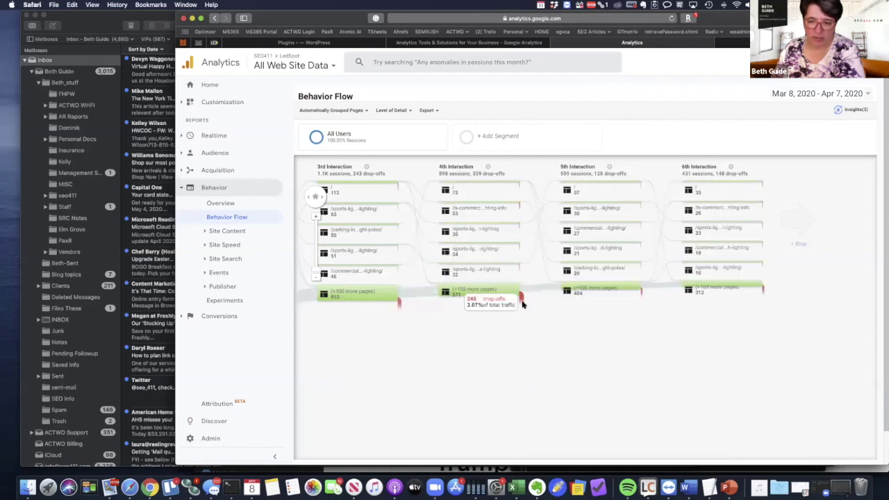
pyautogui.moveTo(587, 290)
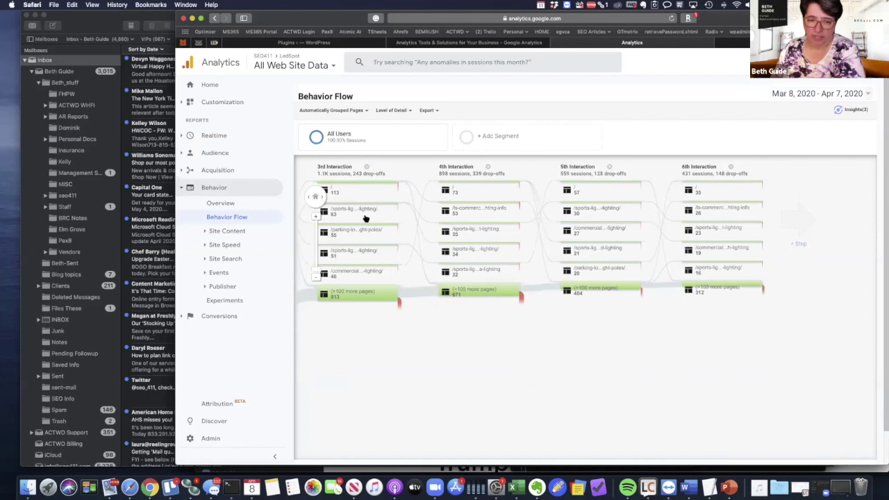
pyautogui.moveTo(476, 288)
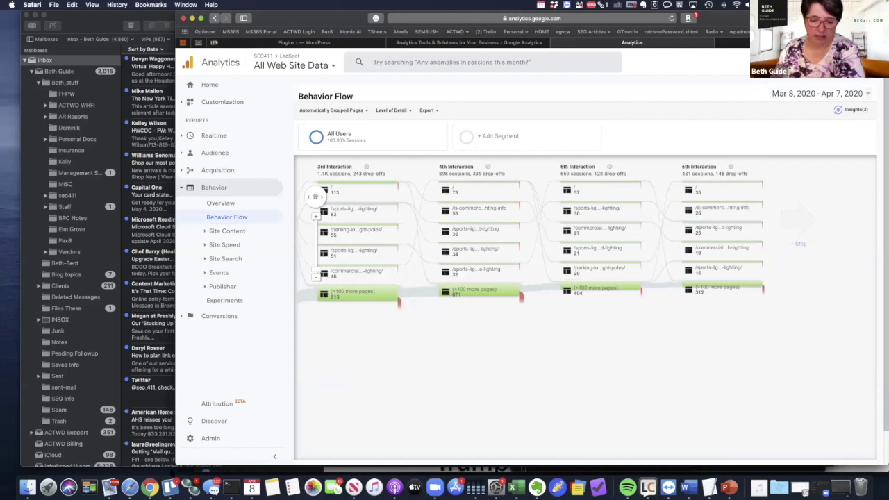
pyautogui.click(173, 474)
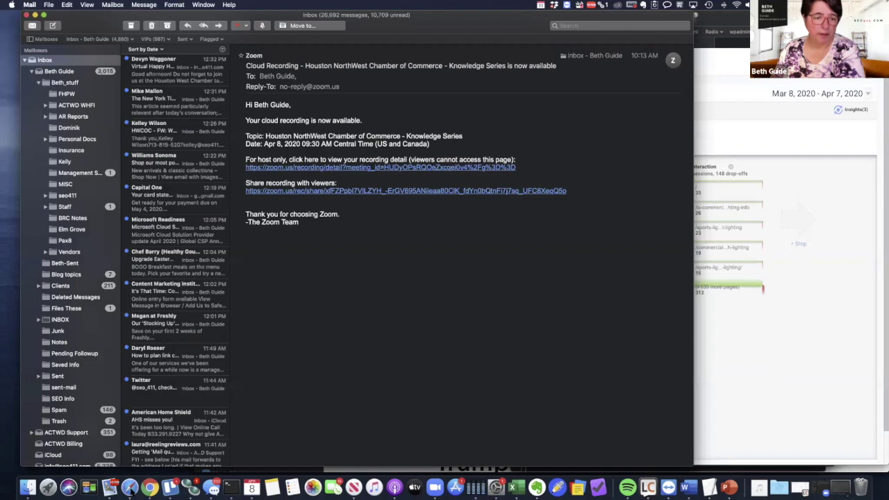
pyautogui.click(130, 487)
pyautogui.click(224, 231)
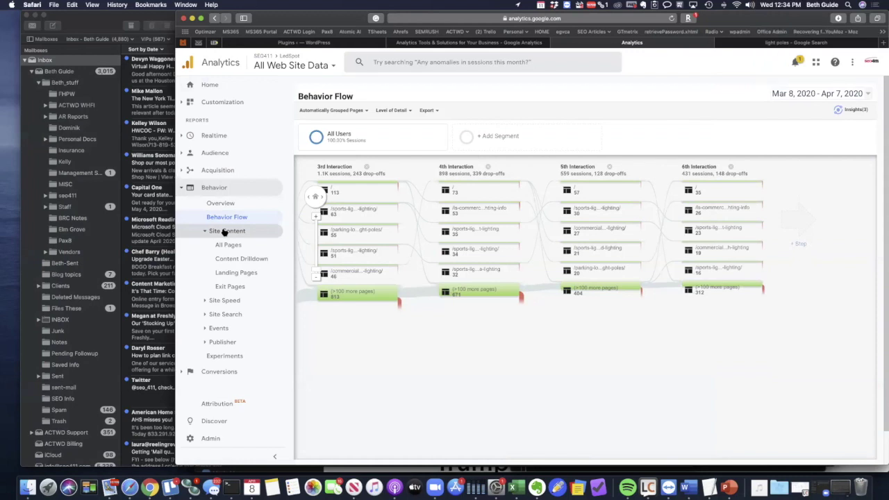
pyautogui.click(225, 232)
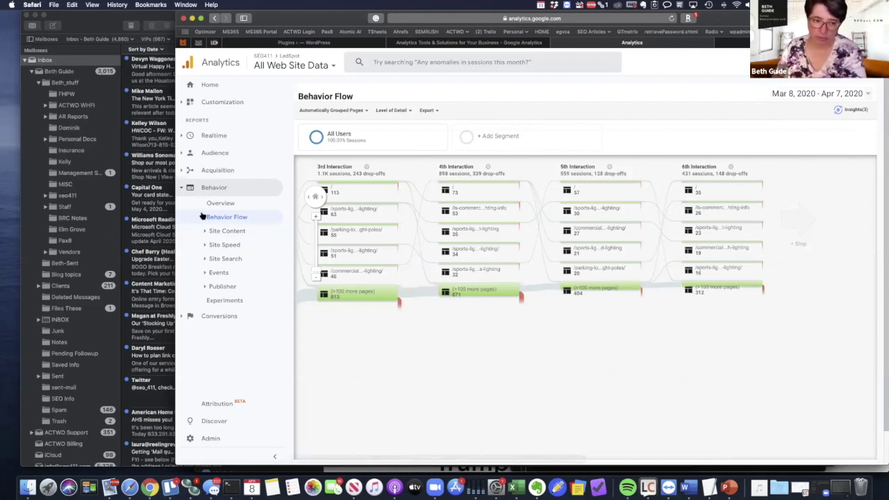
pyautogui.click(218, 232)
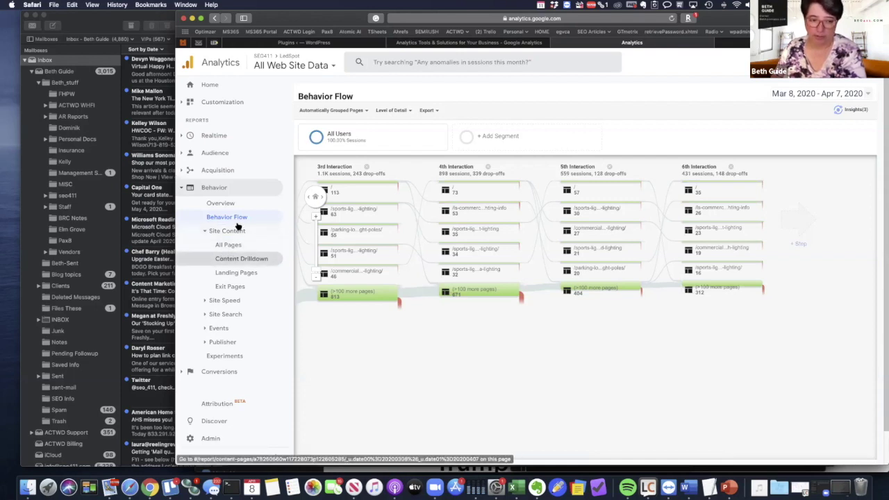
pyautogui.click(236, 231)
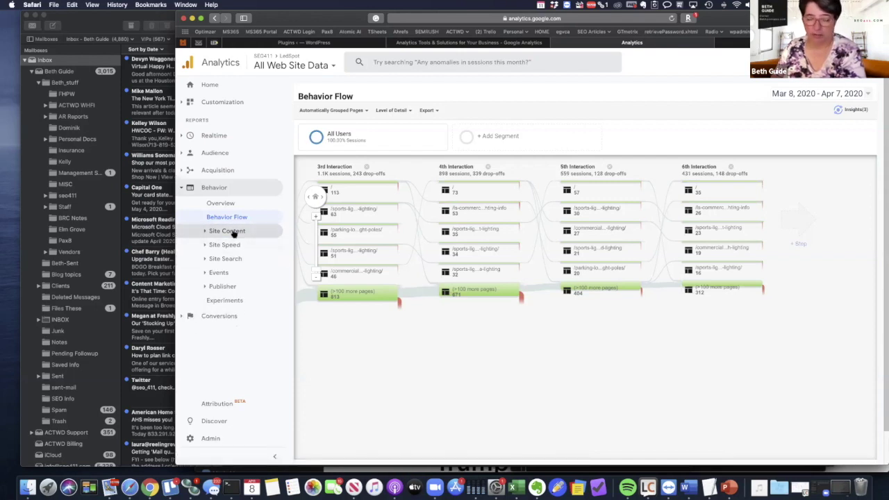
# Open the Content Drilldown report under Site Content and review the first-level page paths by pageviews
pyautogui.click(233, 232)
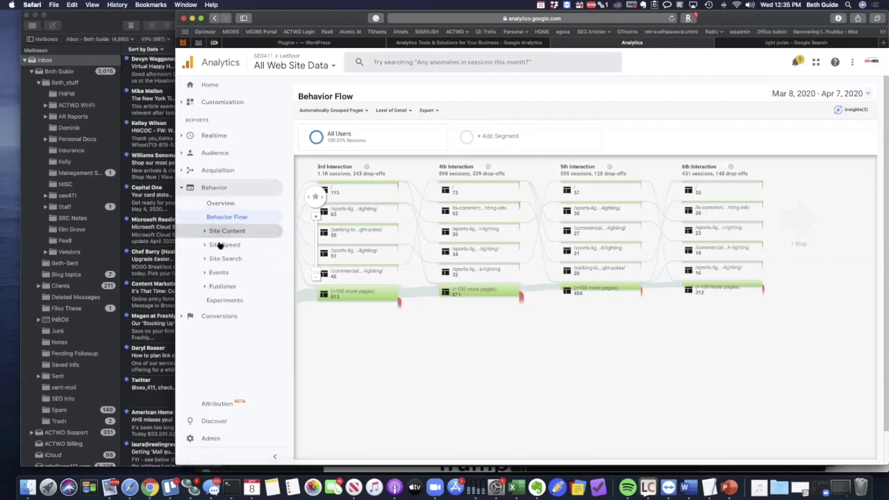
pyautogui.click(221, 259)
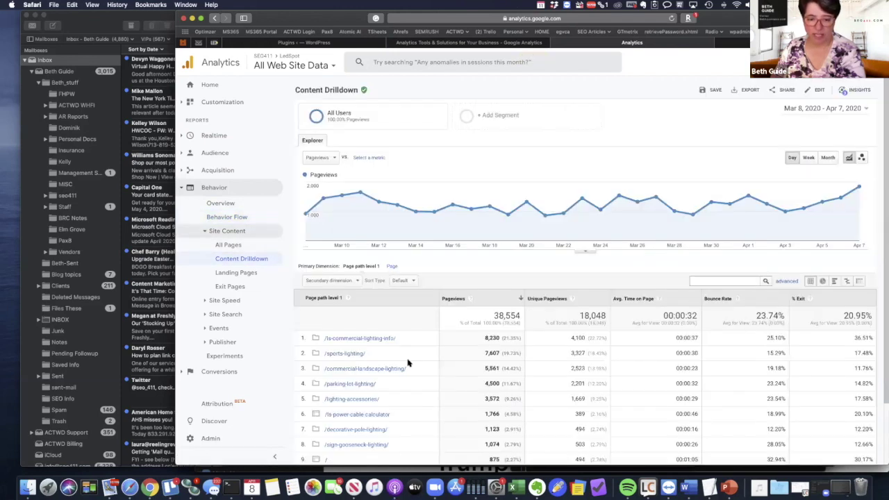
pyautogui.scroll(-3, 408, 361)
pyautogui.scroll(3, 407, 358)
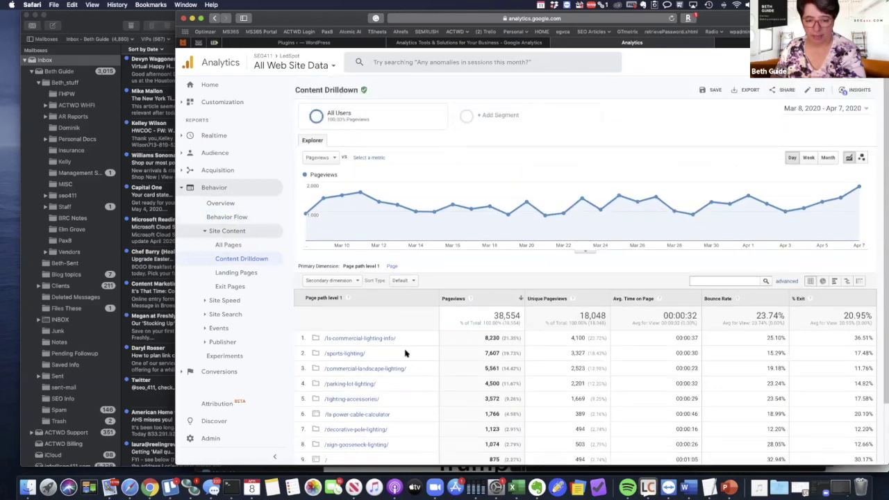
# Drill down through /ls-commercial-lighting-info/, /sports-athletic-lighting/ and /tennis-court-lighting/ to the /lighting-for-tennis-courts/ page
pyautogui.click(373, 339)
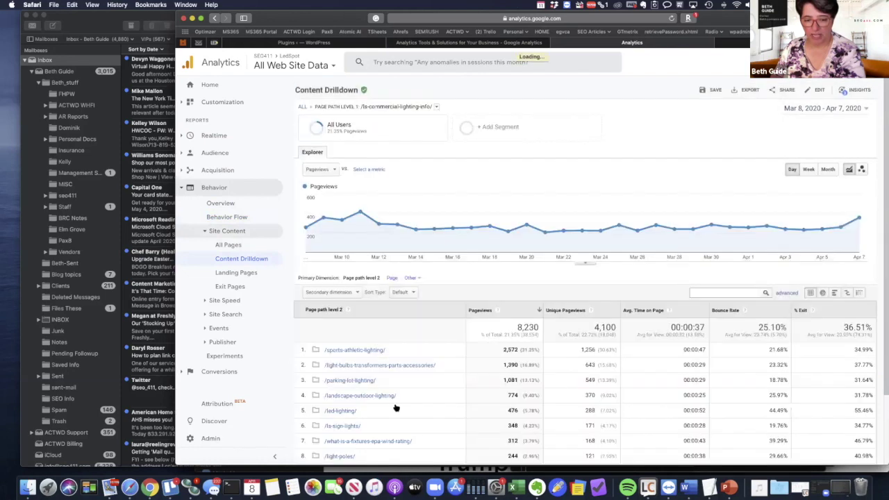
pyautogui.scroll(-3, 396, 408)
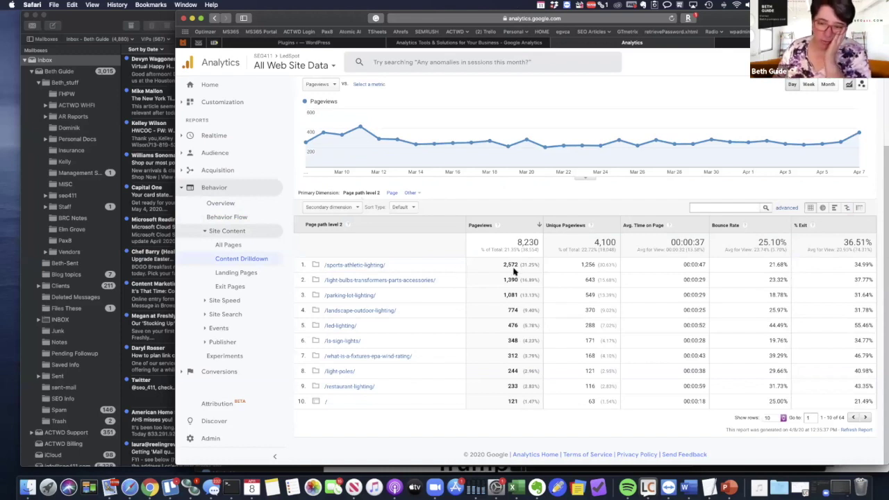
pyautogui.click(356, 266)
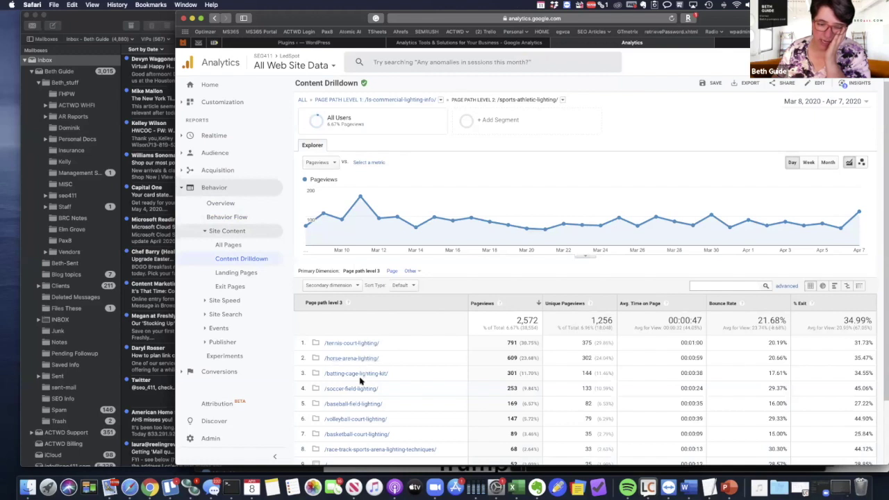
pyautogui.scroll(-3, 362, 375)
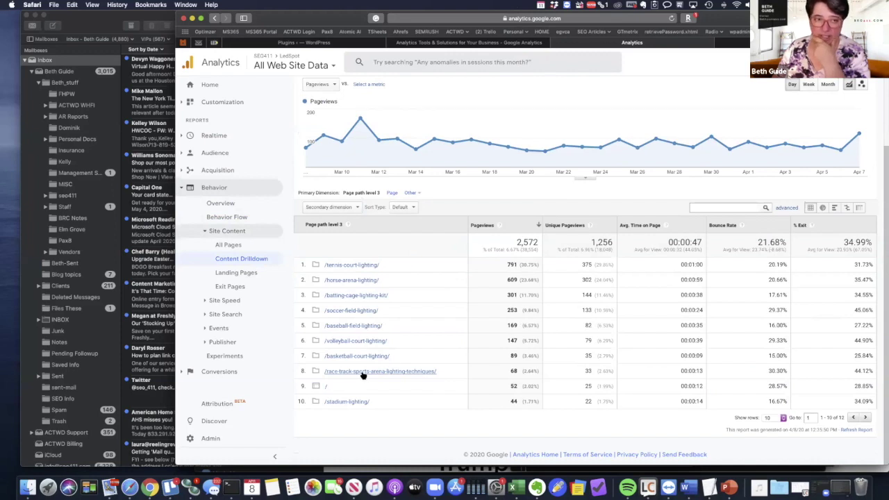
pyautogui.click(360, 267)
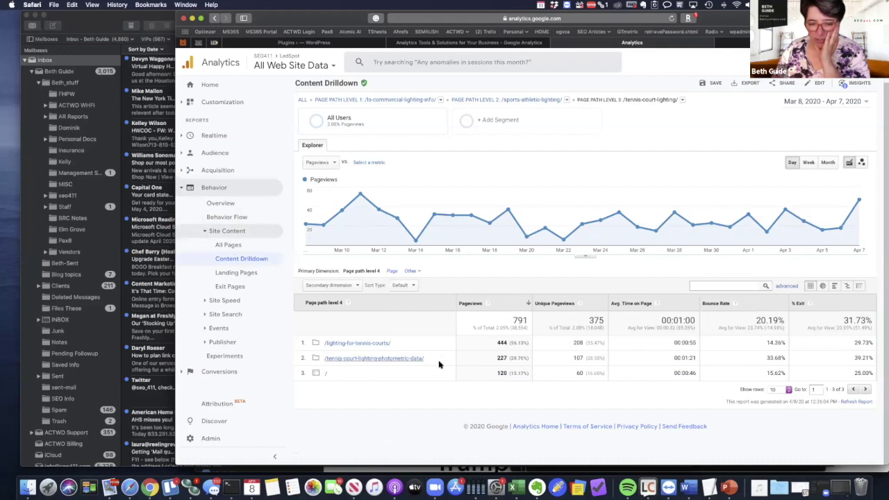
pyautogui.click(343, 347)
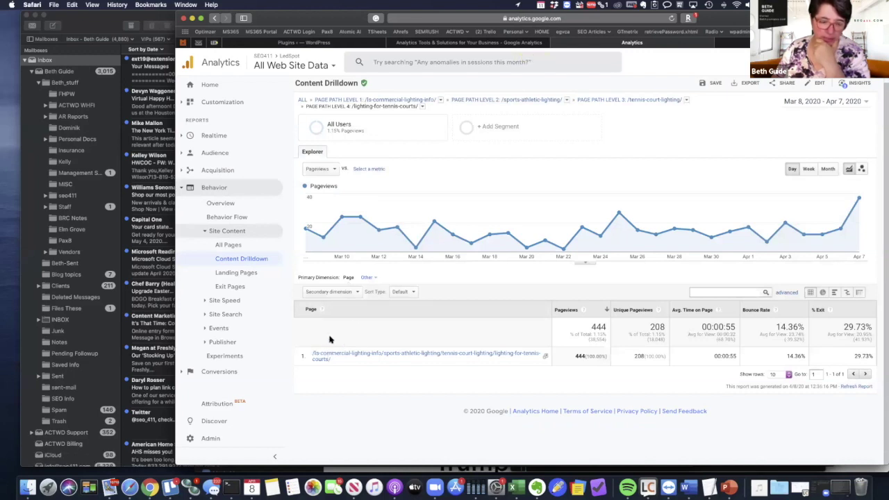
# Review the pages in the Exit Pages report and open the Site Speed Overview
pyautogui.click(219, 288)
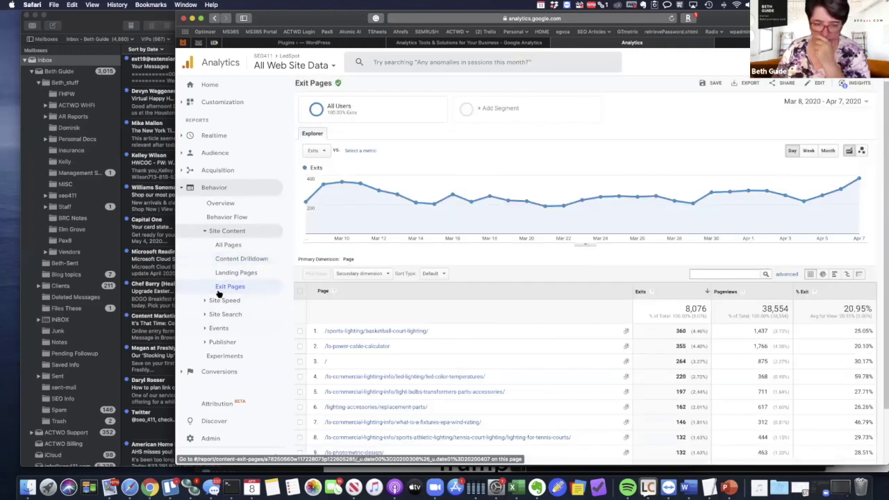
pyautogui.scroll(-5, 309, 318)
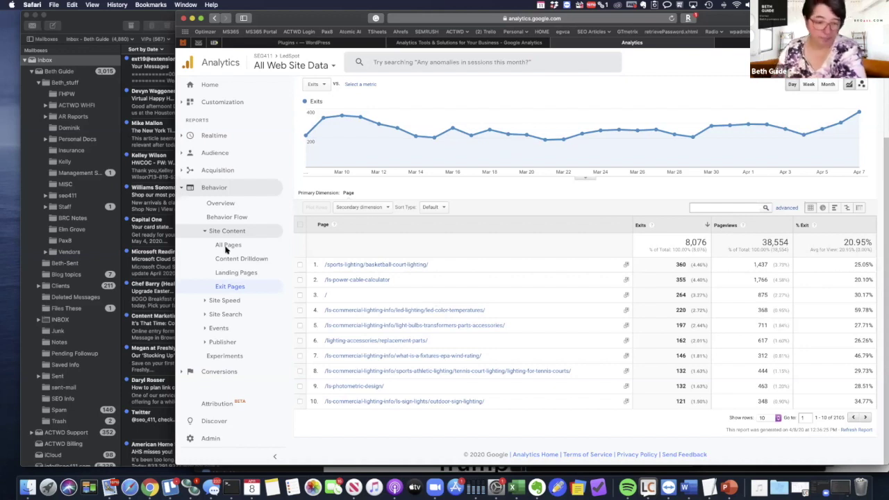
pyautogui.click(215, 301)
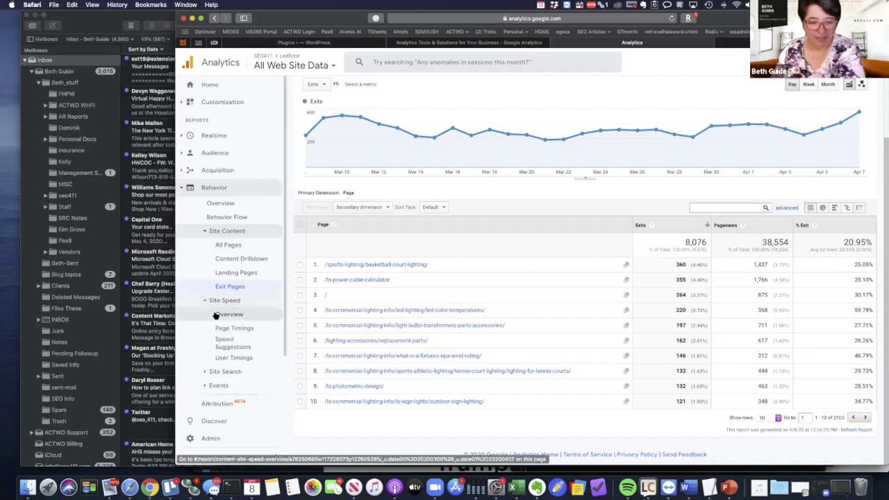
pyautogui.click(221, 314)
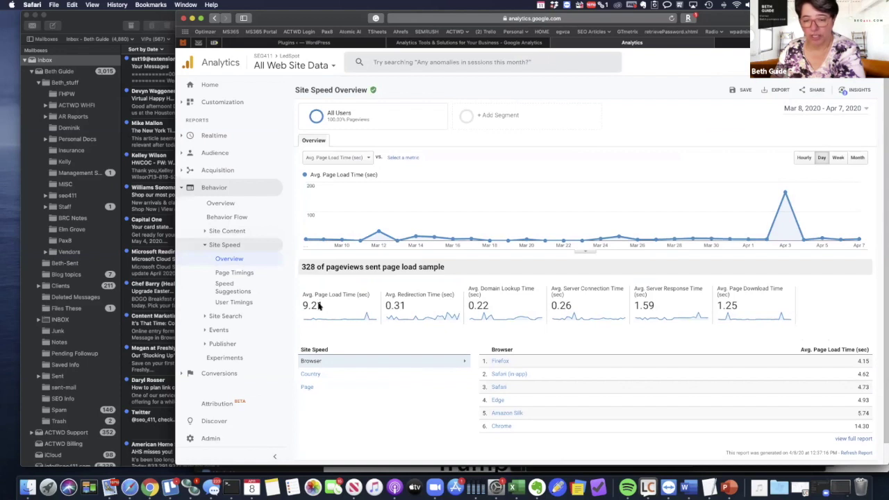
# Shift the browser window aside and load the GTmetrix home page in place of the light poles search
pyautogui.moveTo(707, 20); pyautogui.dragTo(682, 25)
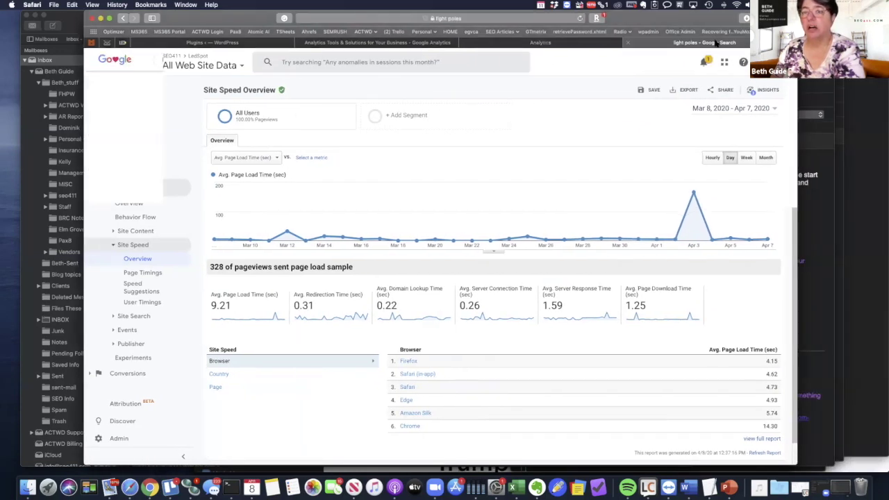
pyautogui.hotkey('ctrl', 'Tab')
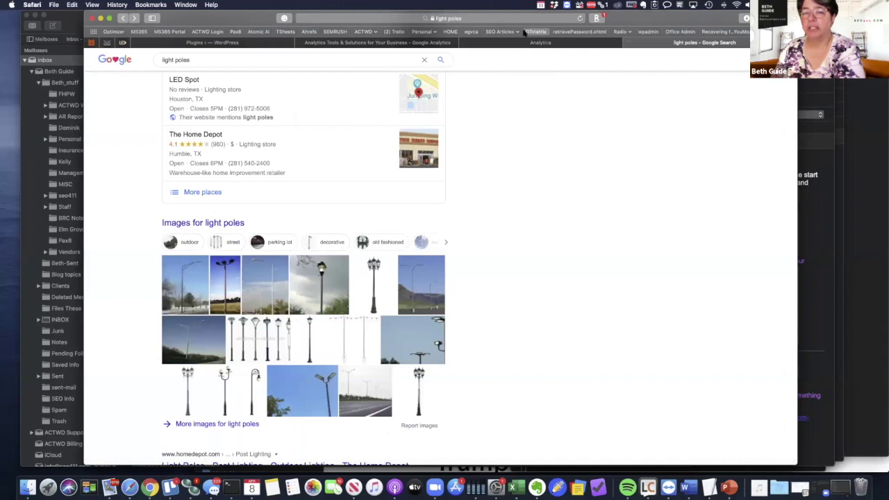
pyautogui.click(525, 32)
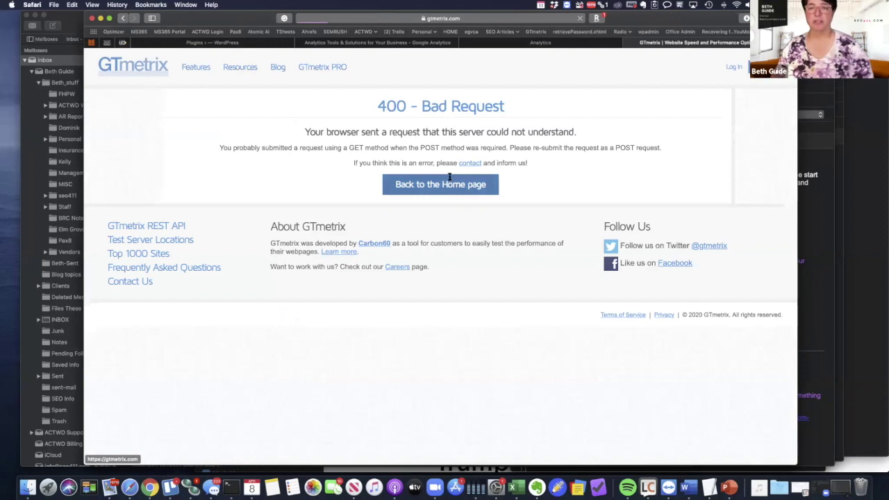
pyautogui.click(449, 179)
# Start a GTmetrix speed test for ledspot.com
pyautogui.write('l')
pyautogui.press('BackSpace')
pyautogui.write('led')
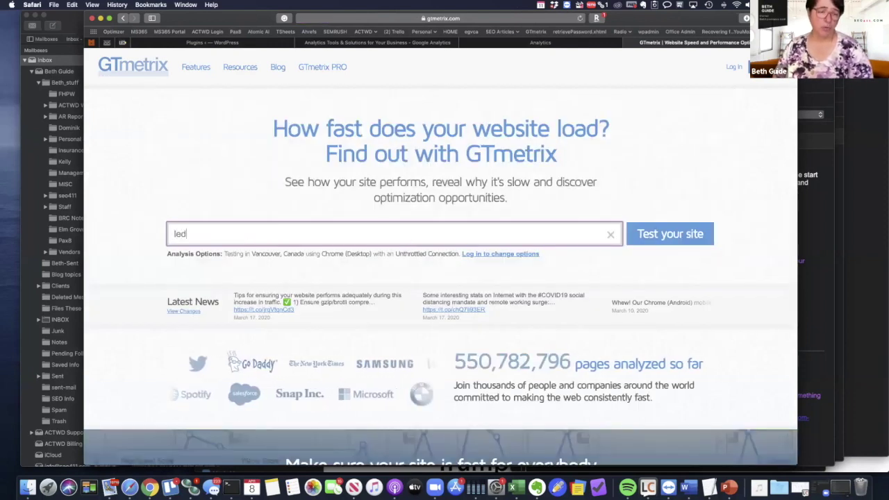
pyautogui.write('spar')
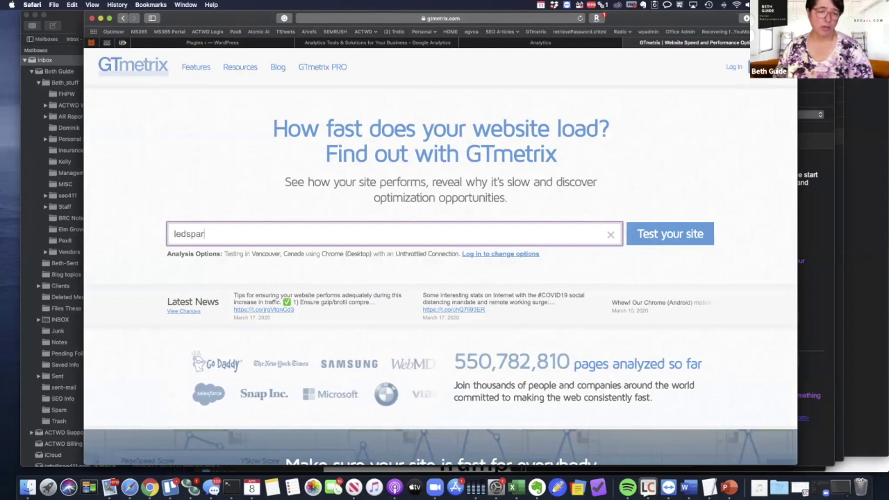
pyautogui.press('BackSpace')
pyautogui.press('BackSpace')
pyautogui.write('ot.com')
pyautogui.press('Return')
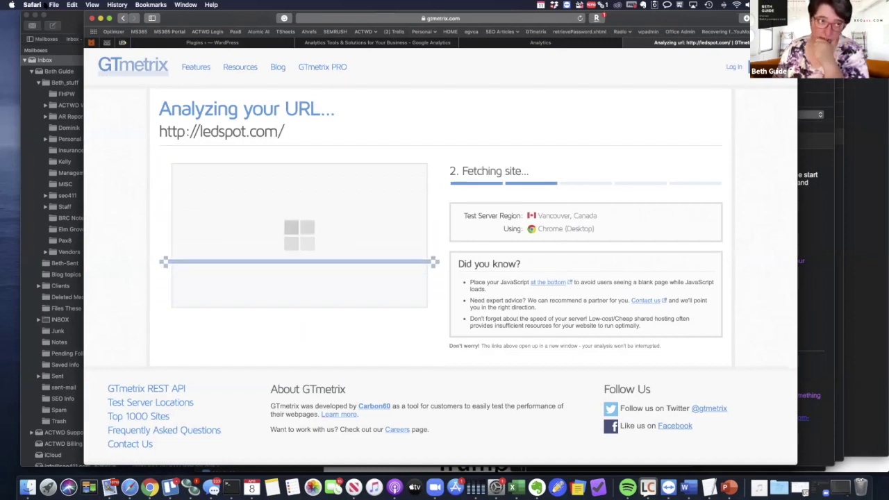
pyautogui.click(122, 18)
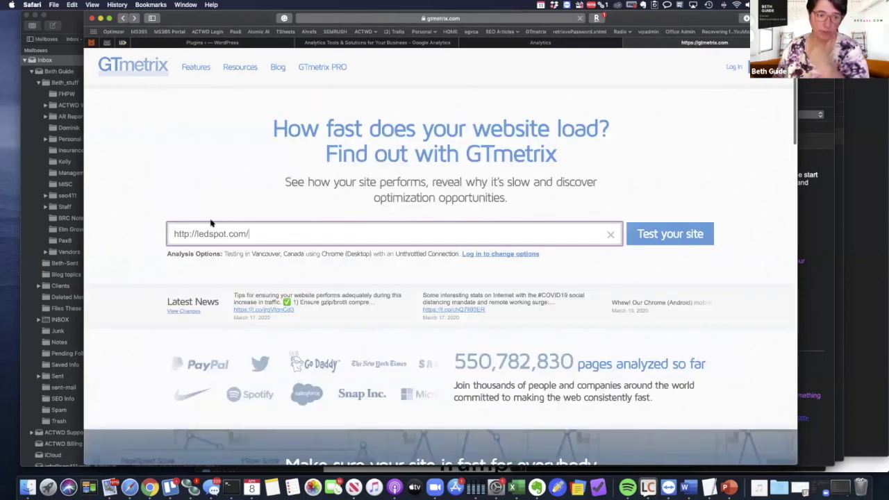
pyautogui.click(189, 234)
pyautogui.write('s')
pyautogui.press('Return')
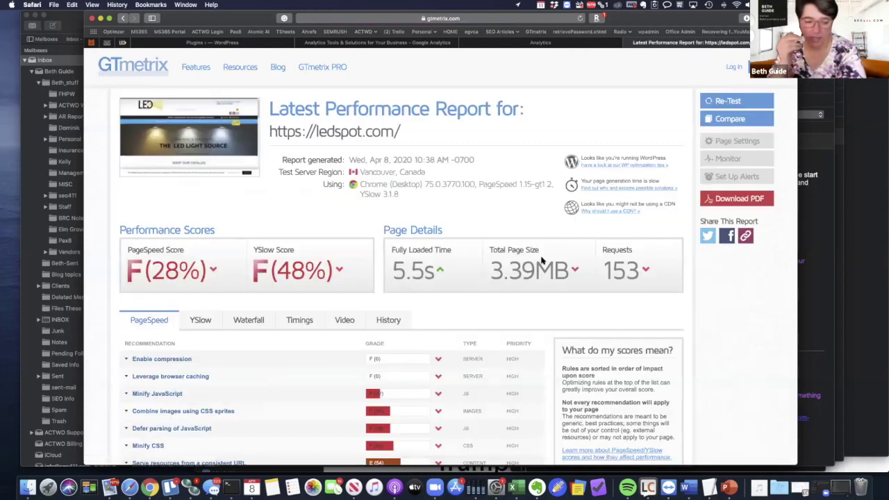
# Review the report's PageSpeed recommendations and examine the resources listed under Enable compression, collapsing that entry when finished
pyautogui.scroll(-5, 284, 273)
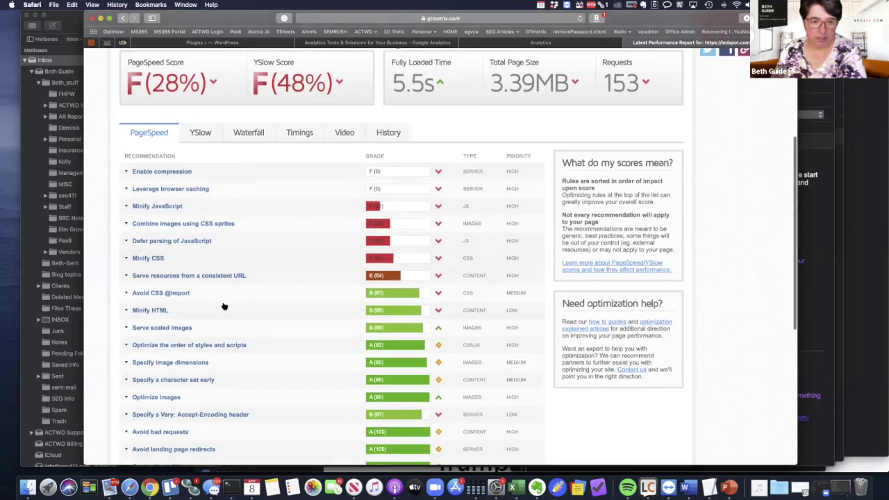
pyautogui.scroll(4, 224, 306)
pyautogui.scroll(-10, 264, 377)
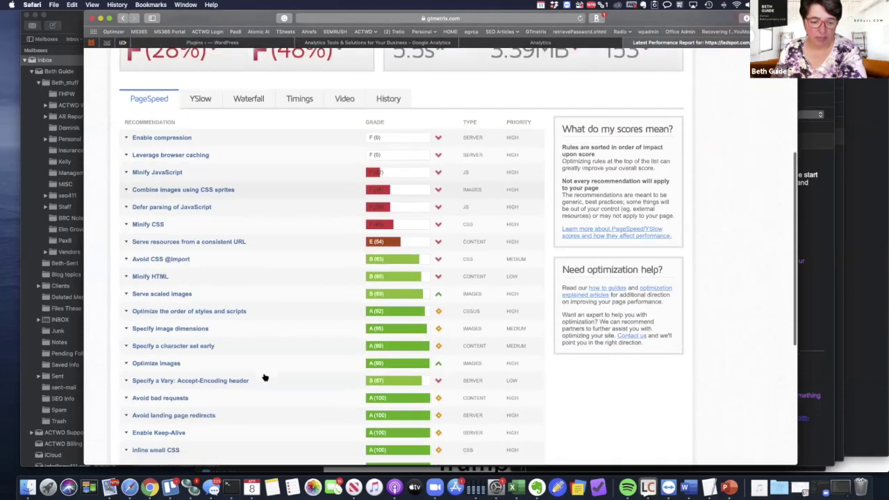
pyautogui.scroll(10, 264, 375)
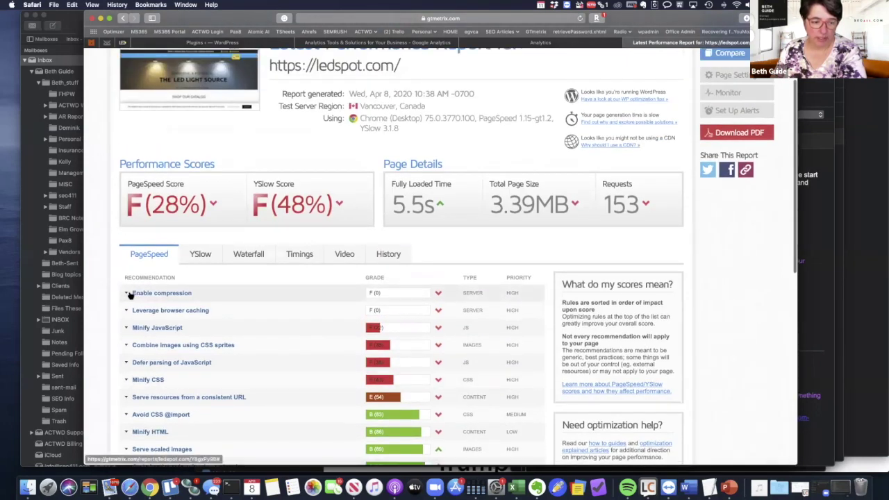
pyautogui.click(128, 293)
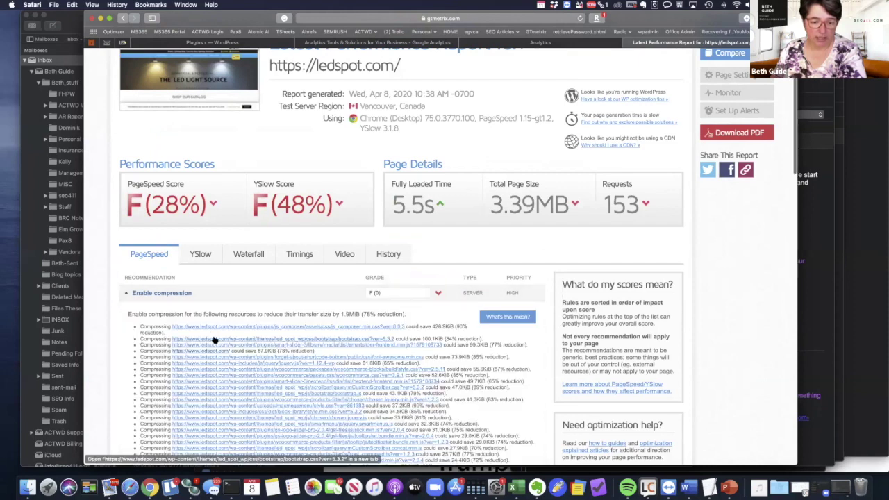
pyautogui.scroll(-3, 215, 340)
pyautogui.scroll(-15, 215, 339)
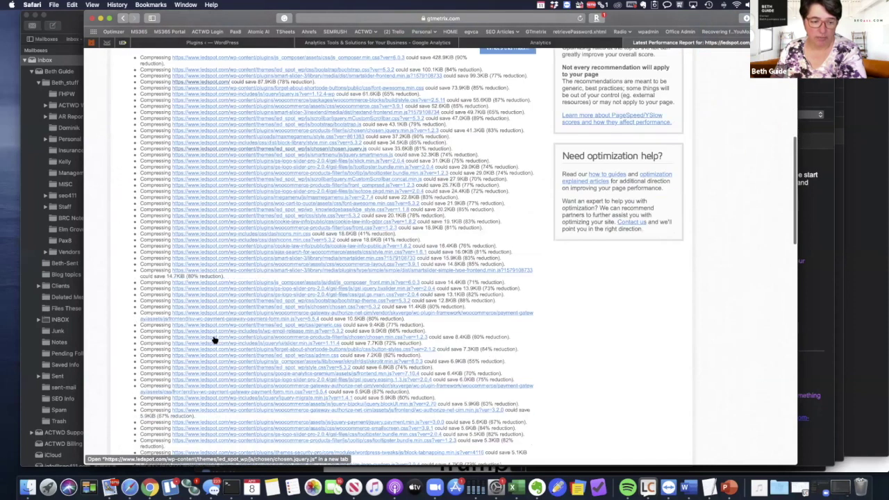
pyautogui.scroll(15, 215, 340)
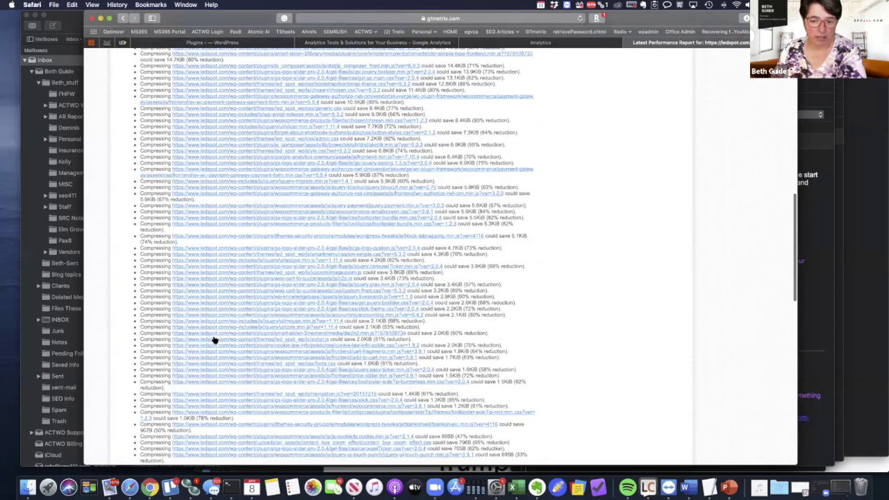
pyautogui.scroll(5, 446, 378)
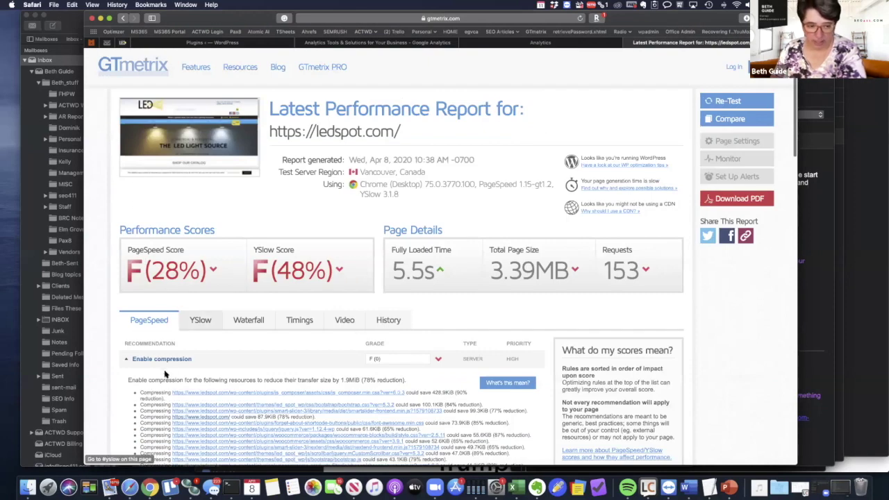
pyautogui.click(126, 360)
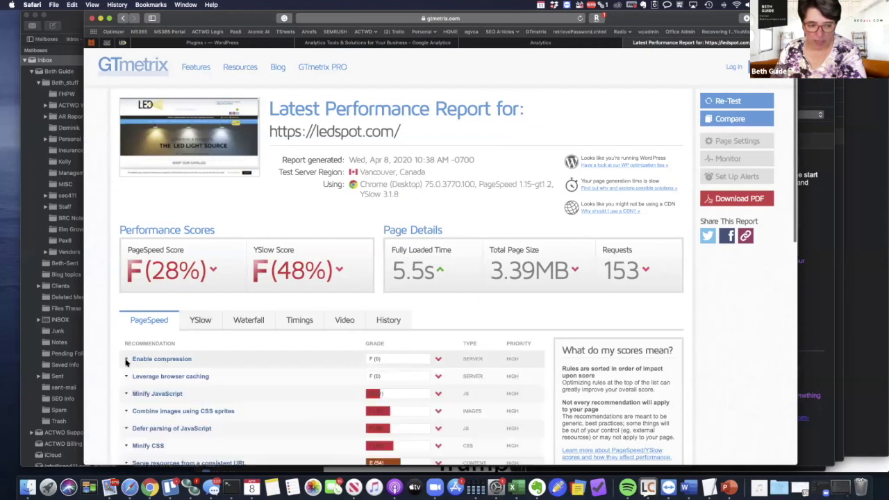
# Expand the Leverage browser caching recommendation and examine the cacheable resources it lists
pyautogui.click(201, 377)
pyautogui.scroll(-6, 202, 381)
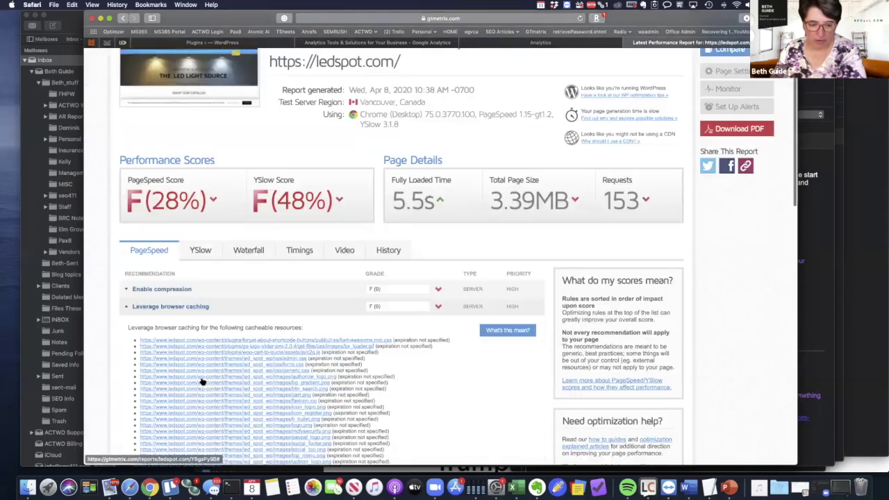
pyautogui.scroll(-3, 202, 381)
pyautogui.scroll(9, 201, 381)
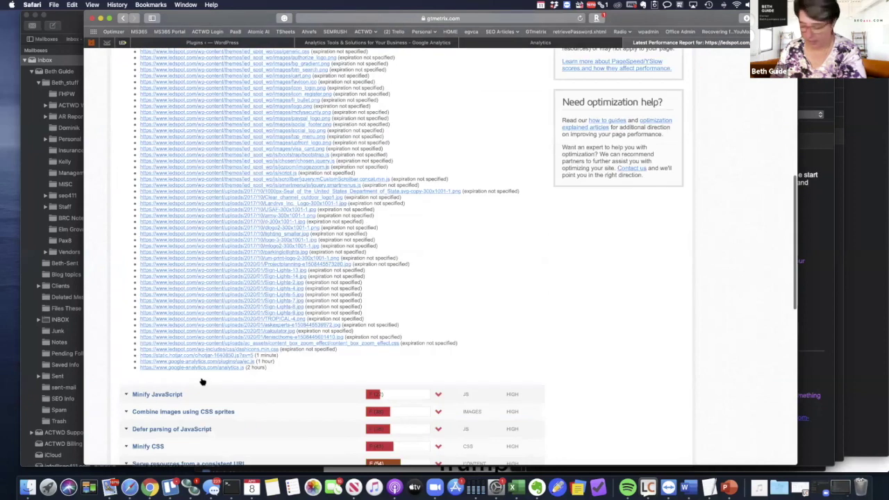
pyautogui.scroll(1, 202, 381)
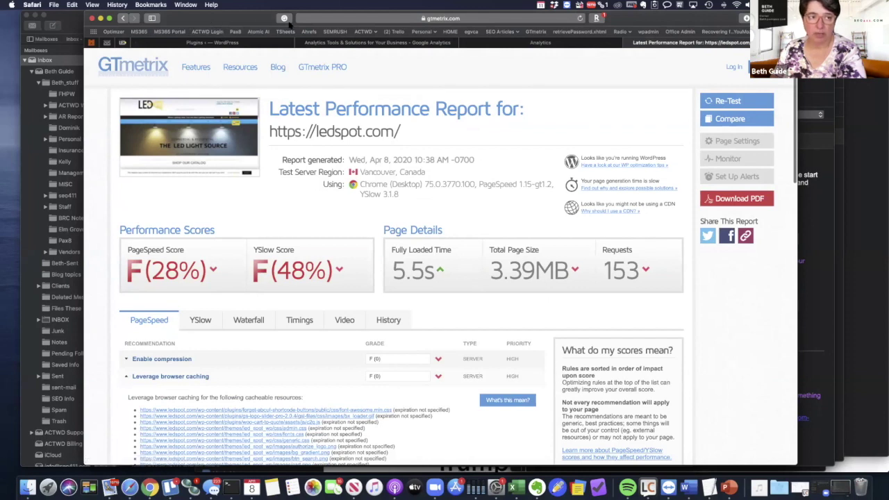
# Leave the GTmetrix report, return to the Analytics Site Speed Overview and shift the browser window aside
pyautogui.click(197, 18)
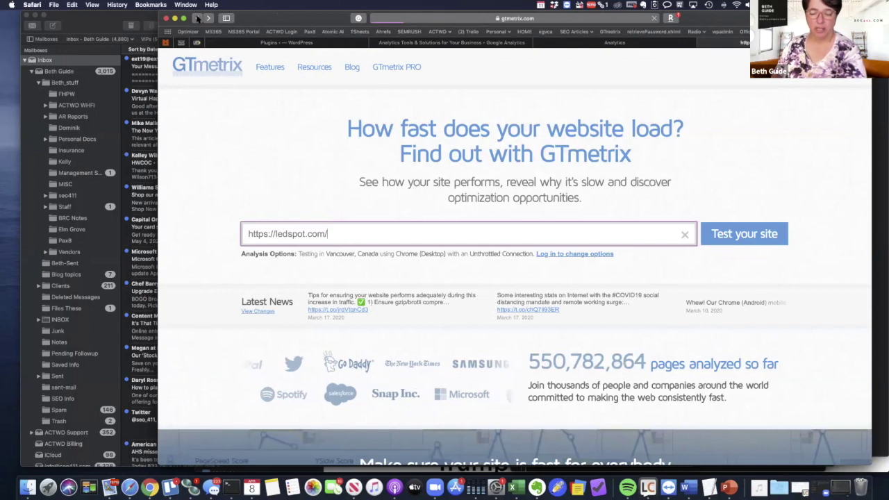
pyautogui.click(197, 18)
pyautogui.click(642, 45)
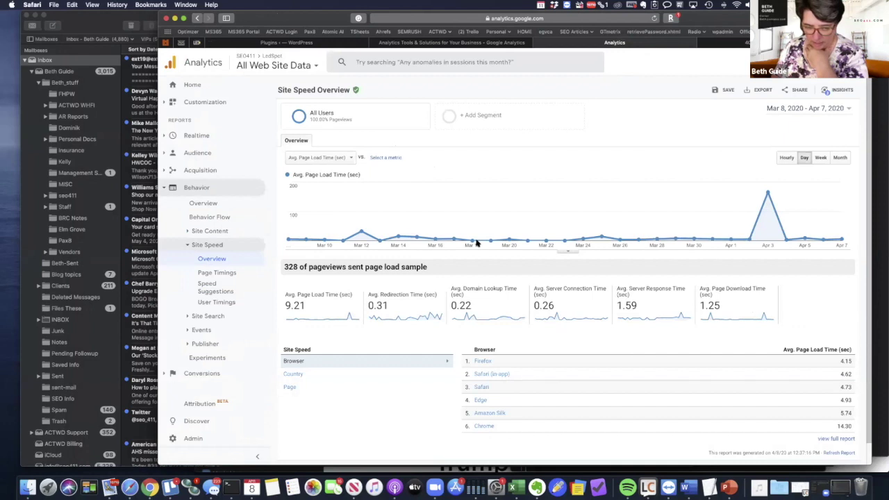
pyautogui.scroll(-1, 477, 242)
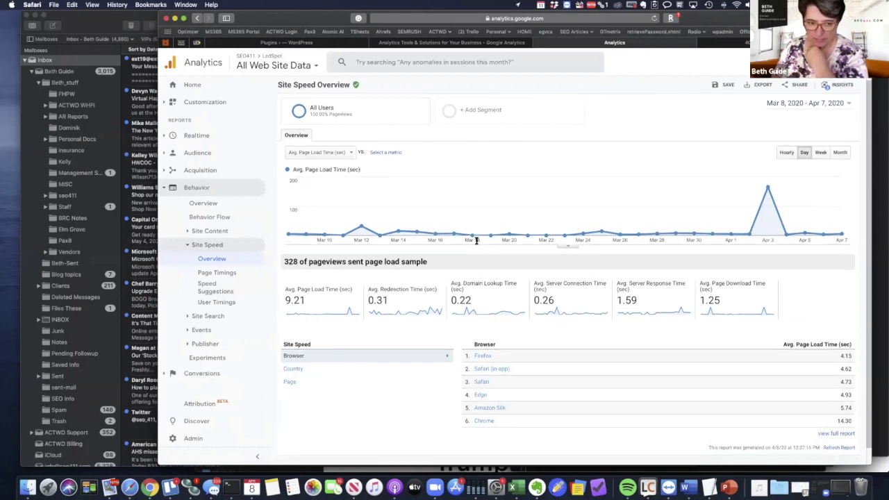
pyautogui.moveTo(730, 19); pyautogui.dragTo(664, 19)
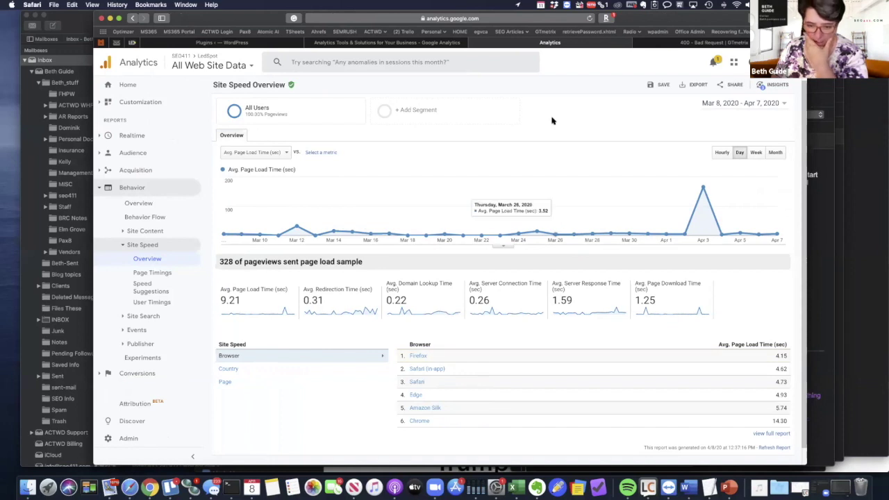
# Open the Site Speed Page Timings report and review each page's load time against the site average and the available comparison metrics
pyautogui.click(146, 270)
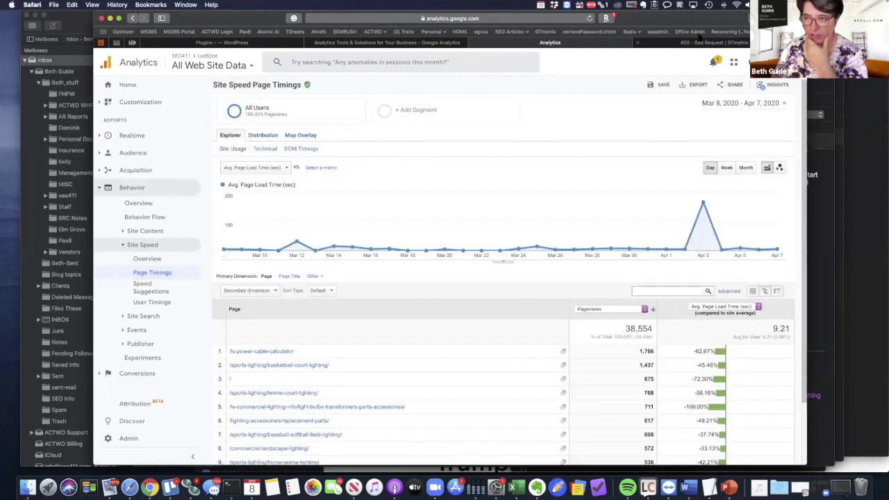
pyautogui.moveTo(694, 38); pyautogui.dragTo(652, 38)
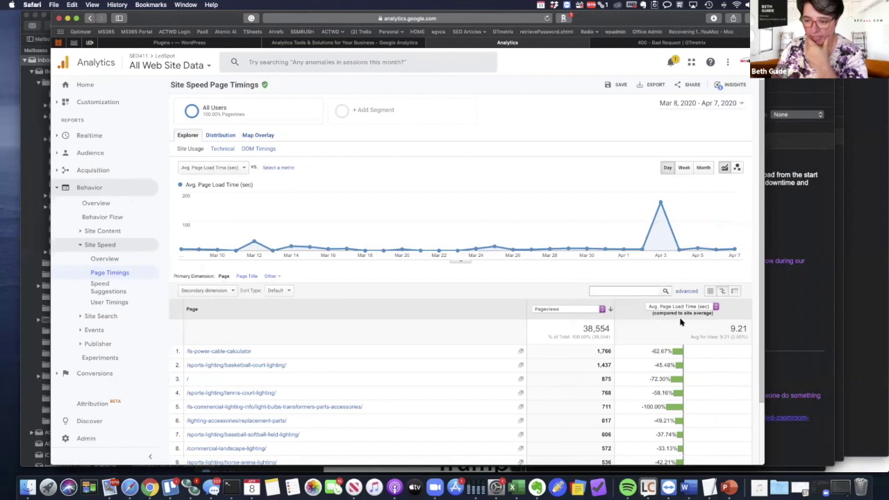
pyautogui.scroll(-3, 659, 371)
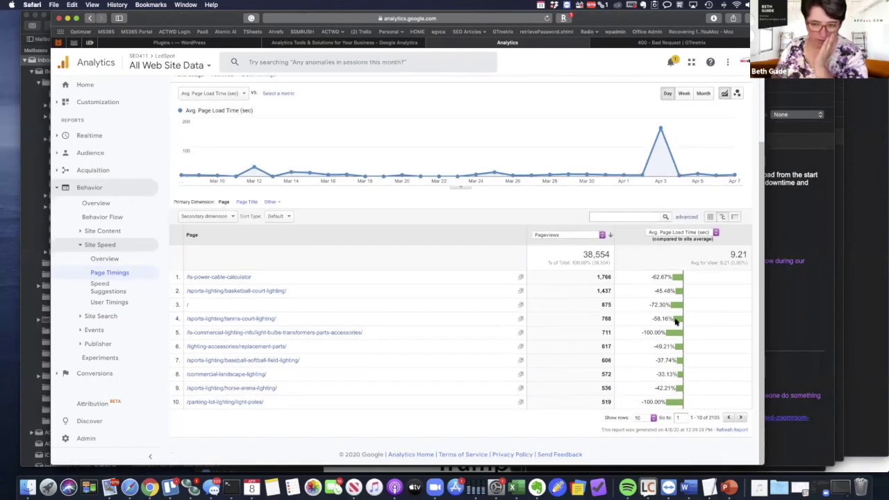
pyautogui.click(665, 235)
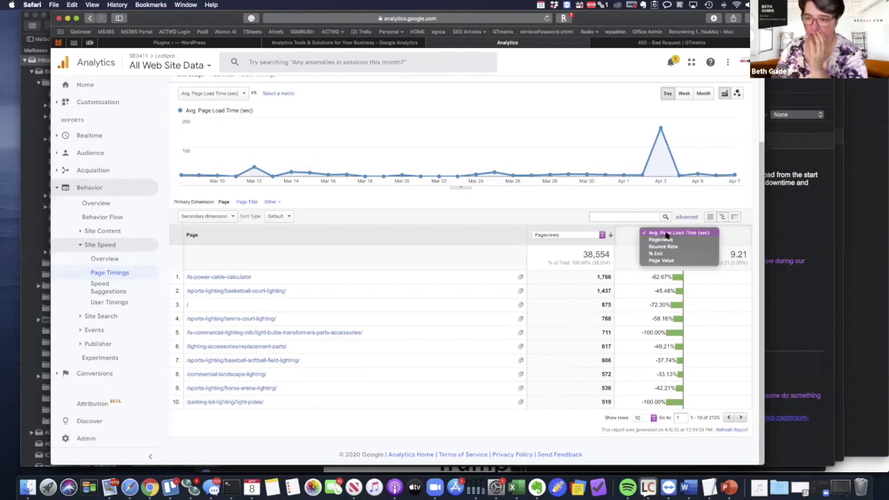
pyautogui.click(741, 280)
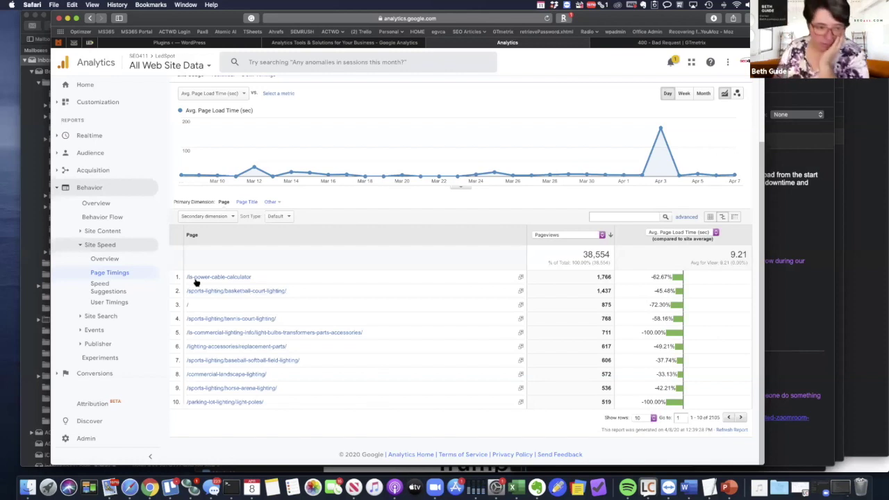
# Open the Speed Suggestions report, launch the PageSpeed suggestions for /ls-power-cable-calculator and enlarge the window that opens
pyautogui.click(117, 293)
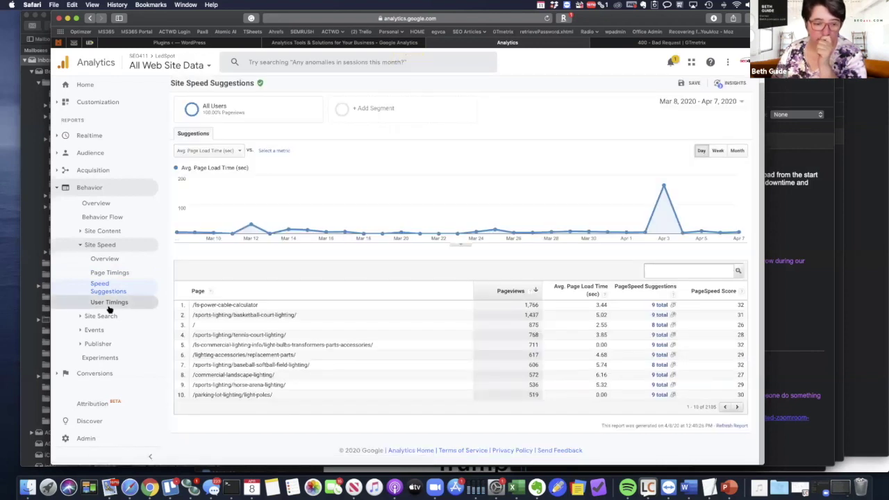
pyautogui.click(661, 306)
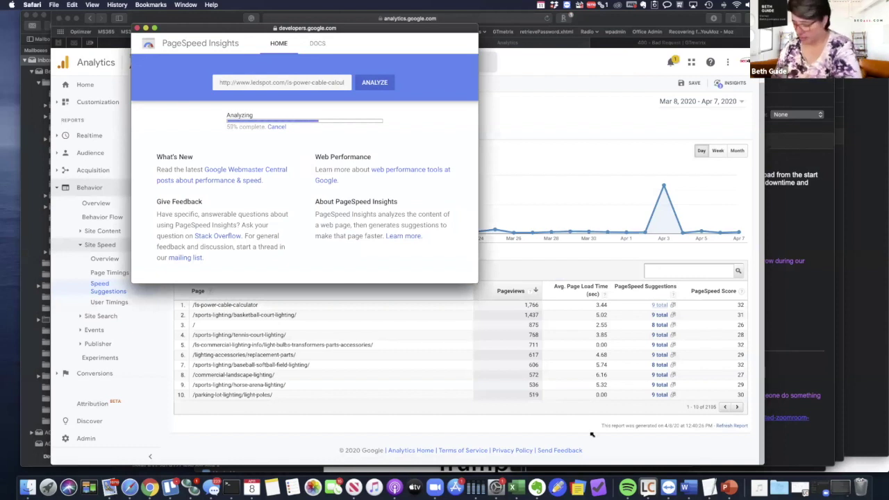
pyautogui.moveTo(592, 434); pyautogui.dragTo(596, 440)
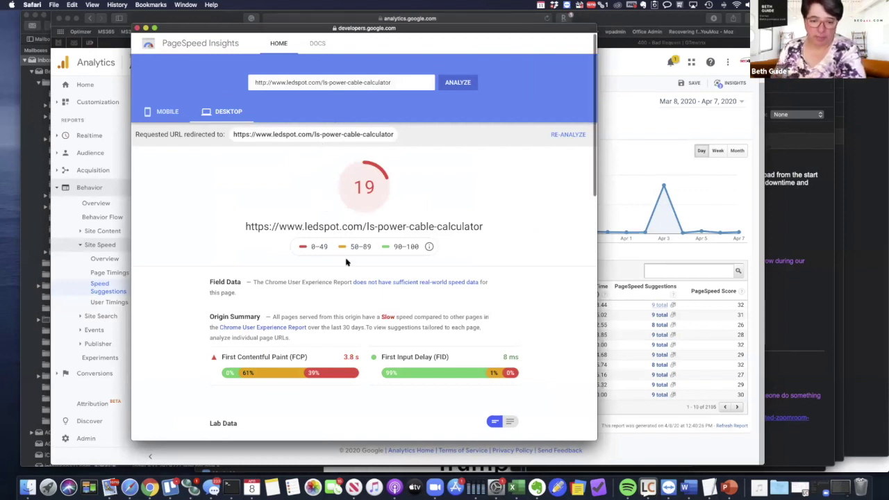
# Examine the lab data, opportunities and diagnostics, expanding Keep request counts low and transfer sizes small to see its resource breakdown
pyautogui.scroll(-3, 346, 259)
pyautogui.scroll(-2, 345, 259)
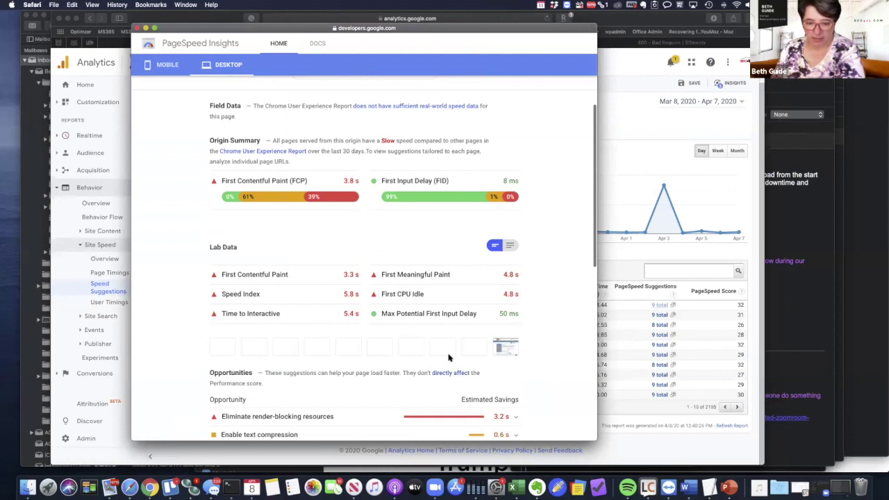
pyautogui.scroll(-3, 449, 357)
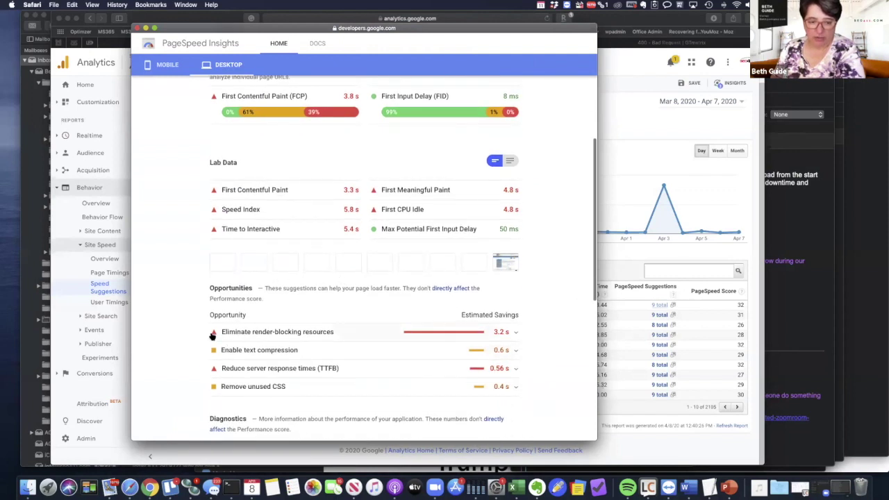
pyautogui.scroll(-1, 257, 261)
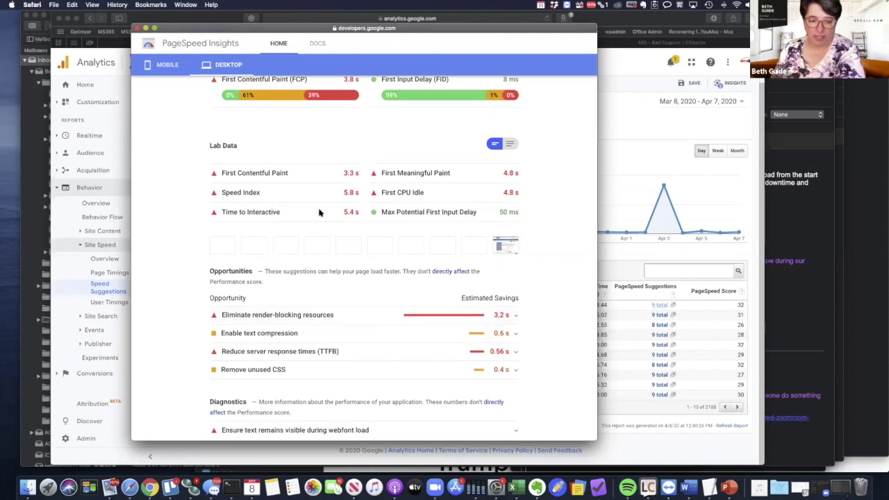
pyautogui.scroll(-5, 320, 213)
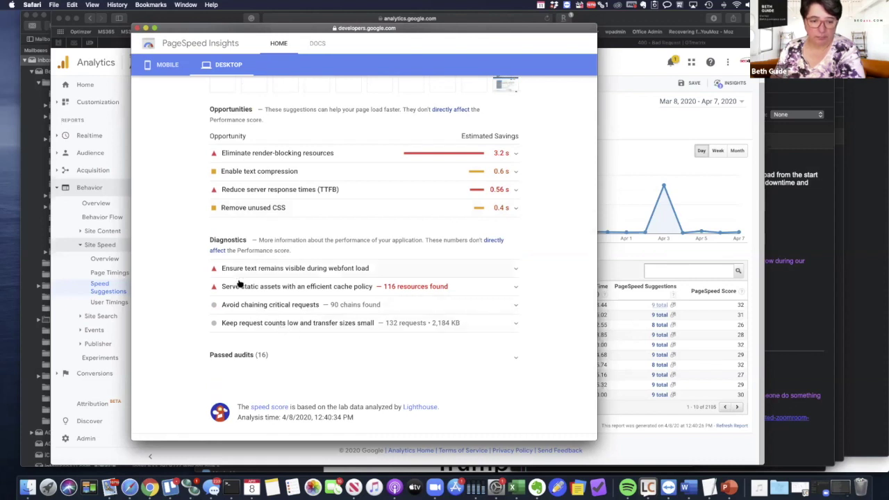
pyautogui.click(417, 325)
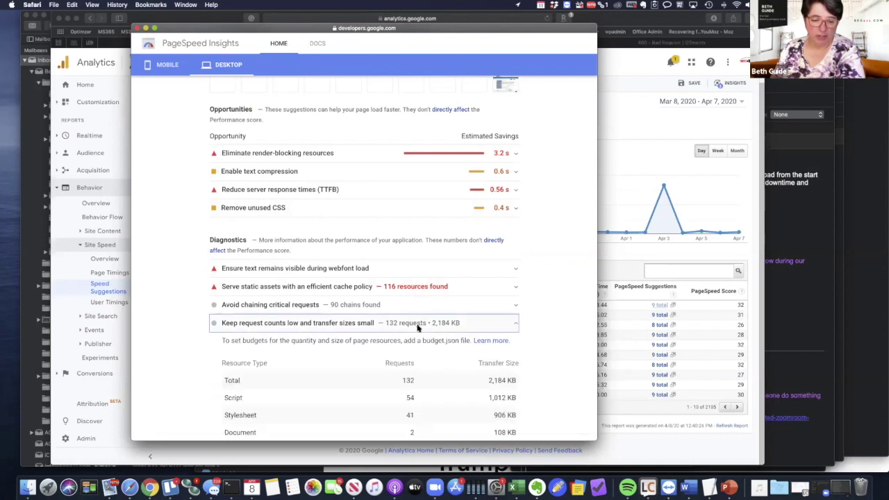
pyautogui.scroll(-1, 392, 356)
pyautogui.scroll(-3, 392, 356)
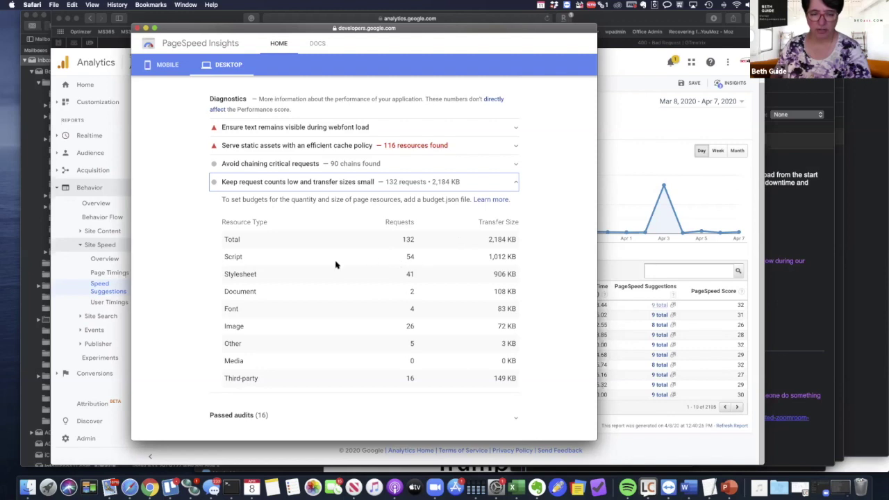
# Inspect the server response, text compression and render-blocking opportunities, closing the PageSpeed Insights window when finished
pyautogui.scroll(-6, 347, 200)
pyautogui.scroll(15, 346, 200)
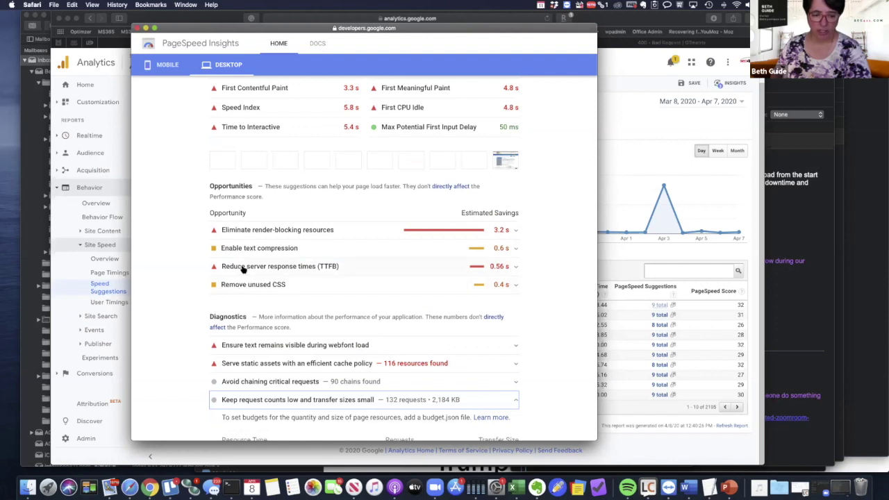
pyautogui.click(240, 267)
pyautogui.click(236, 252)
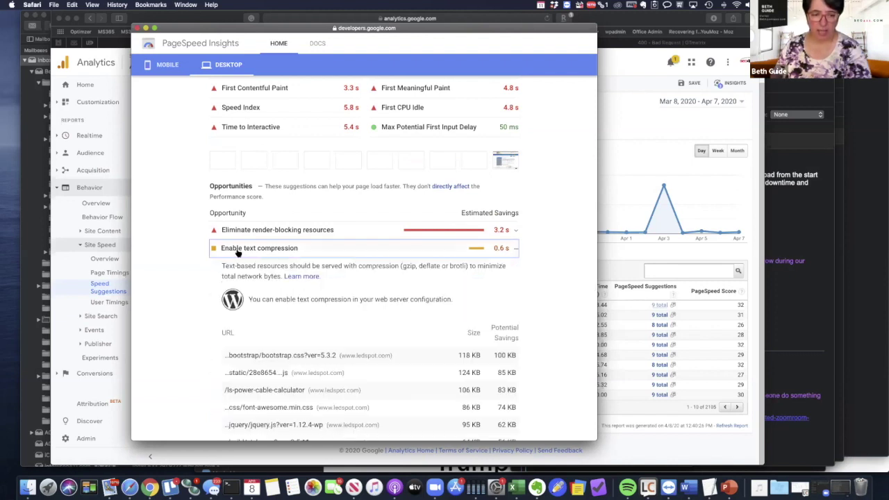
pyautogui.click(245, 231)
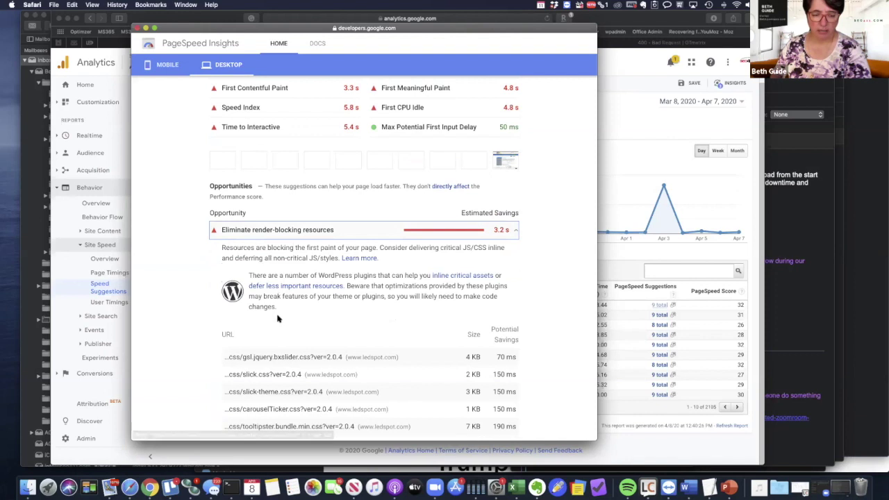
pyautogui.scroll(10, 306, 230)
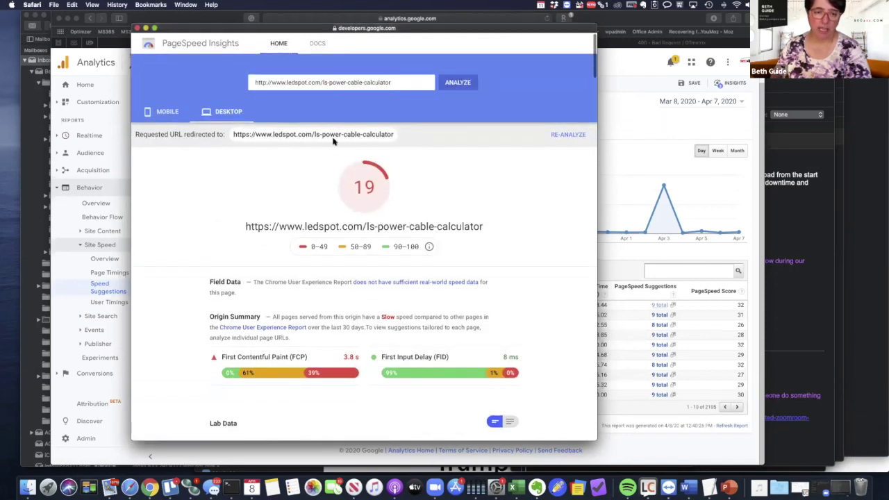
pyautogui.click(137, 28)
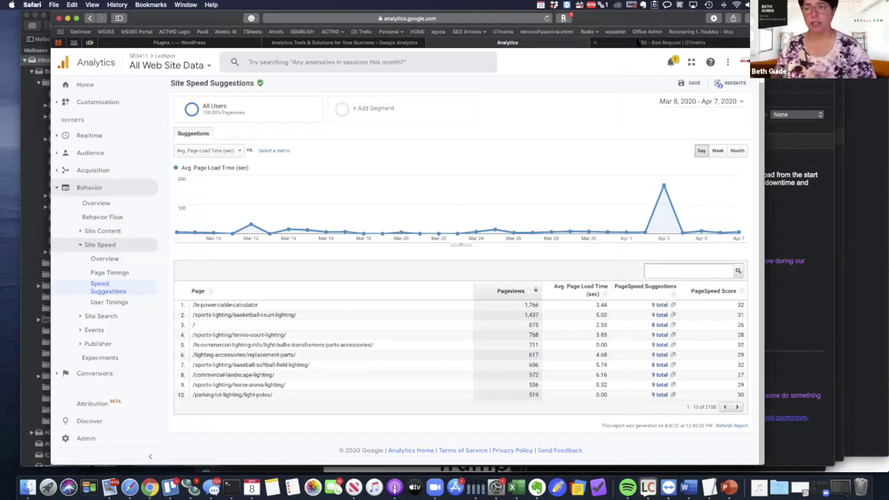
pyautogui.click(611, 43)
pyautogui.click(368, 184)
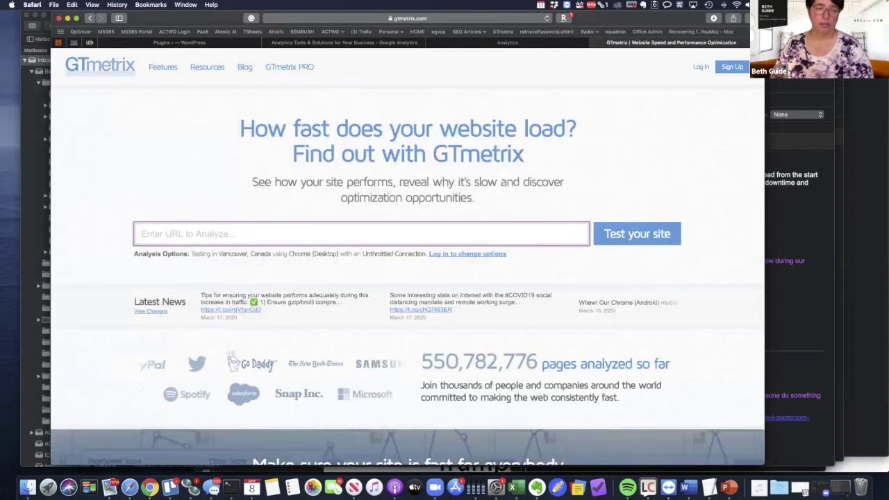
pyautogui.write('actwd.com')
pyautogui.press('Return')
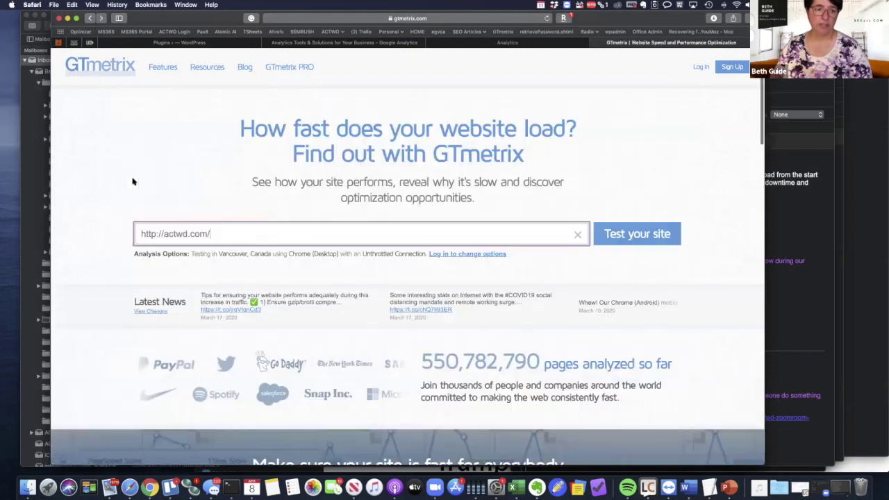
pyautogui.click(158, 234)
pyautogui.write('s')
pyautogui.click(631, 239)
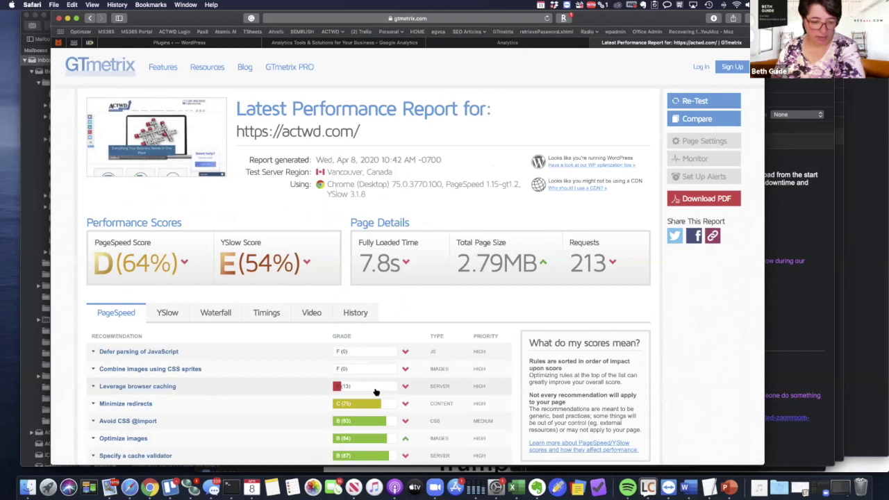
# Review the actwd.com report's PageSpeed grades and expand Leverage browser caching to examine its listed resources
pyautogui.scroll(-1, 376, 393)
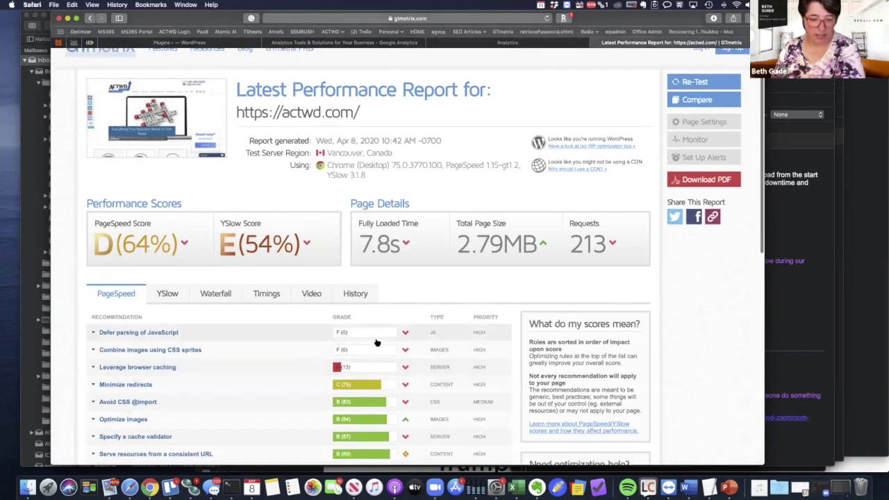
pyautogui.scroll(-1, 376, 343)
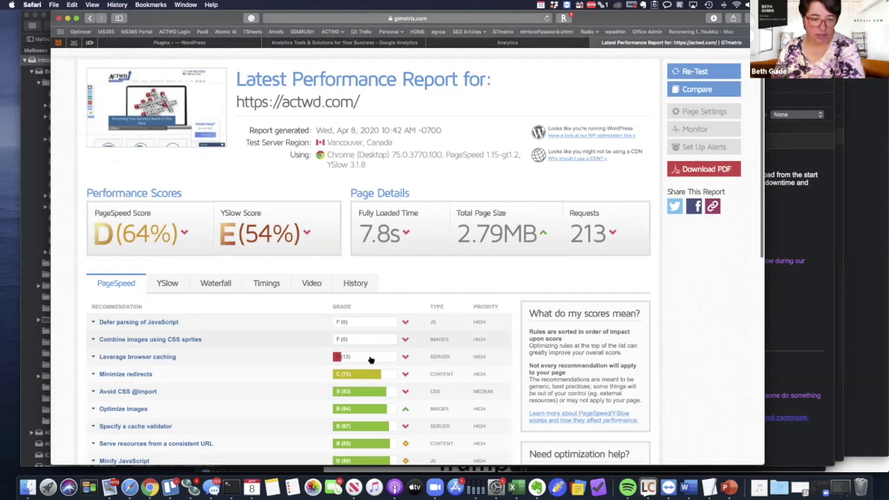
pyautogui.scroll(-5, 372, 355)
pyautogui.scroll(-3, 373, 353)
pyautogui.scroll(8, 373, 352)
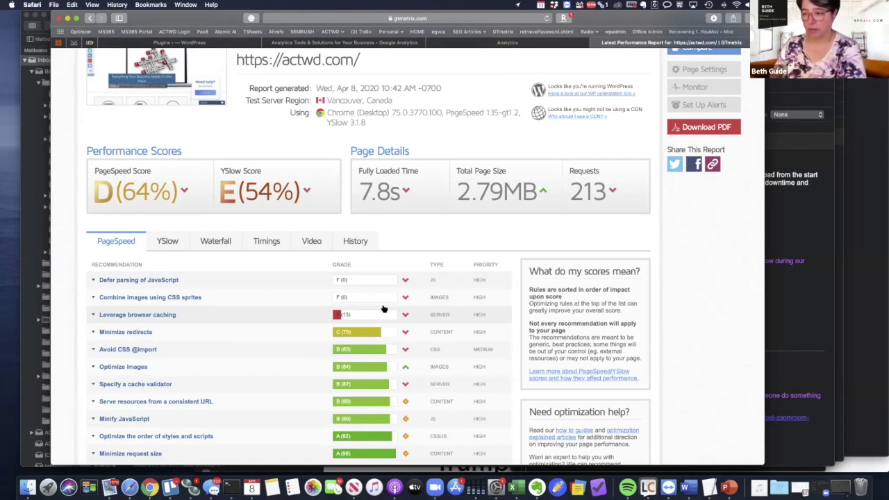
pyautogui.click(94, 315)
pyautogui.scroll(-3, 143, 319)
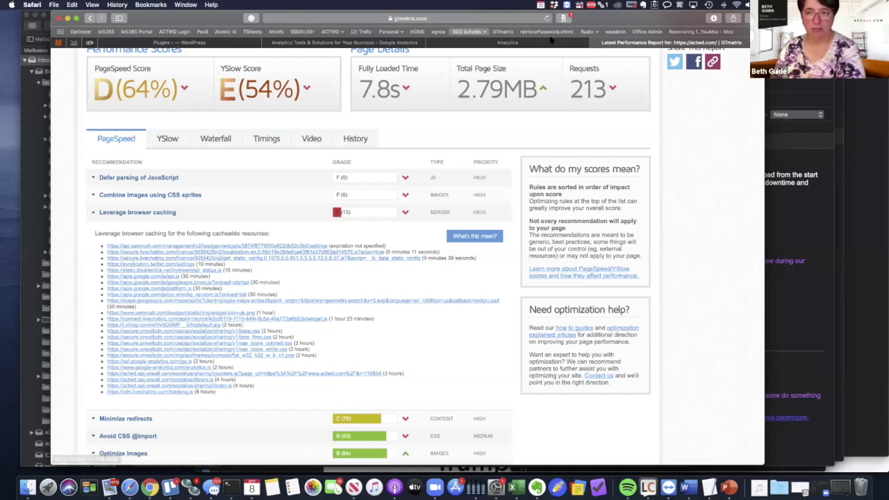
# Close the GTmetrix page and return to the Analytics Speed Suggestions report
pyautogui.click(89, 18)
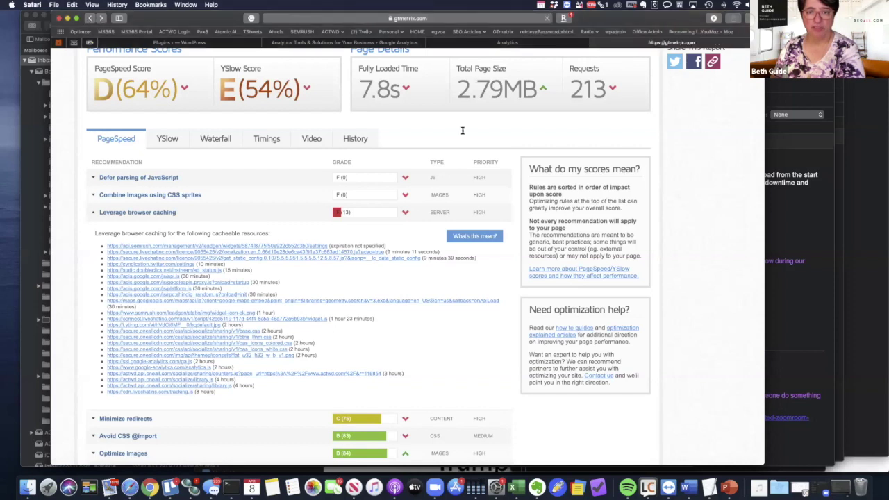
pyautogui.click(596, 43)
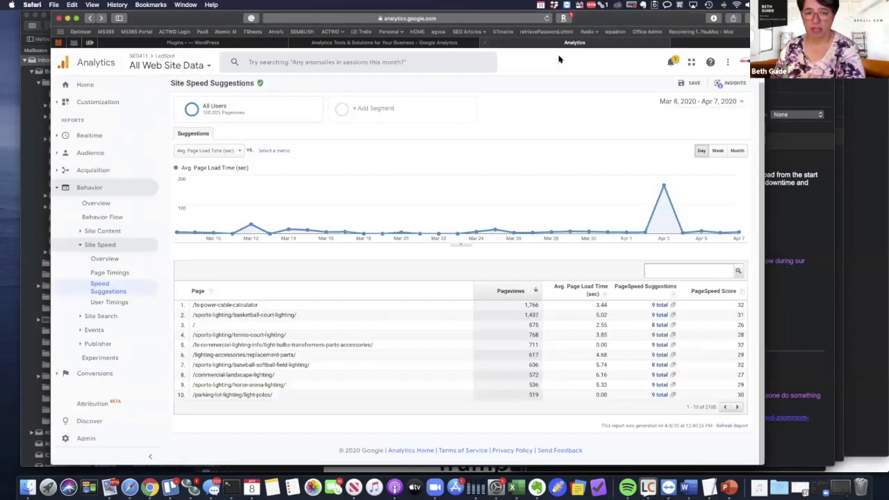
# Review the Site Search Overview, Search Terms and Search Pages reports under Behavior
pyautogui.click(111, 317)
pyautogui.click(104, 330)
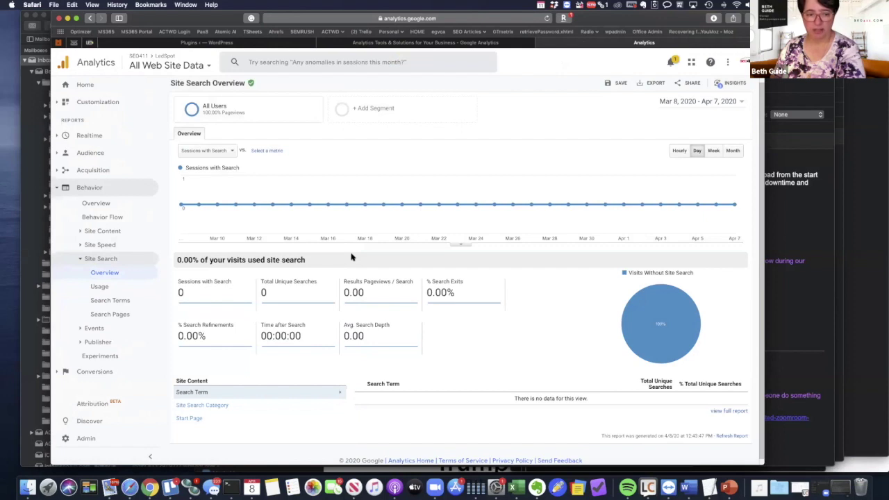
pyautogui.scroll(-1, 351, 254)
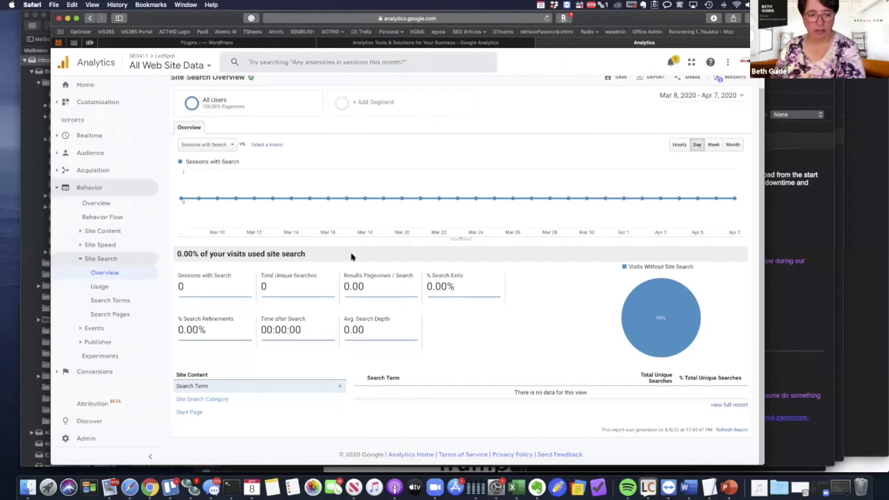
pyautogui.click(89, 301)
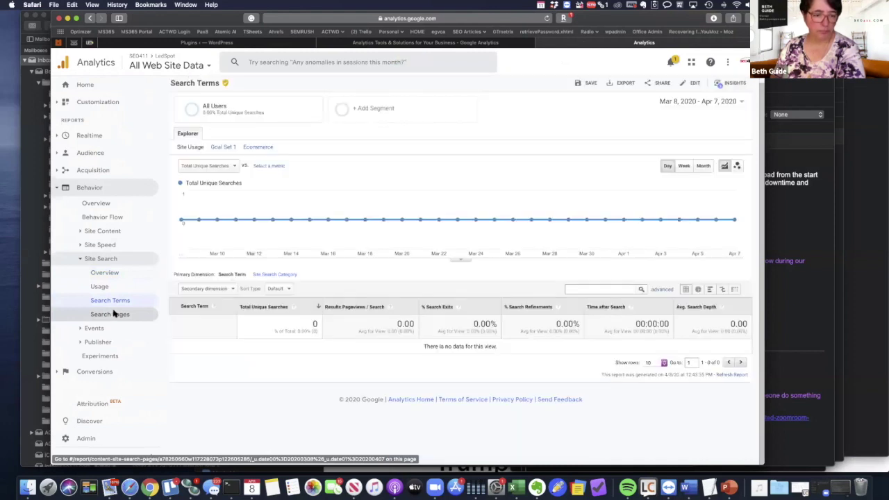
pyautogui.click(116, 314)
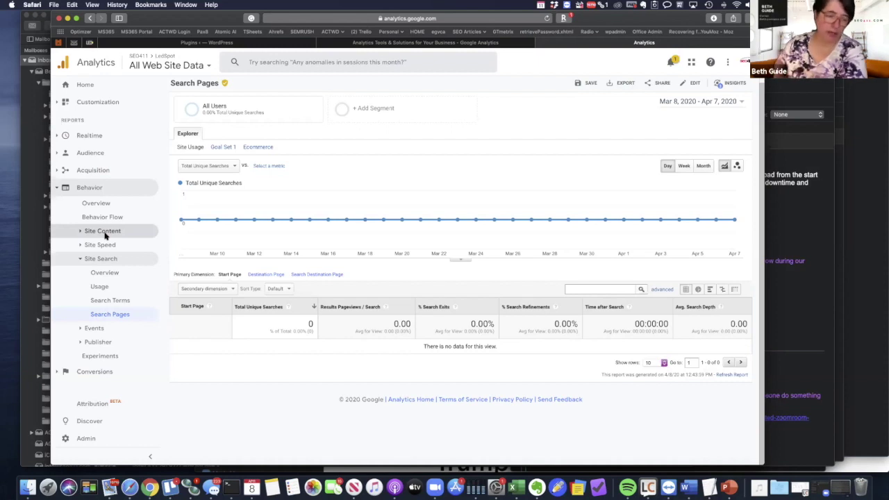
# Examine the Behavior Events reports, covering the Overview's event categories, Top Events and event Pages
pyautogui.click(96, 328)
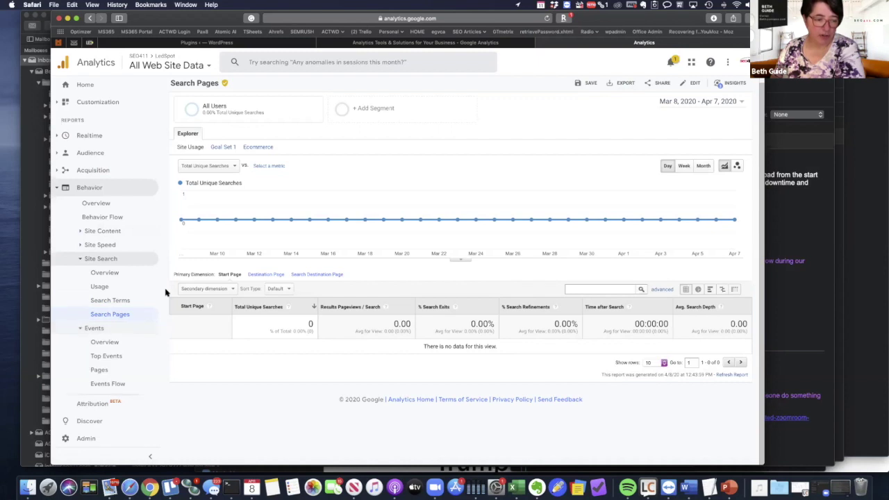
pyautogui.click(102, 342)
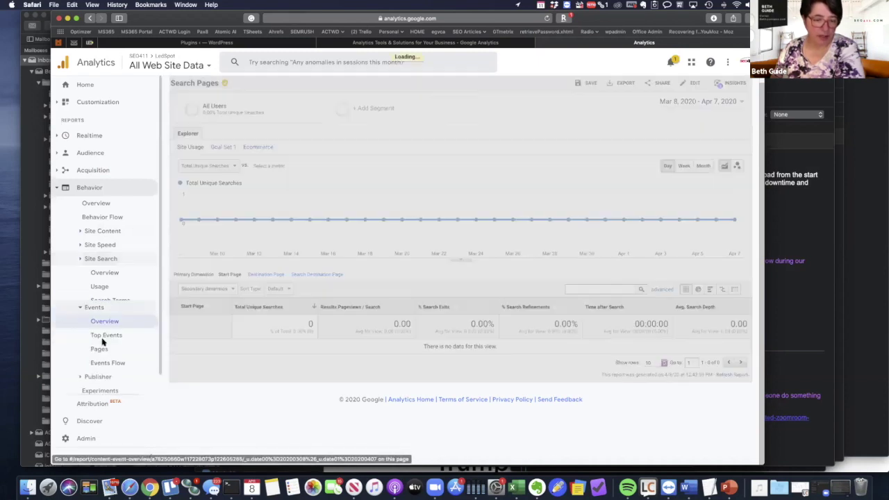
pyautogui.click(99, 315)
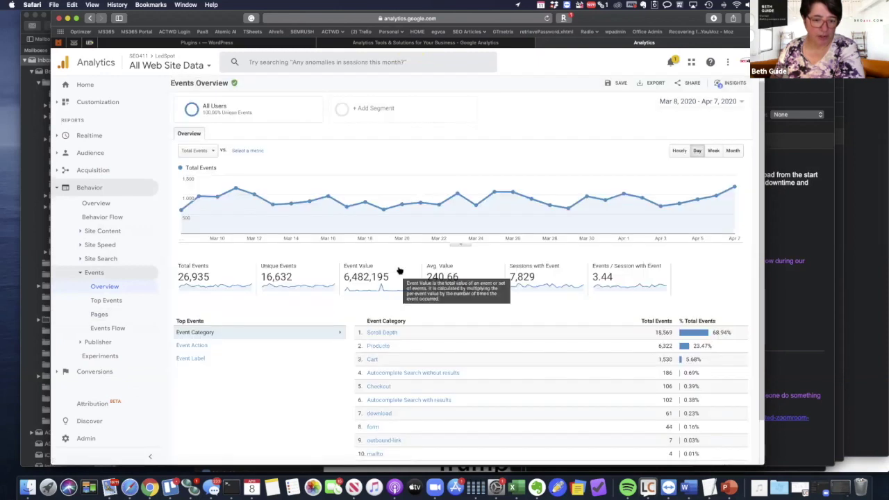
pyautogui.scroll(-2, 399, 271)
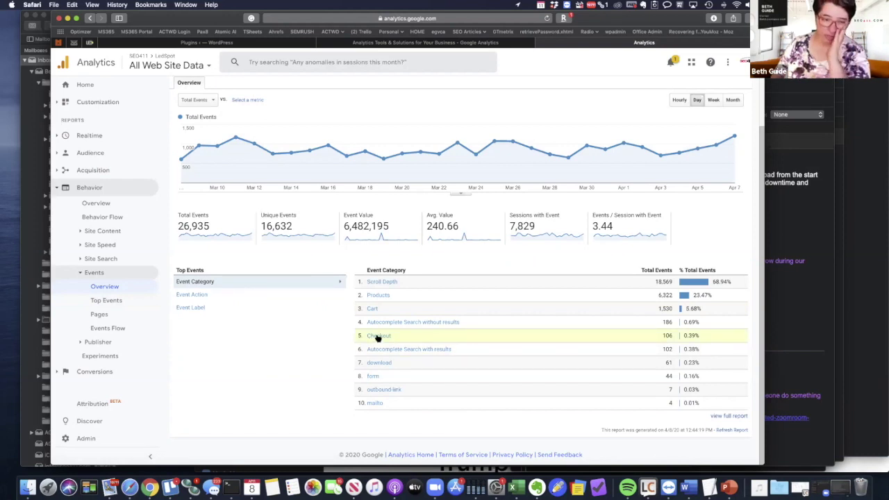
pyautogui.click(102, 302)
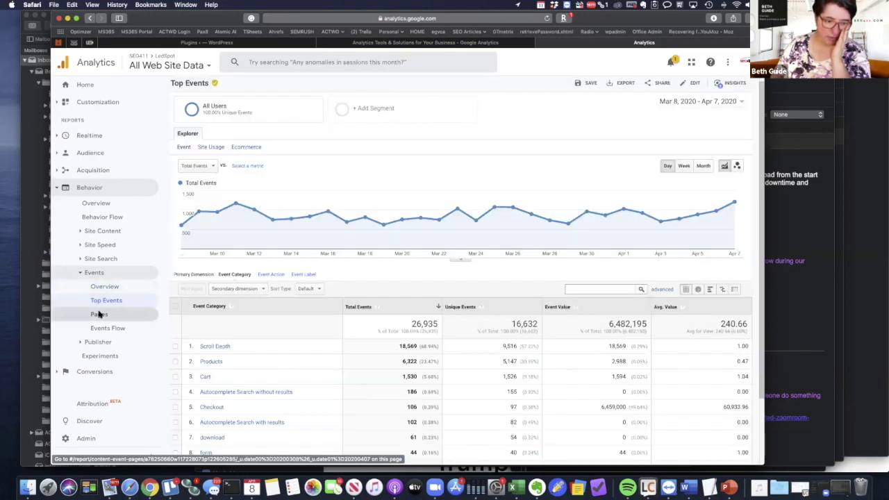
pyautogui.click(98, 314)
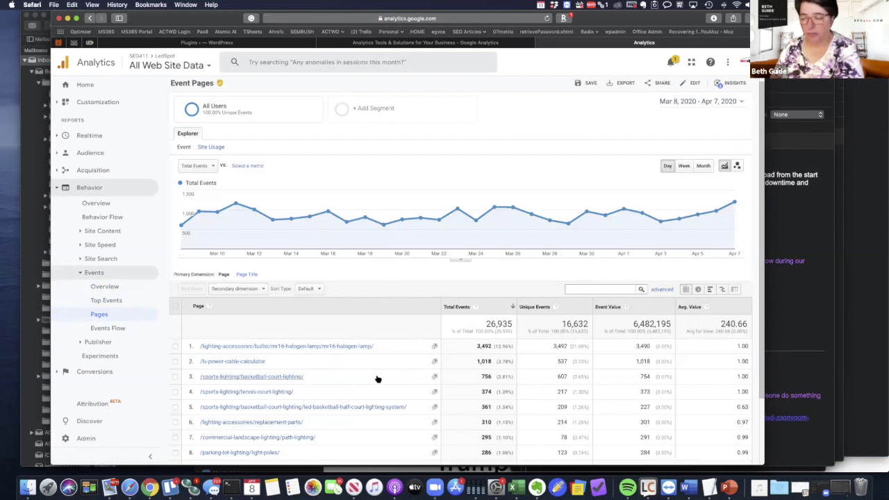
# View the Publisher Pages report under Behavior
pyautogui.click(94, 343)
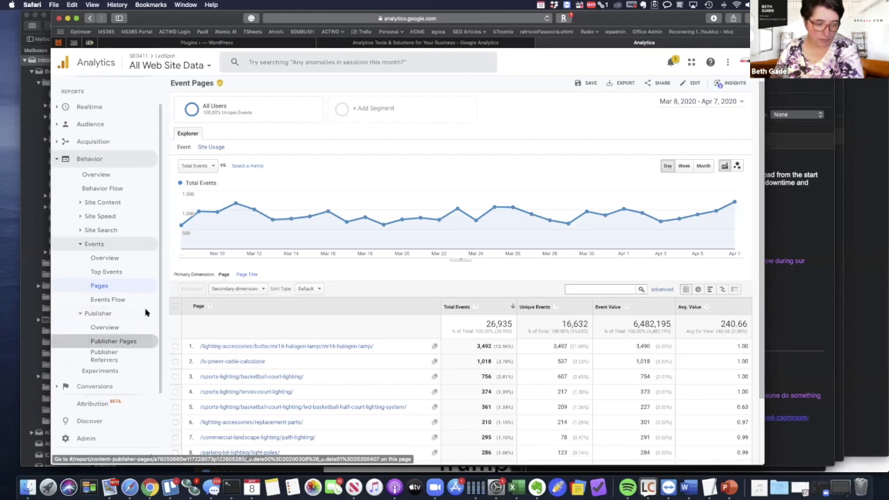
pyautogui.click(112, 347)
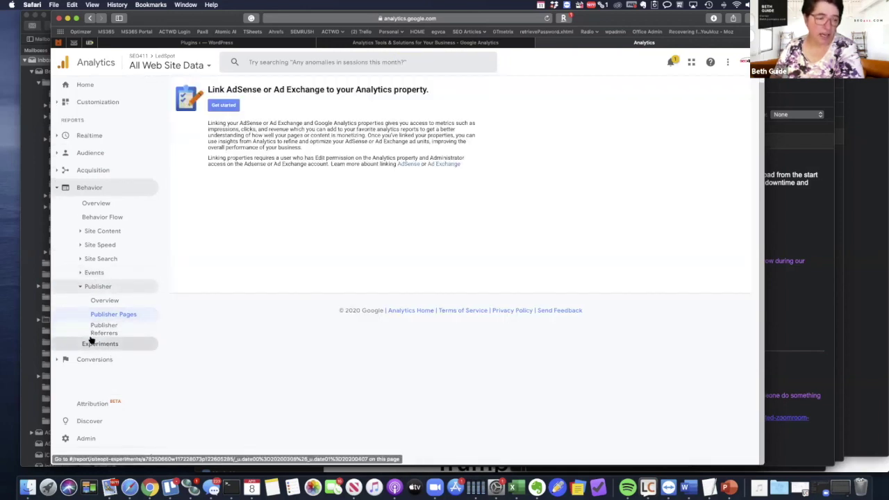
# Review the Goals Overview report under Conversions and list the available goal options
pyautogui.click(67, 360)
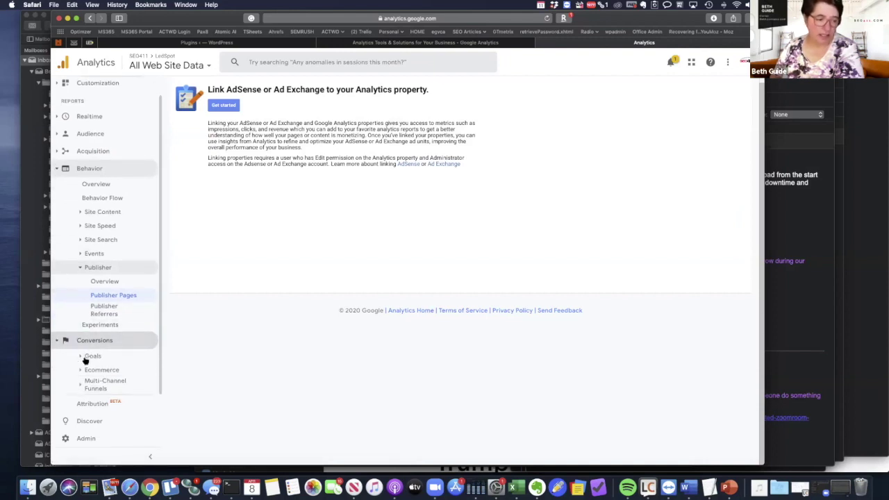
pyautogui.click(87, 359)
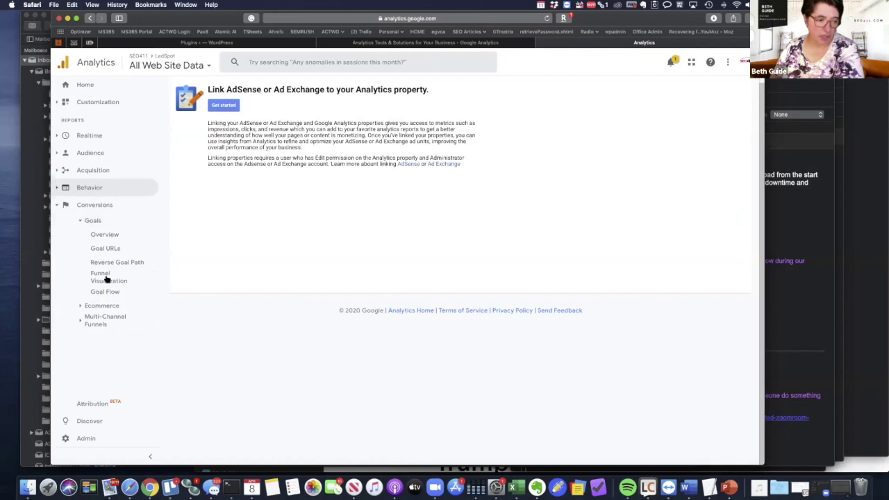
pyautogui.click(100, 237)
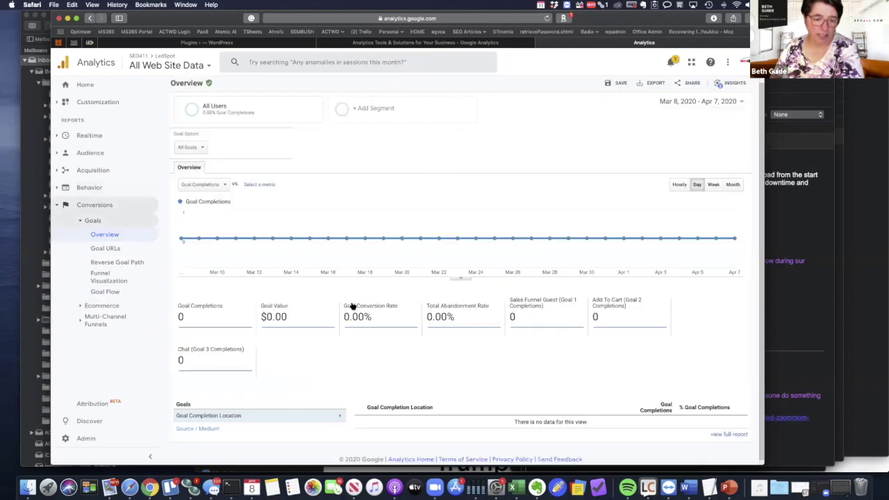
pyautogui.scroll(-1, 349, 308)
pyautogui.scroll(1, 352, 308)
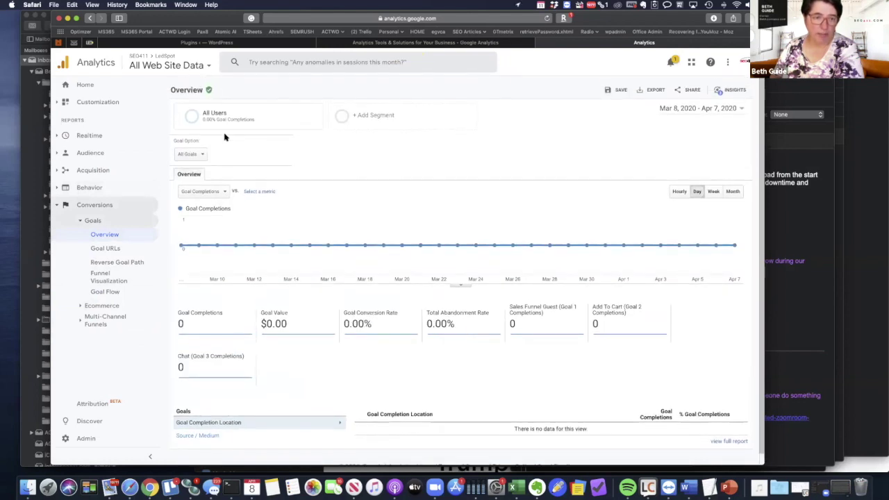
pyautogui.click(198, 159)
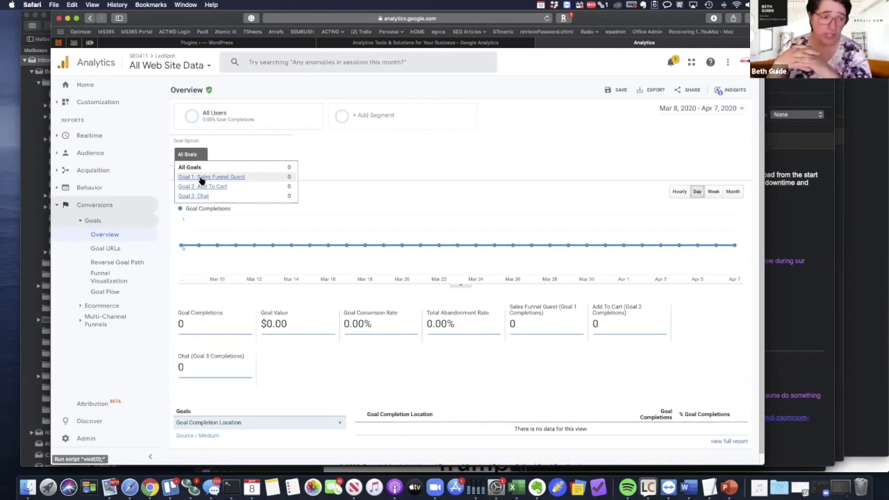
# Review the Ecommerce Overview's revenue and top-selling products, opening the full product report from the Top Sellers list
pyautogui.click(83, 308)
pyautogui.click(97, 317)
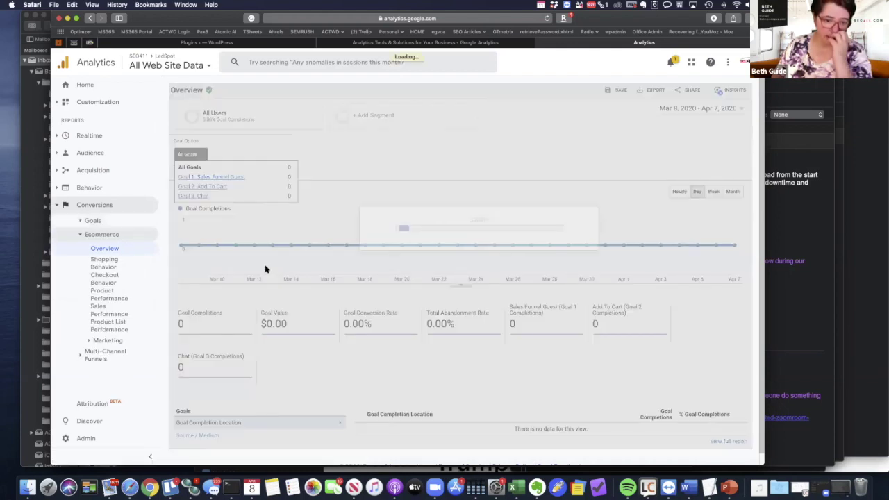
pyautogui.scroll(-3, 292, 332)
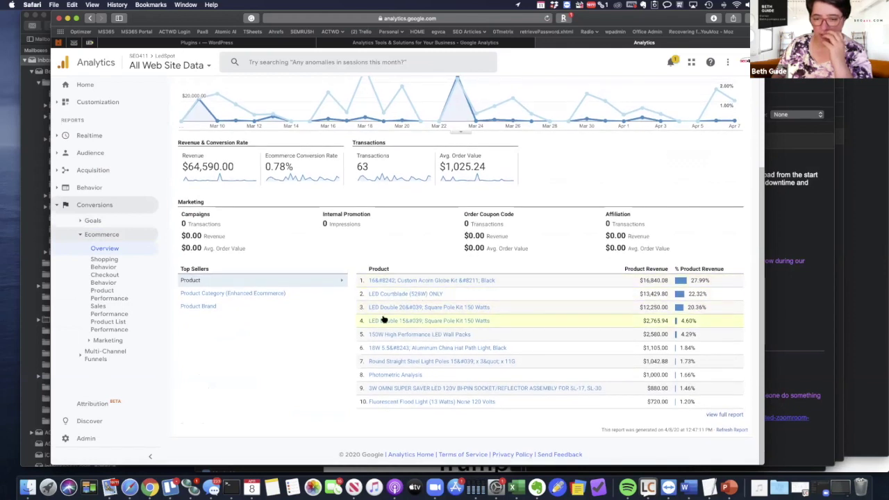
pyautogui.click(715, 415)
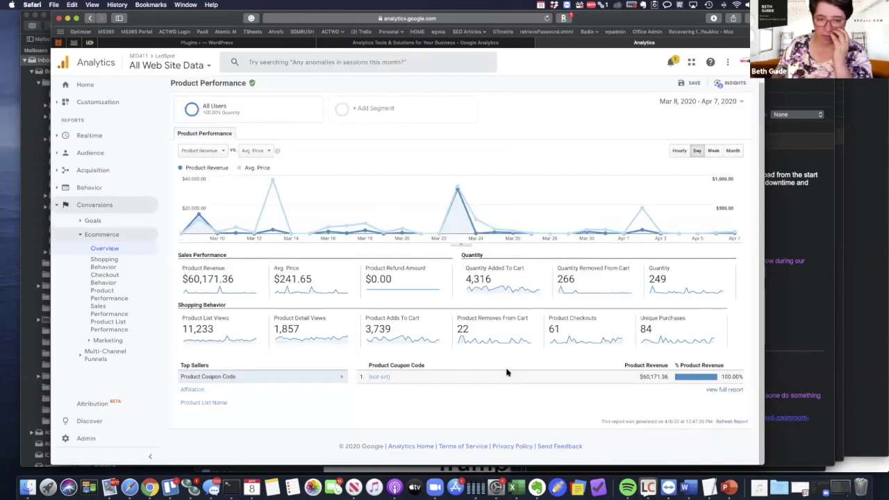
pyautogui.scroll(1, 506, 368)
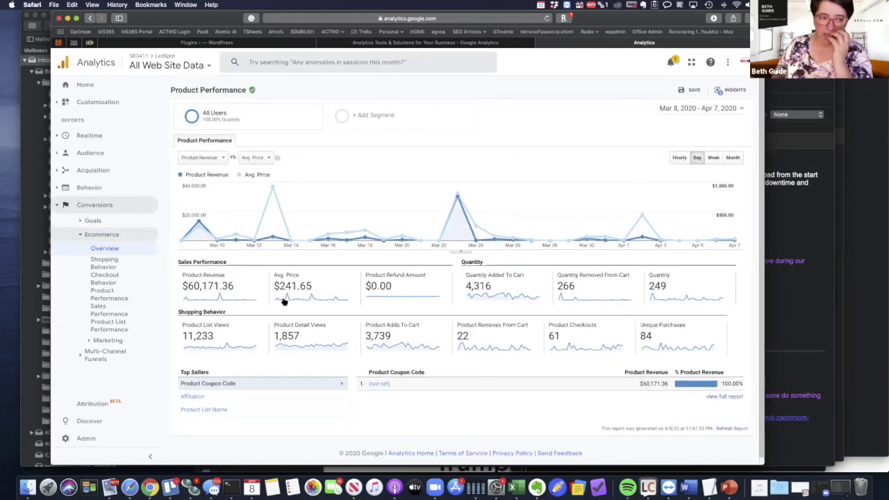
# Examine the shopping funnel and cart drop-off in the Ecommerce Shopping Behavior and Checkout Behavior reports
pyautogui.click(100, 263)
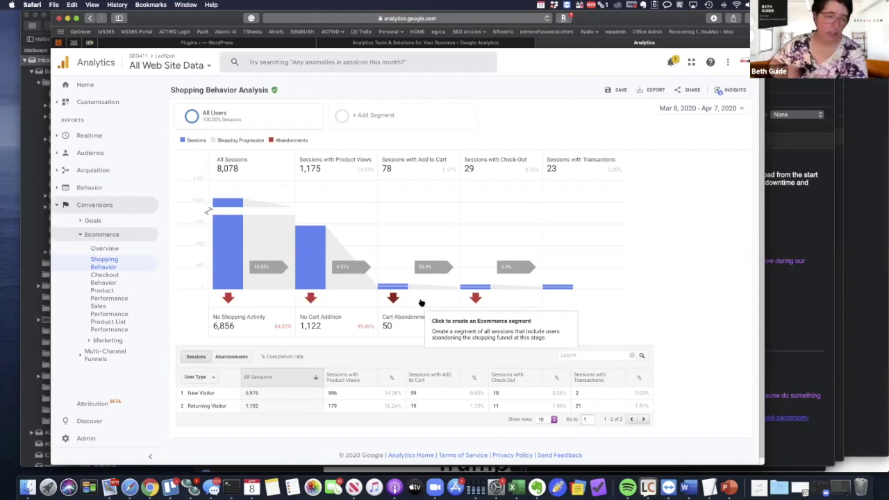
pyautogui.click(102, 278)
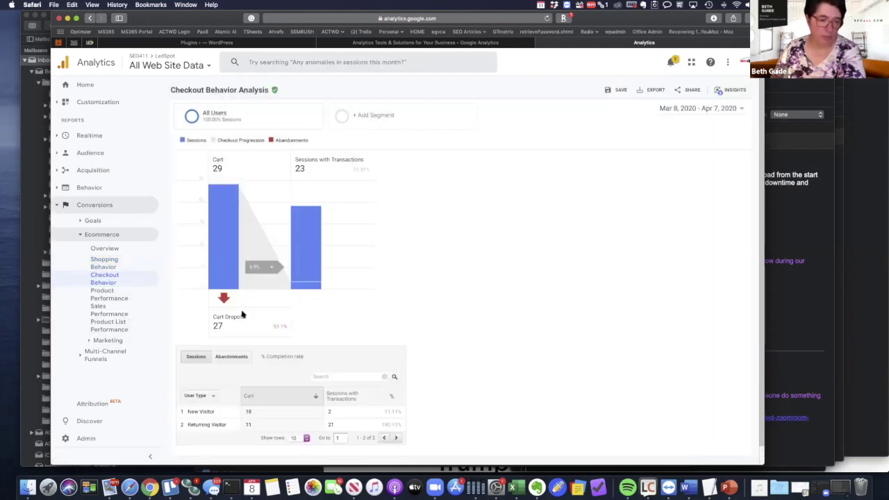
pyautogui.scroll(-1, 243, 315)
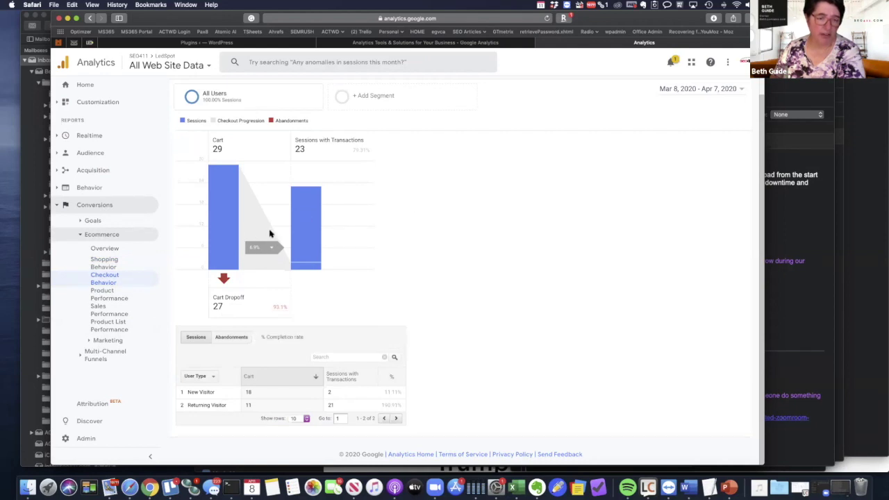
# Review the products listed by revenue in the Ecommerce Product Performance report
pyautogui.click(102, 300)
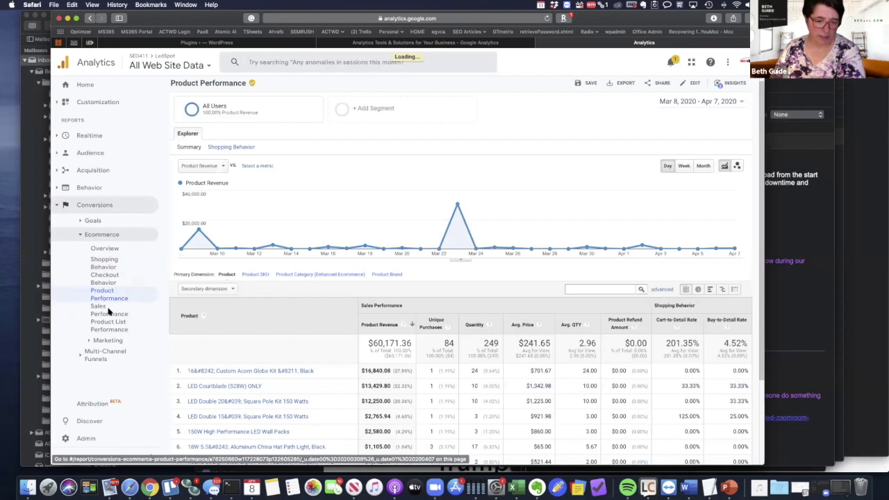
pyautogui.scroll(-2, 253, 384)
pyautogui.scroll(-3, 253, 384)
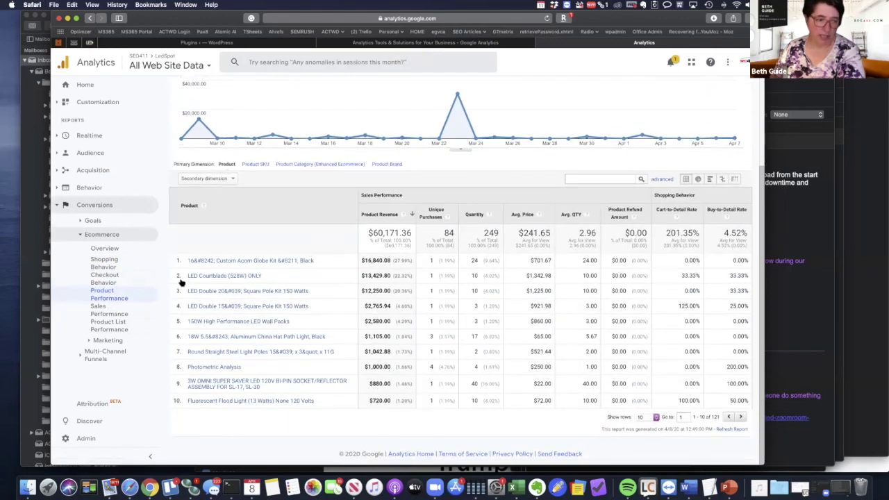
# Review the Sales Performance report's transactions and open the highest-revenue transaction to see its products
pyautogui.click(103, 314)
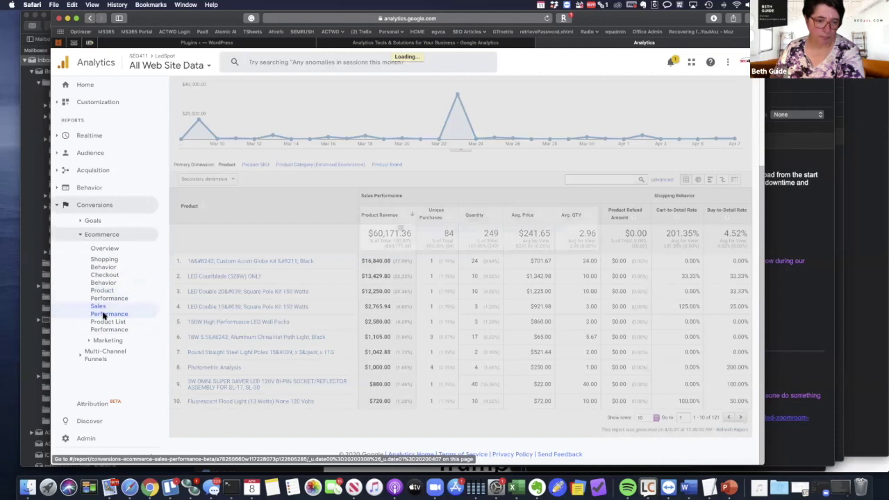
pyautogui.scroll(-1, 257, 361)
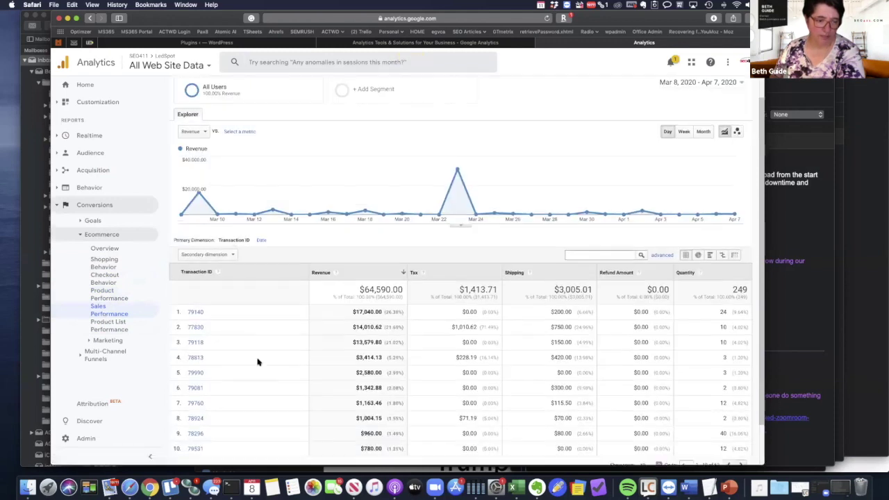
pyautogui.scroll(-2, 257, 347)
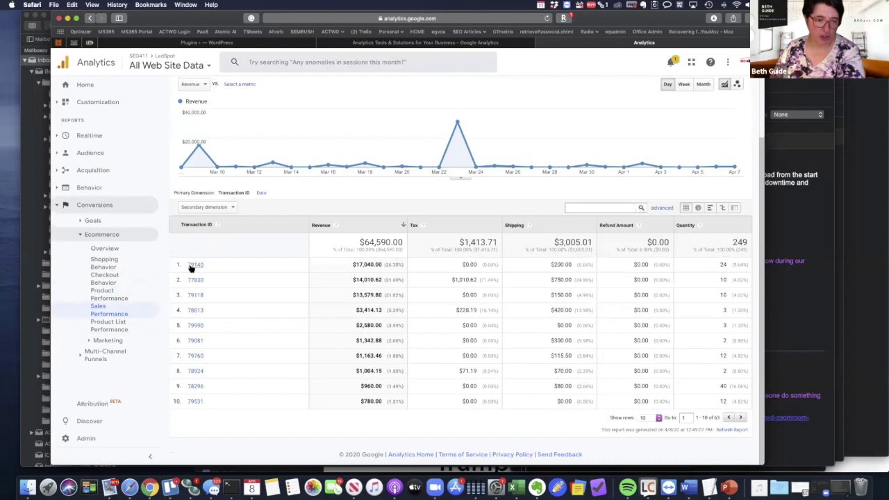
pyautogui.click(193, 266)
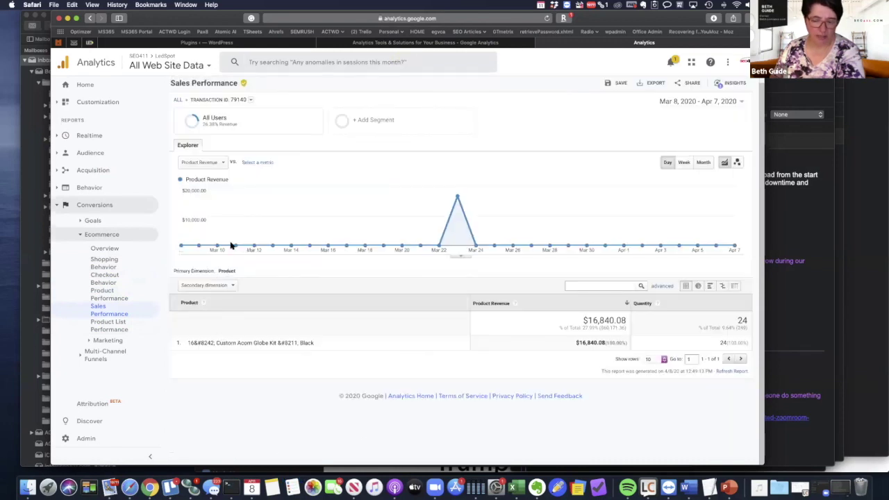
# Check the Order Coupon and Product Coupon reports under Ecommerce Marketing
pyautogui.click(90, 341)
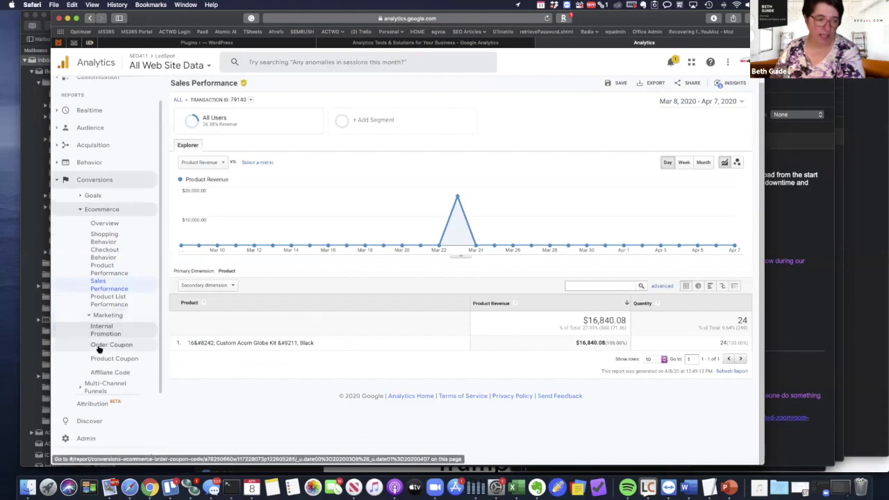
pyautogui.click(98, 347)
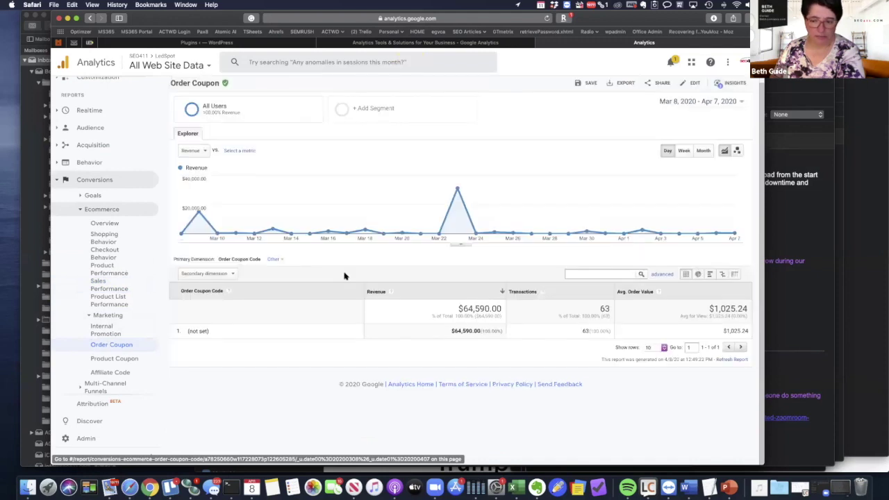
pyautogui.click(108, 359)
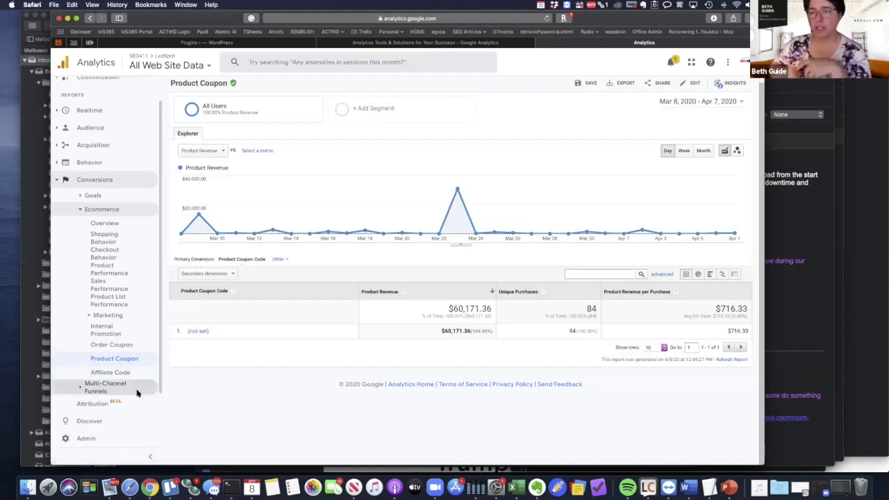
# Leave the coupon report and open Data Studio through the small-business products on the Google Marketing Platform site
pyautogui.click(92, 17)
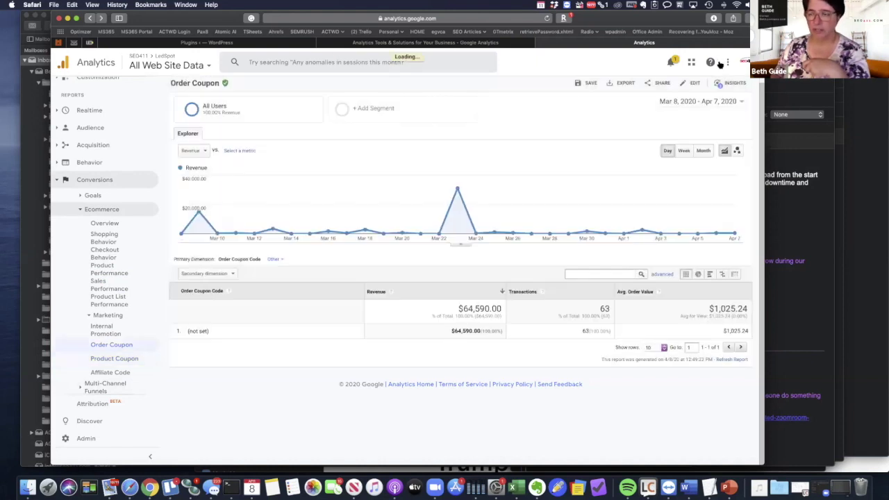
pyautogui.click(743, 63)
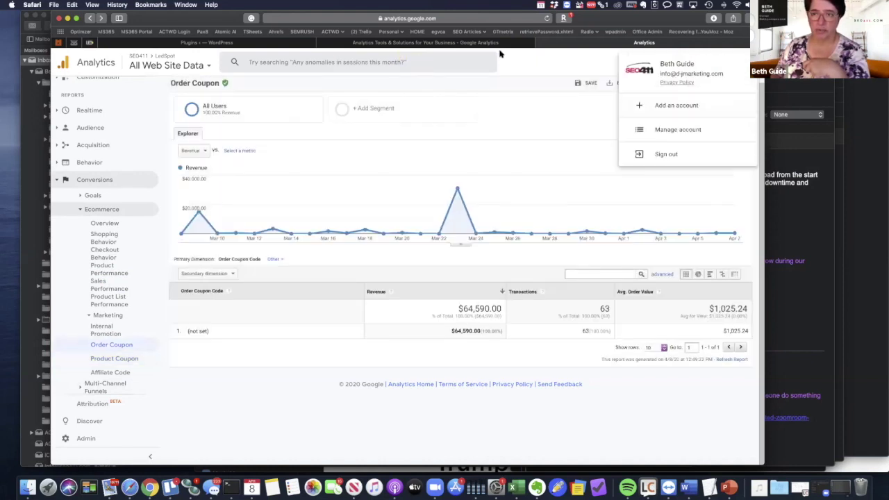
pyautogui.click(423, 43)
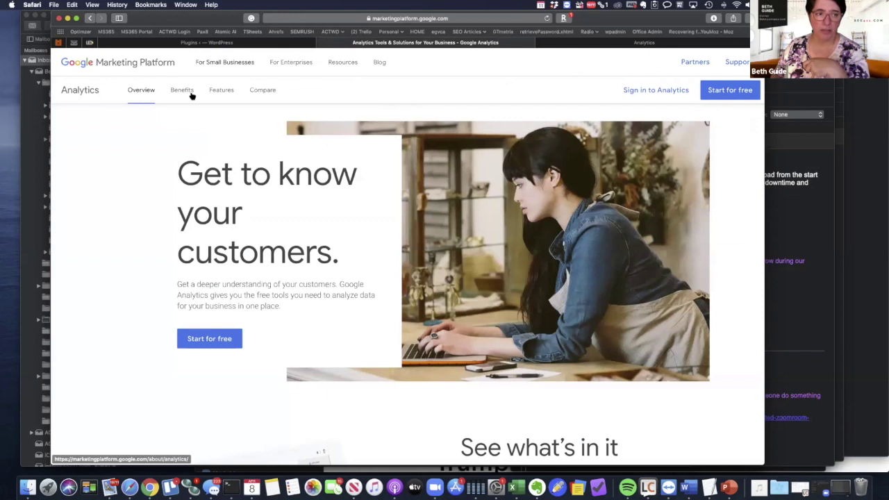
pyautogui.moveTo(206, 68)
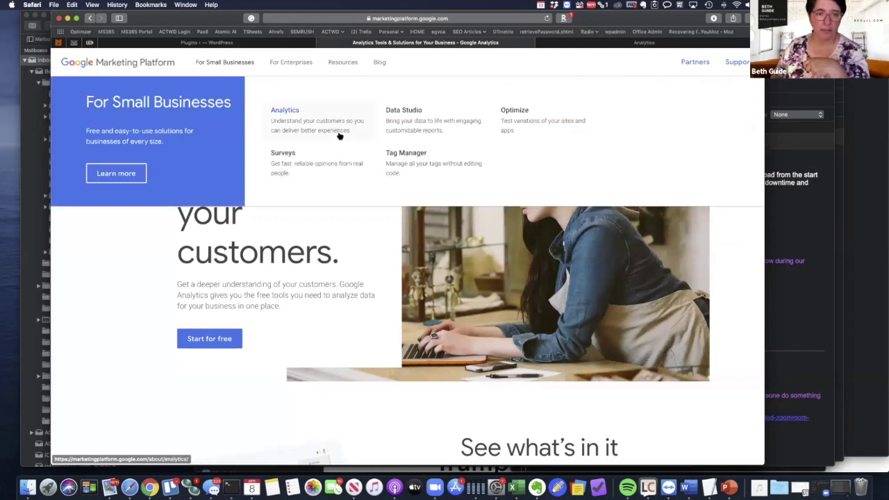
pyautogui.click(393, 125)
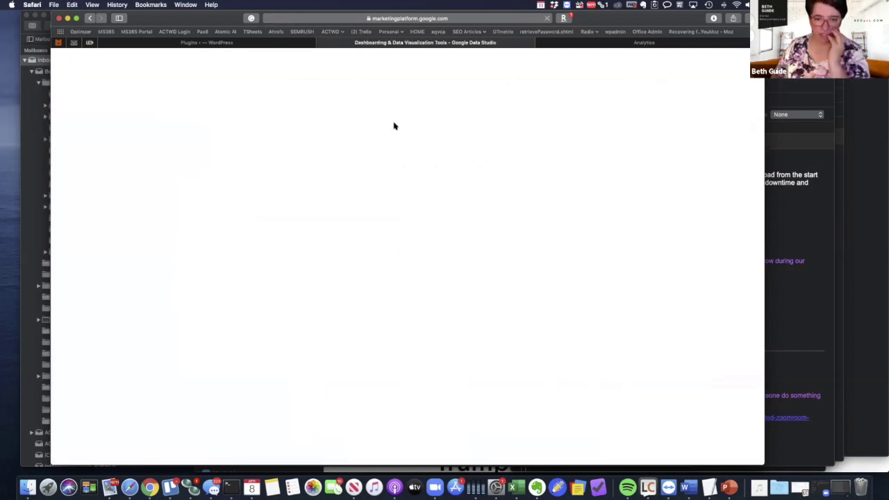
pyautogui.click(667, 96)
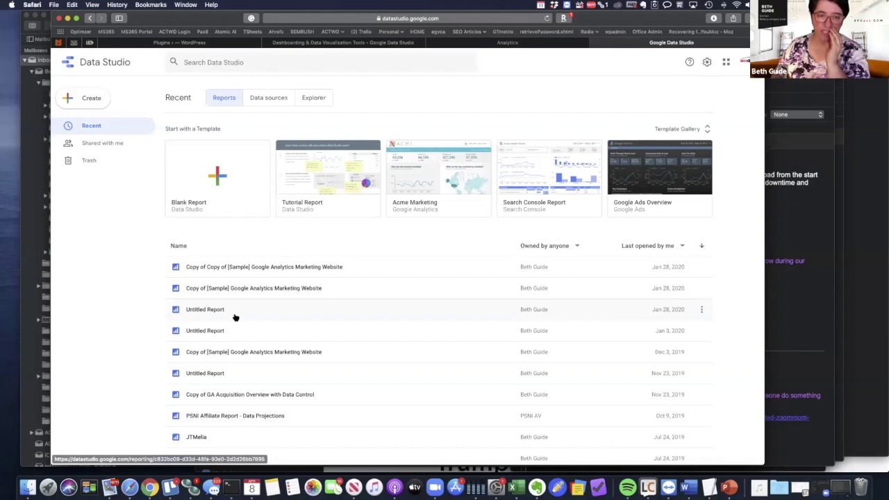
# Preview the Search Console Report template with the browser window in full screen, and return to the Data Studio reports list
pyautogui.click(528, 173)
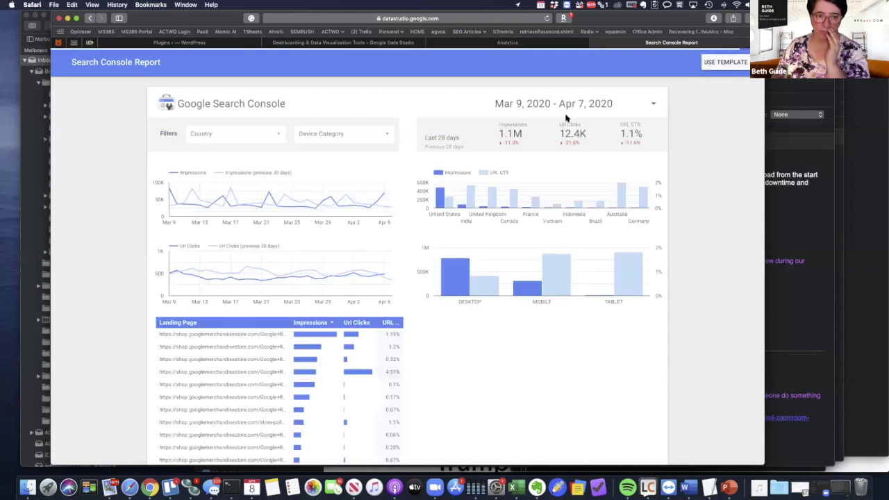
pyautogui.scroll(-1, 488, 194)
pyautogui.scroll(2, 472, 208)
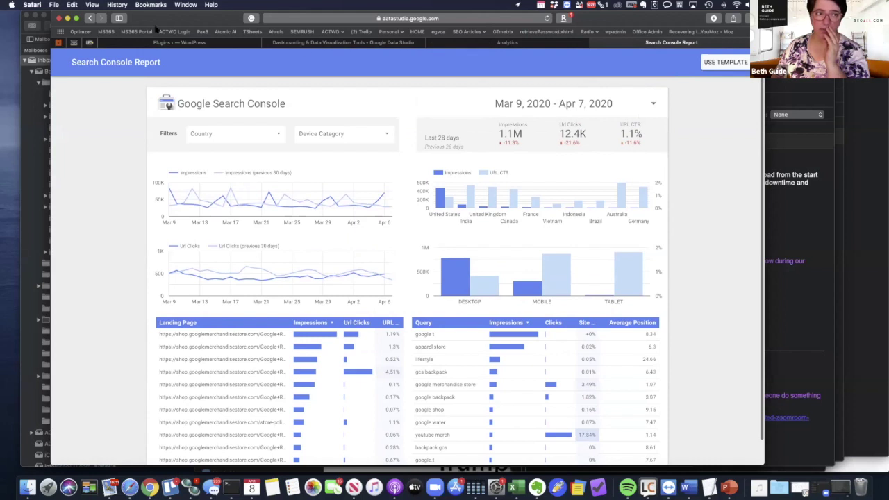
pyautogui.click(76, 18)
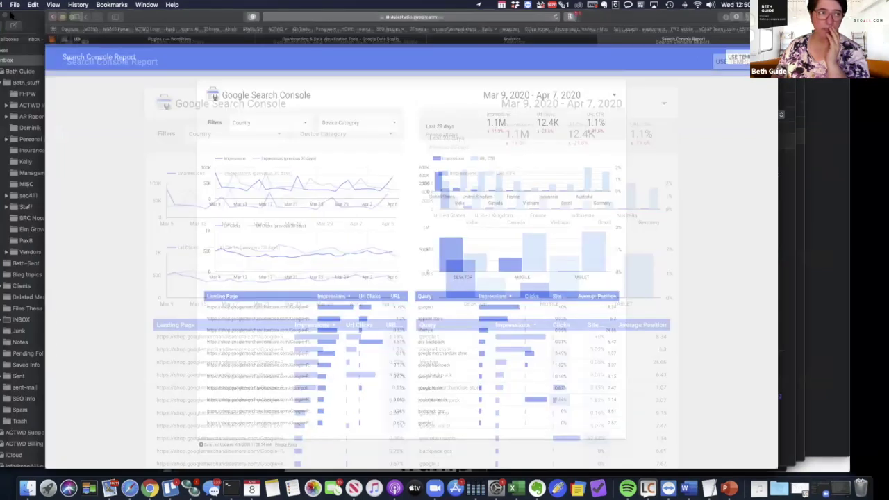
pyautogui.click(9, 8)
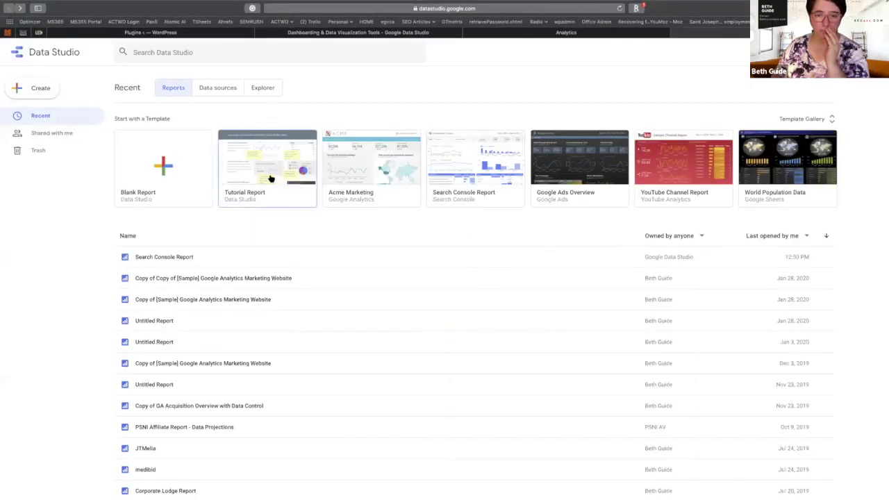
pyautogui.click(423, 193)
pyautogui.click(10, 8)
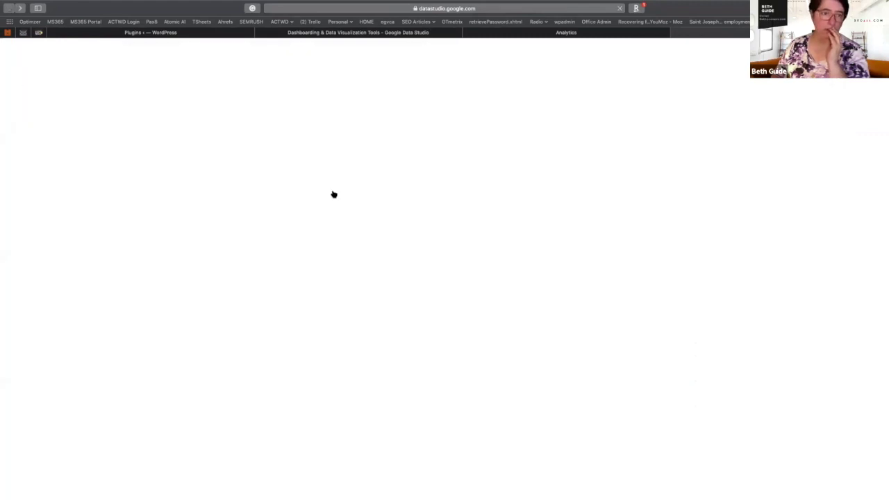
# Open the T2I Marketing Report from the recent reports and look over its charts and tables
pyautogui.scroll(-1, 451, 218)
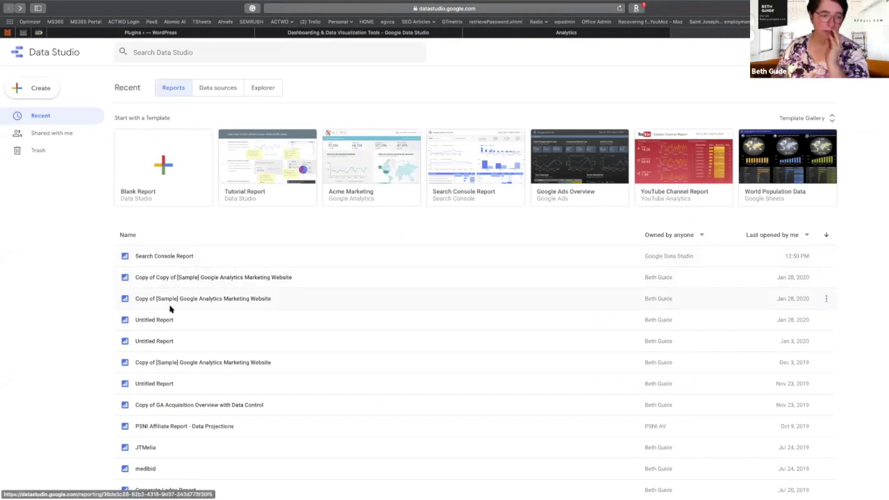
pyautogui.scroll(-5, 170, 309)
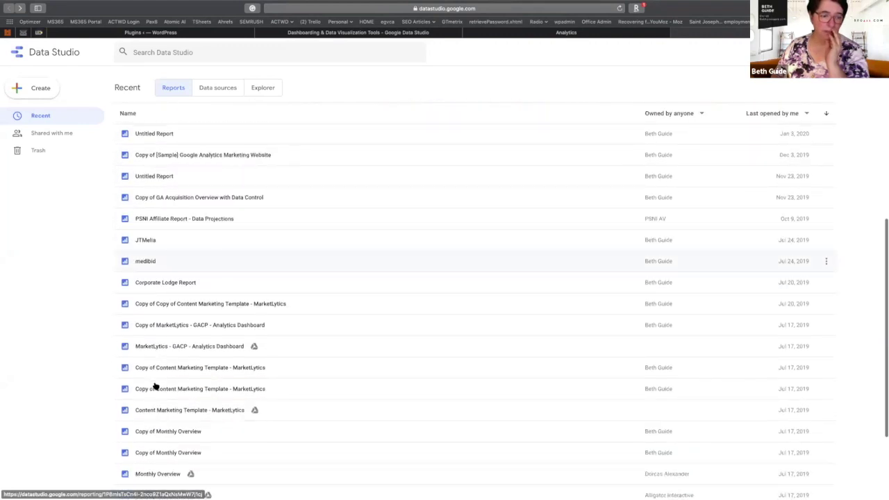
pyautogui.scroll(-3, 155, 386)
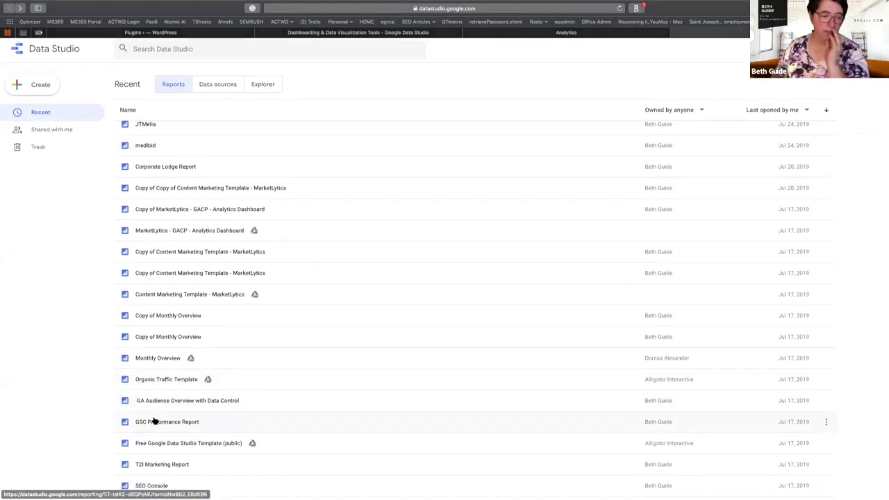
pyautogui.click(146, 472)
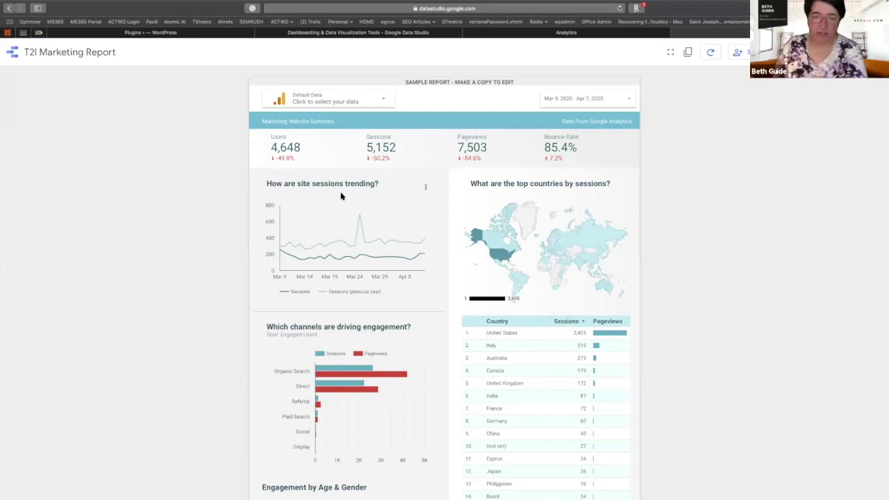
pyautogui.scroll(-4, 341, 196)
pyautogui.scroll(2, 341, 197)
pyautogui.scroll(2, 341, 197)
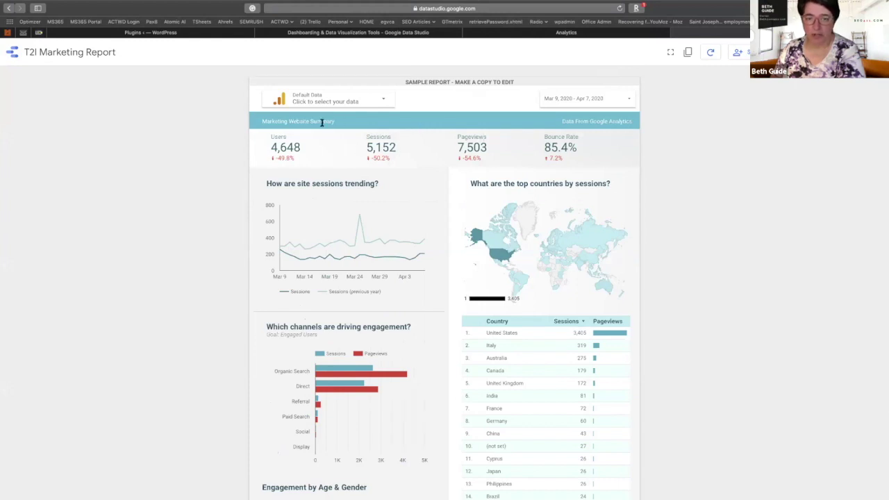
# Find "led" among the available data accounts and switch the report's data to LedSpot's All Web Site Data
pyautogui.click(379, 101)
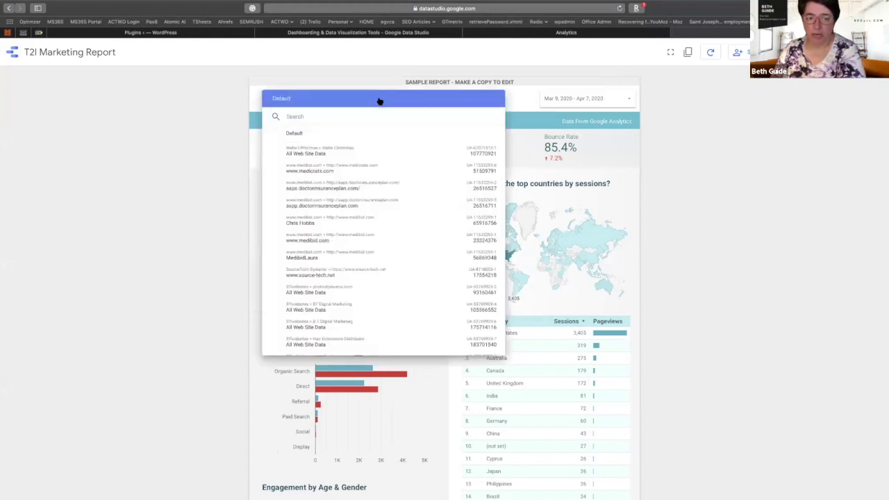
pyautogui.scroll(-6, 341, 264)
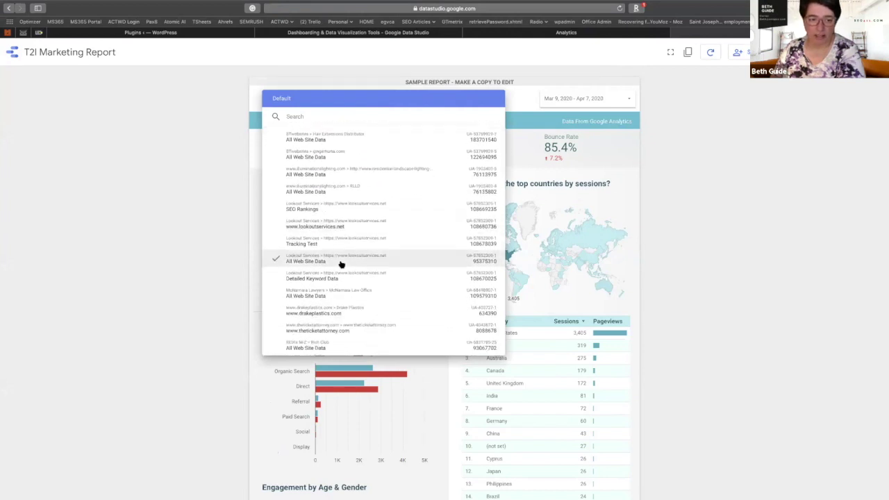
pyautogui.scroll(-3, 341, 264)
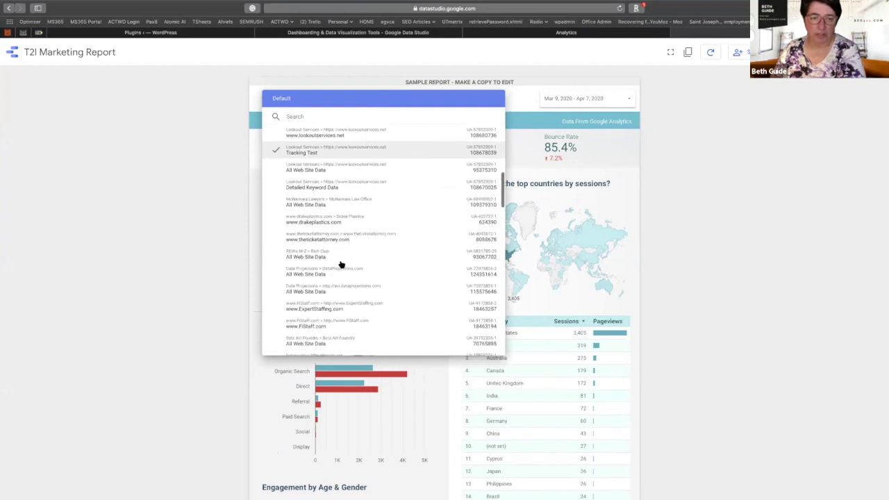
pyautogui.scroll(-1, 341, 263)
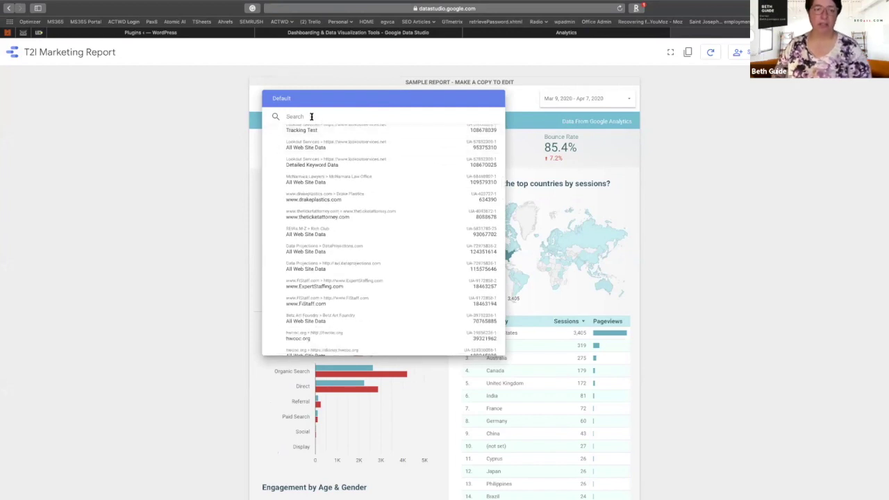
pyautogui.click(311, 116)
pyautogui.write('led')
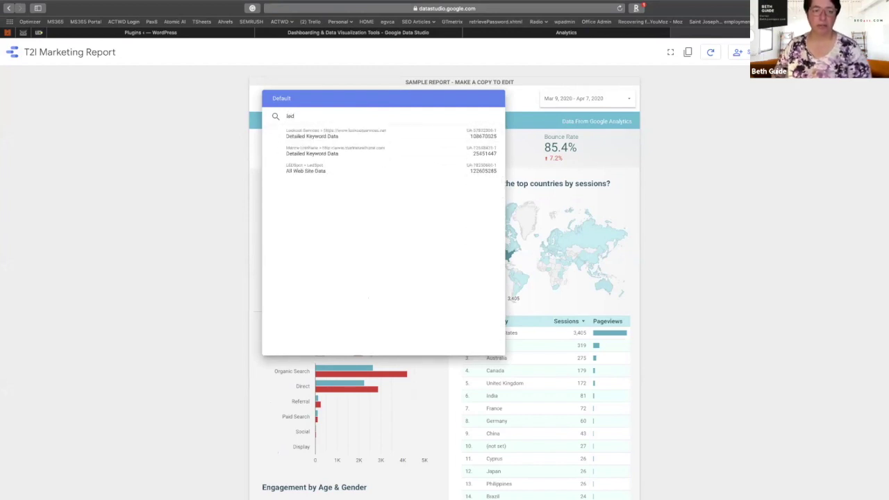
pyautogui.click(303, 170)
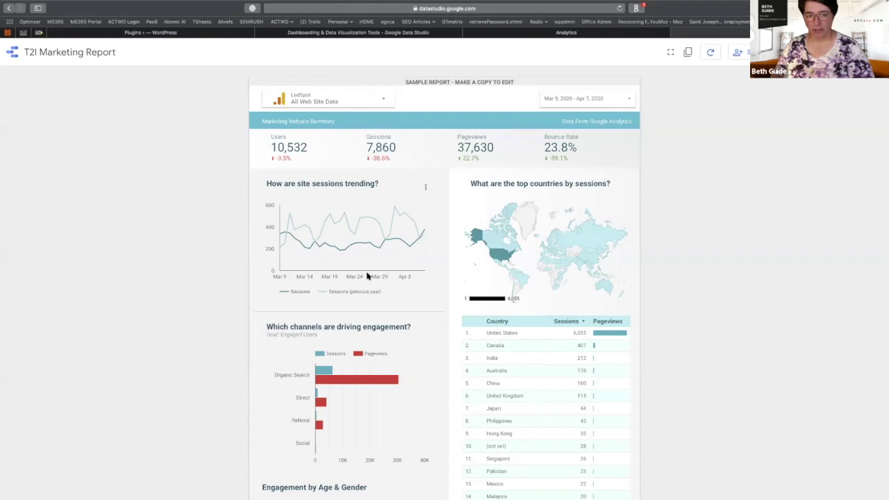
# Review the LedSpot traffic, channel, country and demographic charts in the T2I Marketing Report and return to the reports list
pyautogui.scroll(-3, 368, 275)
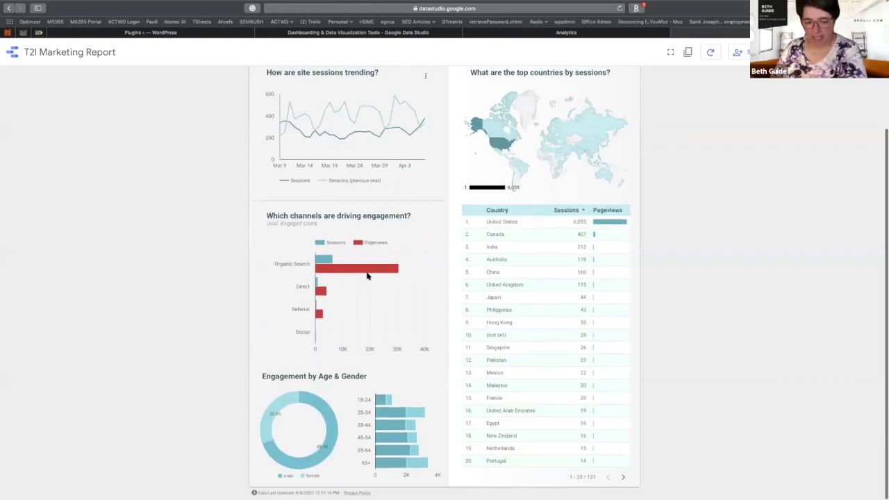
pyautogui.scroll(3, 367, 275)
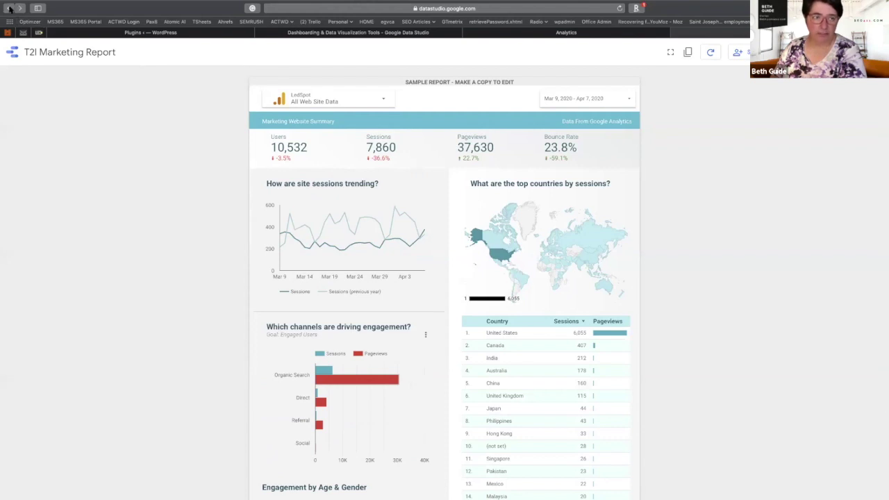
pyautogui.click(9, 8)
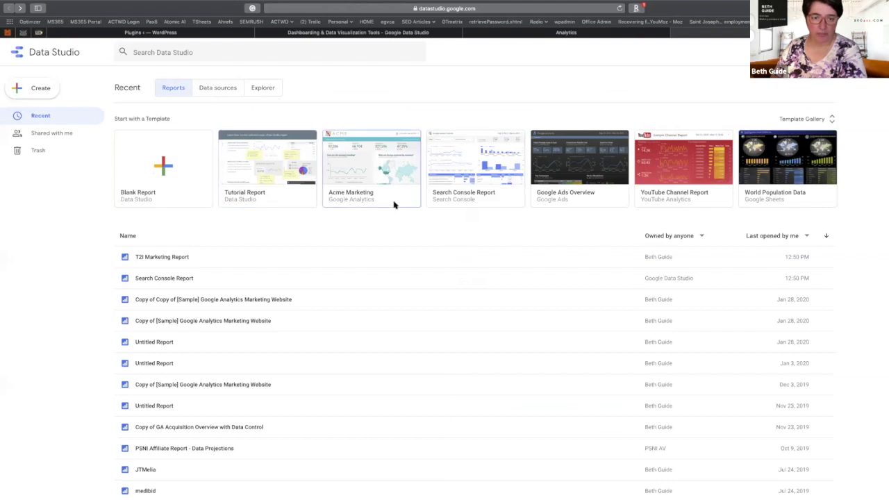
# Preview the Acme Marketing template and its list of selectable data accounts, and return to the reports list
pyautogui.click(379, 183)
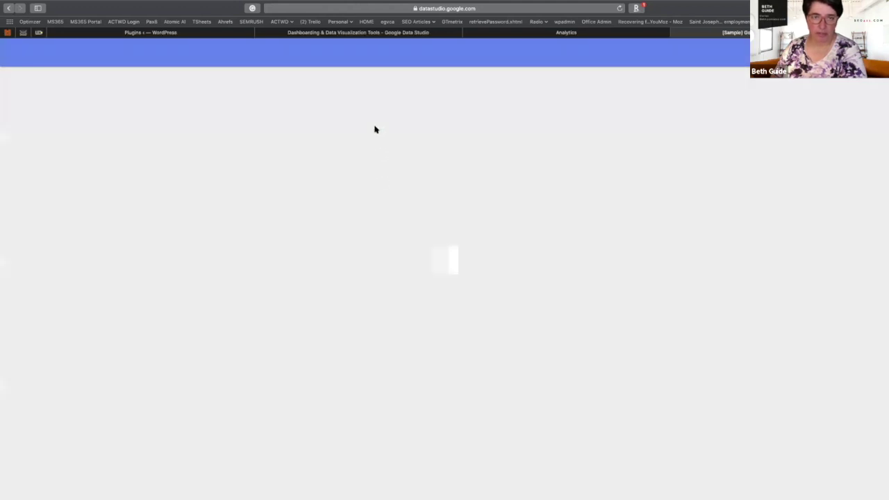
pyautogui.click(365, 103)
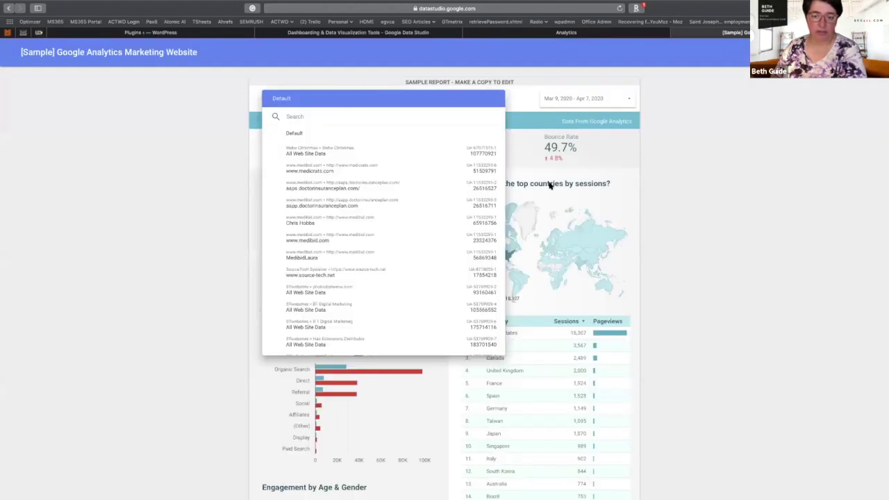
pyautogui.click(717, 243)
pyautogui.click(9, 8)
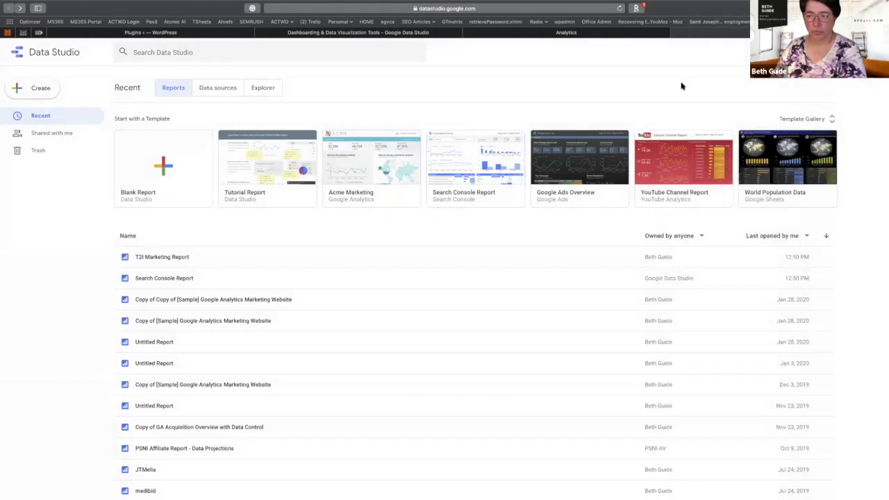
# Preview the Tutorial Report template and return to the reports list
pyautogui.hscroll(3, 681, 86)
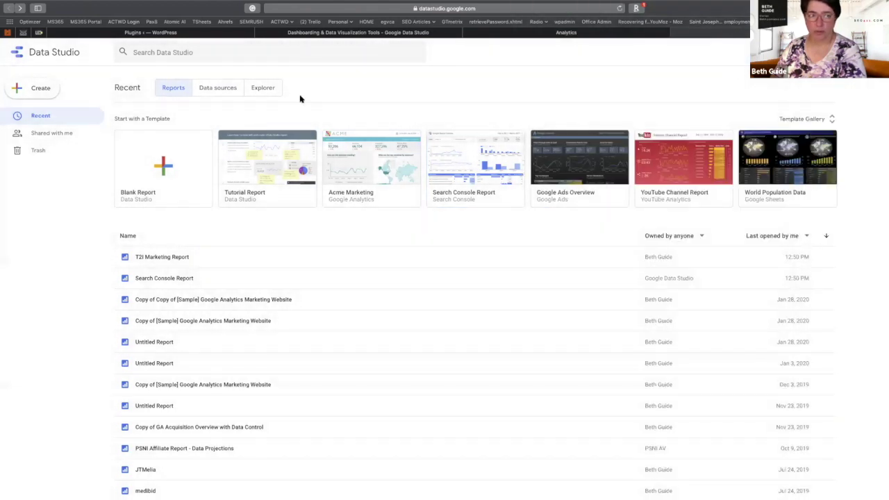
pyautogui.click(267, 178)
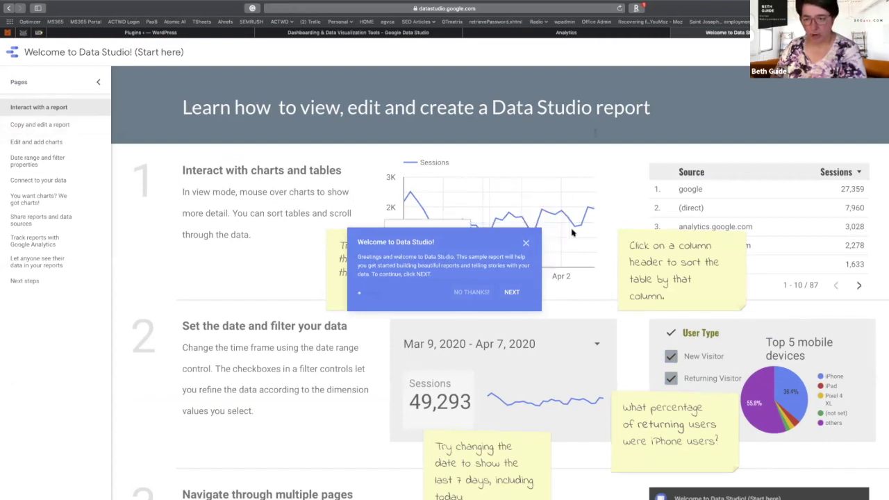
pyautogui.click(8, 8)
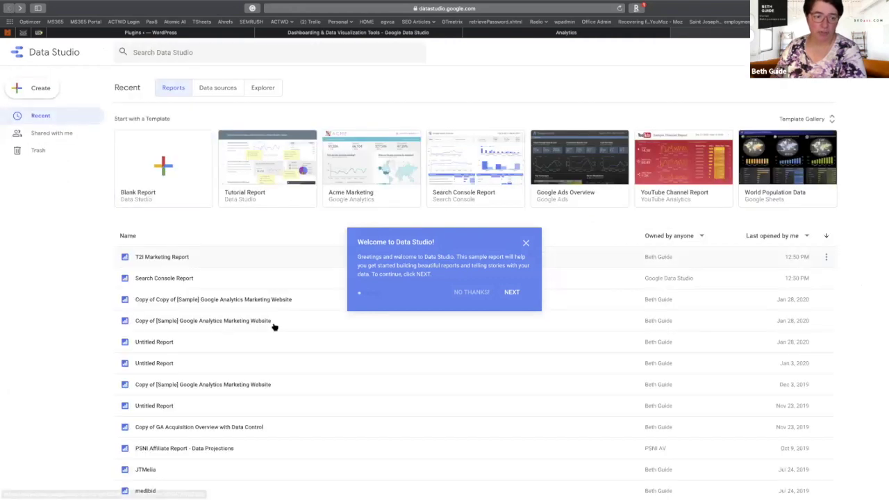
# Open the Organic Traffic Template from the recent reports and close the Data Studio welcome message
pyautogui.scroll(-5, 167, 283)
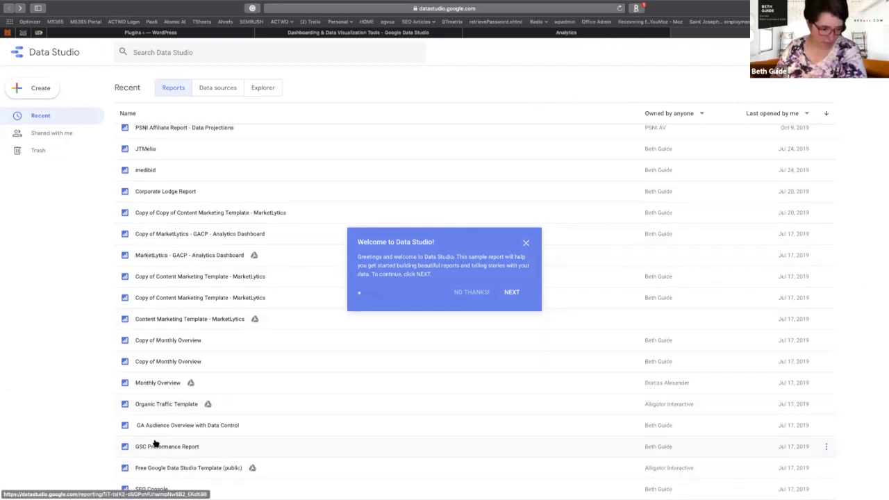
pyautogui.click(158, 405)
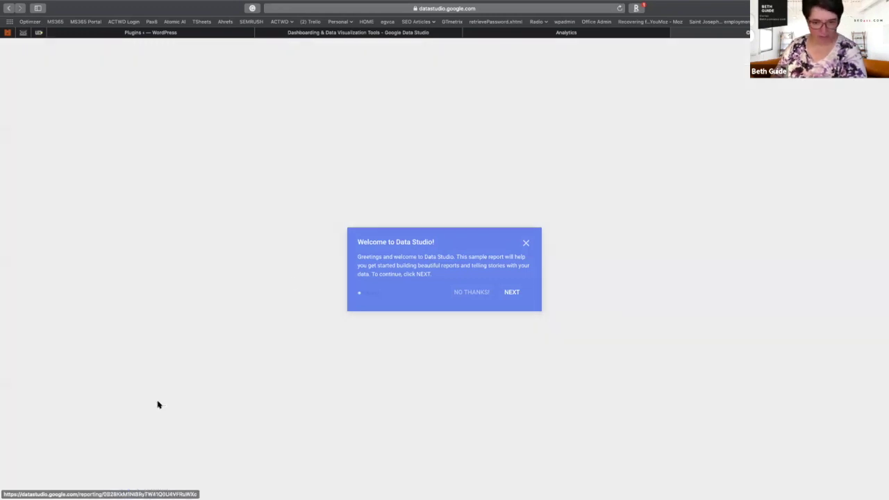
pyautogui.click(527, 243)
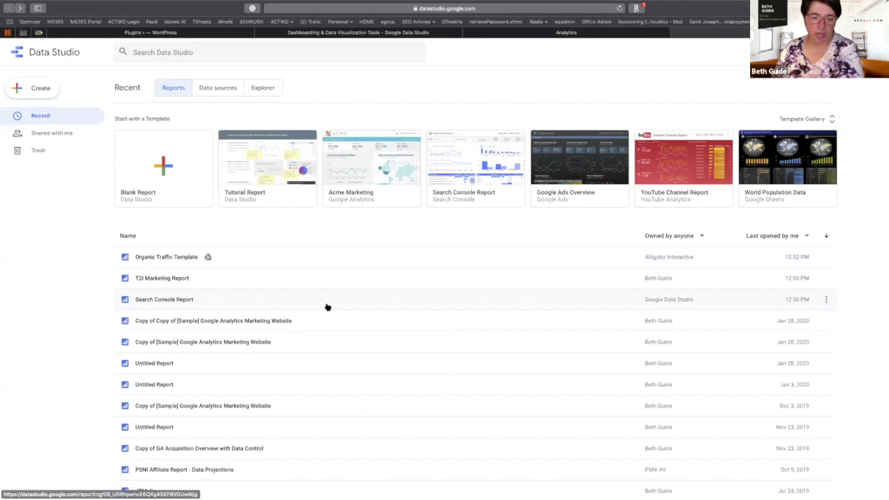
# Open the Corporate Lodge Report from the recent reports and review its Audience Overview page
pyautogui.scroll(-3, 242, 409)
pyautogui.scroll(-3, 243, 409)
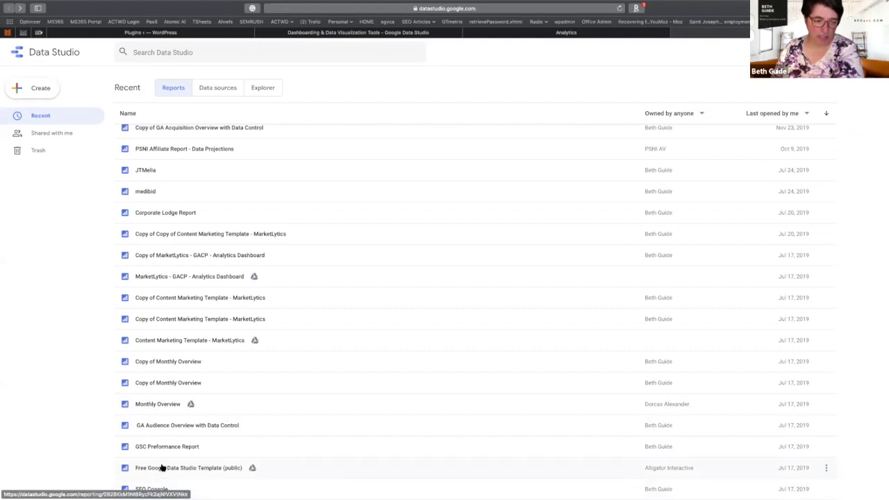
pyautogui.click(147, 212)
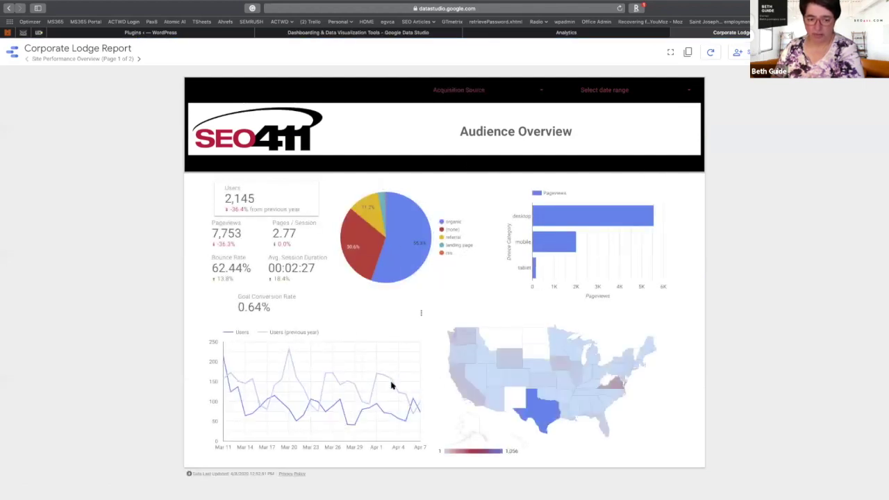
pyautogui.scroll(-1, 316, 309)
pyautogui.scroll(1, 316, 309)
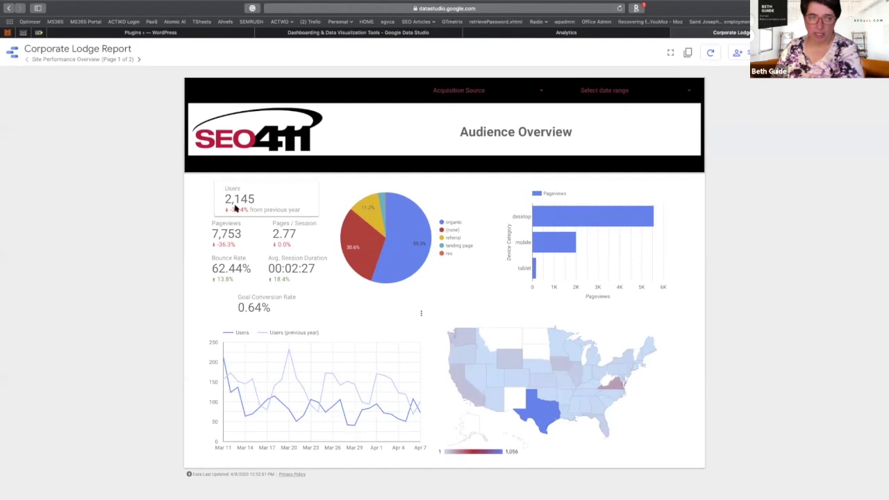
# Review the page and query tables on the Corporate Lodge Report's second page and return to the reports list
pyautogui.click(138, 58)
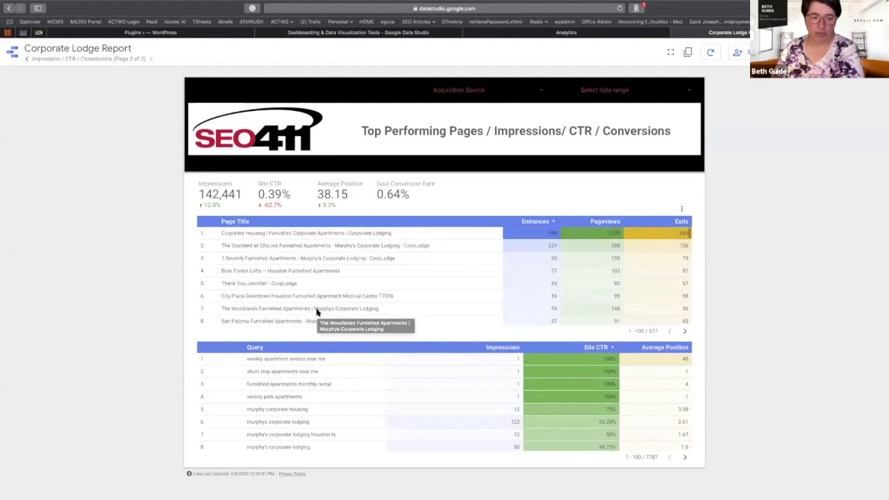
pyautogui.scroll(-10, 316, 312)
pyautogui.scroll(10, 316, 311)
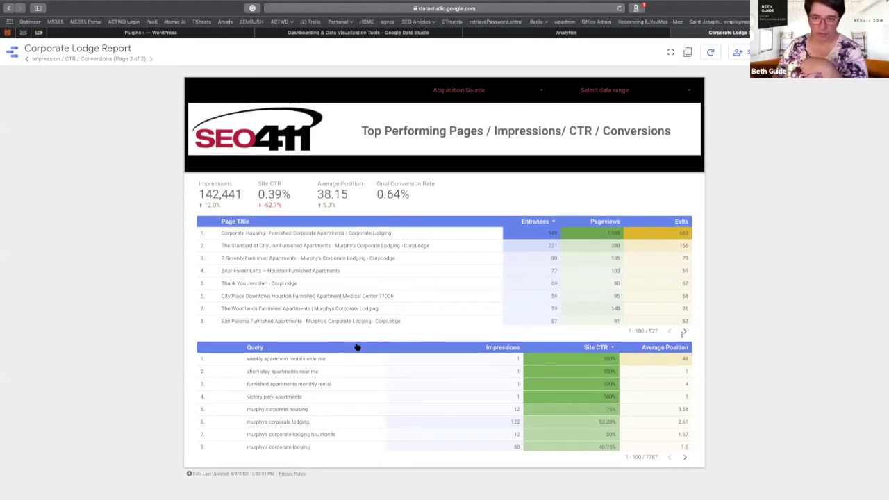
pyautogui.moveTo(751, 1)
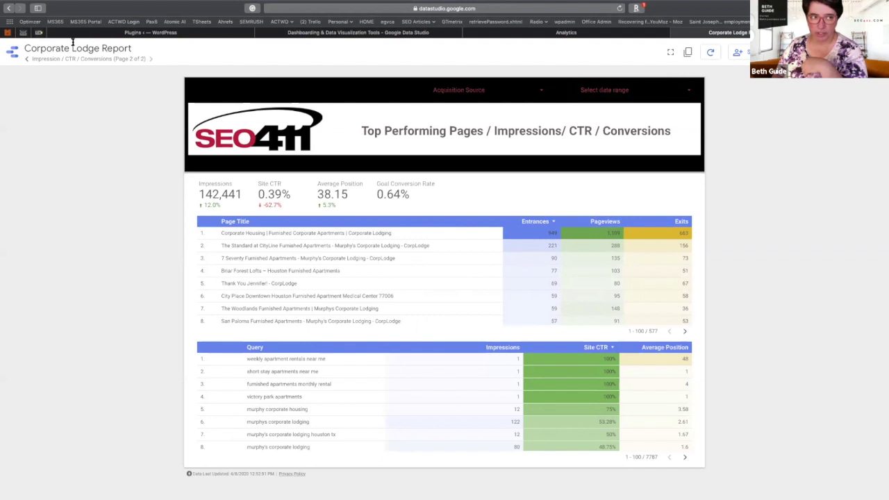
pyautogui.click(17, 49)
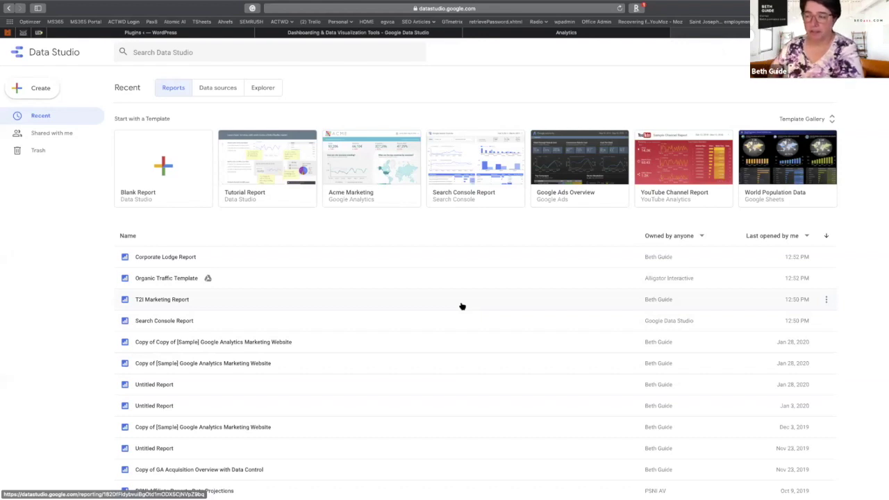
# Open the Free Google Data Studio Template (public) from the recent reports to view its Online Marketing Dashboard
pyautogui.press('XF86AudioRaiseVolume')
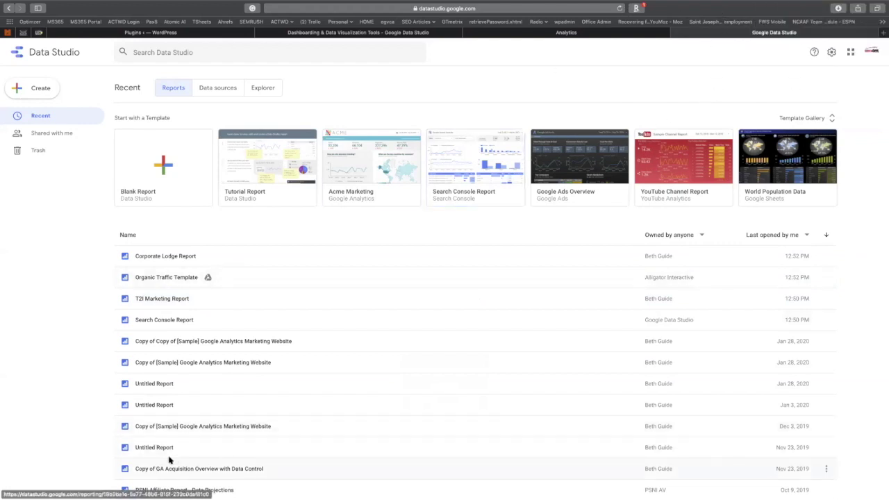
pyautogui.scroll(-10, 159, 468)
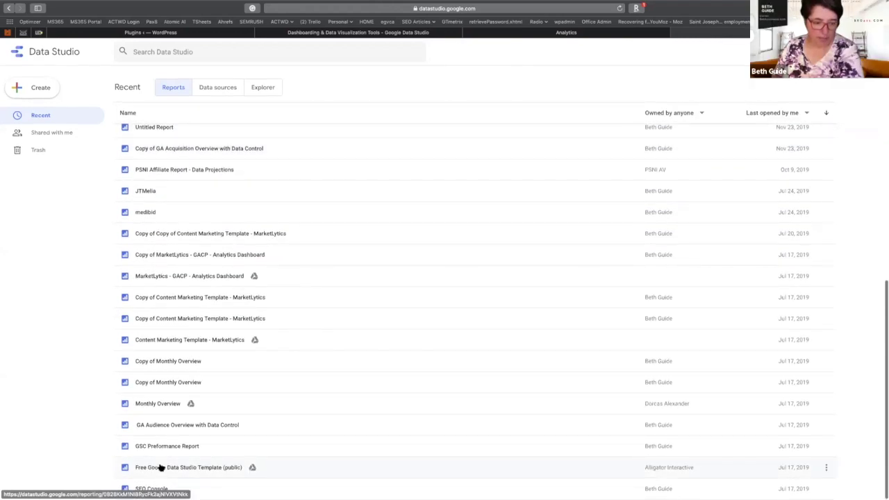
pyautogui.click(160, 467)
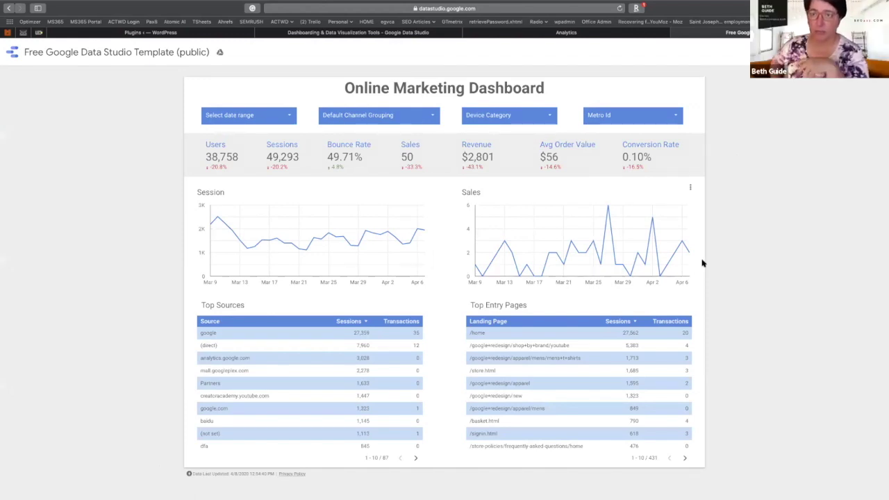
pyautogui.moveTo(580, 2)
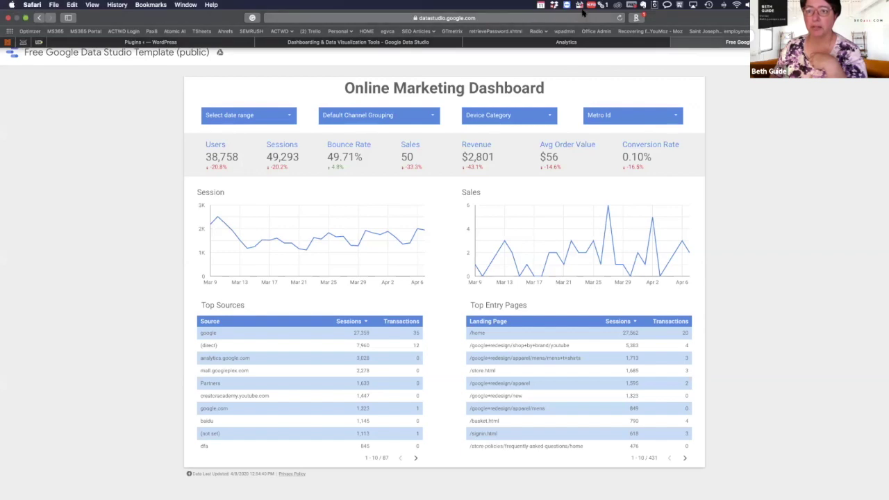